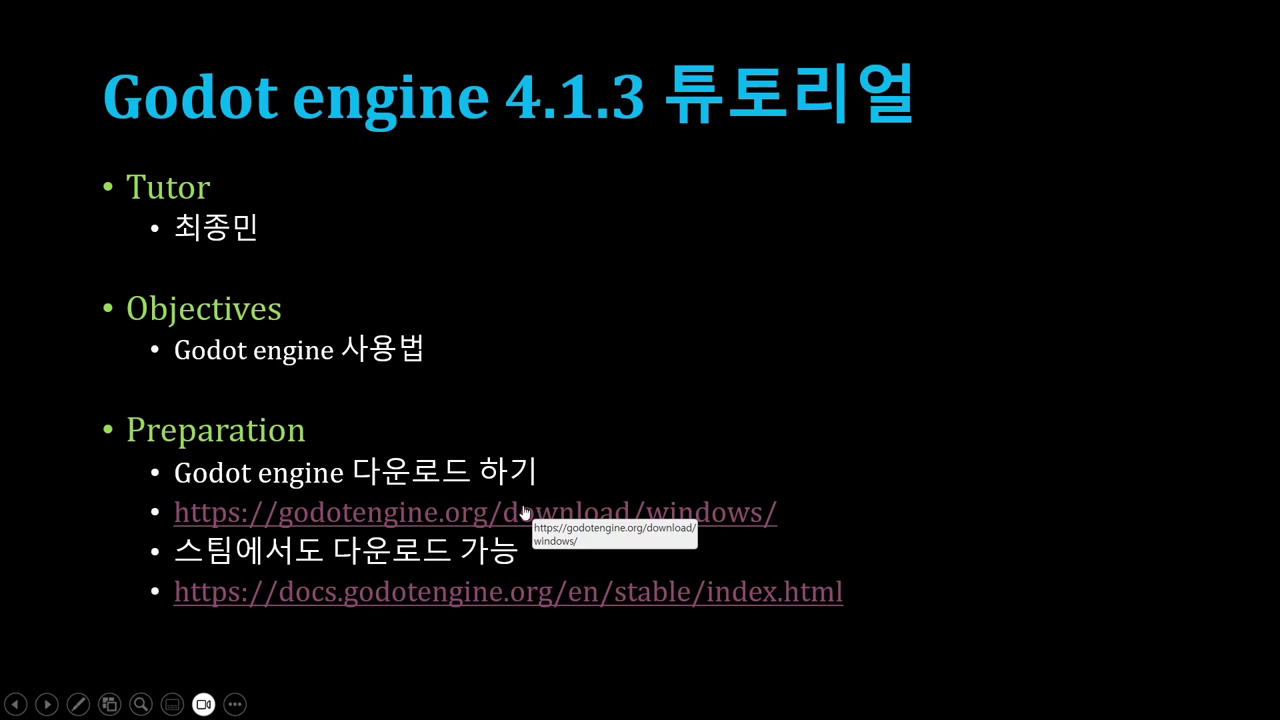
Follow the slide's godotengine.org/download/windows/ link to the Godot 4.1.3 Windows download page
{"action": "left_click", "coordinate": [531, 509]}
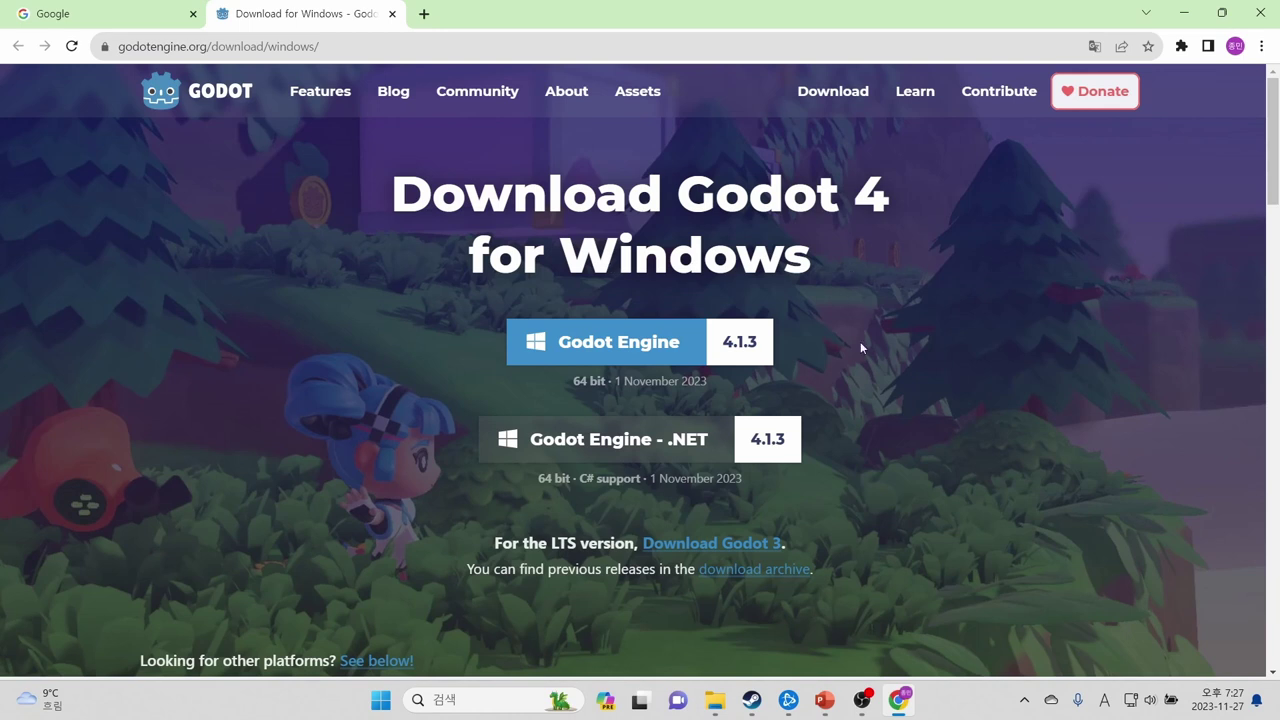
Jump via 'See below!' to the Supported platforms section of the download page
{"action": "left_click", "coordinate": [376, 662]}
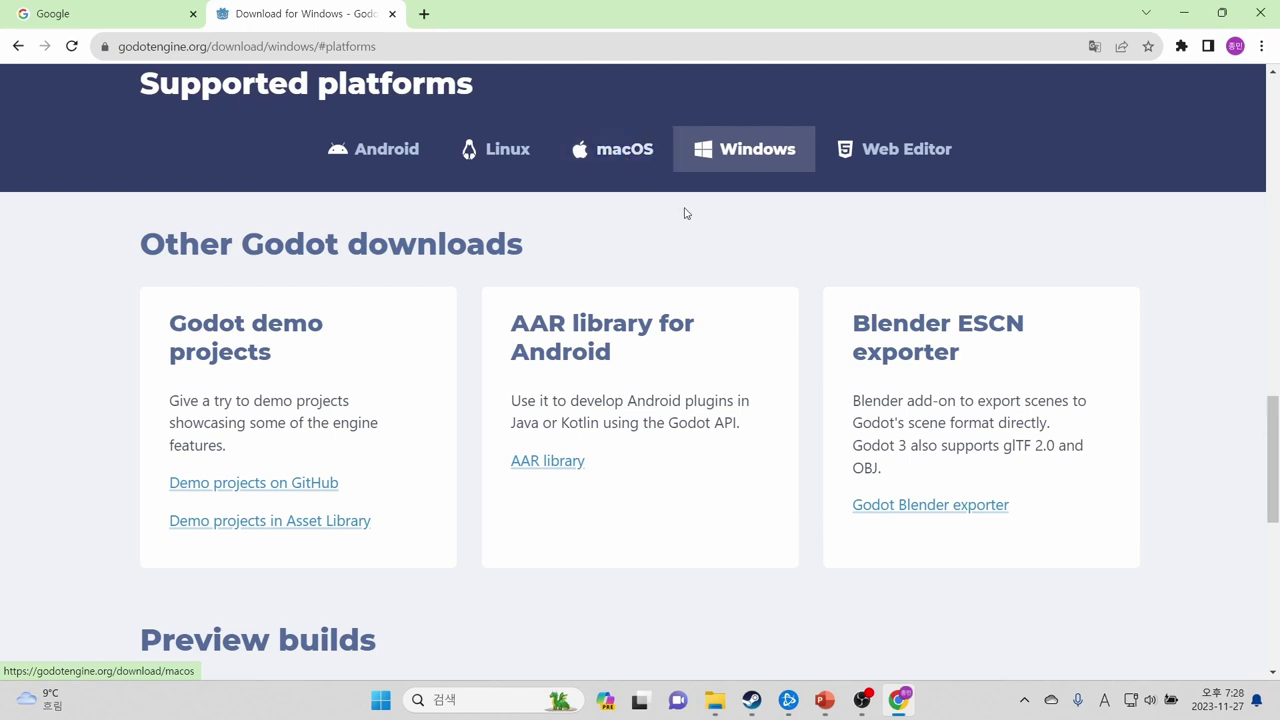
Return to the slideshow and follow its docs.godotengine.org link to the Godot Docs 4.1 page
{"action": "mouse_move", "coordinate": [824, 700]}
{"action": "left_click", "coordinate": [898, 642]}
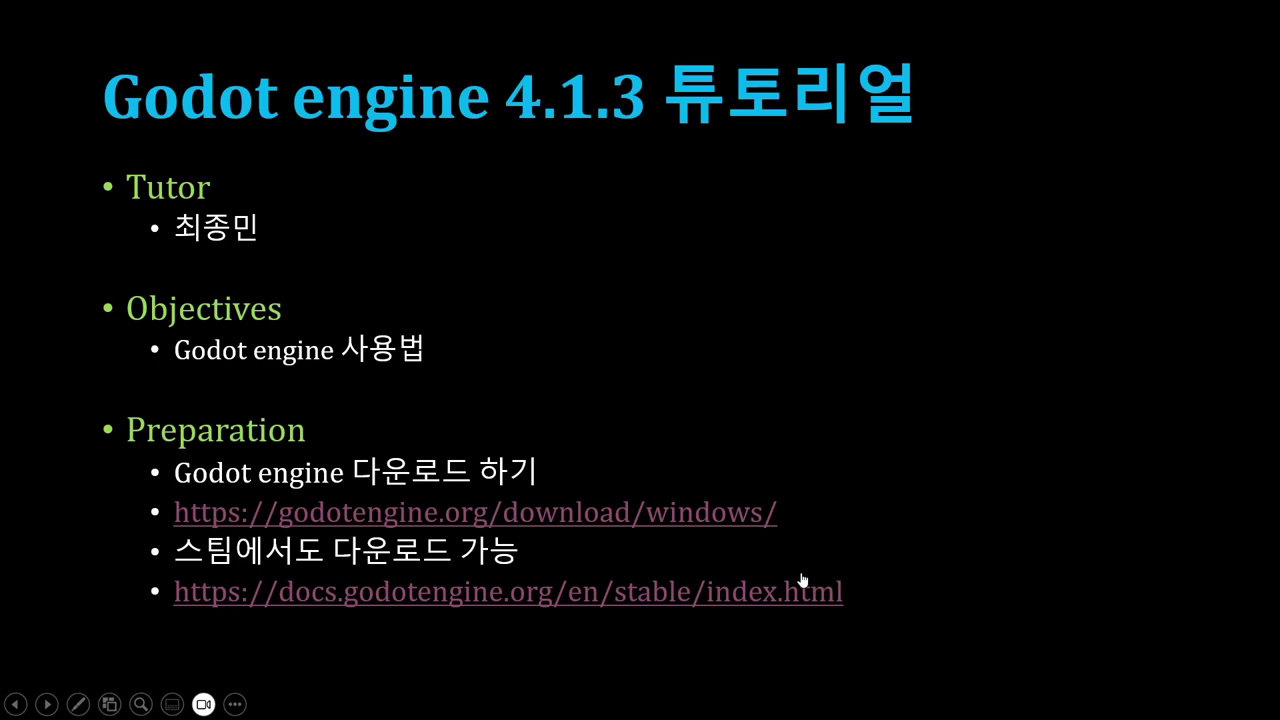
{"action": "left_click", "coordinate": [676, 600]}
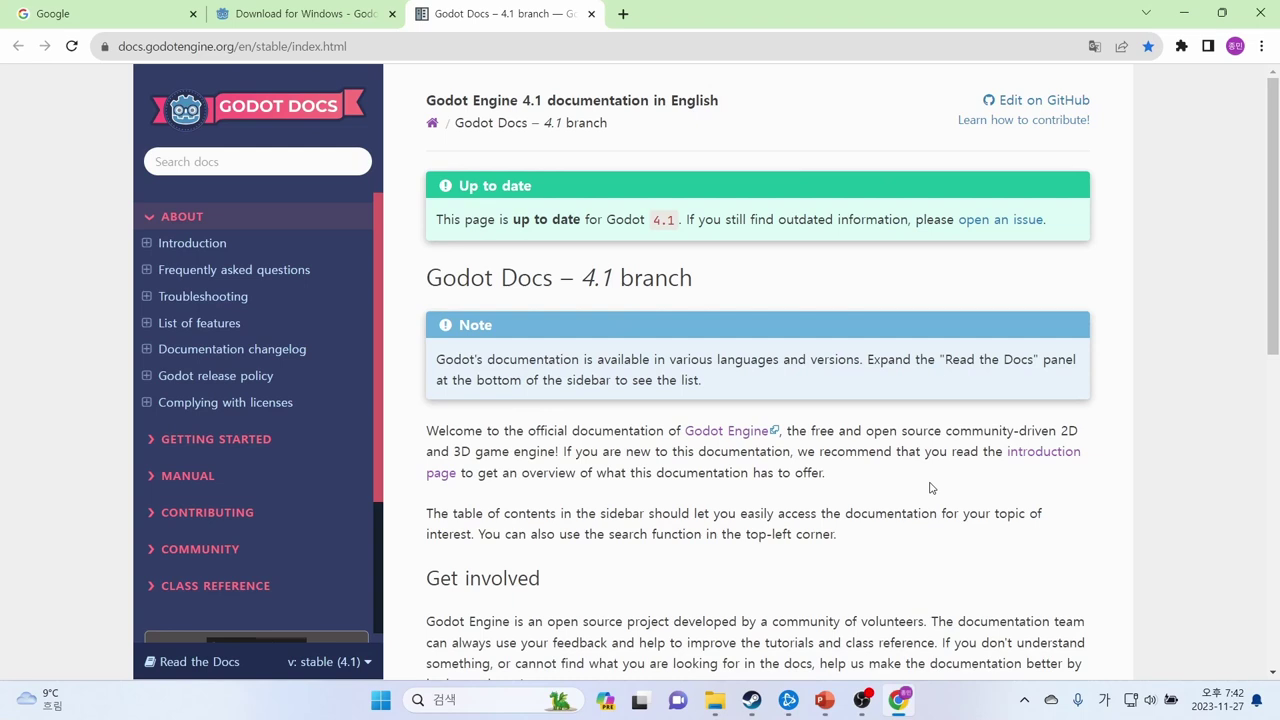
Change the Godot Docs language to 'ko' through the Read the Docs flyout
{"action": "left_click", "coordinate": [337, 662]}
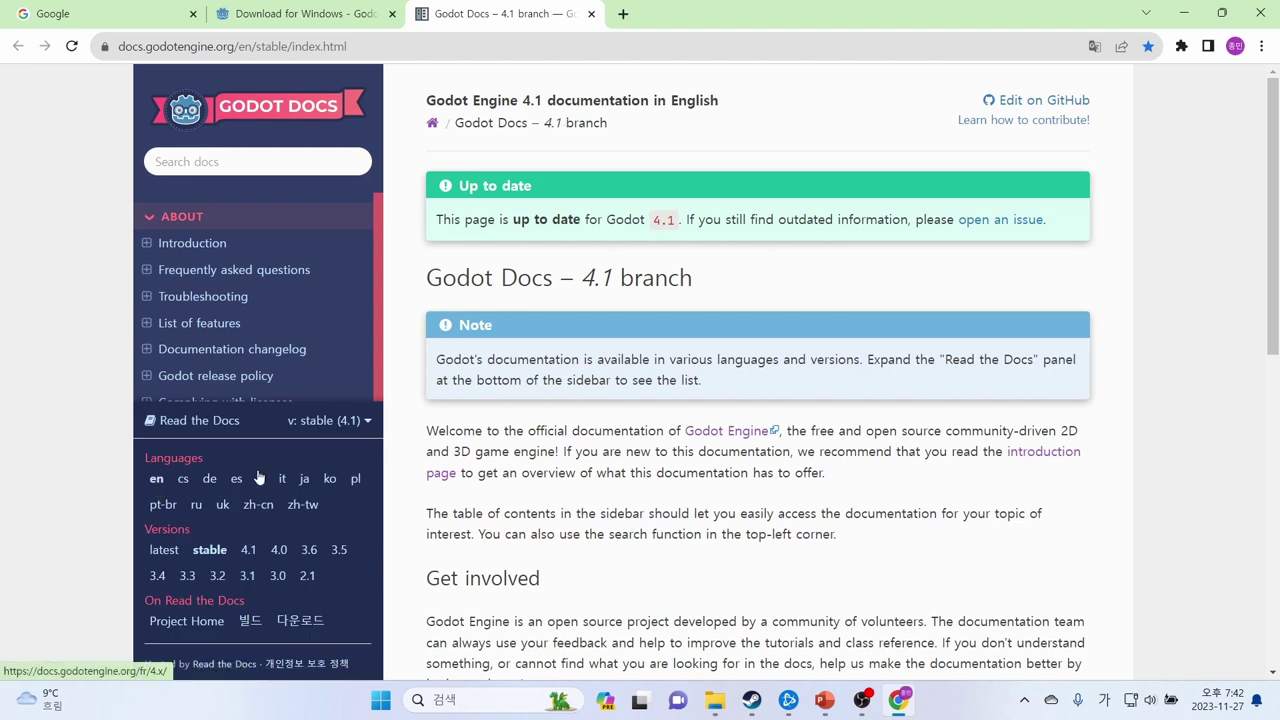
{"action": "left_click", "coordinate": [330, 478]}
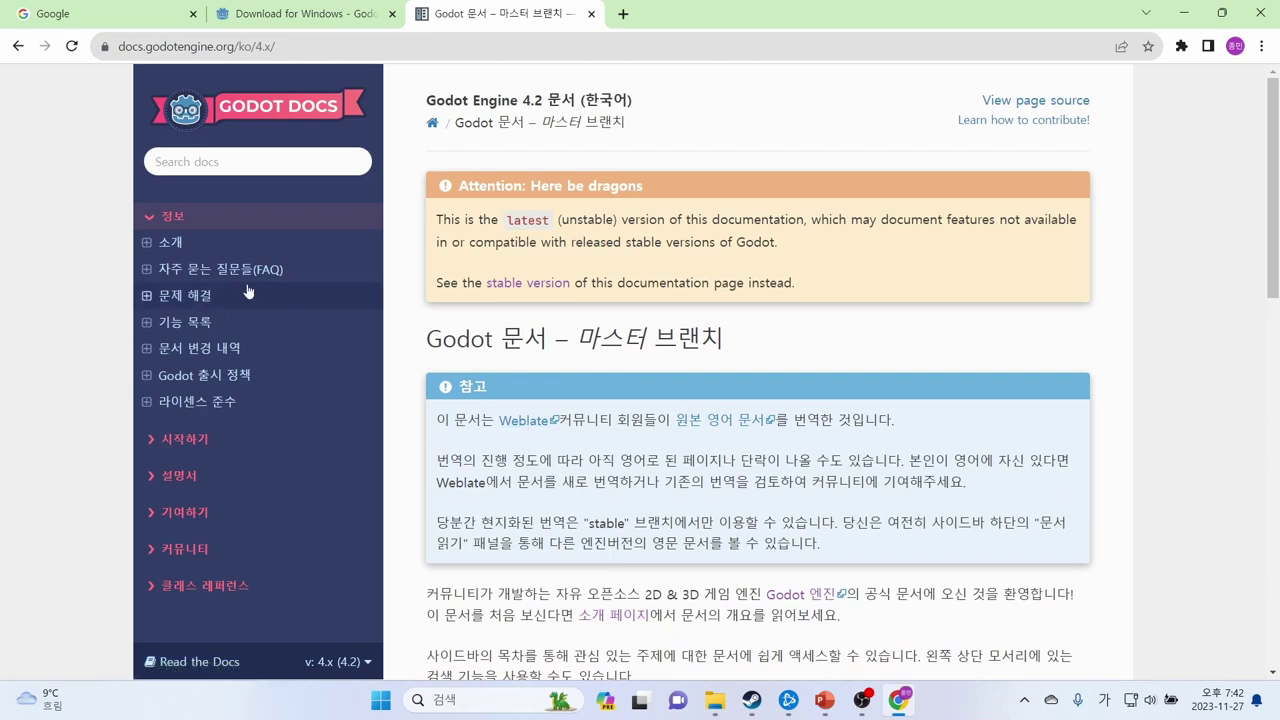
Open the 소개 page and highlight phrases about the free, MIT-licensed engine
{"action": "left_click", "coordinate": [172, 243]}
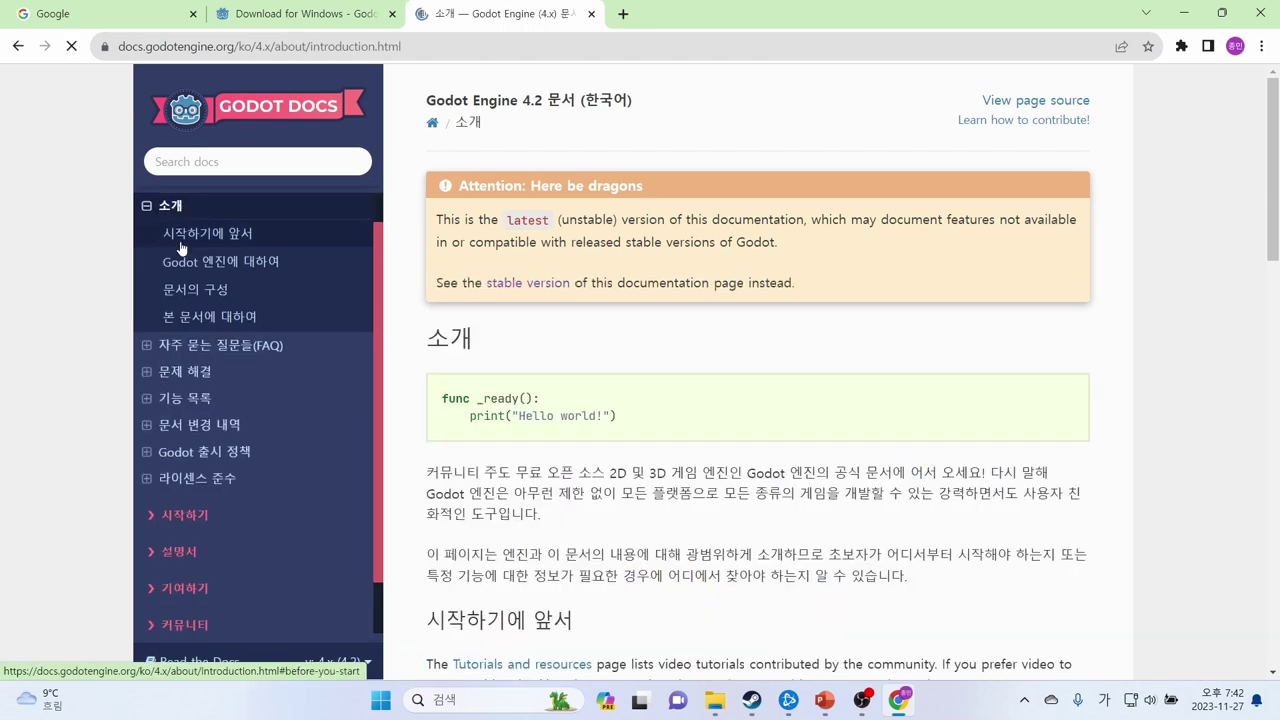
{"action": "scroll", "coordinate": [757, 345], "scroll_direction": "down", "scroll_amount": 1}
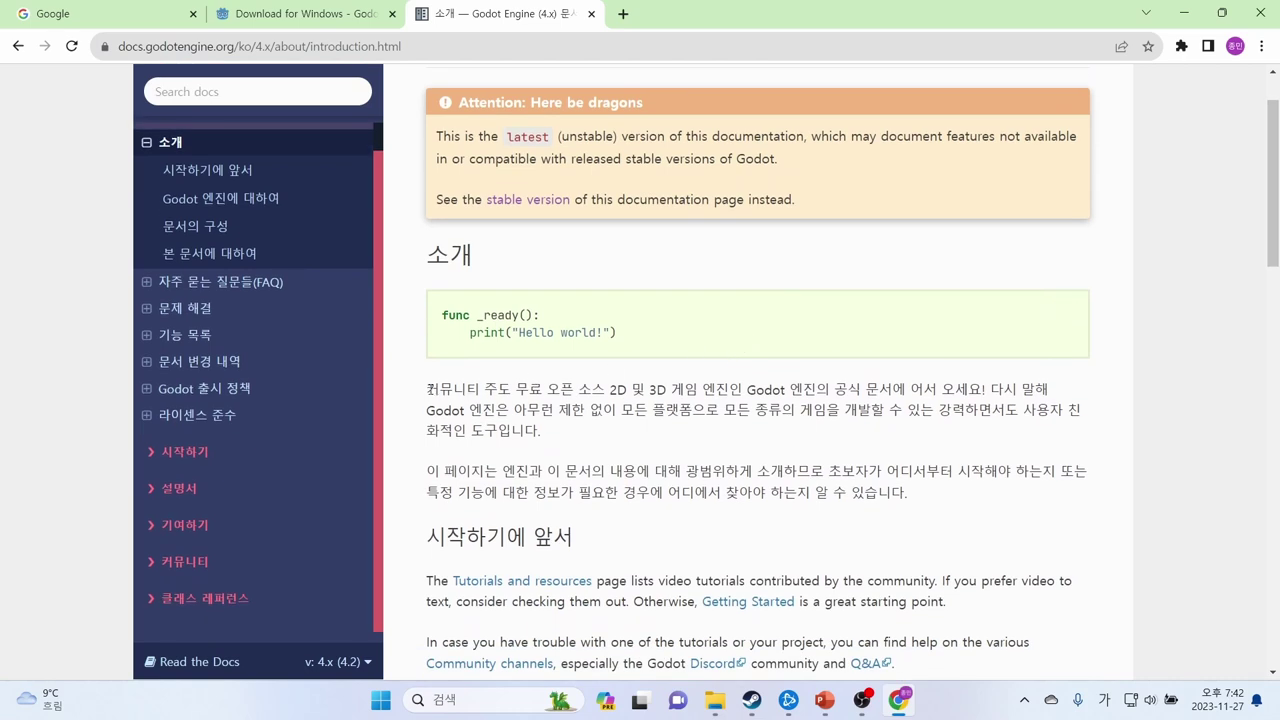
{"action": "left_click_drag", "start_coordinate": [429, 389], "coordinate": [729, 390]}
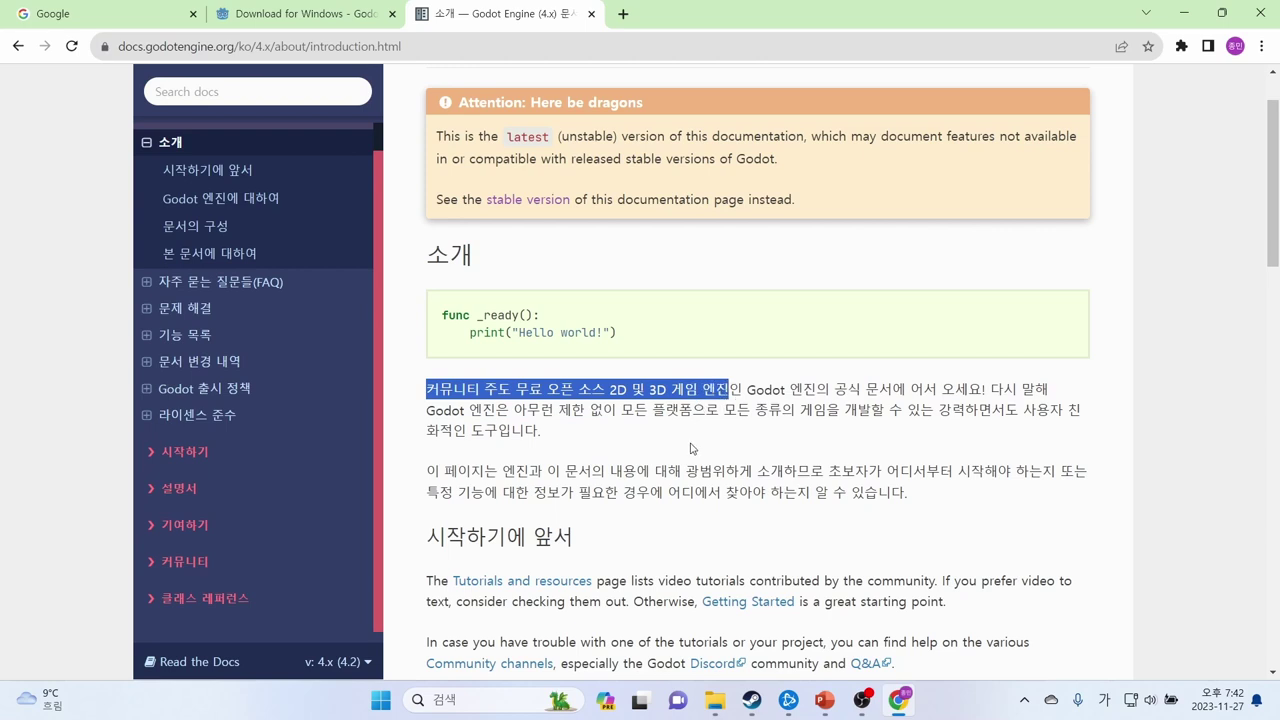
{"action": "left_click", "coordinate": [690, 448]}
{"action": "mouse_move", "coordinate": [517, 409]}
{"action": "left_mouse_down"}
{"action": "mouse_move", "coordinate": [1068, 411]}
{"action": "mouse_move", "coordinate": [545, 432]}
{"action": "left_mouse_up"}
{"action": "left_click", "coordinate": [567, 438]}
{"action": "scroll", "coordinate": [567, 438], "scroll_direction": "down", "scroll_amount": 3}
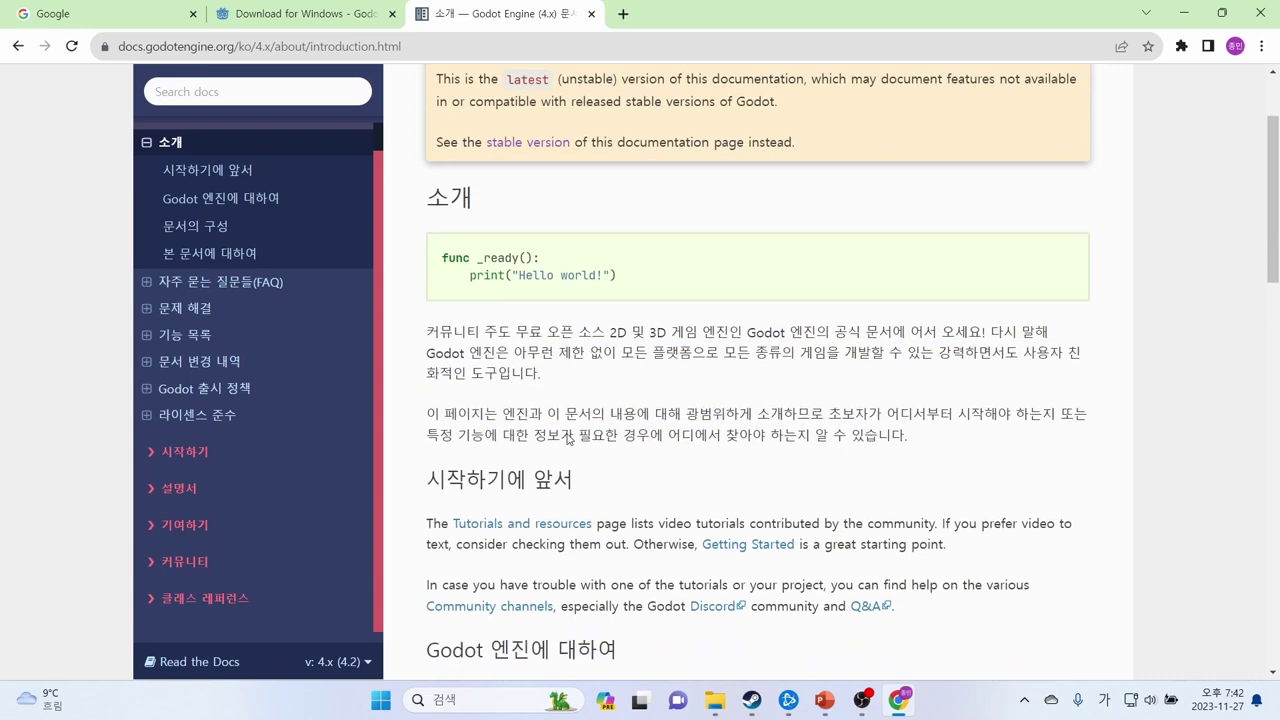
{"action": "scroll", "coordinate": [590, 430], "scroll_direction": "down", "scroll_amount": 2}
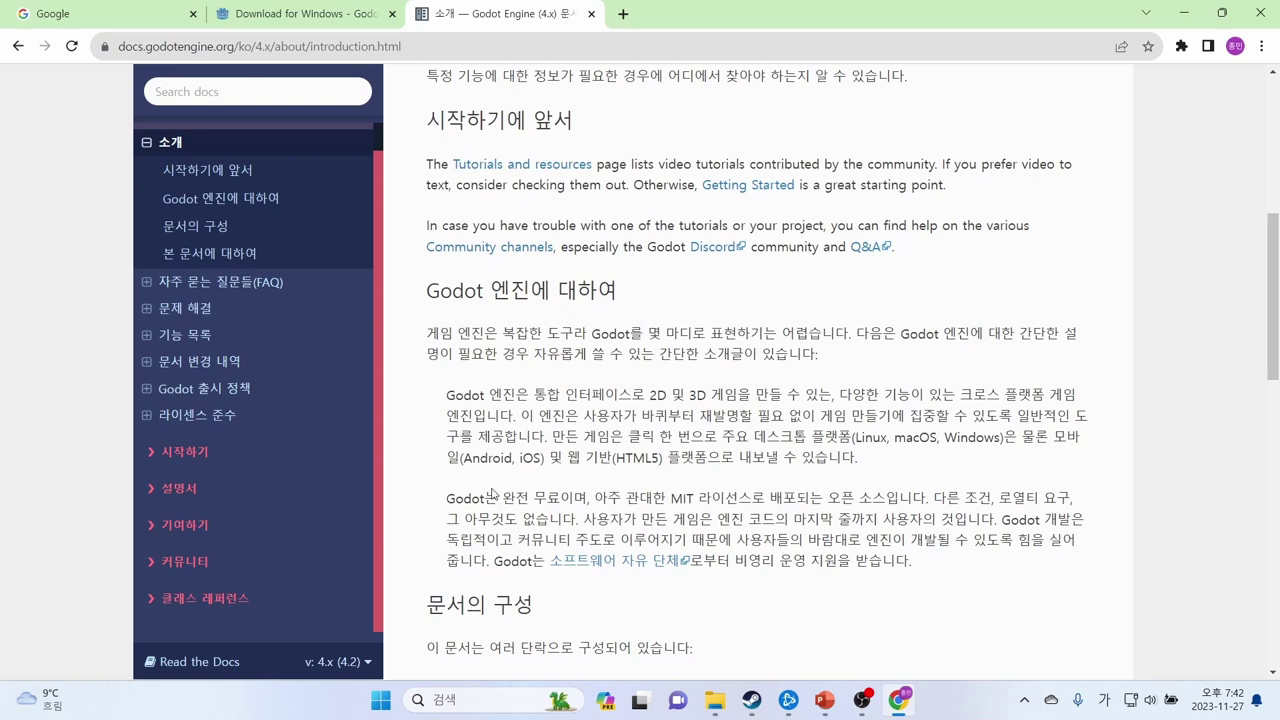
{"action": "left_click_drag", "start_coordinate": [449, 499], "coordinate": [770, 497]}
{"action": "left_click", "coordinate": [617, 492]}
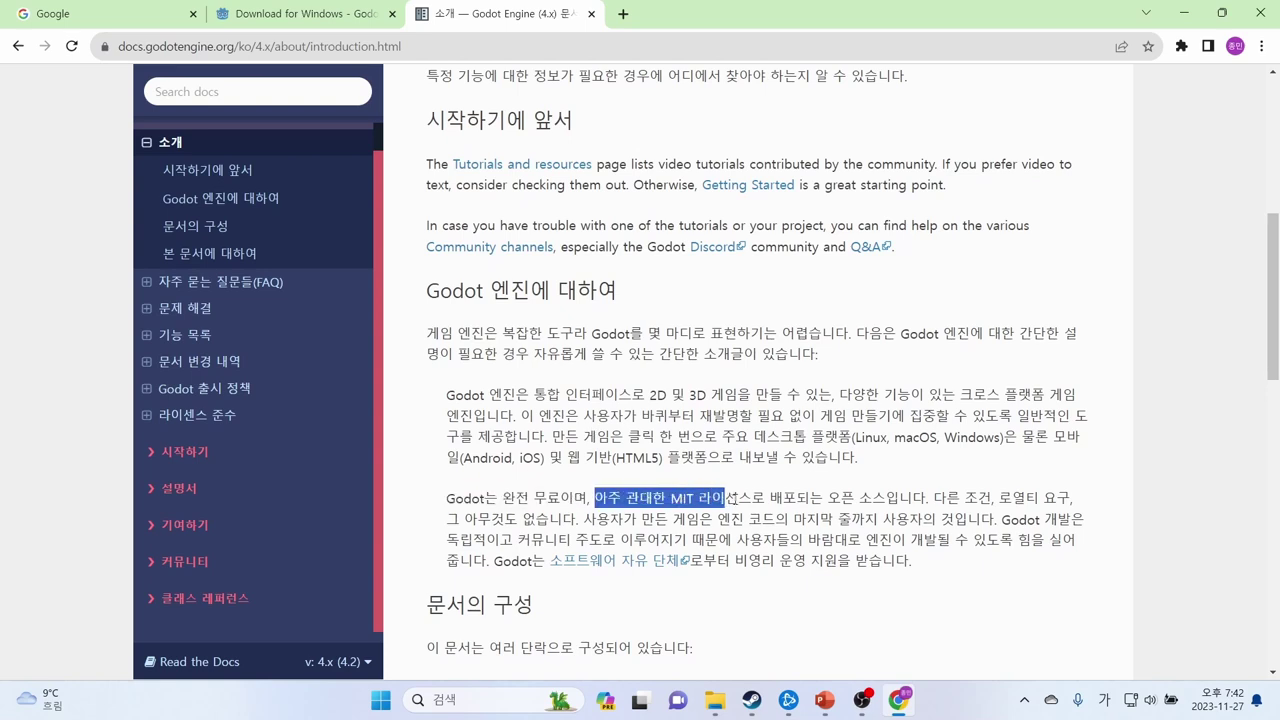
{"action": "left_click_drag", "start_coordinate": [770, 497], "coordinate": [900, 497]}
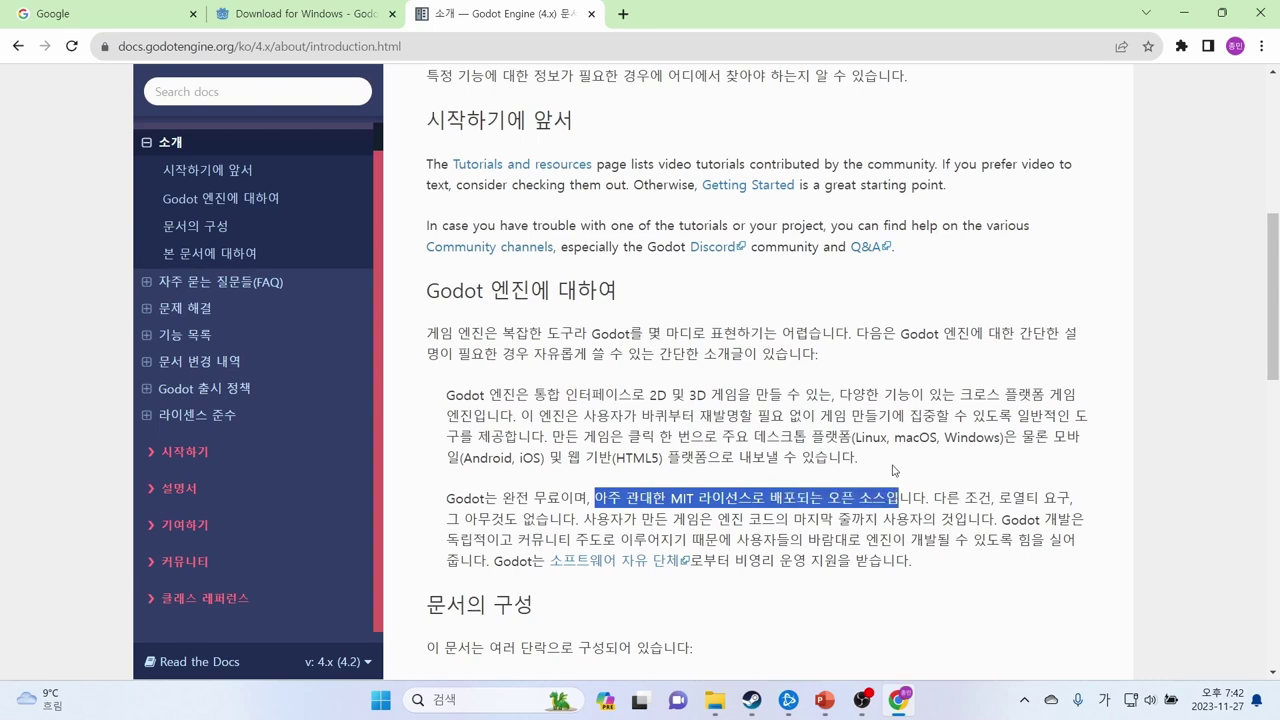
{"action": "left_click", "coordinate": [760, 487]}
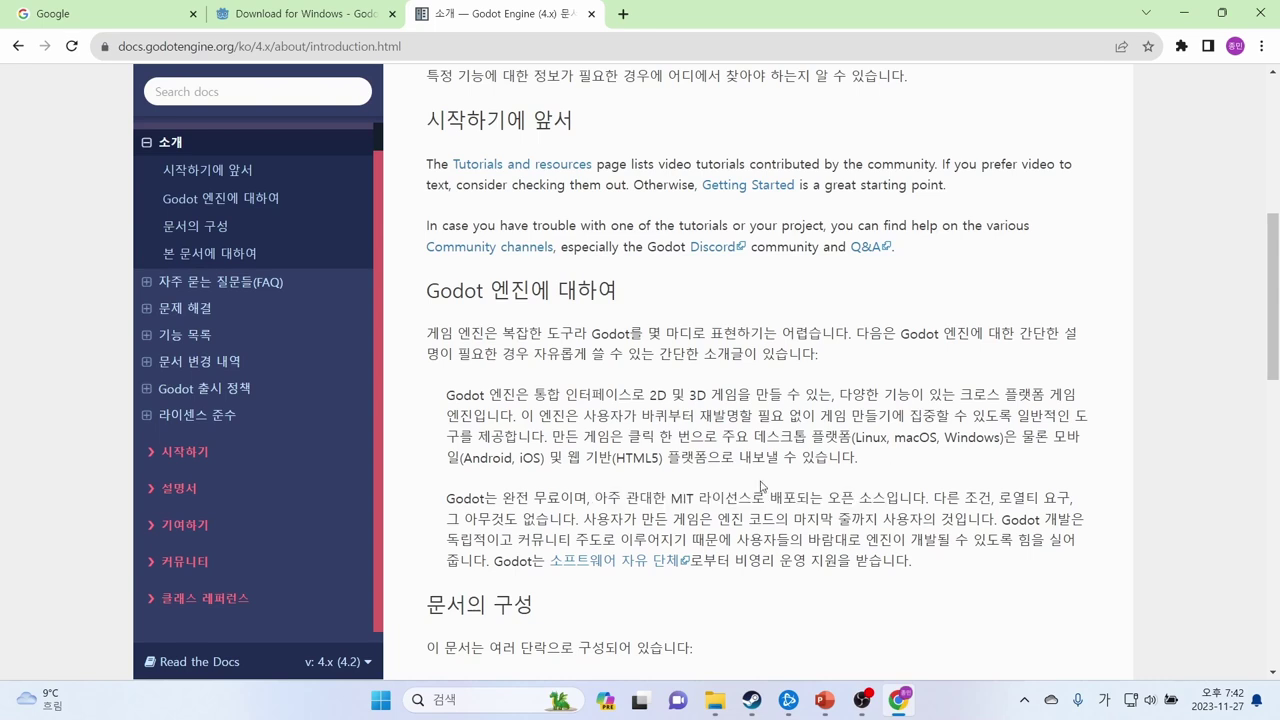
Switch the docs back to 'en' and view the About Godot Engine section
{"action": "left_click", "coordinate": [350, 668]}
{"action": "left_click", "coordinate": [157, 506]}
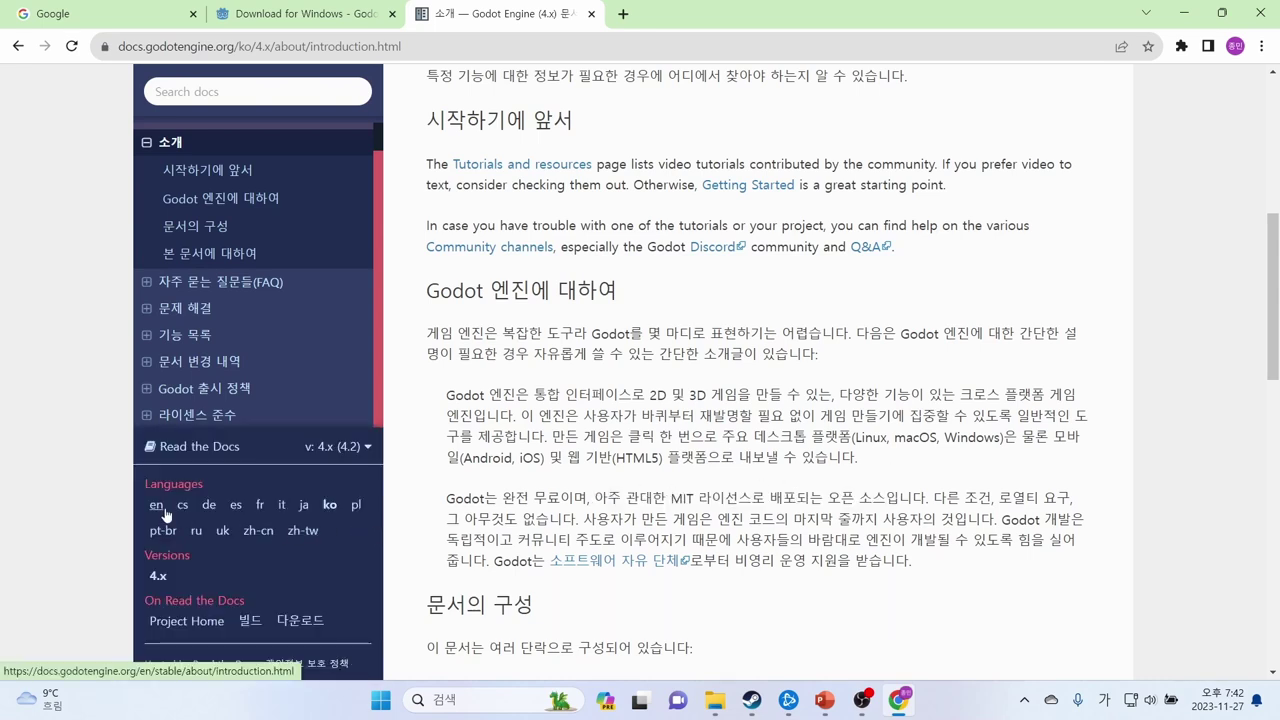
{"action": "scroll", "coordinate": [716, 440], "scroll_direction": "down", "scroll_amount": 6}
{"action": "scroll", "coordinate": [716, 440], "scroll_direction": "down", "scroll_amount": 1}
{"action": "scroll", "coordinate": [756, 395], "scroll_direction": "up", "scroll_amount": 1}
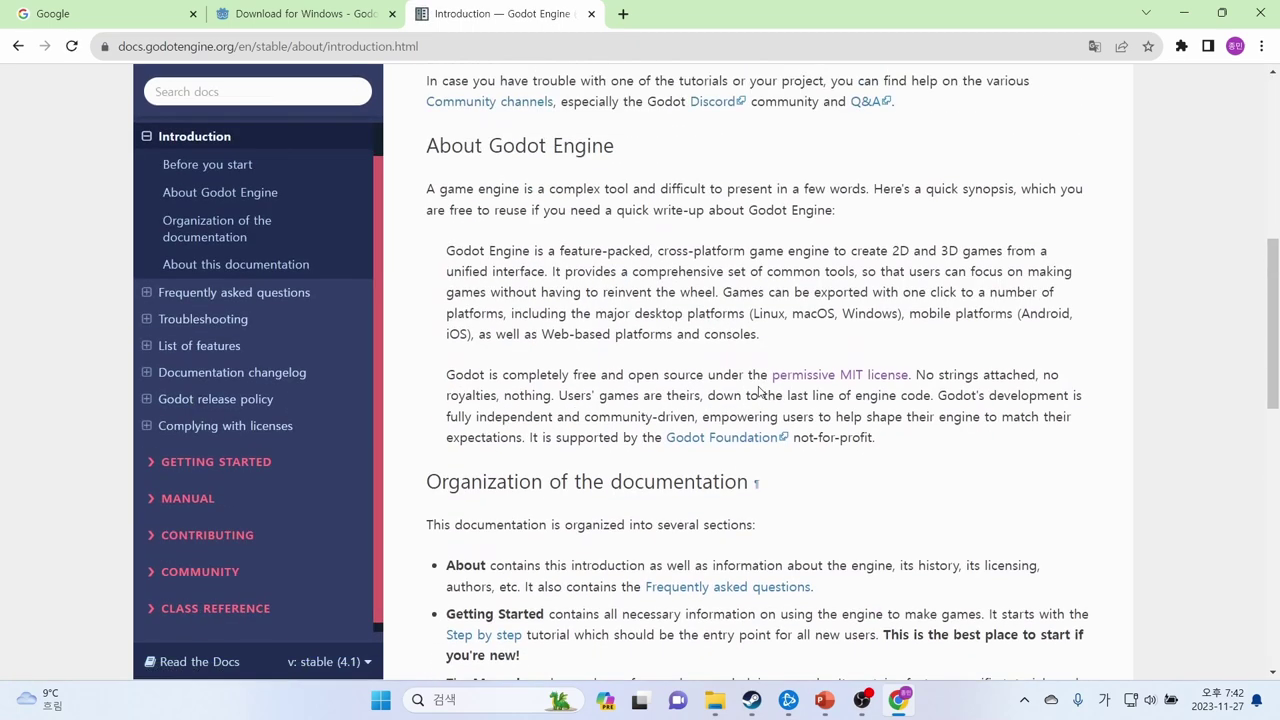
Open the Complying with licenses page from the MIT license link and switch it to Korean
{"action": "left_click", "coordinate": [857, 380]}
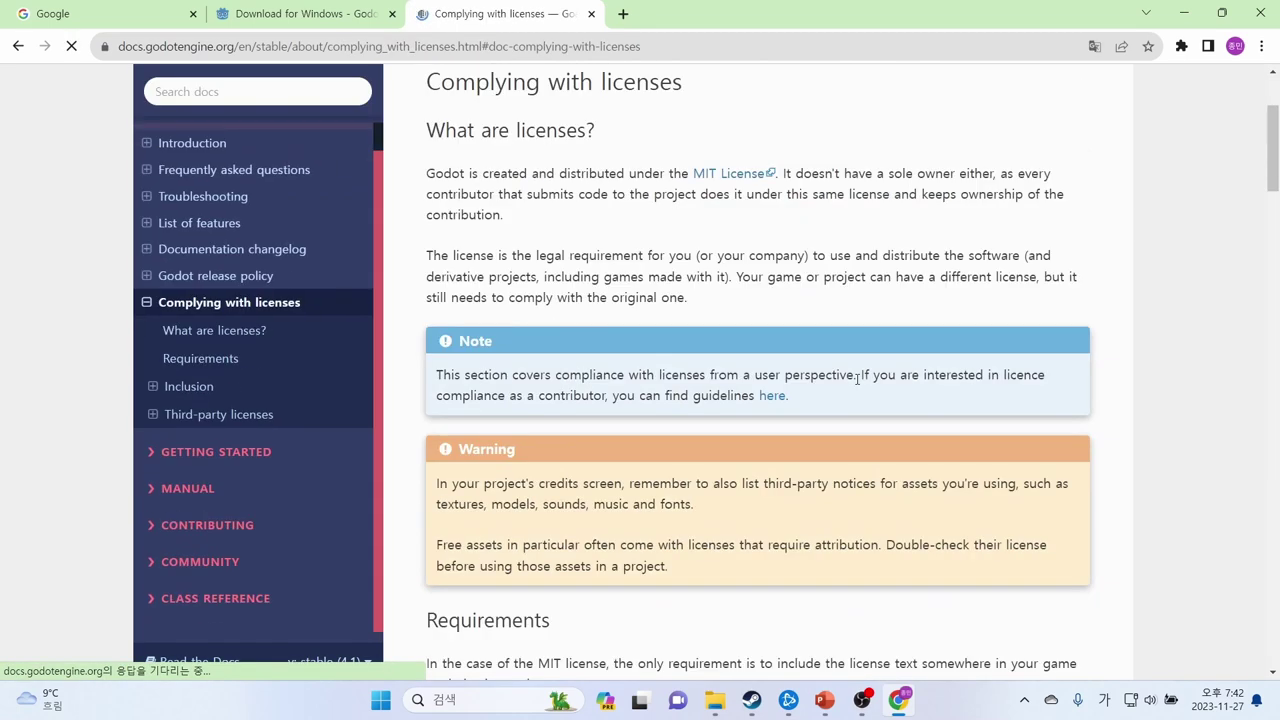
{"action": "left_click", "coordinate": [300, 661]}
{"action": "left_click", "coordinate": [326, 483]}
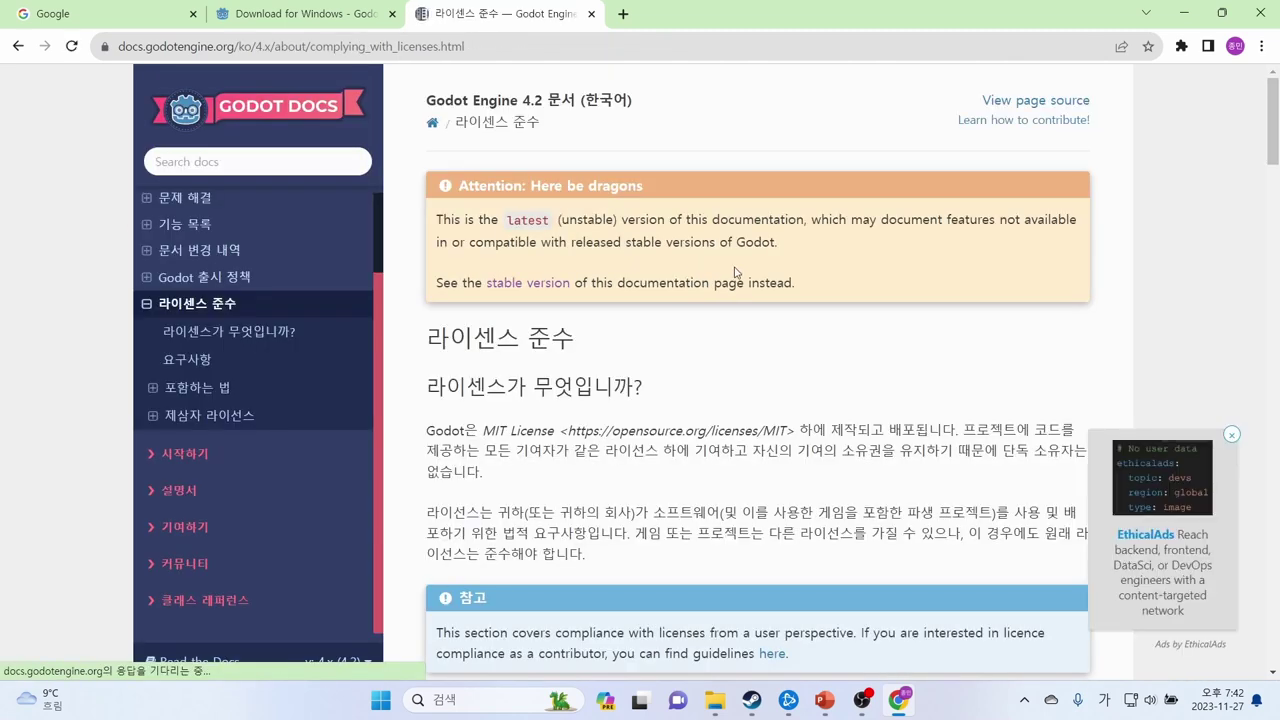
{"action": "scroll", "coordinate": [677, 248], "scroll_direction": "down", "scroll_amount": 1}
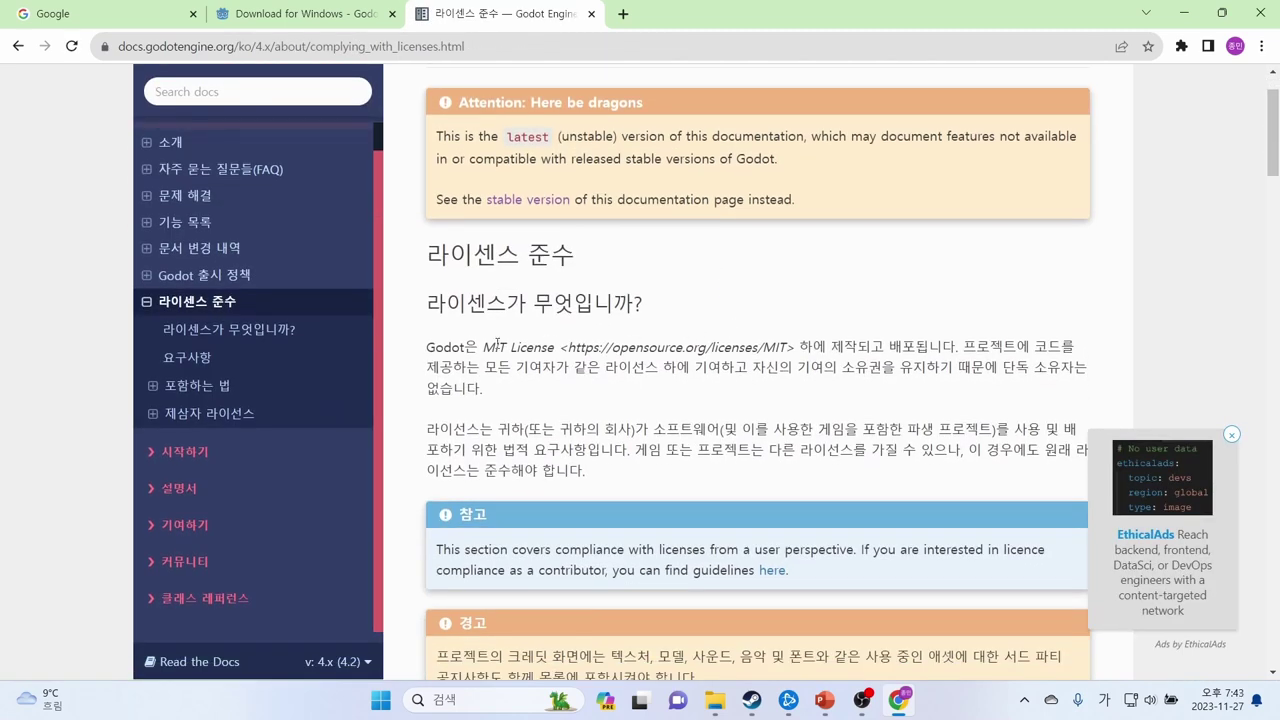
{"action": "left_click_drag", "start_coordinate": [484, 345], "coordinate": [920, 360]}
{"action": "left_click", "coordinate": [920, 360]}
Dismiss the advertisement and highlight the passages on licence terms and other project licenses
{"action": "left_click", "coordinate": [1230, 435]}
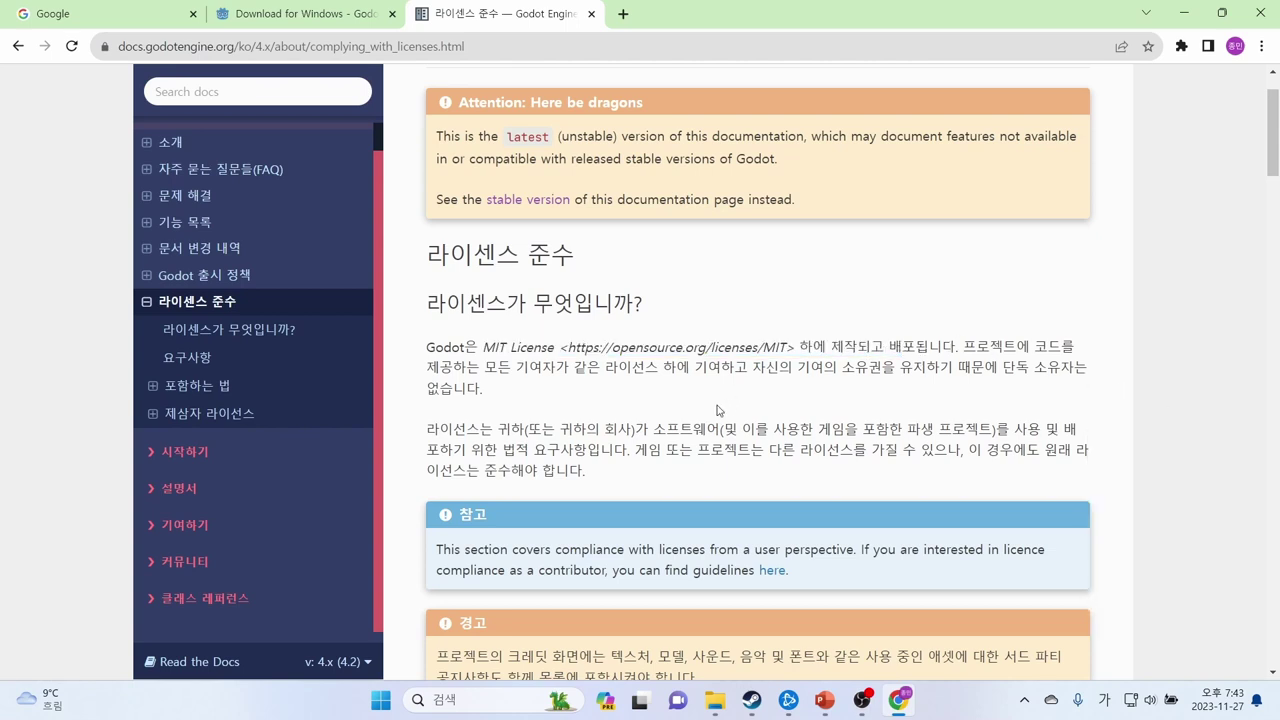
{"action": "left_click_drag", "start_coordinate": [430, 427], "coordinate": [528, 430]}
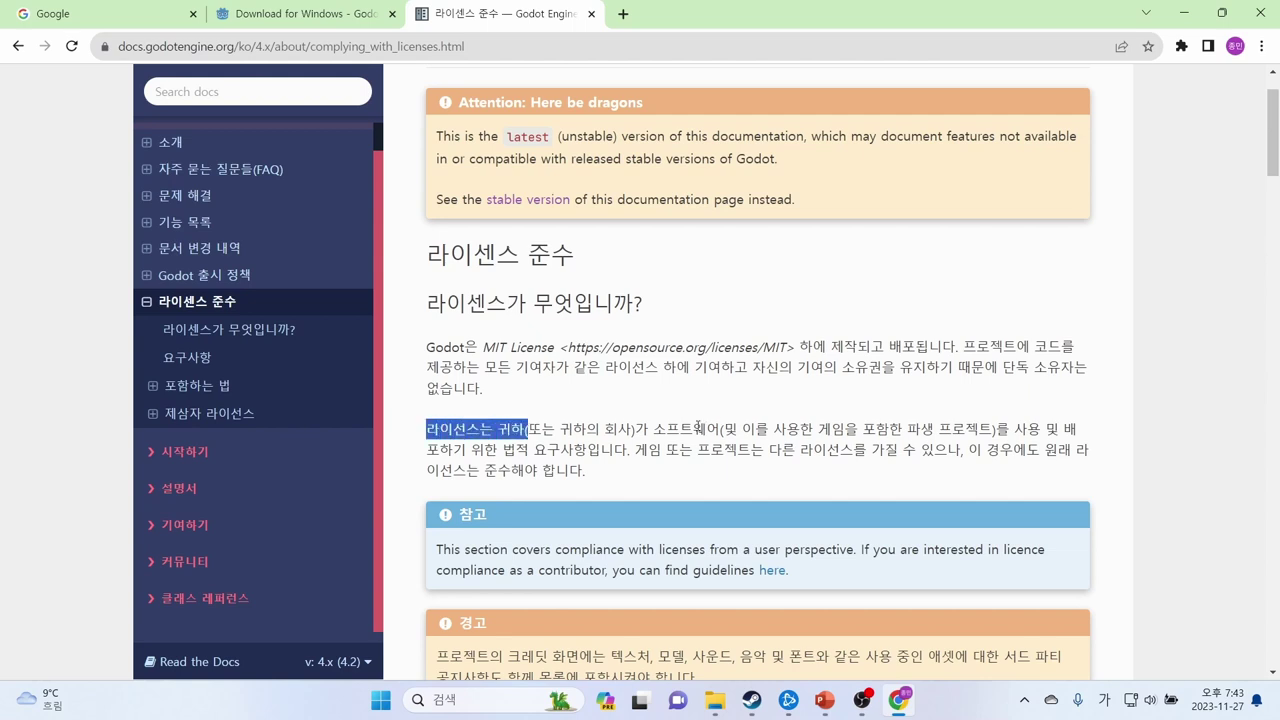
{"action": "left_click", "coordinate": [625, 430]}
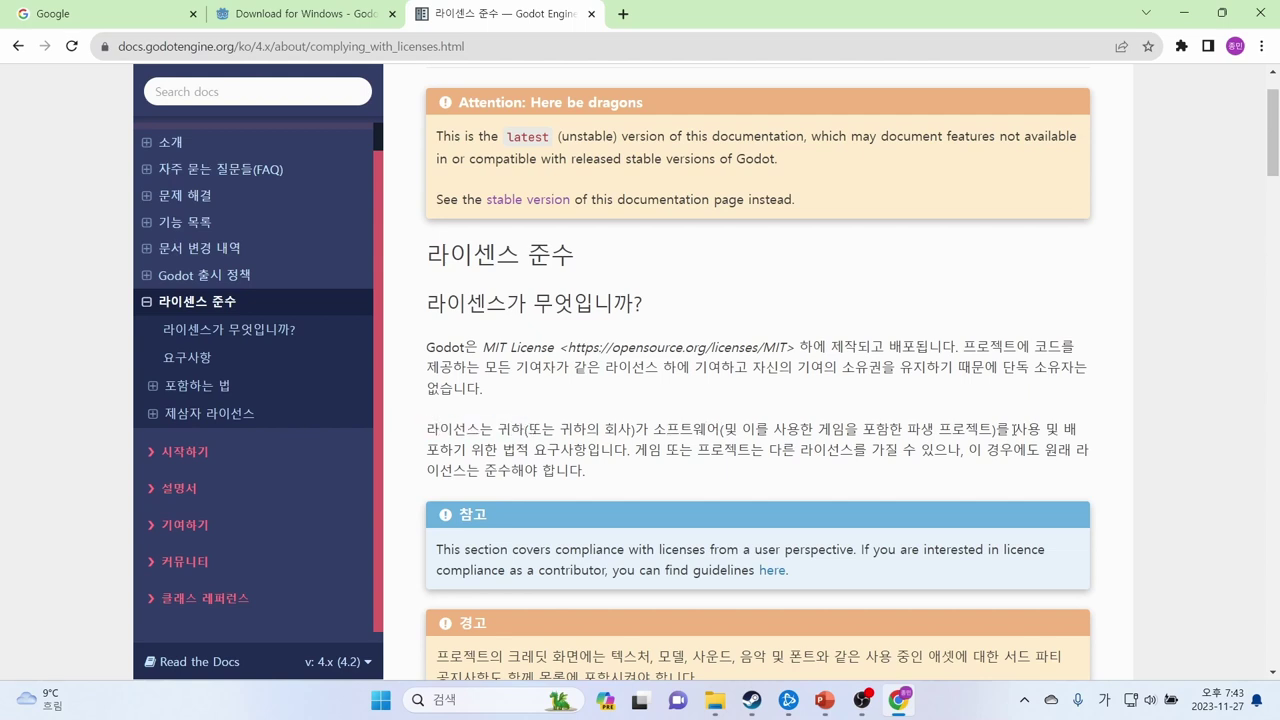
{"action": "left_click_drag", "start_coordinate": [695, 447], "coordinate": [905, 451]}
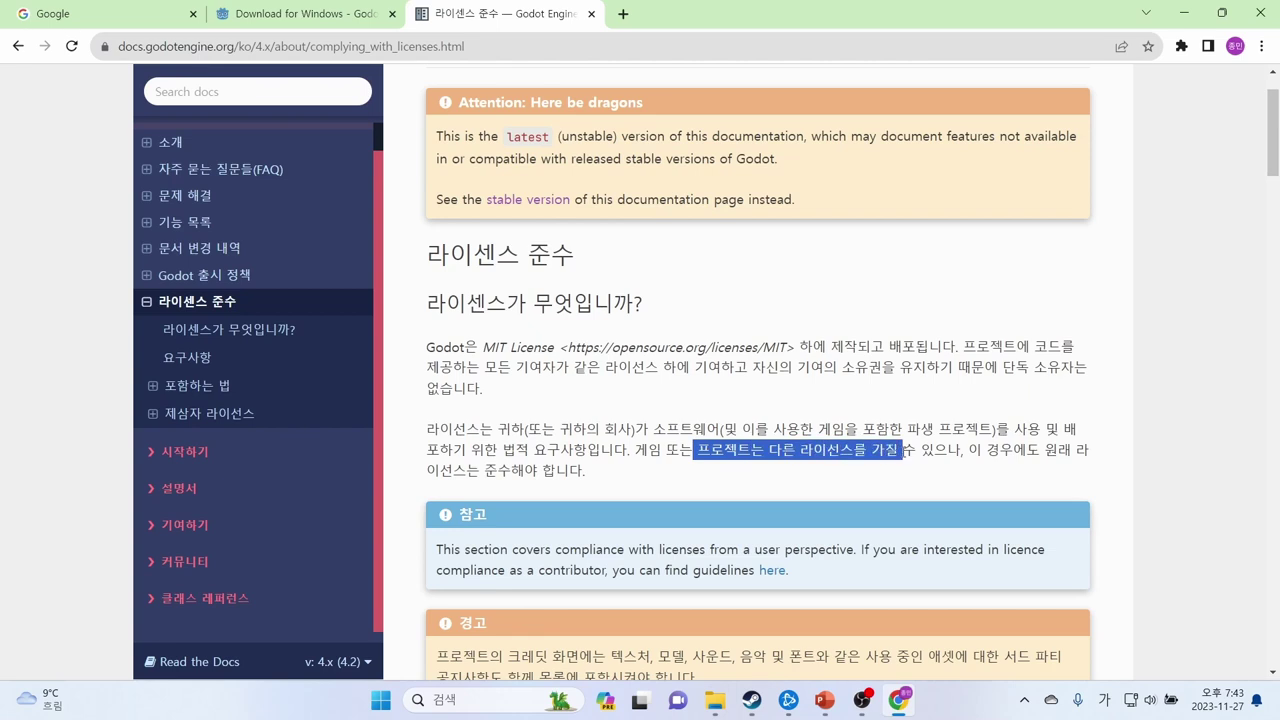
{"action": "left_click", "coordinate": [905, 451]}
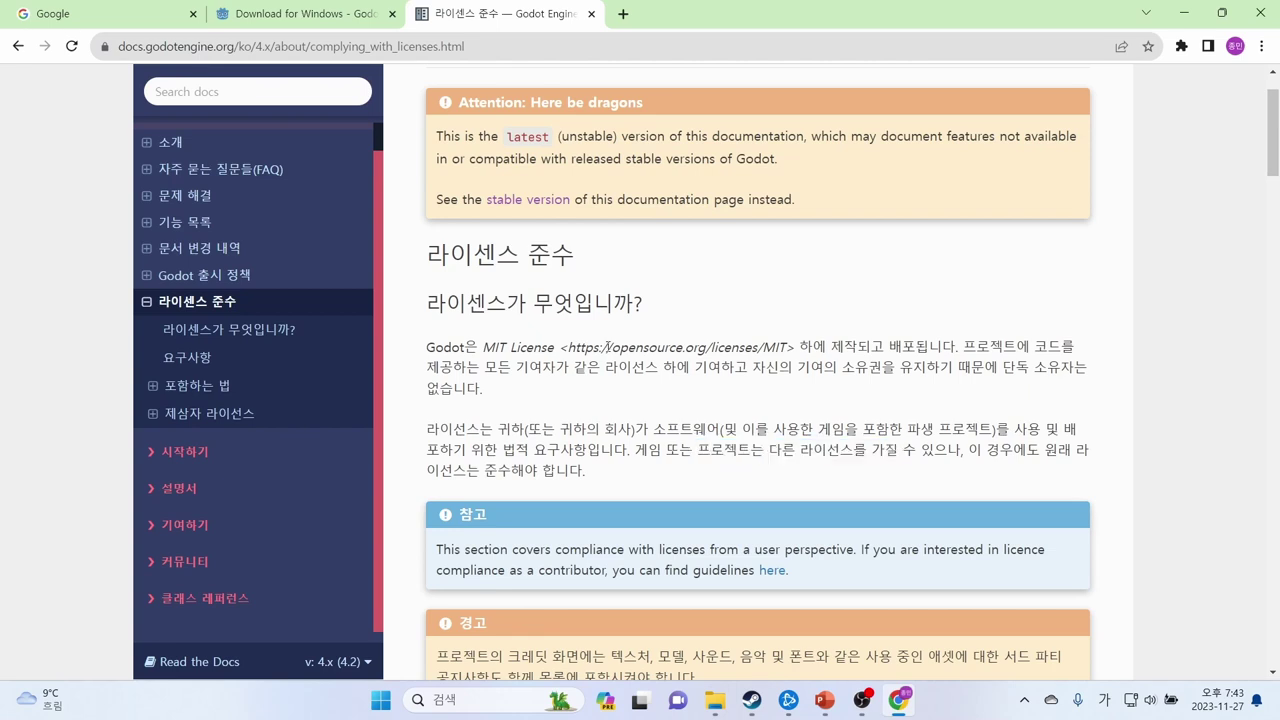
Scroll down to the 요구사항 section and highlight its first line
{"action": "scroll", "coordinate": [607, 346], "scroll_direction": "down", "scroll_amount": 3}
{"action": "scroll", "coordinate": [595, 322], "scroll_direction": "down", "scroll_amount": 1}
{"action": "scroll", "coordinate": [605, 320], "scroll_direction": "down", "scroll_amount": 1}
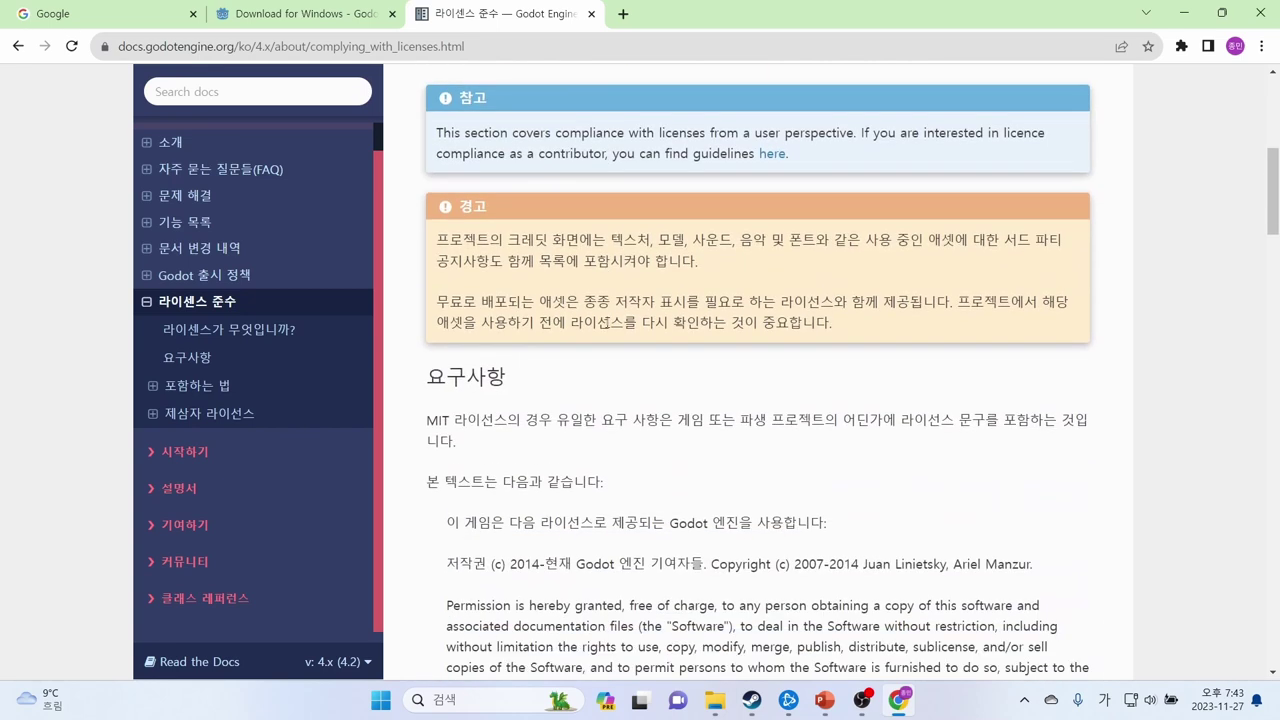
{"action": "scroll", "coordinate": [603, 322], "scroll_direction": "down", "scroll_amount": 2}
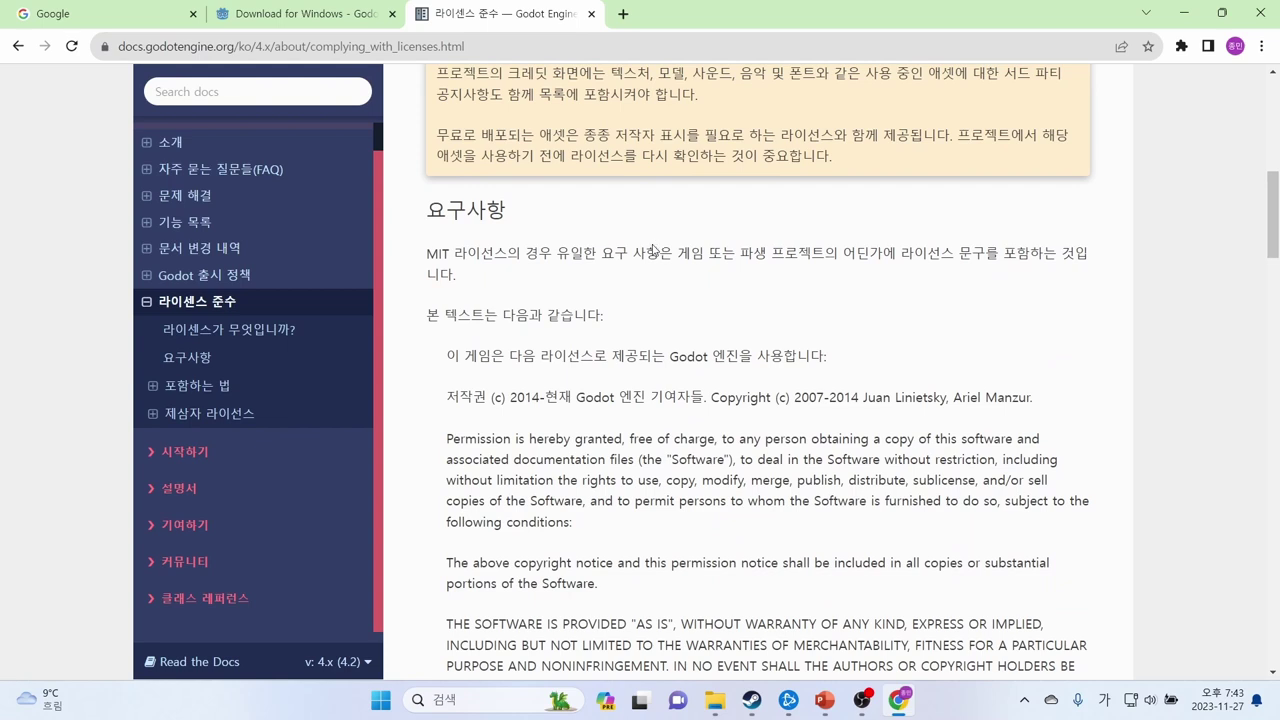
{"action": "left_click_drag", "start_coordinate": [427, 253], "coordinate": [1044, 254]}
{"action": "left_click", "coordinate": [768, 281]}
Highlight the MIT license text following 본 텍스트는 다음 on the Korean page
{"action": "left_click", "coordinate": [975, 297]}
{"action": "left_click", "coordinate": [952, 299]}
{"action": "scroll", "coordinate": [950, 300], "scroll_direction": "down", "scroll_amount": 2}
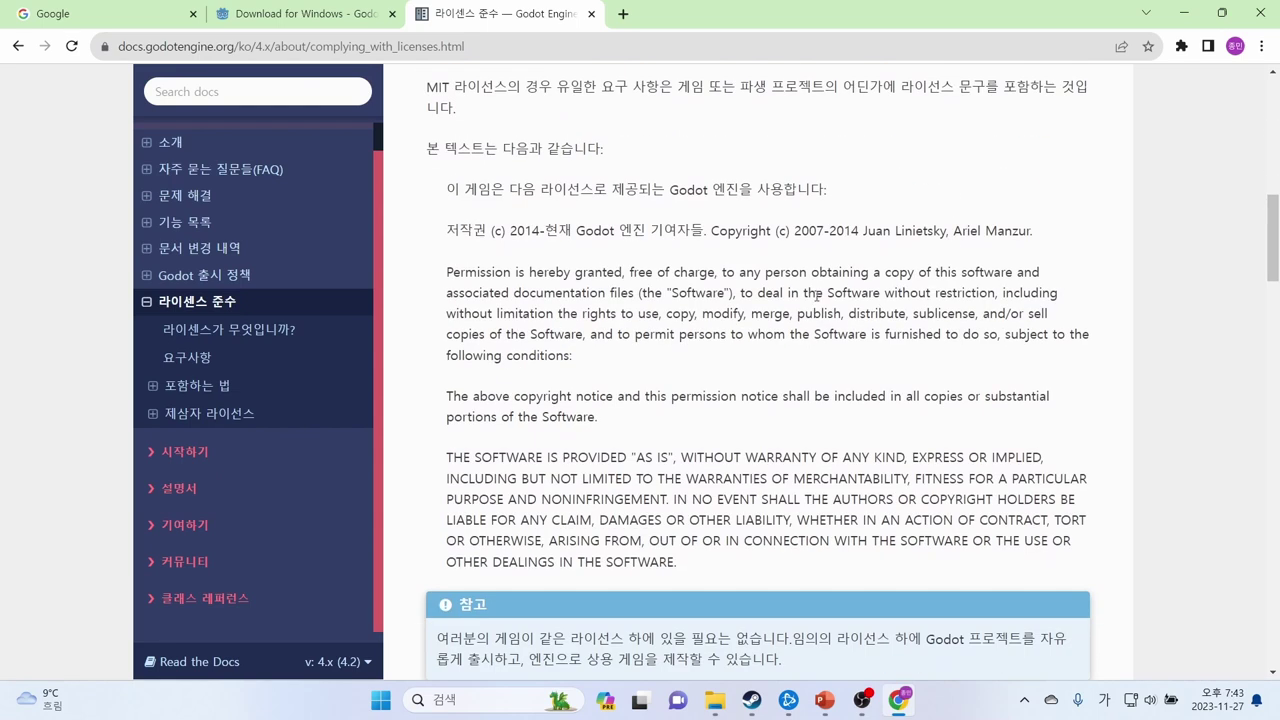
{"action": "left_click_drag", "start_coordinate": [427, 150], "coordinate": [530, 150]}
{"action": "left_click", "coordinate": [475, 211]}
{"action": "left_click_drag", "start_coordinate": [457, 187], "coordinate": [1057, 527]}
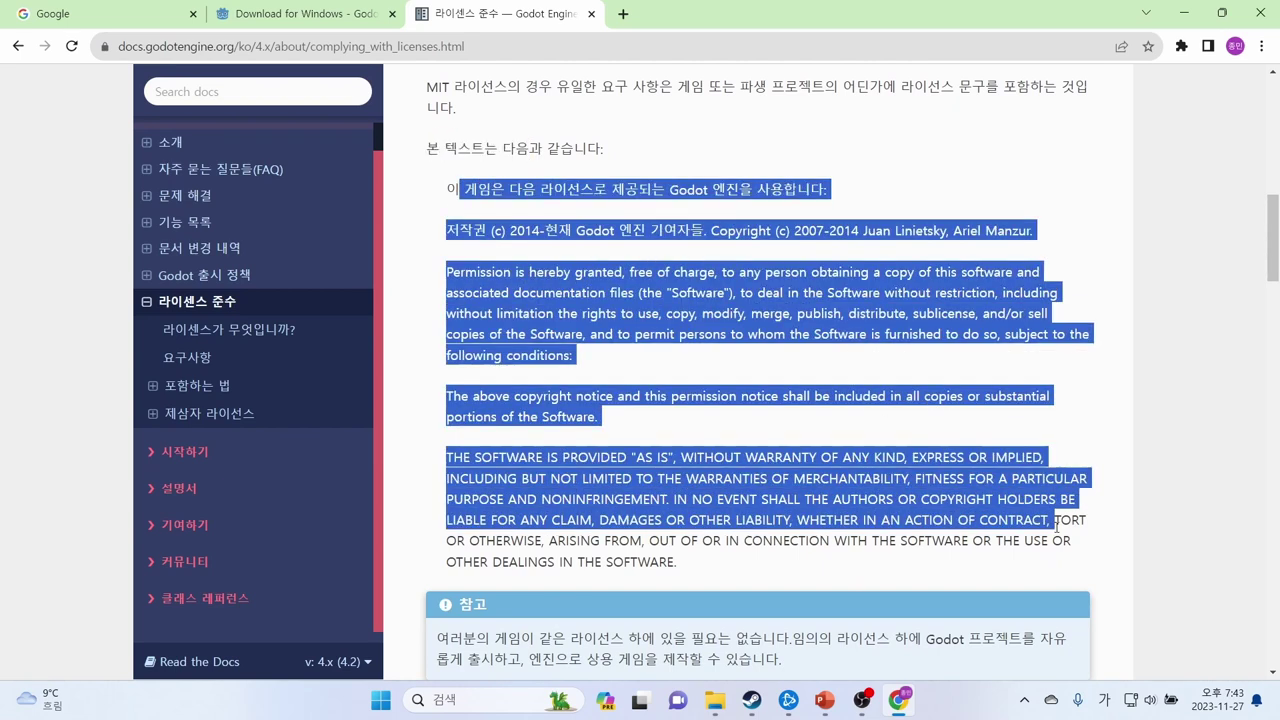
{"action": "left_click", "coordinate": [848, 415]}
Scroll to and highlight the 크레딧 화면 and 라이선스 화면 headings
{"action": "scroll", "coordinate": [848, 415], "scroll_direction": "down", "scroll_amount": 2}
{"action": "scroll", "coordinate": [805, 355], "scroll_direction": "down", "scroll_amount": 2}
{"action": "scroll", "coordinate": [805, 355], "scroll_direction": "down", "scroll_amount": 2}
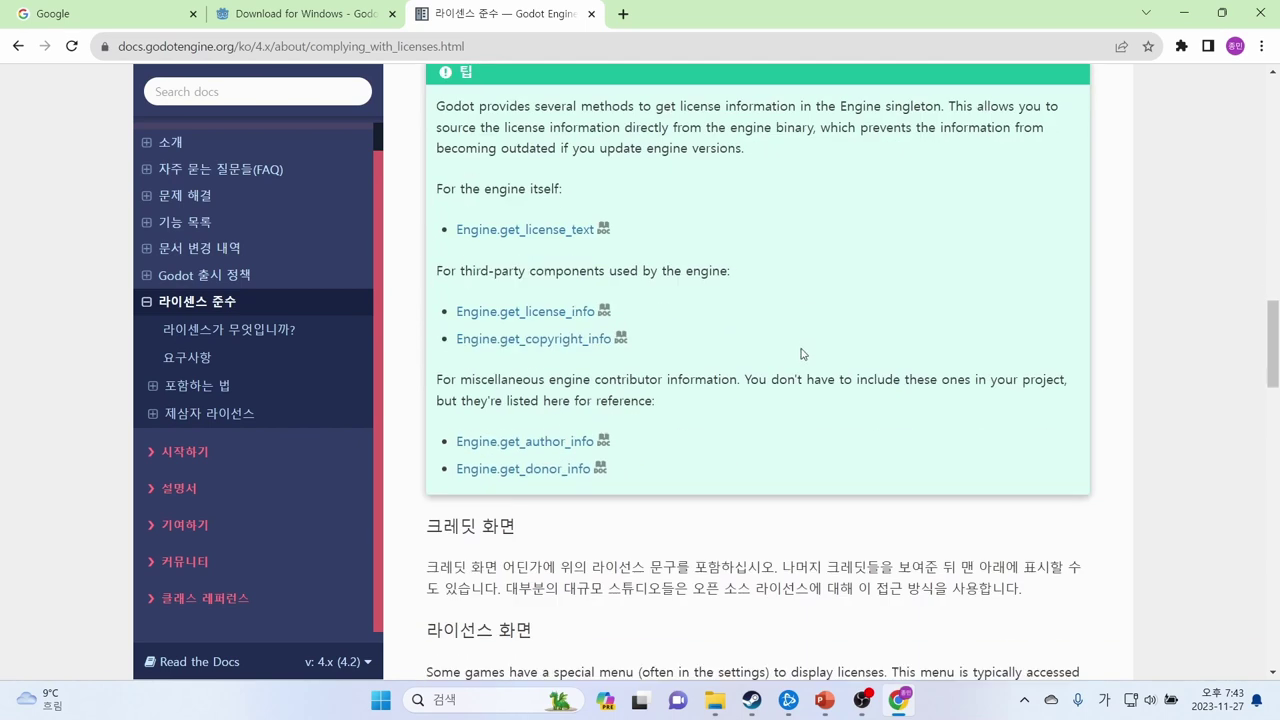
{"action": "scroll", "coordinate": [805, 355], "scroll_direction": "down", "scroll_amount": 2}
{"action": "triple_click", "coordinate": [433, 356]}
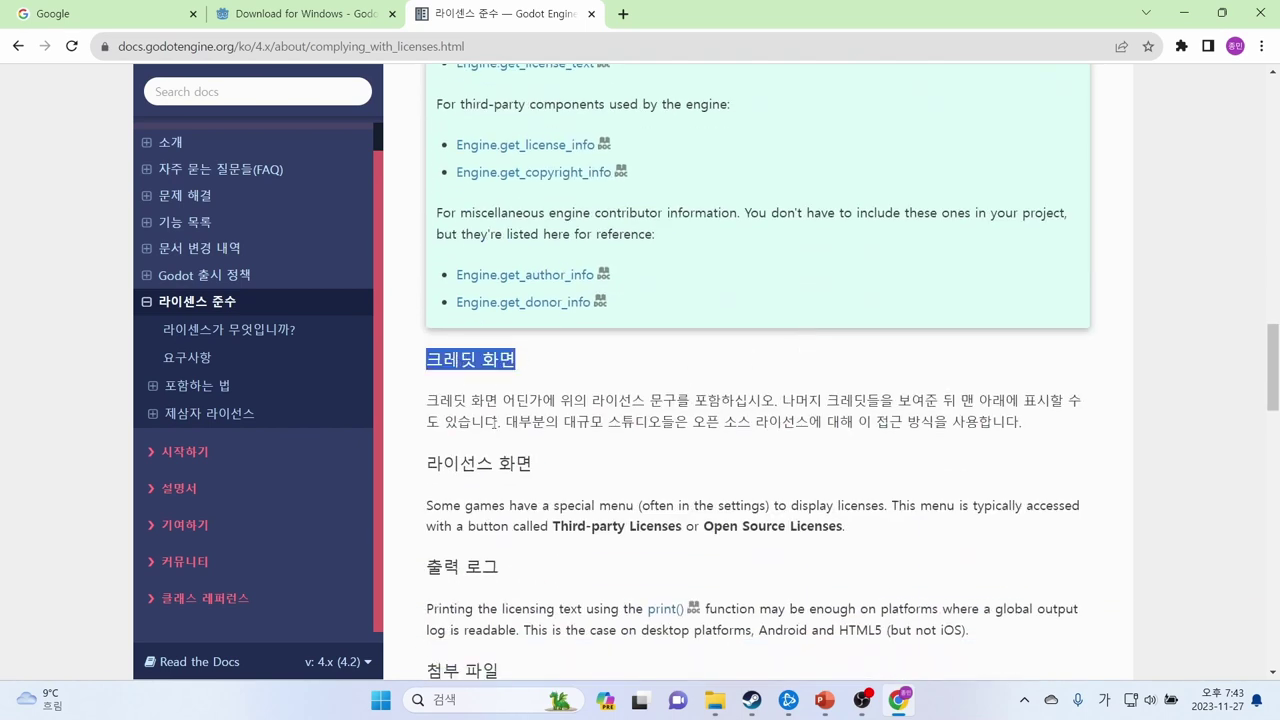
{"action": "triple_click", "coordinate": [461, 465]}
{"action": "left_click", "coordinate": [670, 485]}
Review the rest of the licence page, then bring up the docs language and version options
{"action": "scroll", "coordinate": [673, 478], "scroll_direction": "down", "scroll_amount": 1}
{"action": "scroll", "coordinate": [673, 478], "scroll_direction": "down", "scroll_amount": 2}
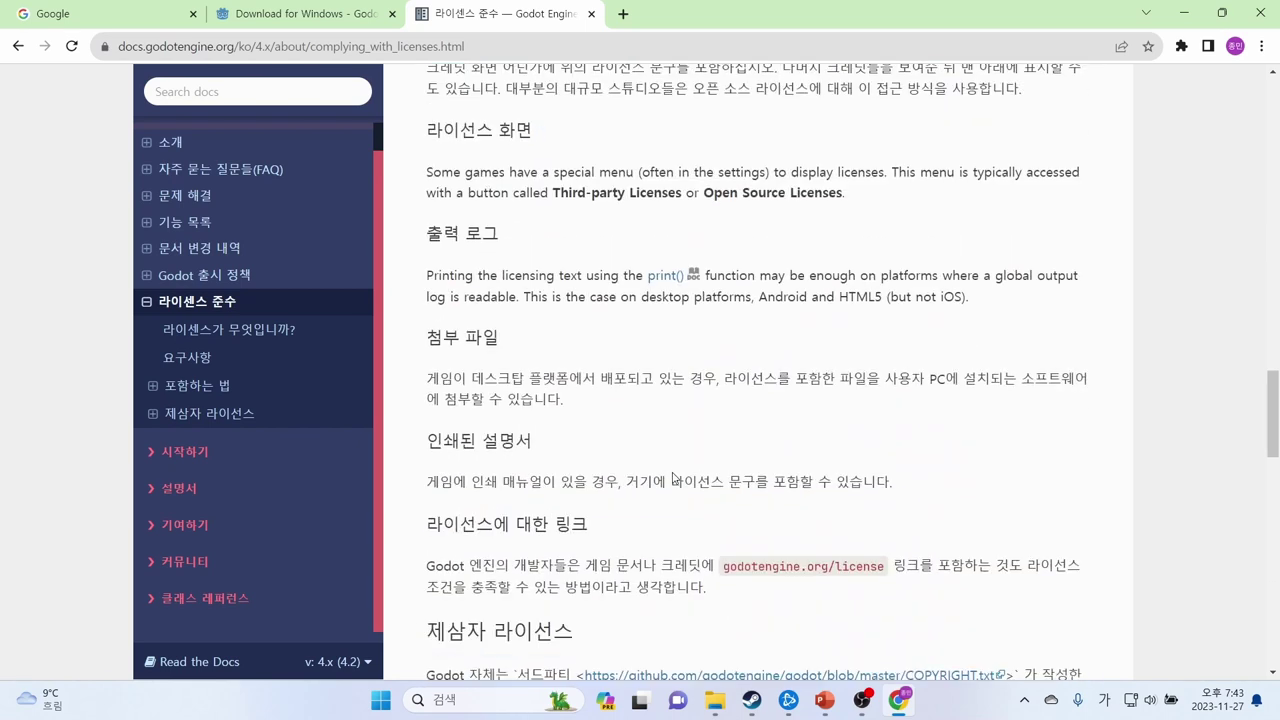
{"action": "scroll", "coordinate": [673, 478], "scroll_direction": "down", "scroll_amount": 3}
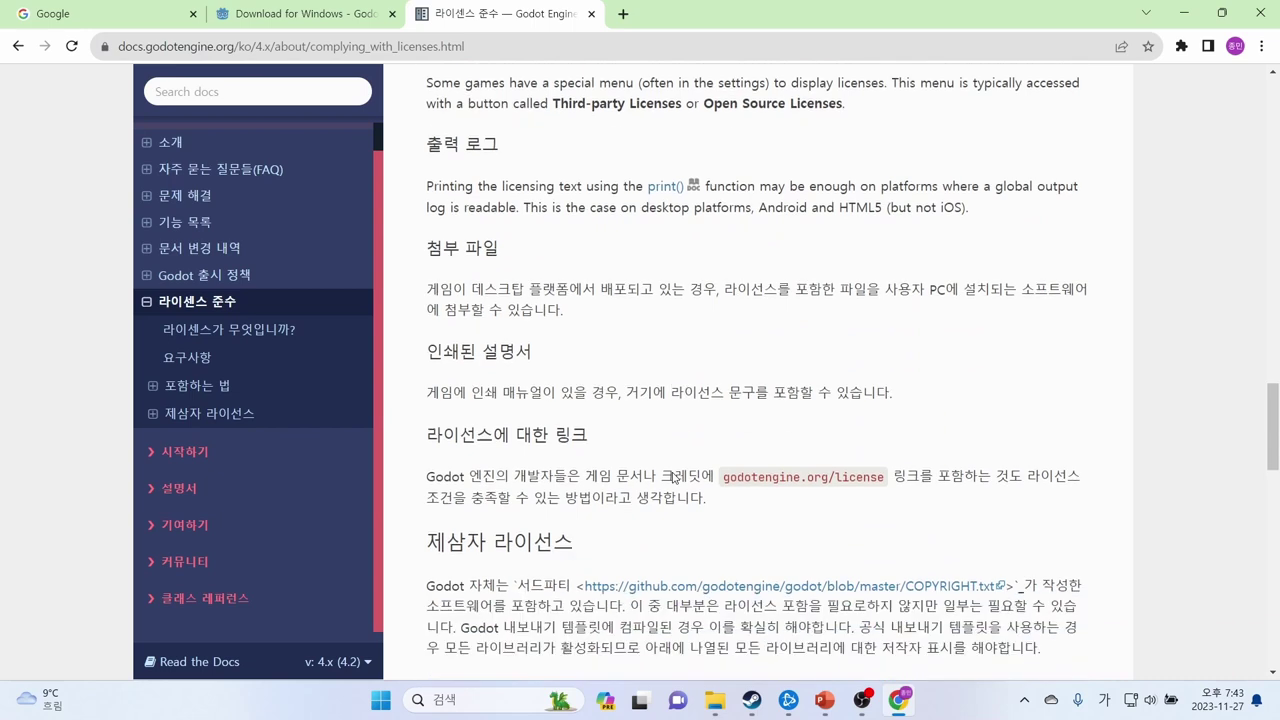
{"action": "scroll", "coordinate": [673, 472], "scroll_direction": "down", "scroll_amount": 5}
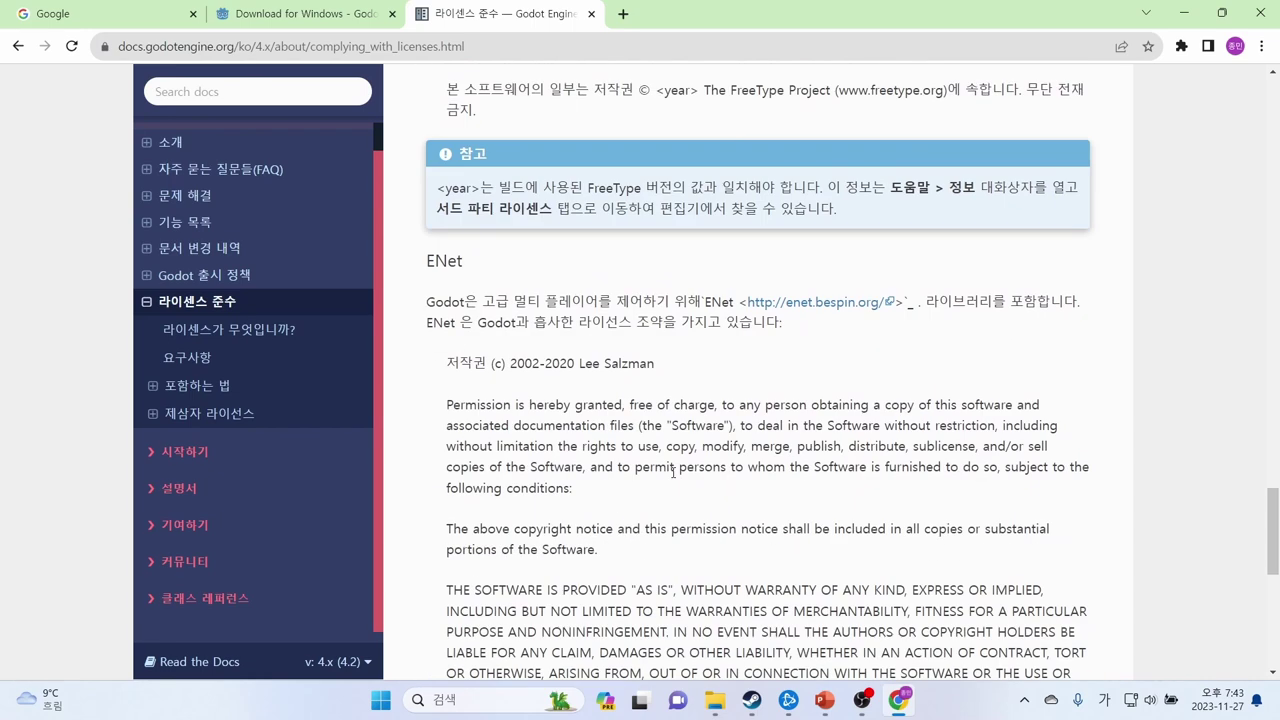
{"action": "scroll", "coordinate": [673, 472], "scroll_direction": "up", "scroll_amount": 4}
{"action": "scroll", "coordinate": [673, 472], "scroll_direction": "up", "scroll_amount": 4}
{"action": "scroll", "coordinate": [673, 472], "scroll_direction": "up", "scroll_amount": 4}
{"action": "scroll", "coordinate": [673, 472], "scroll_direction": "up", "scroll_amount": 5}
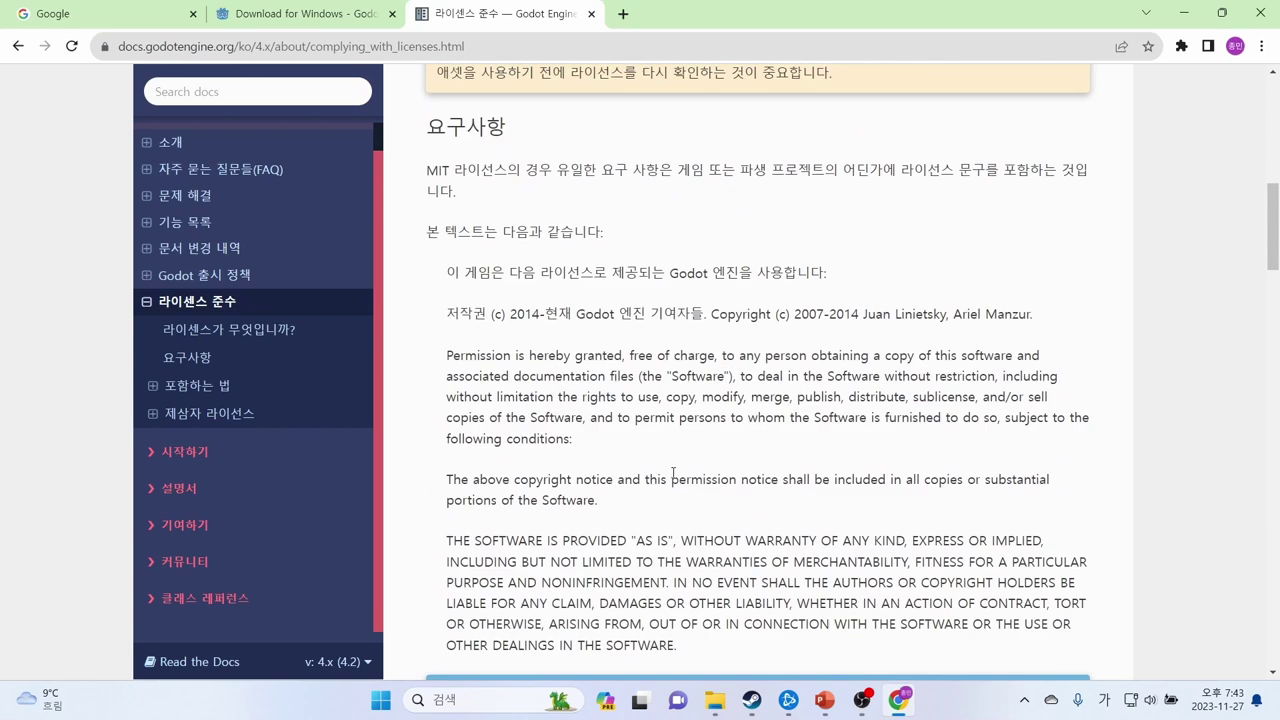
{"action": "scroll", "coordinate": [673, 478], "scroll_direction": "up", "scroll_amount": 3}
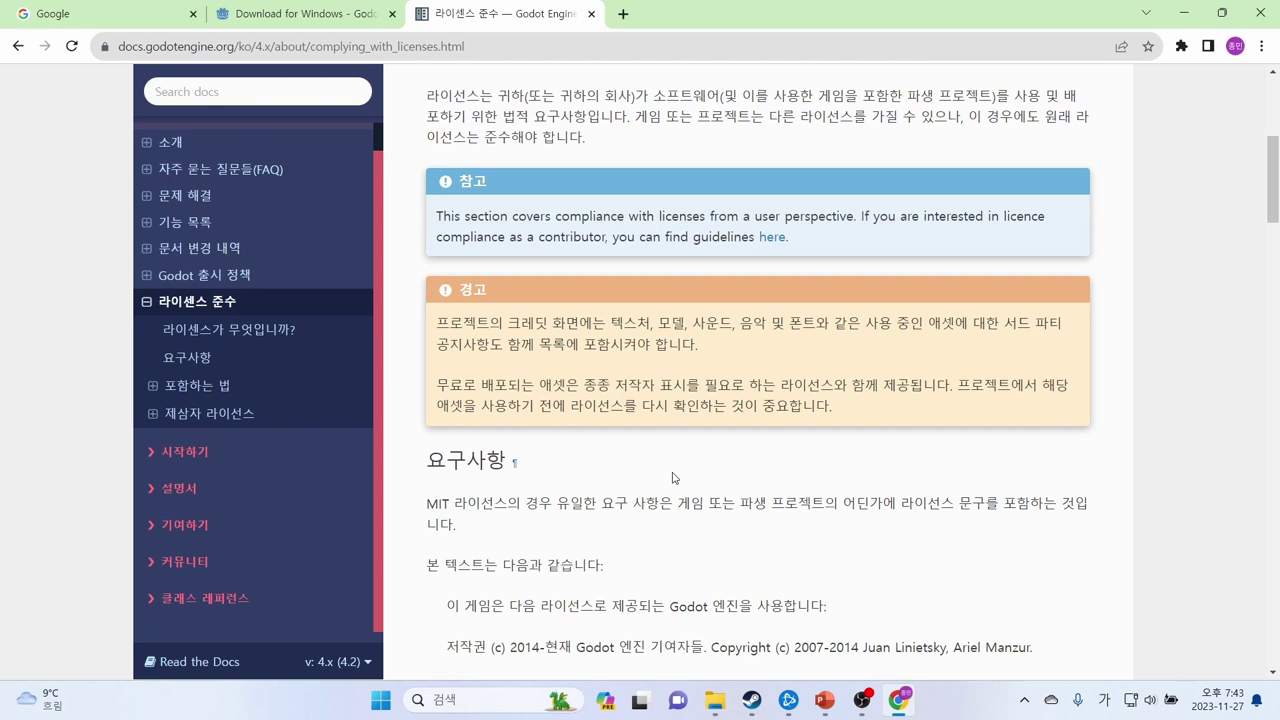
{"action": "scroll", "coordinate": [673, 478], "scroll_direction": "down", "scroll_amount": 4}
{"action": "scroll", "coordinate": [674, 252], "scroll_direction": "up", "scroll_amount": 5}
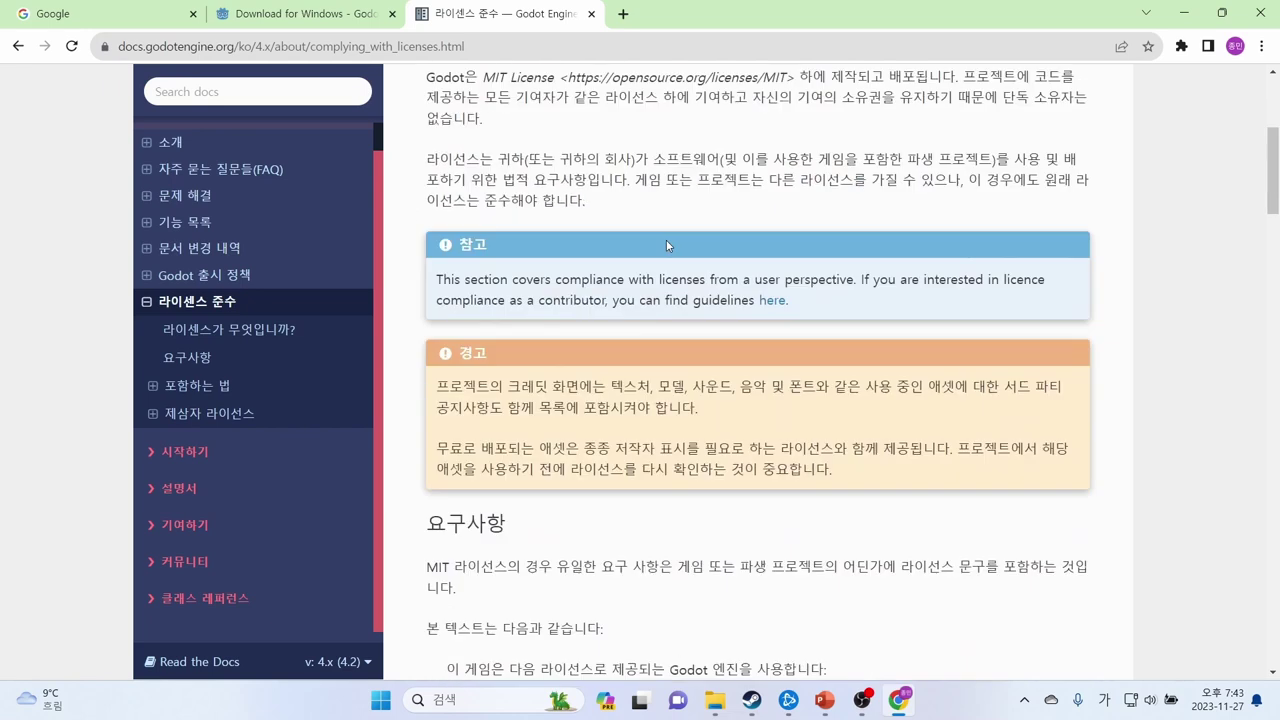
{"action": "scroll", "coordinate": [674, 260], "scroll_direction": "up", "scroll_amount": 3}
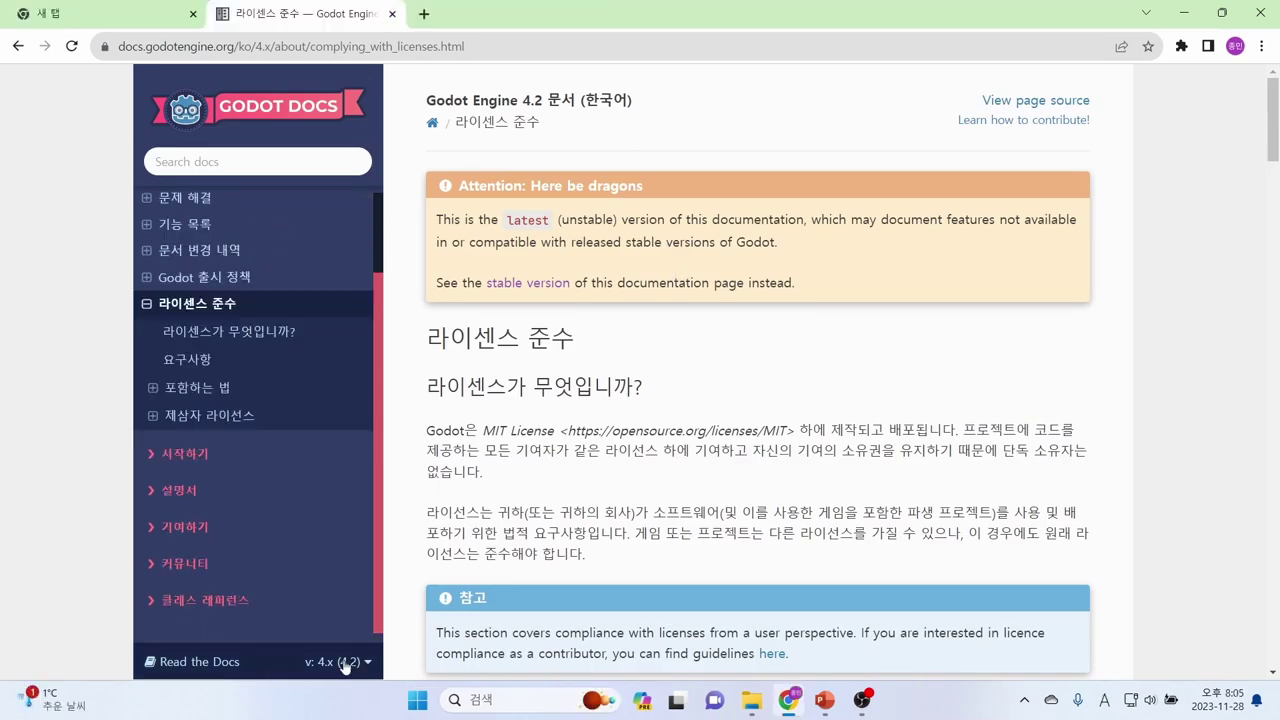
{"action": "left_click", "coordinate": [360, 660]}
Switch the docs to English, back to Korean, and open 소개 > Godot의 주요 개념 개요
{"action": "left_click", "coordinate": [156, 504]}
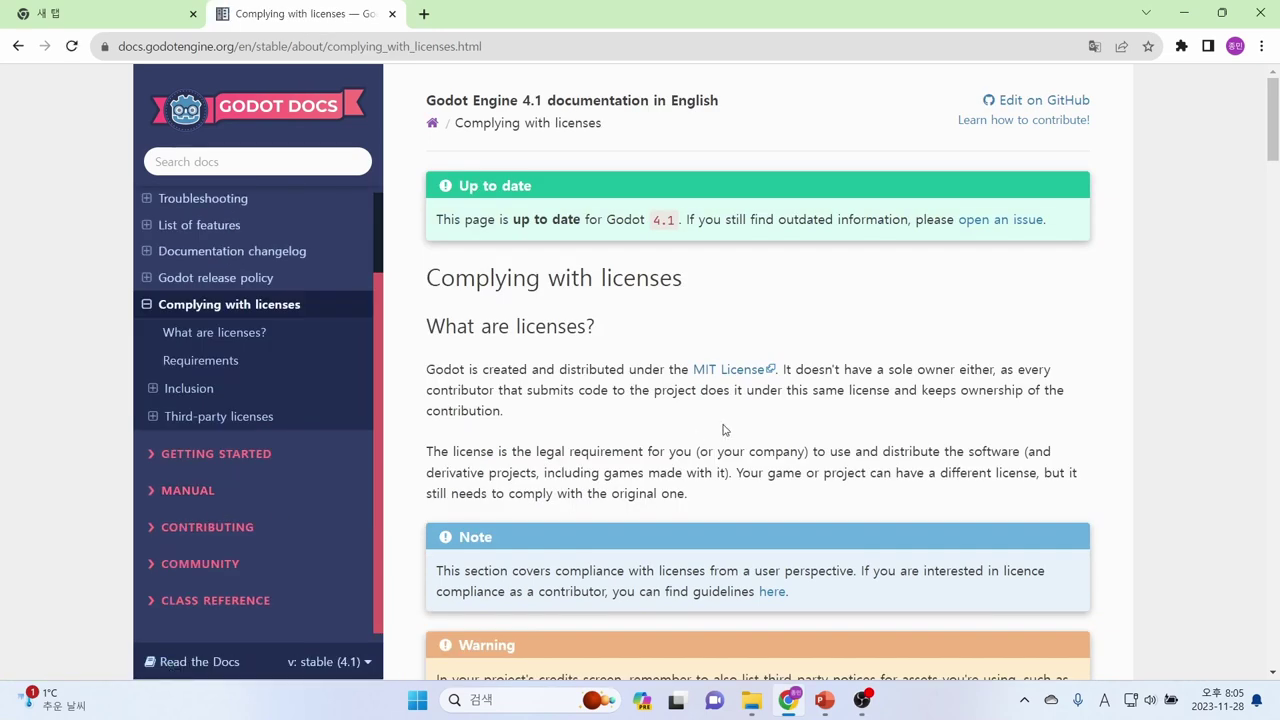
{"action": "left_click", "coordinate": [337, 656]}
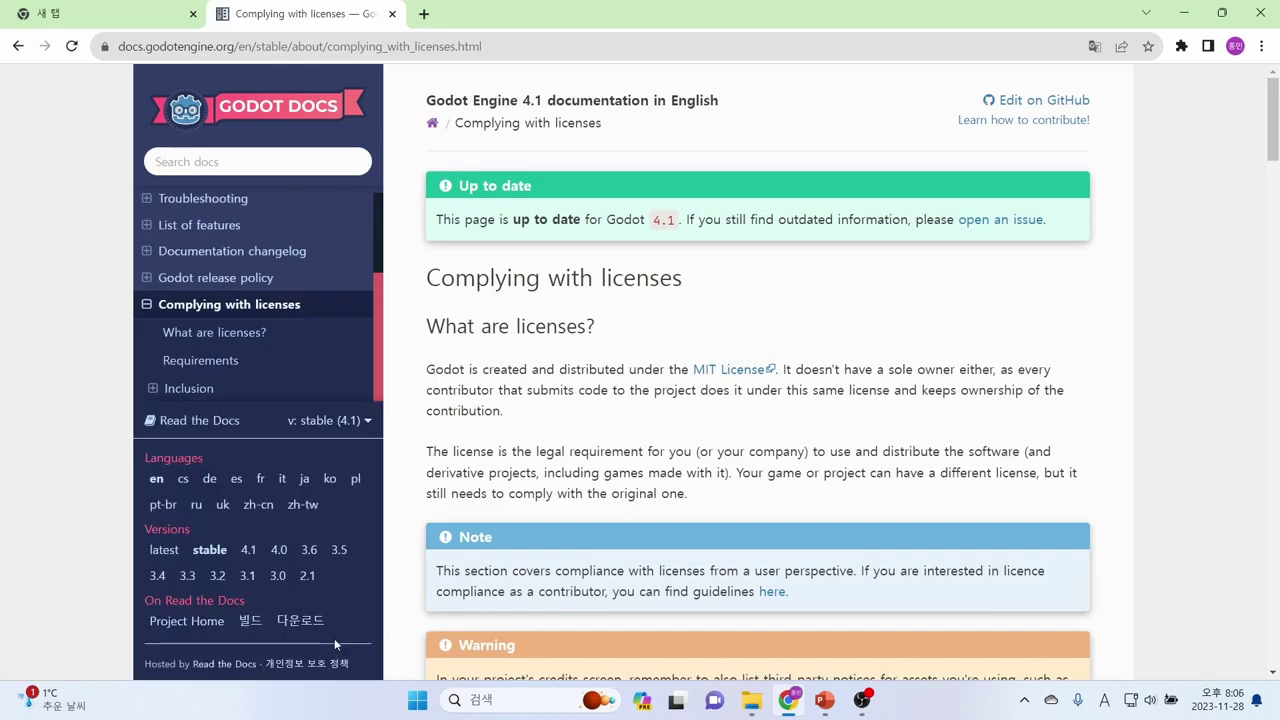
{"action": "left_click", "coordinate": [325, 477]}
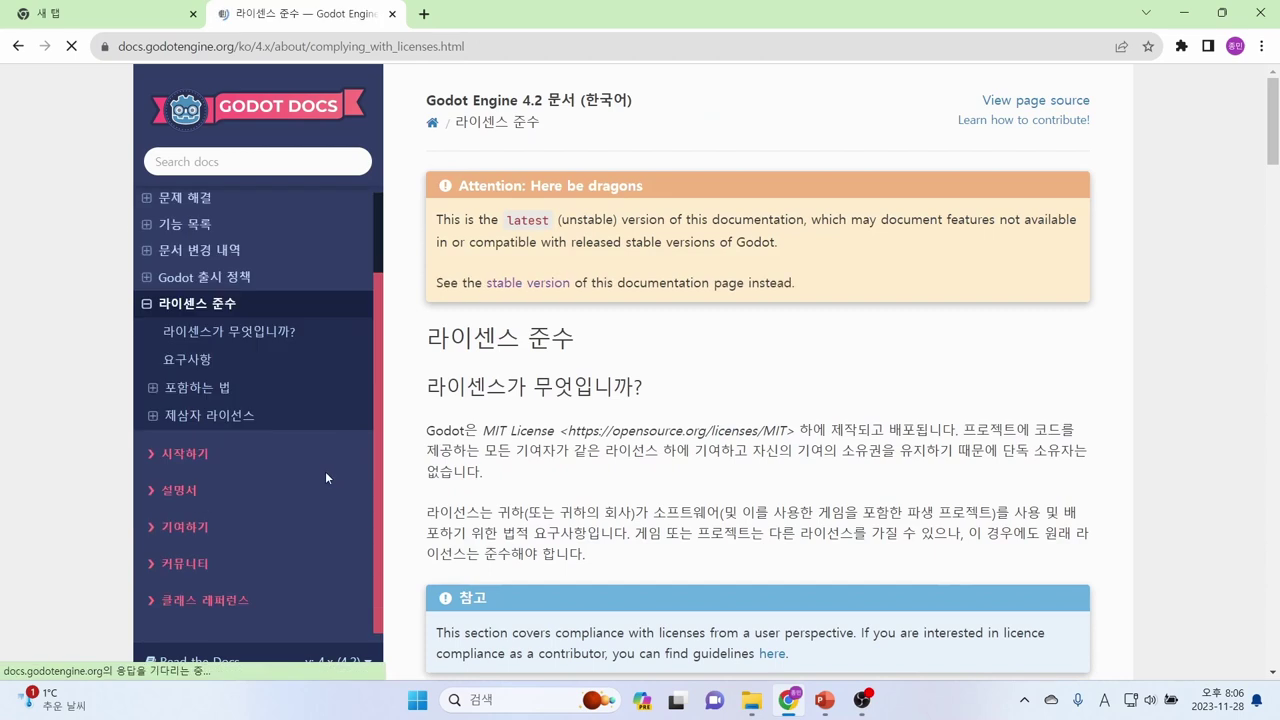
{"action": "left_click", "coordinate": [195, 453]}
{"action": "left_click", "coordinate": [207, 290]}
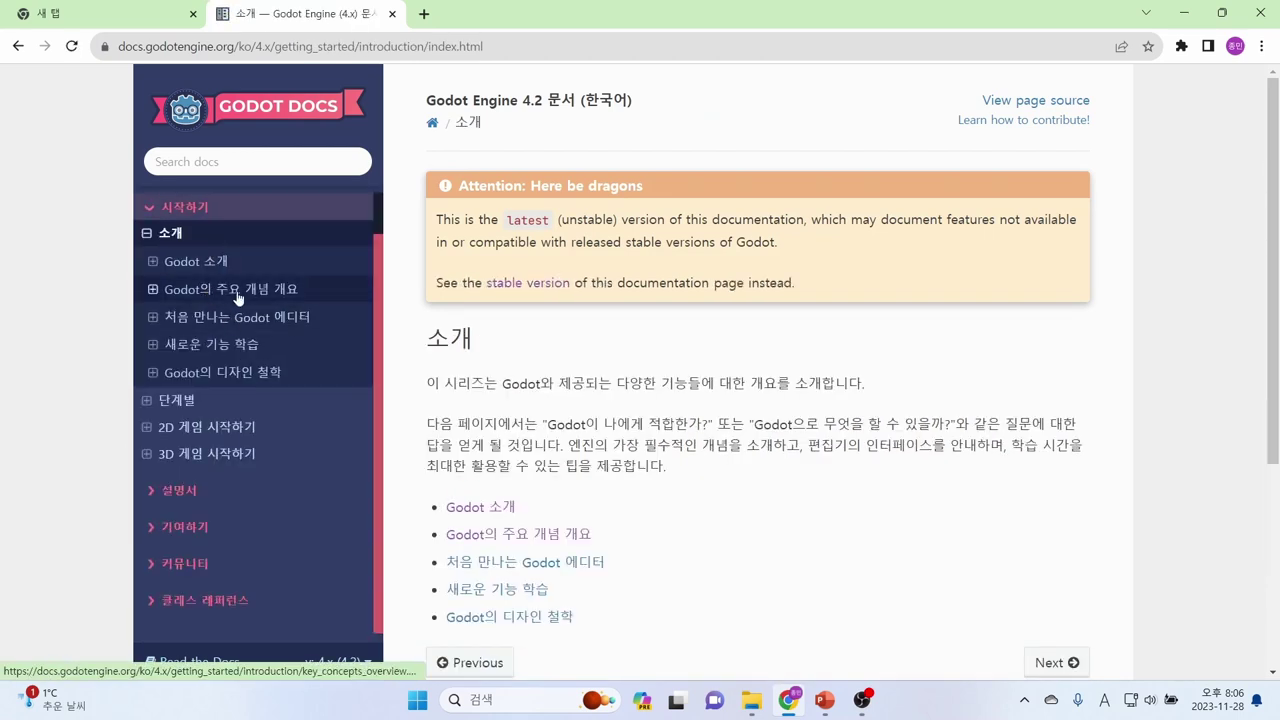
{"action": "left_click", "coordinate": [225, 290]}
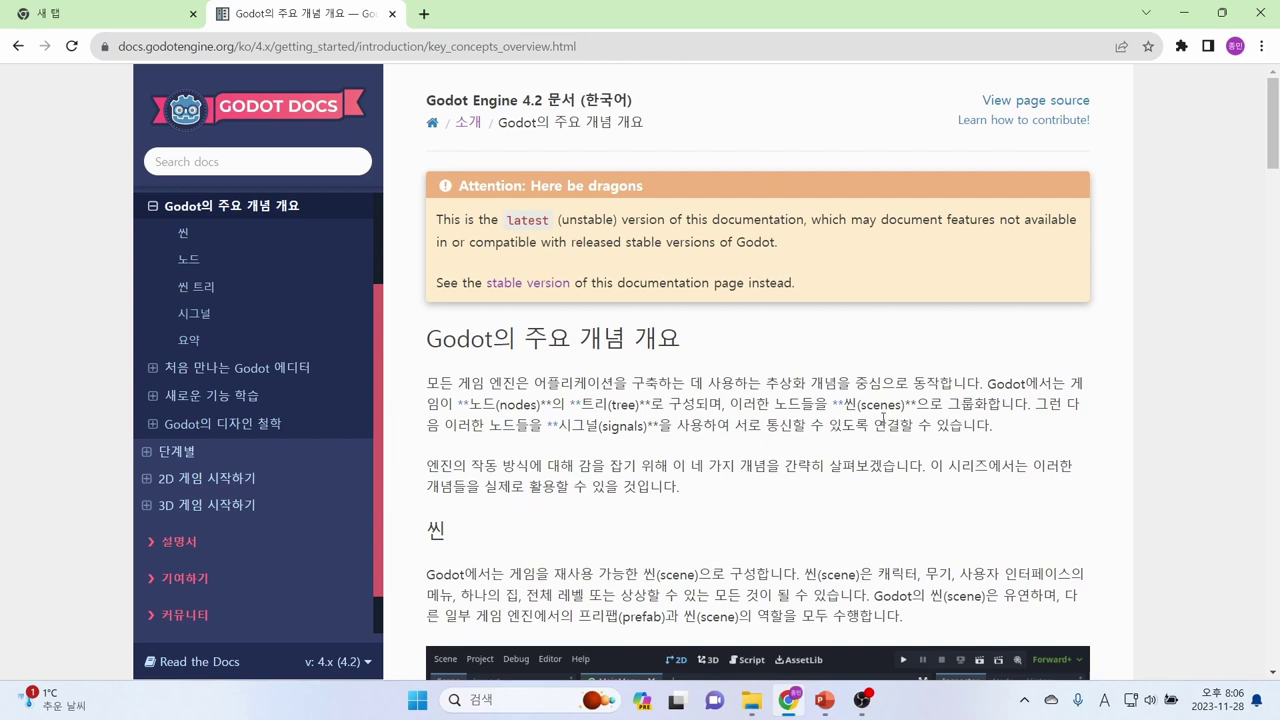
Read the key concepts overview, highlighting the four core concepts and the part about signals
{"action": "scroll", "coordinate": [1057, 349], "scroll_direction": "down", "scroll_amount": 2}
{"action": "scroll", "coordinate": [1057, 350], "scroll_direction": "down", "scroll_amount": 5}
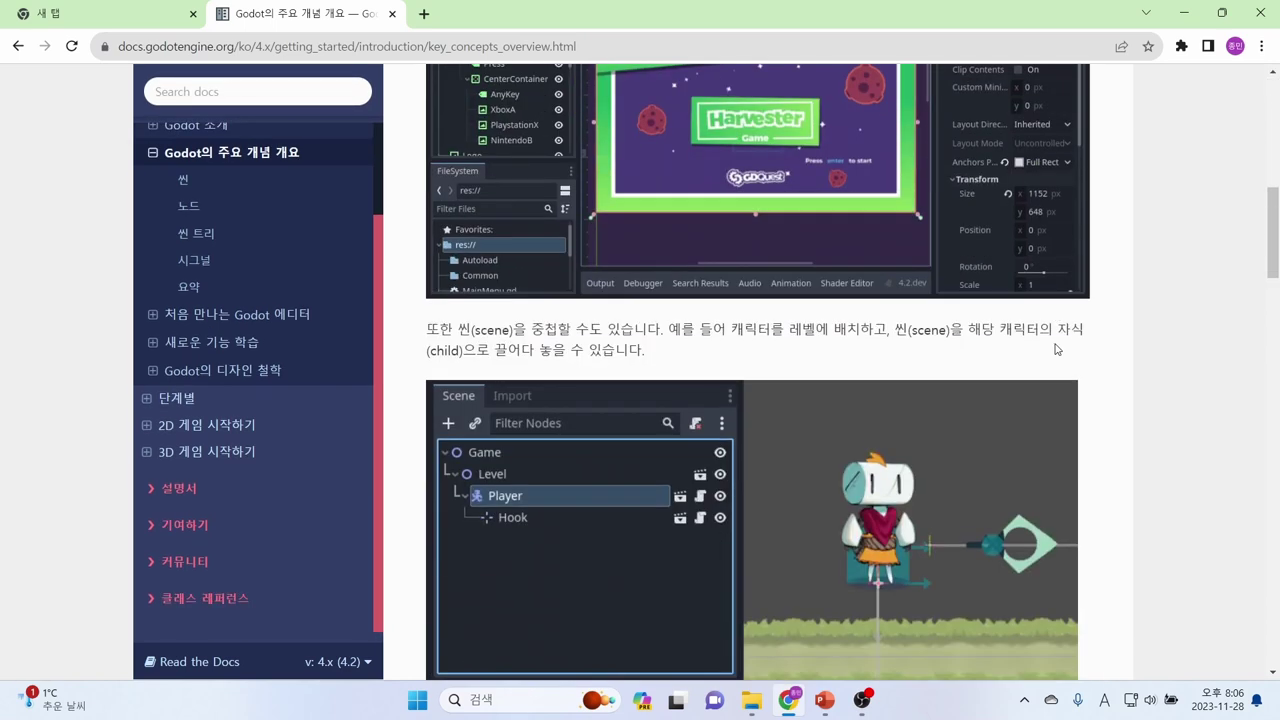
{"action": "scroll", "coordinate": [1066, 346], "scroll_direction": "down", "scroll_amount": 4}
{"action": "scroll", "coordinate": [1066, 346], "scroll_direction": "down", "scroll_amount": 3}
{"action": "scroll", "coordinate": [1275, 345], "scroll_direction": "down", "scroll_amount": 3}
{"action": "scroll", "coordinate": [1275, 345], "scroll_direction": "down", "scroll_amount": 6}
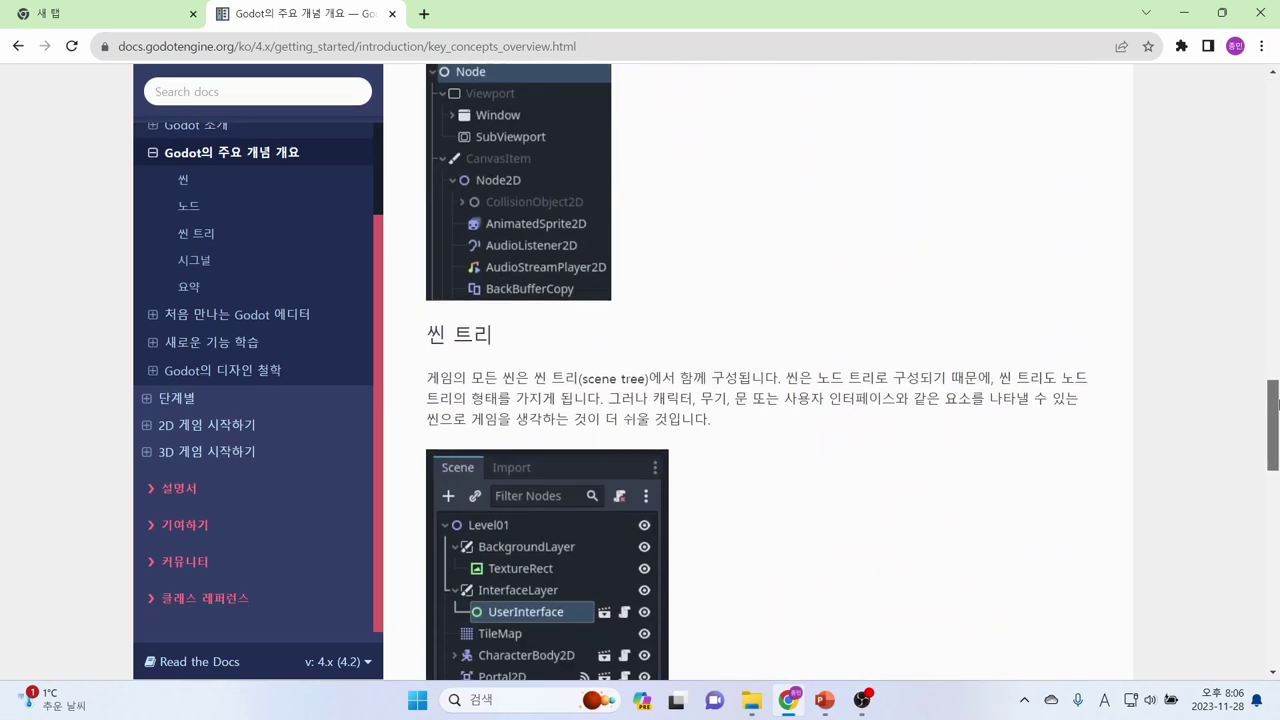
{"action": "scroll", "coordinate": [1147, 427], "scroll_direction": "down", "scroll_amount": 6}
{"action": "scroll", "coordinate": [1124, 418], "scroll_direction": "down", "scroll_amount": 3}
{"action": "scroll", "coordinate": [1124, 418], "scroll_direction": "down", "scroll_amount": 3}
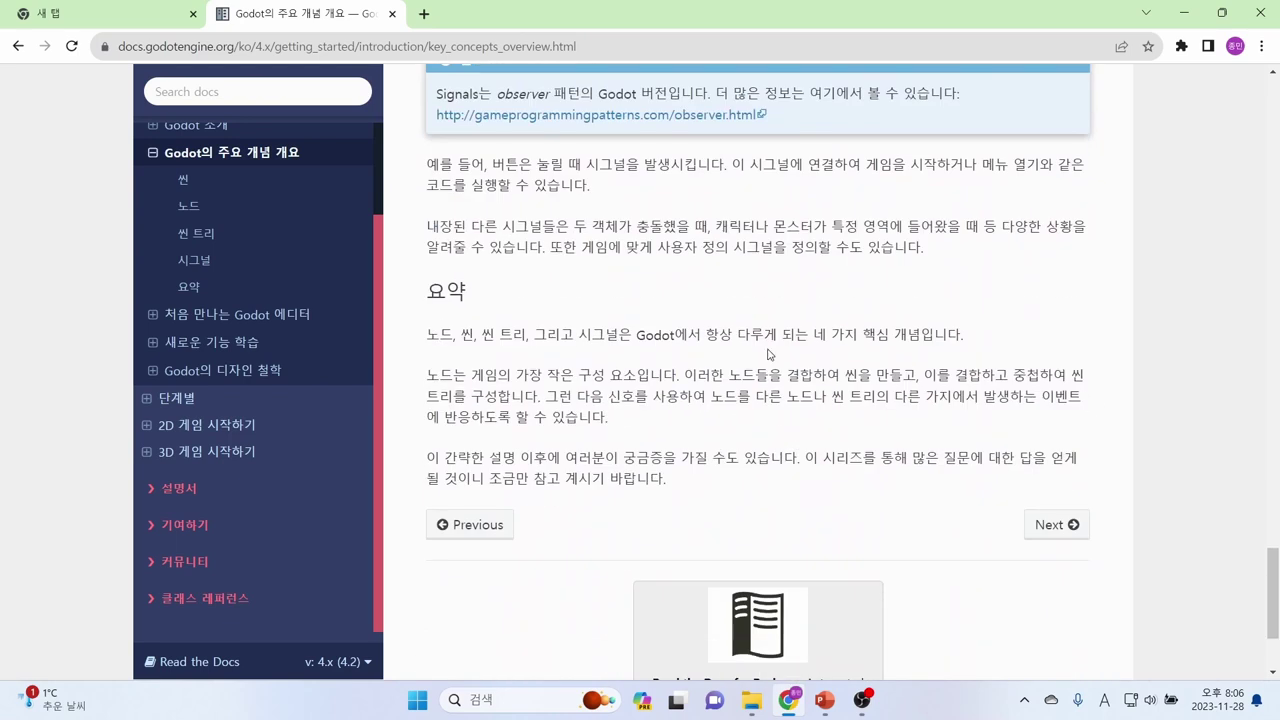
{"action": "left_click_drag", "start_coordinate": [425, 338], "coordinate": [626, 338]}
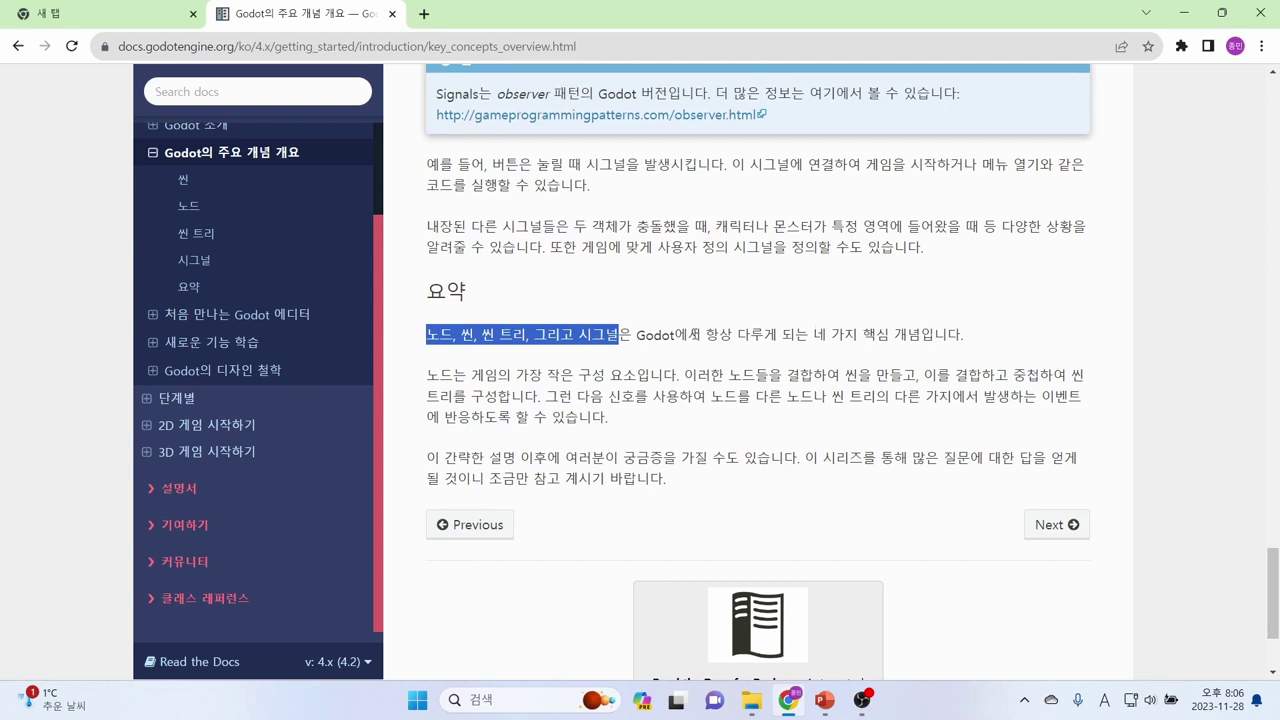
{"action": "left_click", "coordinate": [640, 376]}
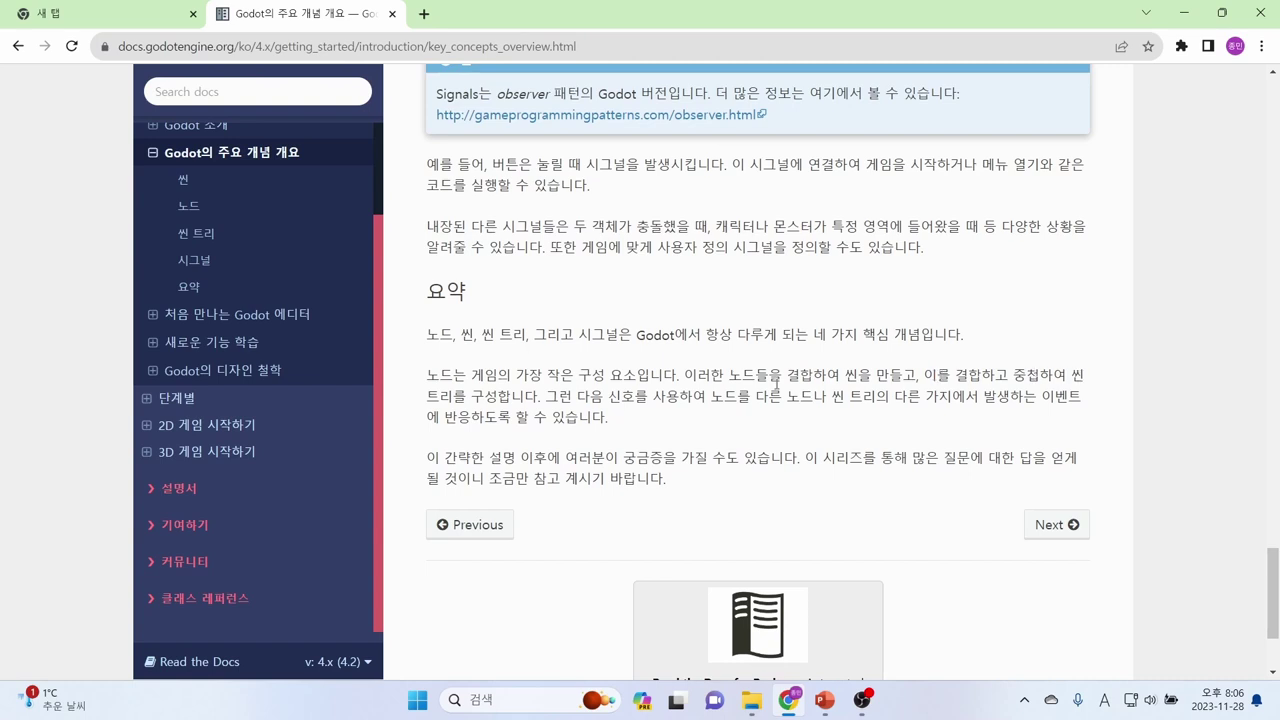
{"action": "left_click_drag", "start_coordinate": [553, 396], "coordinate": [658, 396]}
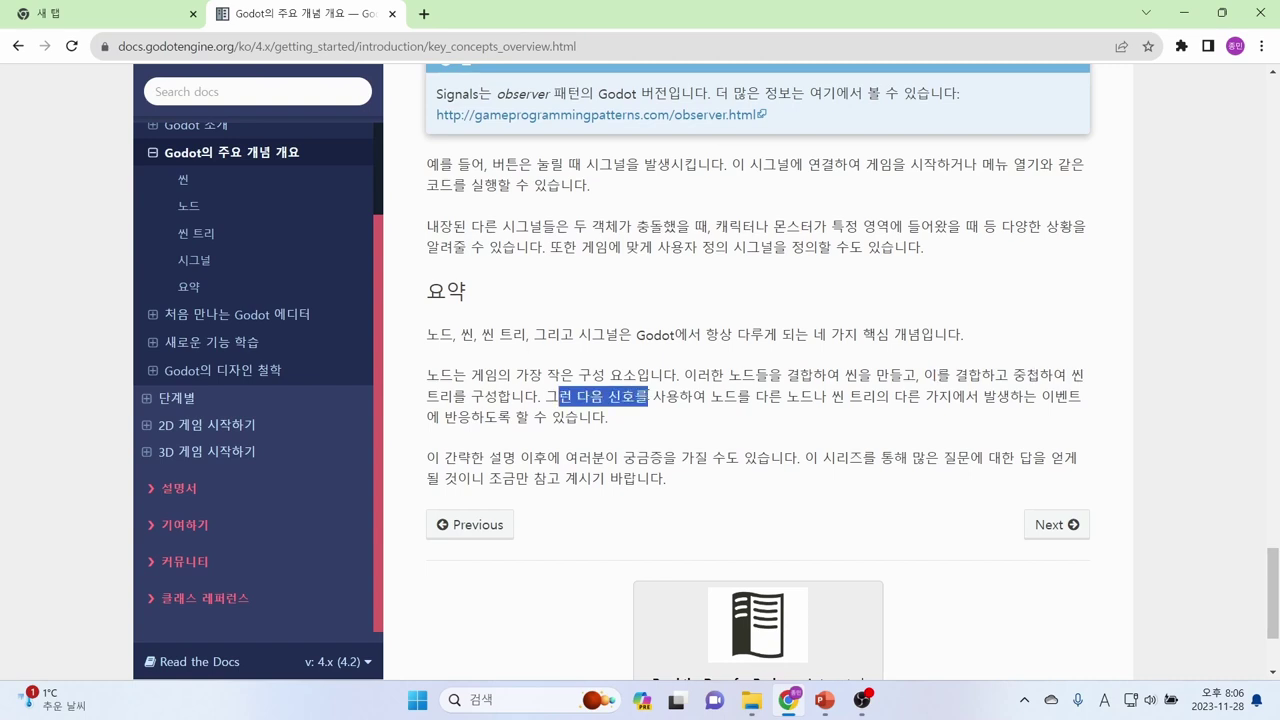
{"action": "left_click", "coordinate": [695, 395]}
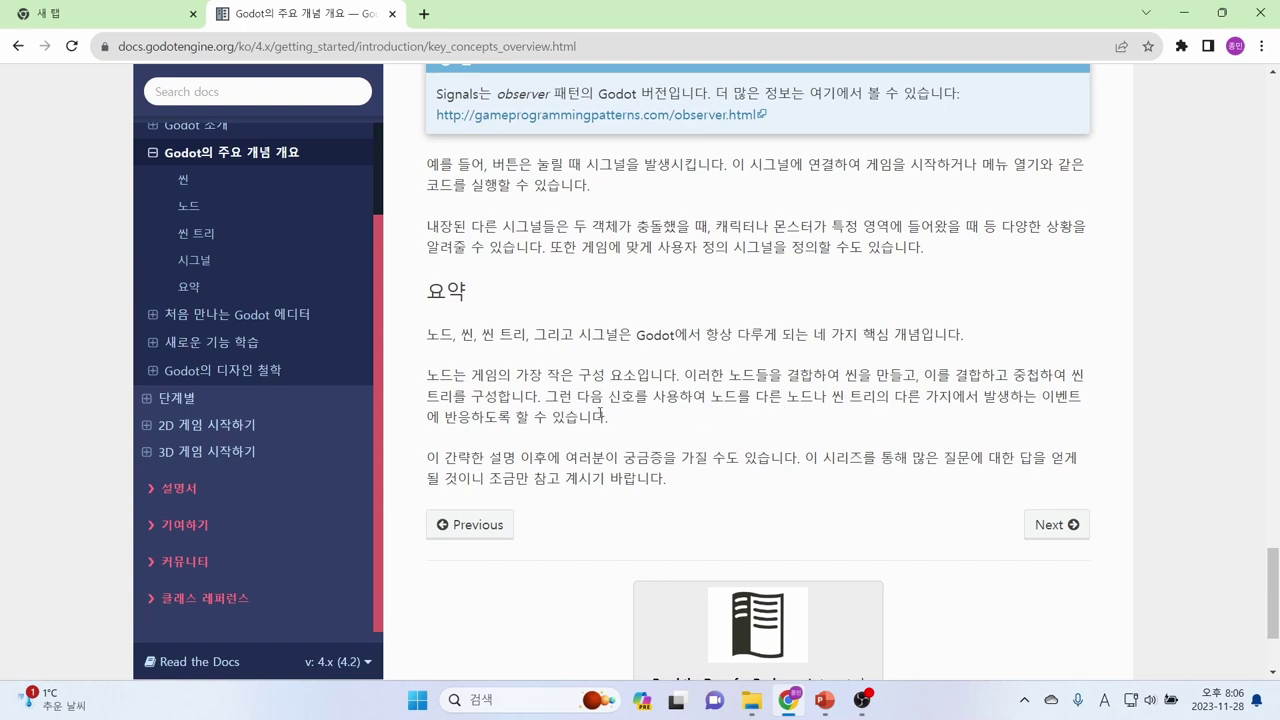
Return to the top of the page and go to the 2D 게임 시작하기 tutorial
{"action": "scroll", "coordinate": [190, 270], "scroll_direction": "up", "scroll_amount": 1}
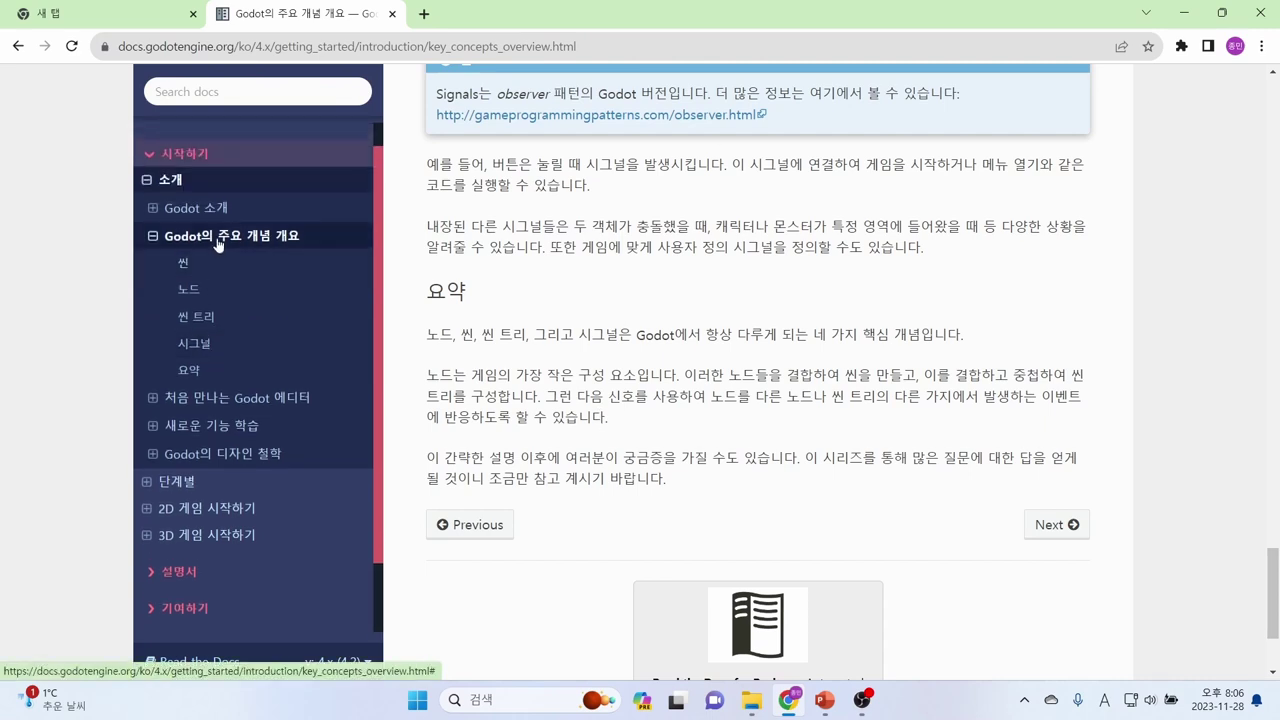
{"action": "left_click", "coordinate": [218, 244]}
{"action": "left_click", "coordinate": [269, 488]}
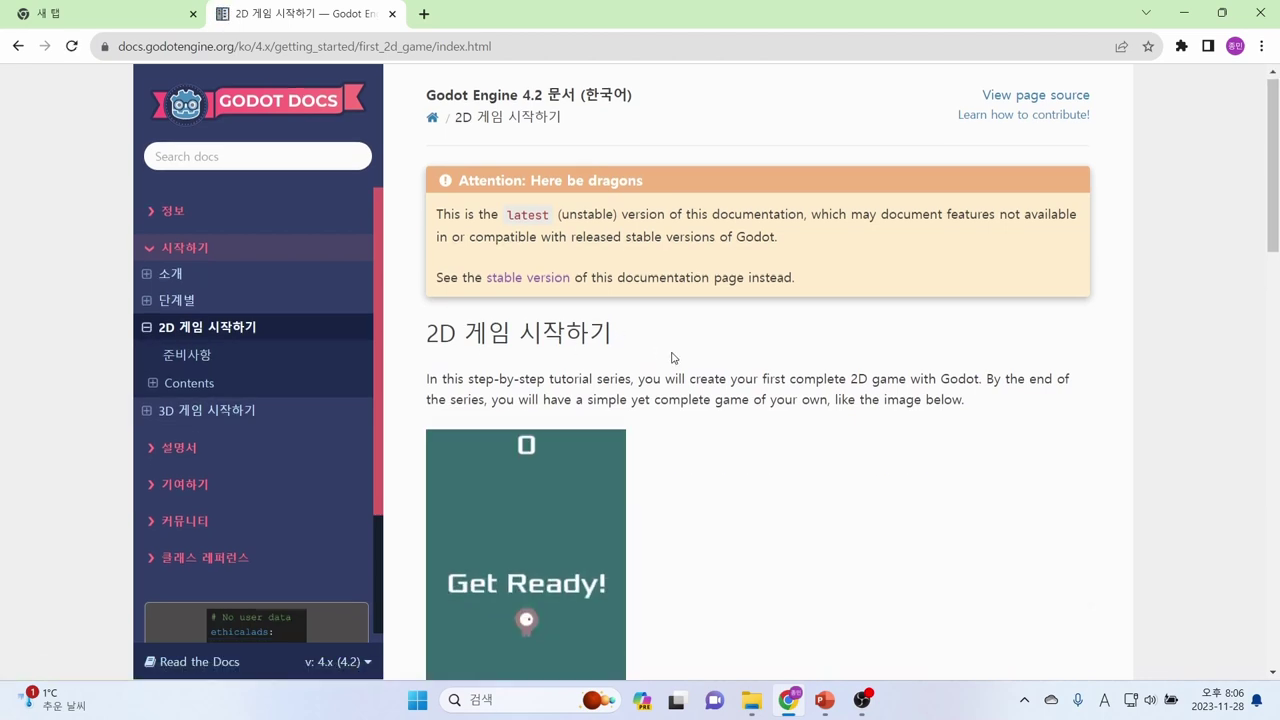
Scroll to the 2D game page's Contents list and go to the 프로젝트 설정하기 page
{"action": "scroll", "coordinate": [760, 387], "scroll_direction": "down", "scroll_amount": 2}
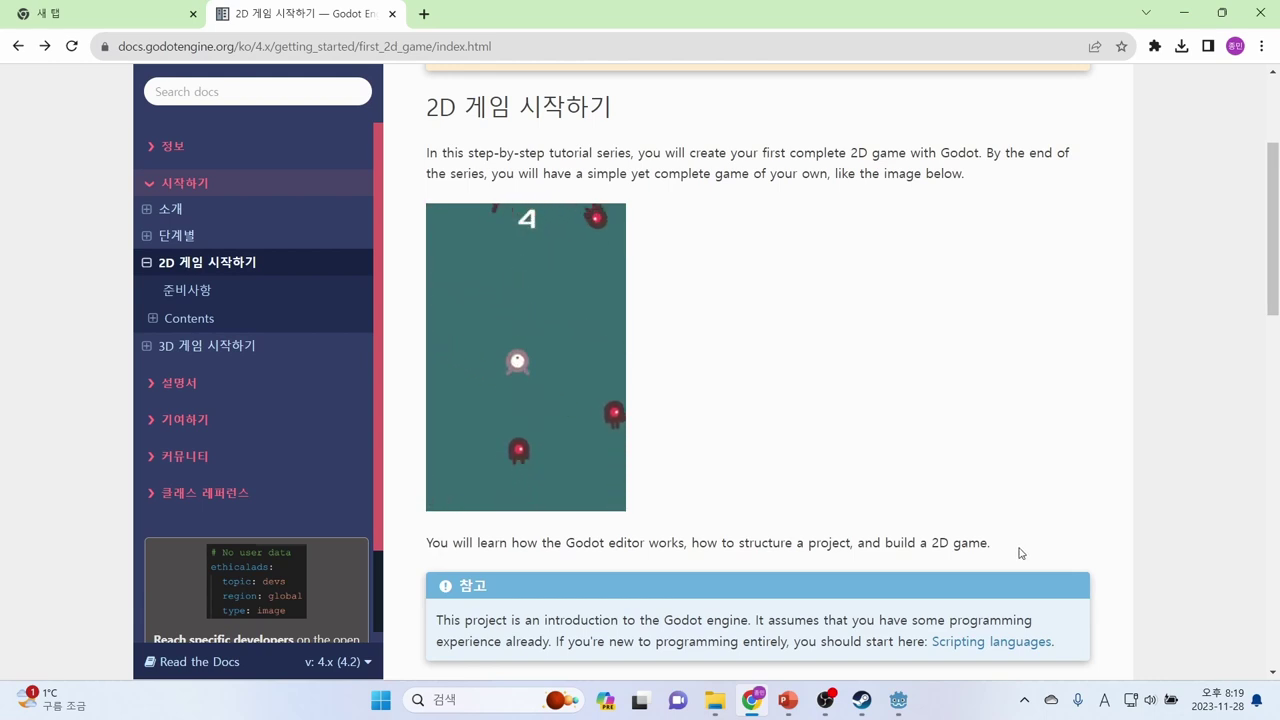
{"action": "scroll", "coordinate": [966, 496], "scroll_direction": "down", "scroll_amount": 6}
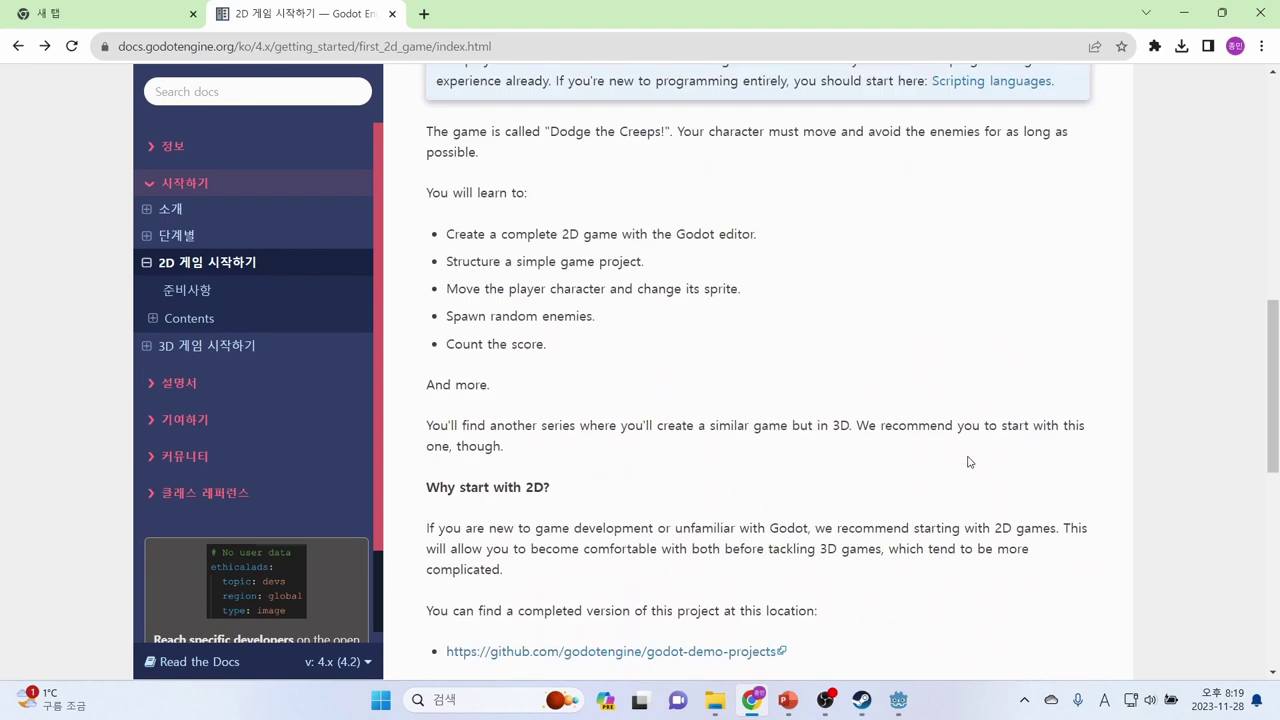
{"action": "scroll", "coordinate": [968, 480], "scroll_direction": "down", "scroll_amount": 3}
{"action": "scroll", "coordinate": [970, 468], "scroll_direction": "down", "scroll_amount": 2}
{"action": "scroll", "coordinate": [970, 468], "scroll_direction": "down", "scroll_amount": 2}
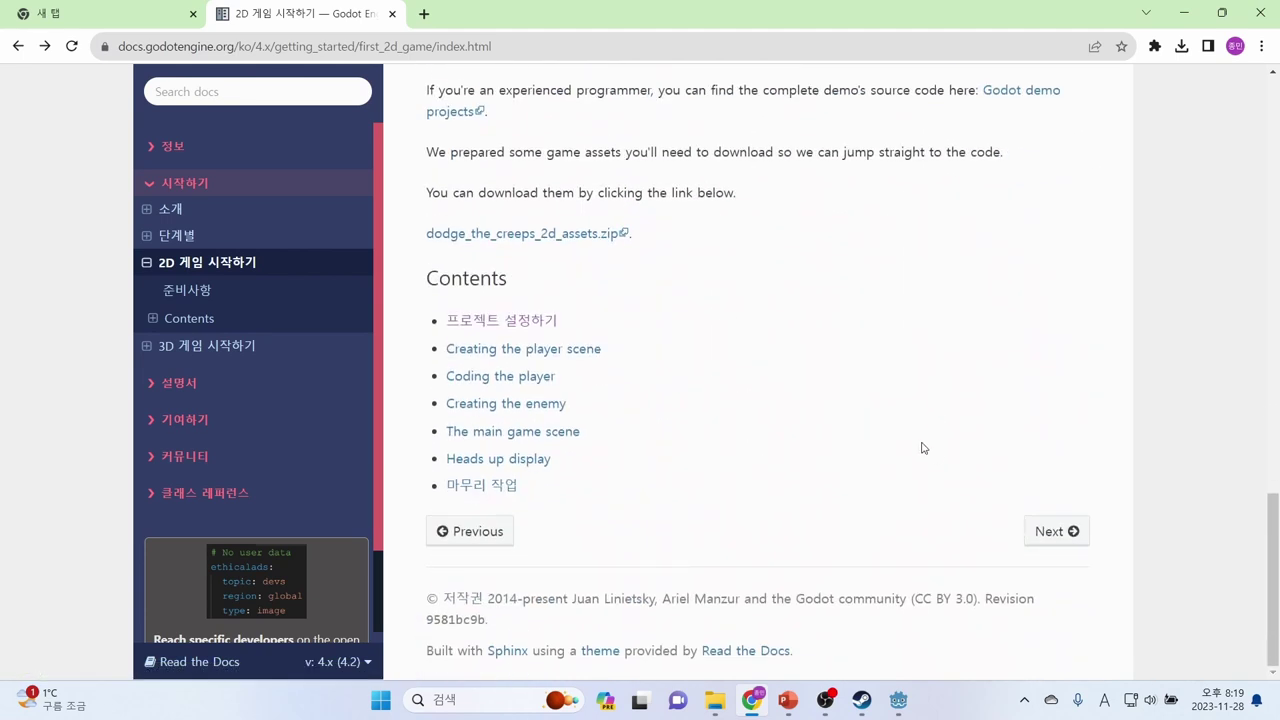
{"action": "left_click", "coordinate": [550, 321]}
{"action": "scroll", "coordinate": [897, 366], "scroll_direction": "down", "scroll_amount": 3}
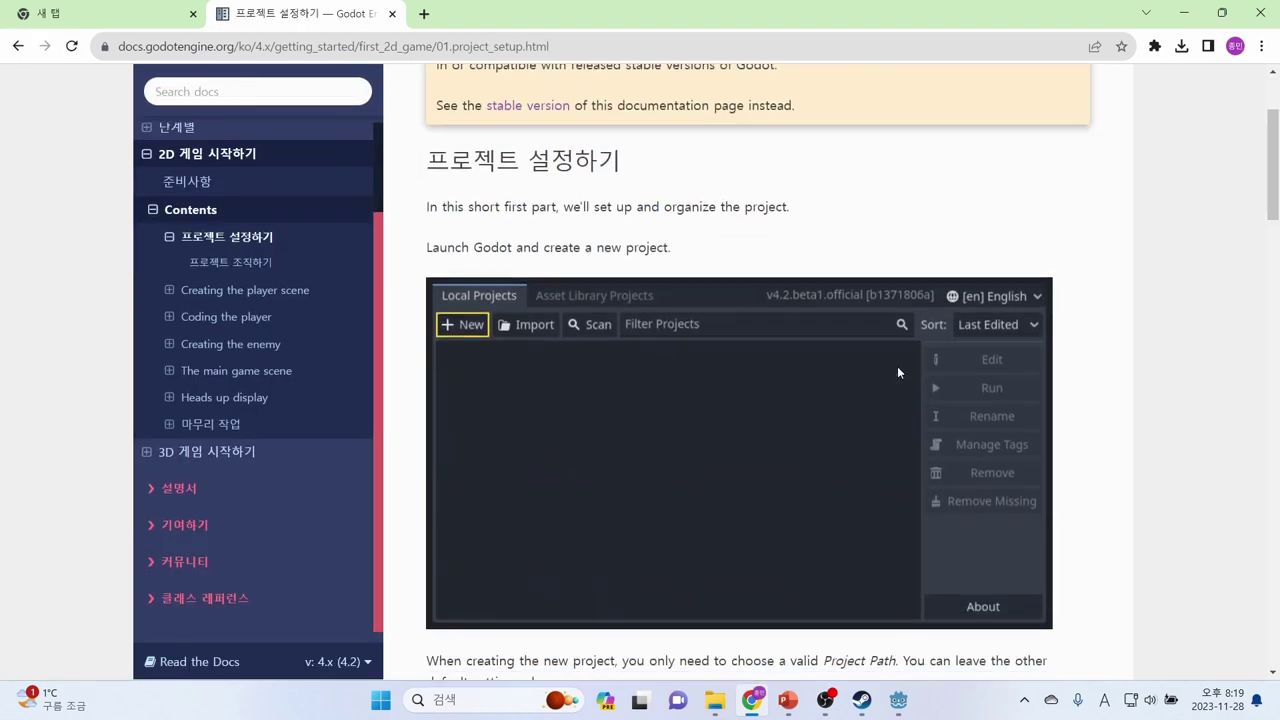
{"action": "mouse_move", "coordinate": [912, 704]}
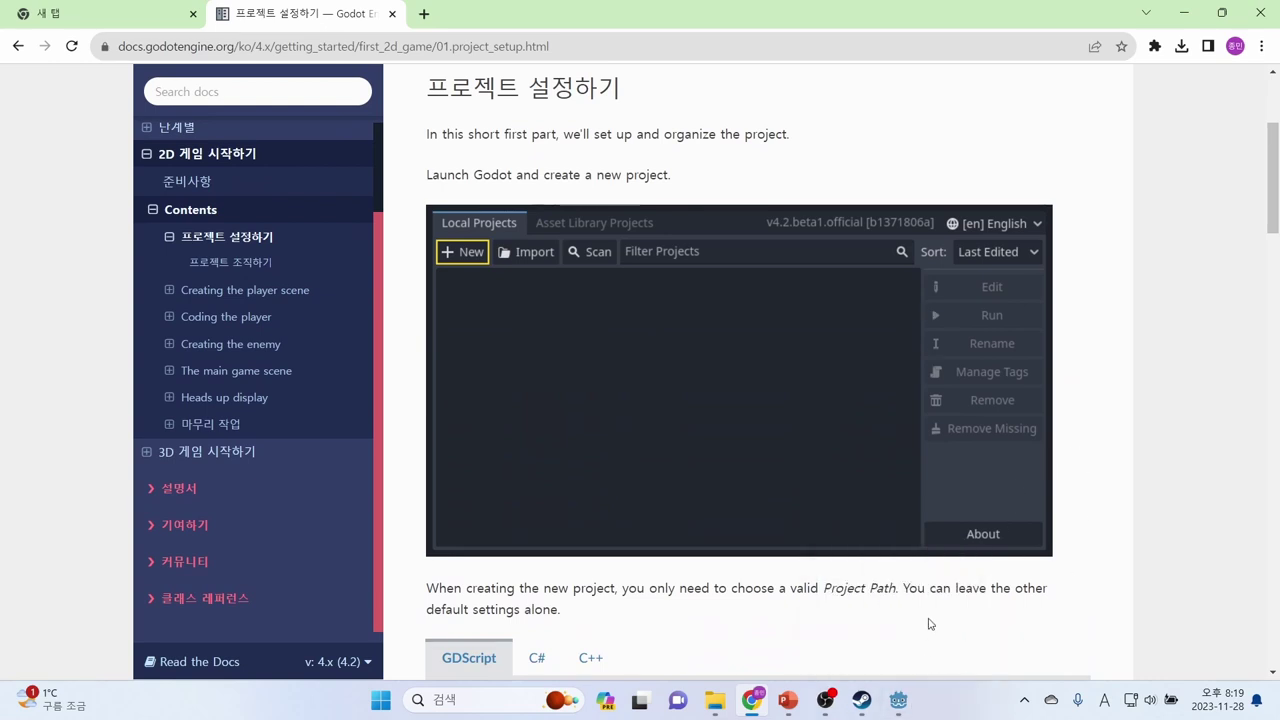
In Project Manager, create a new project named '2D tutorial' with its own new folder
{"action": "left_click", "coordinate": [898, 699]}
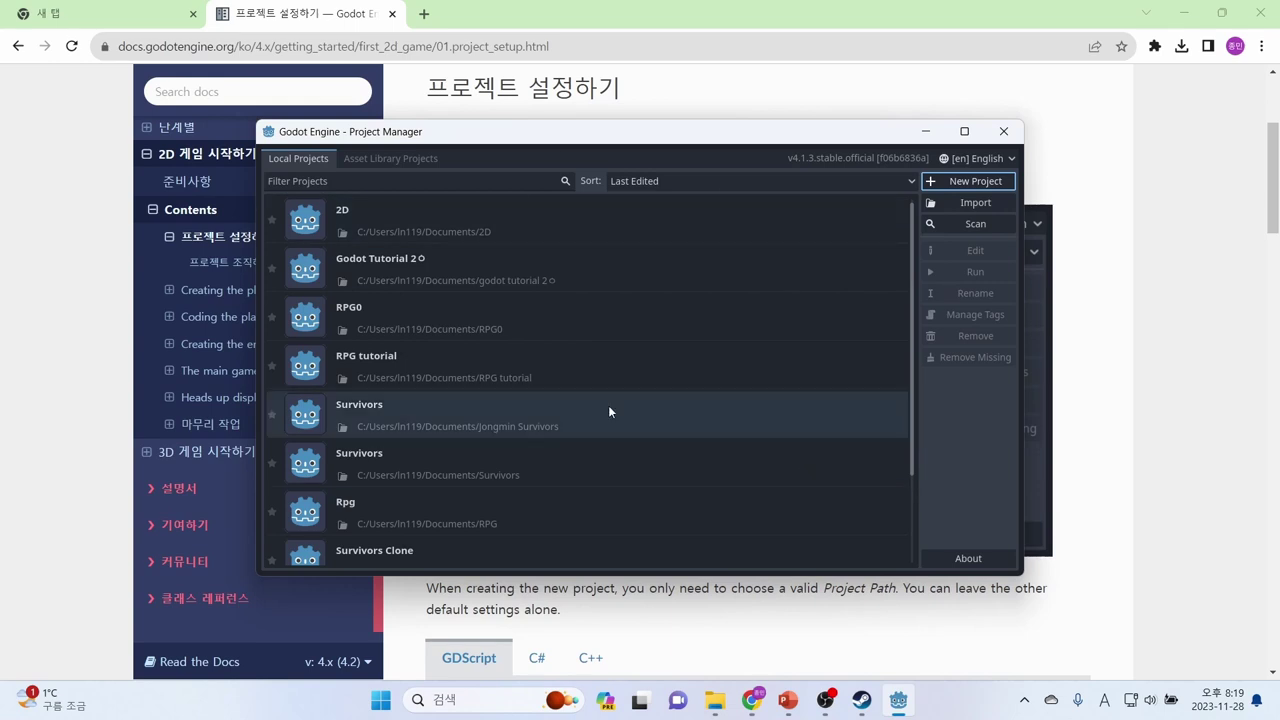
{"action": "left_click", "coordinate": [968, 181]}
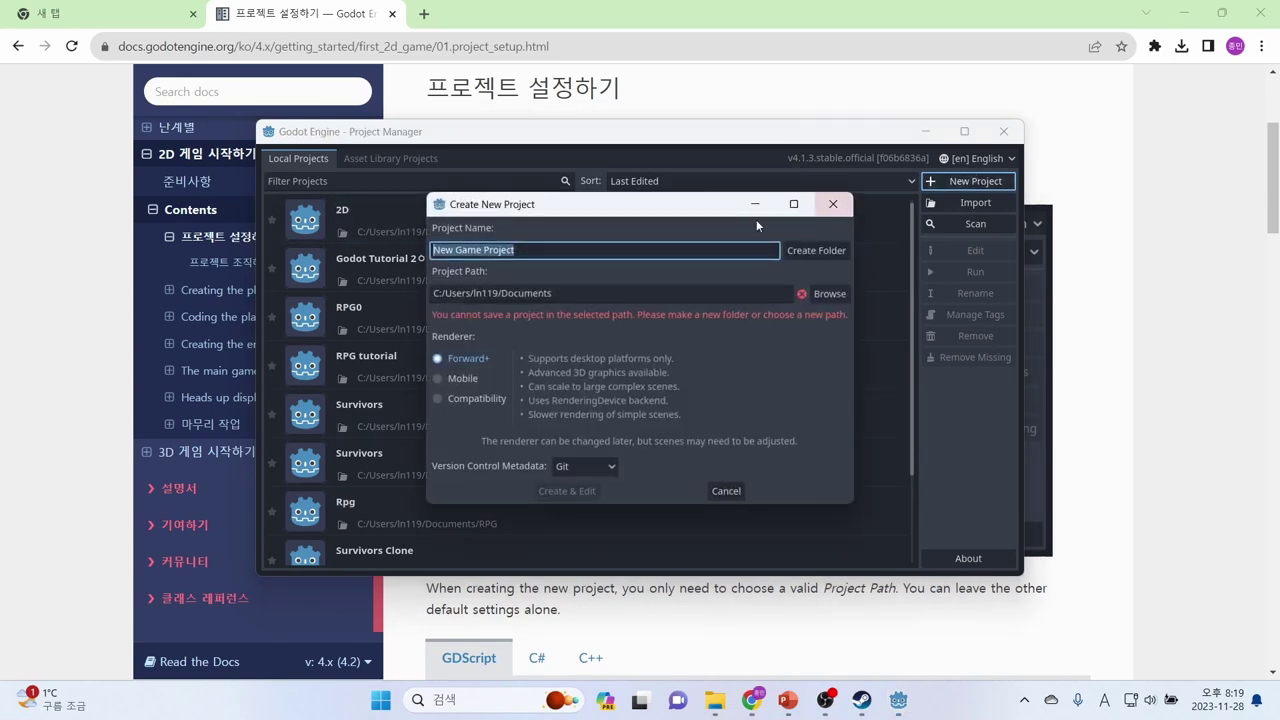
{"action": "key", "text": "BackSpace"}
{"action": "key", "text": "BackSpace"}
{"action": "key", "text": "BackSpace"}
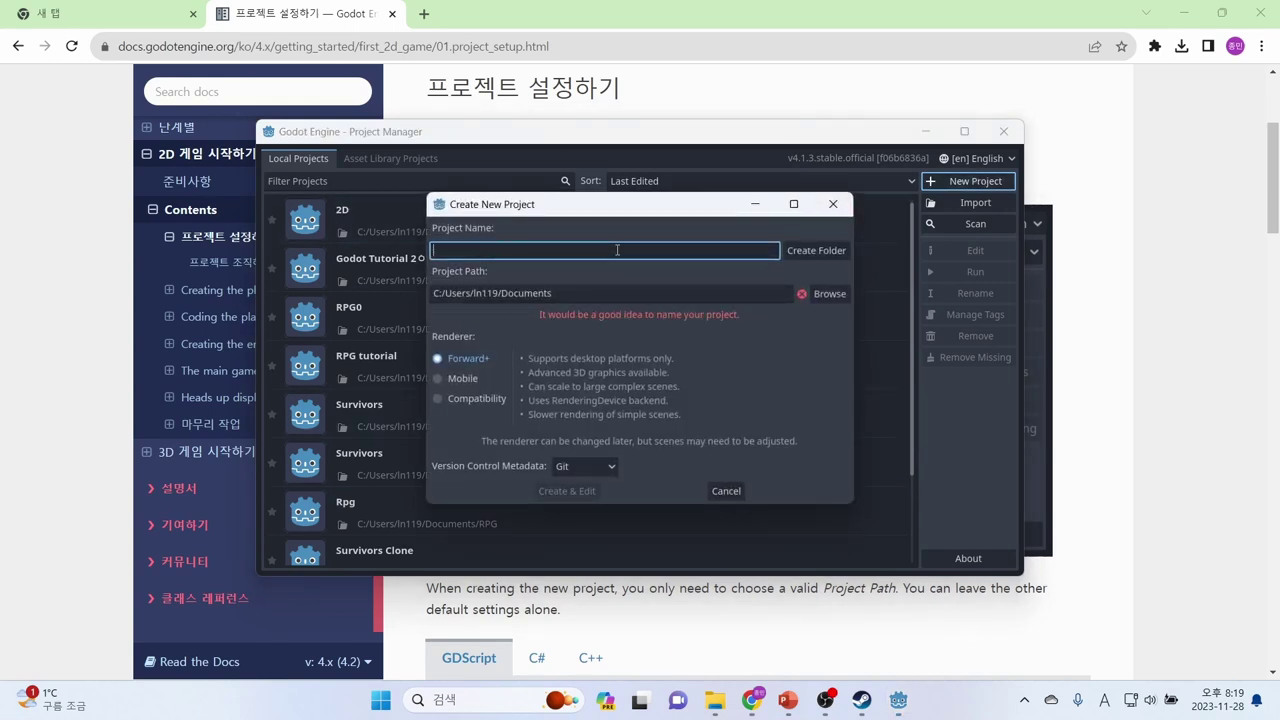
{"action": "type", "text": "2D tutorial"}
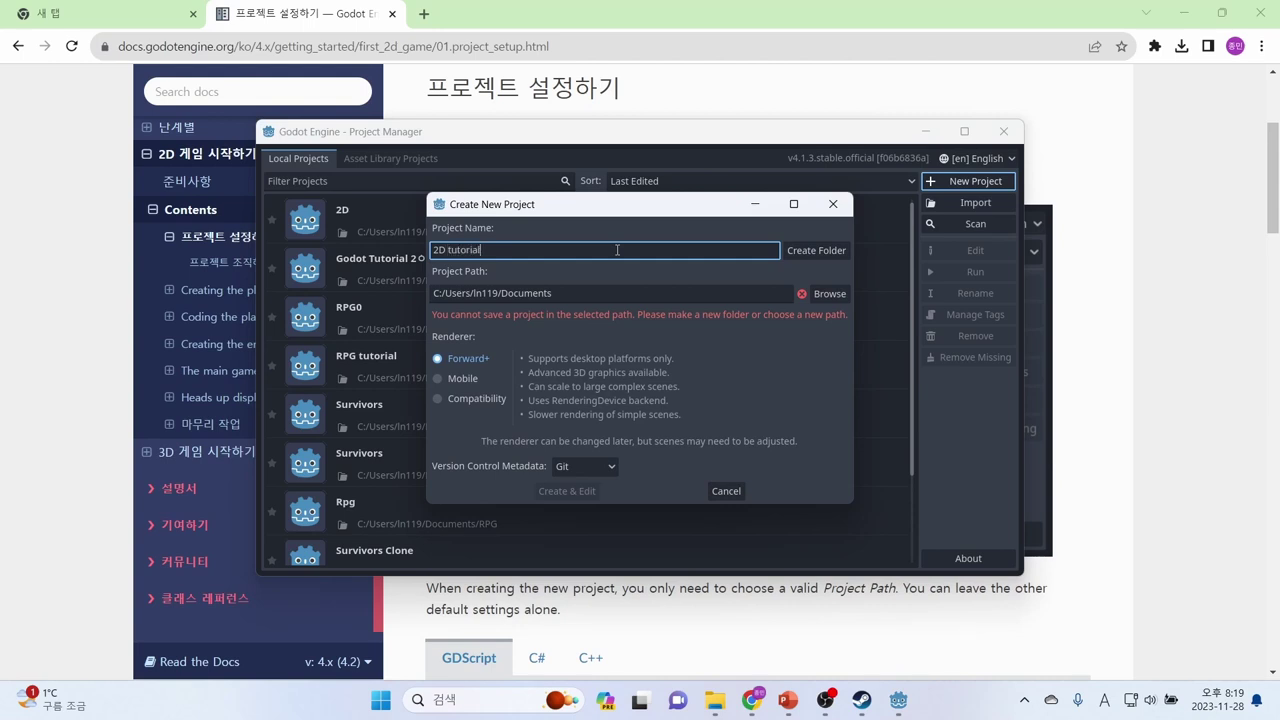
{"action": "left_click", "coordinate": [795, 256]}
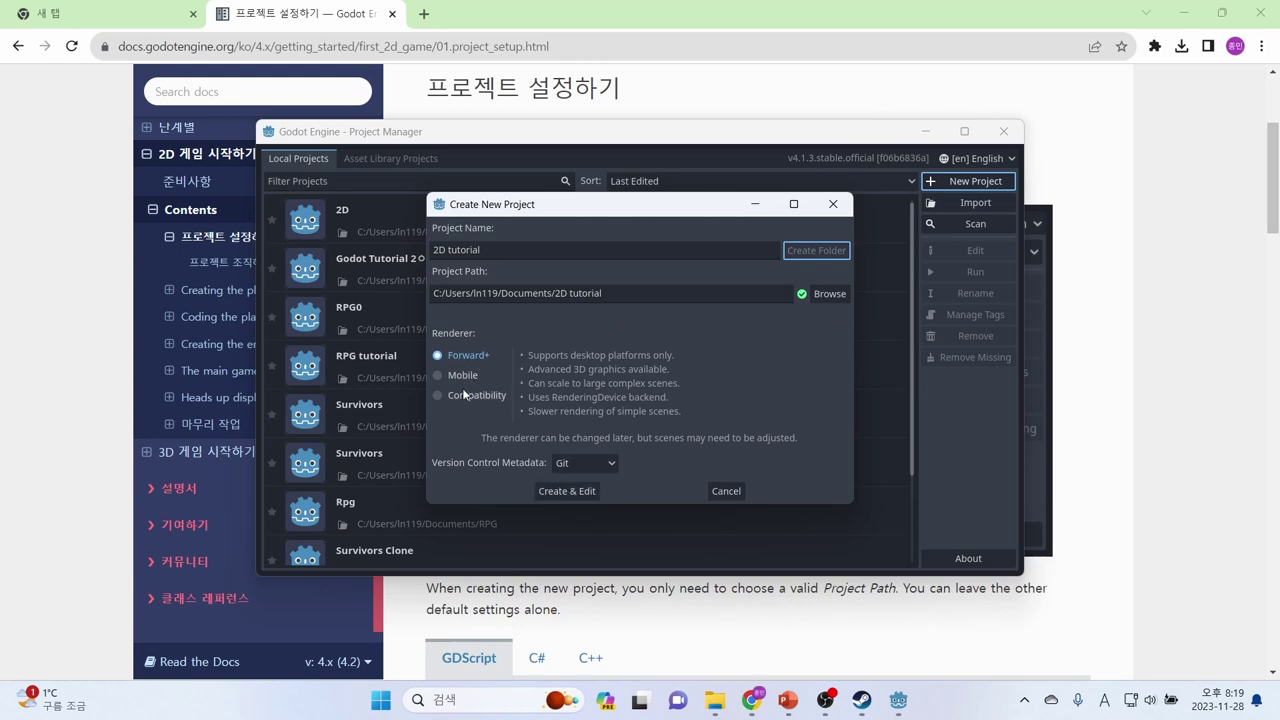
Go to the Rendering section of the Godot features list in the docs
{"action": "left_click", "coordinate": [26, 354]}
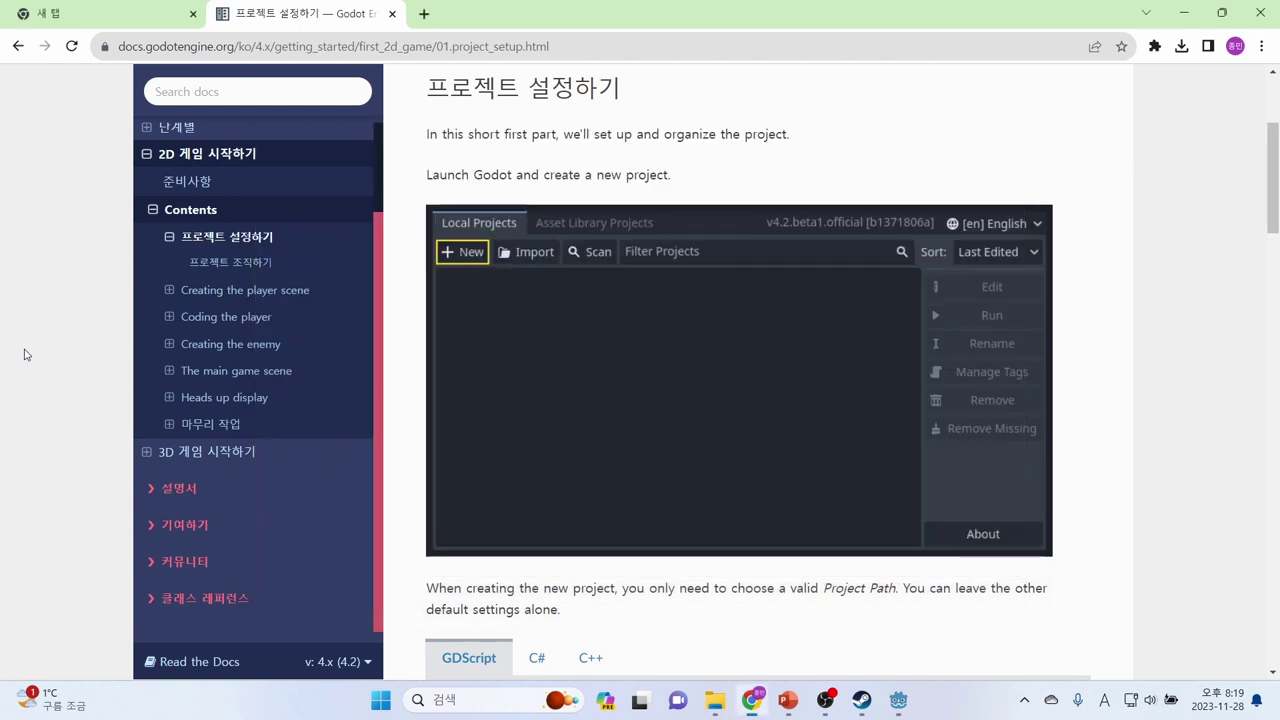
{"action": "scroll", "coordinate": [200, 250], "scroll_direction": "up", "scroll_amount": 1}
{"action": "left_click", "coordinate": [215, 158]}
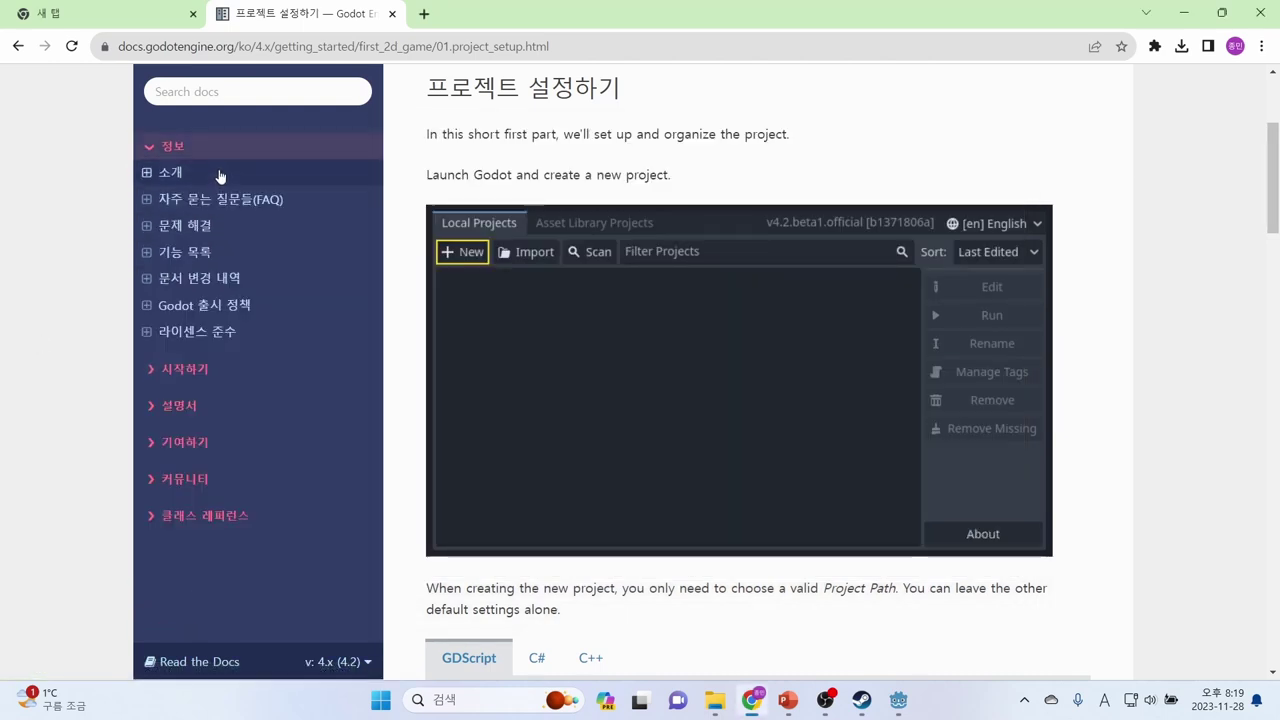
{"action": "left_click", "coordinate": [225, 250]}
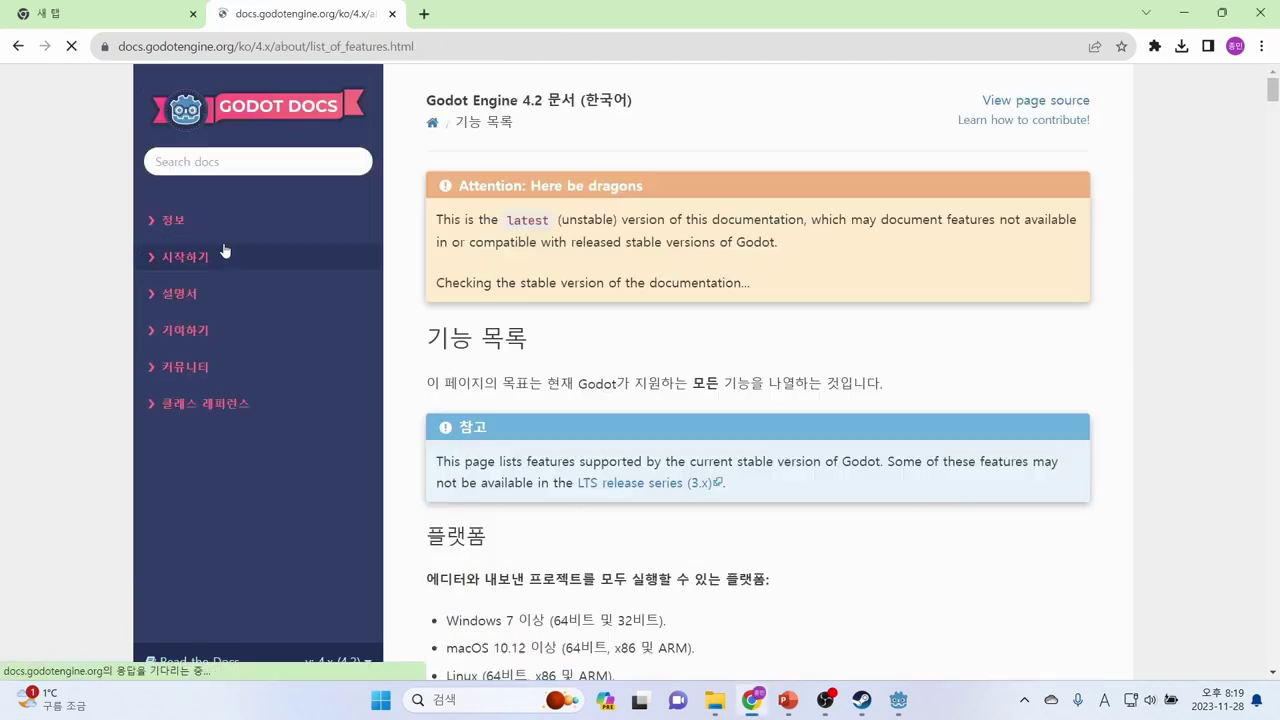
{"action": "left_click", "coordinate": [232, 290]}
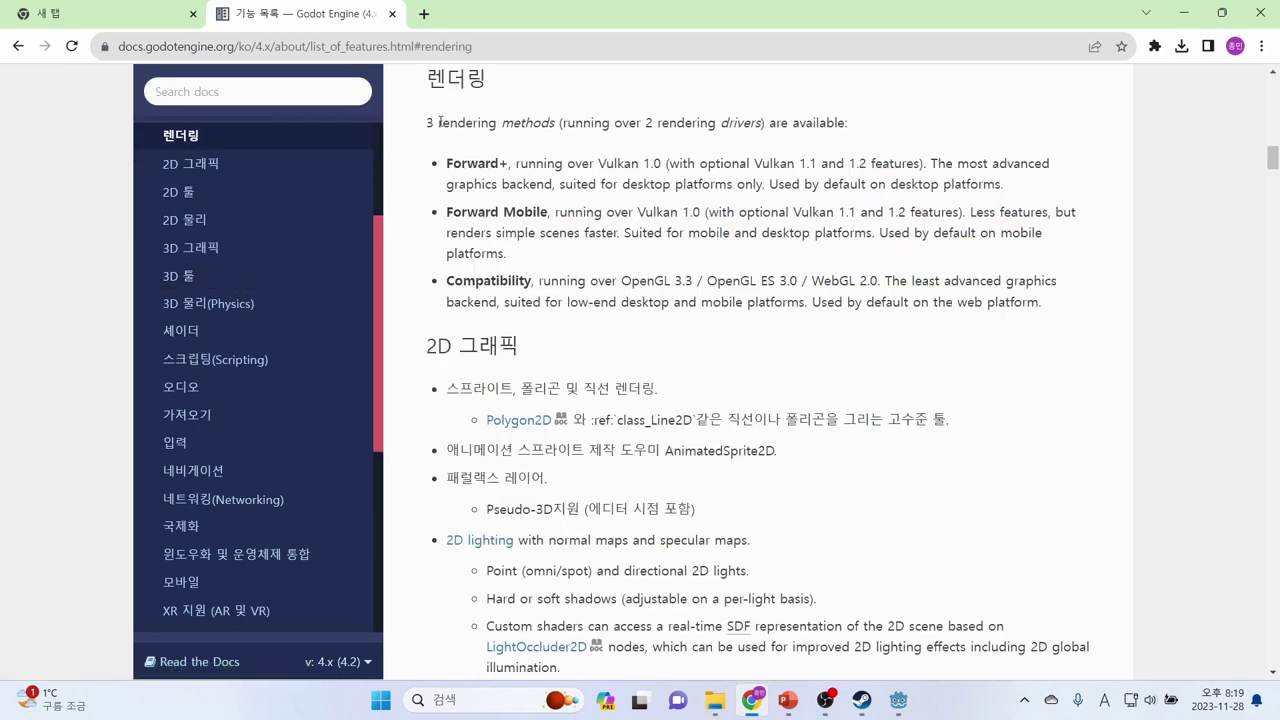
Read the Forward+, Forward Mobile and Compatibility renderer notes, then return to Godot's new-project dialog
{"action": "left_click_drag", "start_coordinate": [439, 122], "coordinate": [636, 122]}
{"action": "left_click", "coordinate": [637, 122]}
{"action": "left_click_drag", "start_coordinate": [457, 283], "coordinate": [528, 283]}
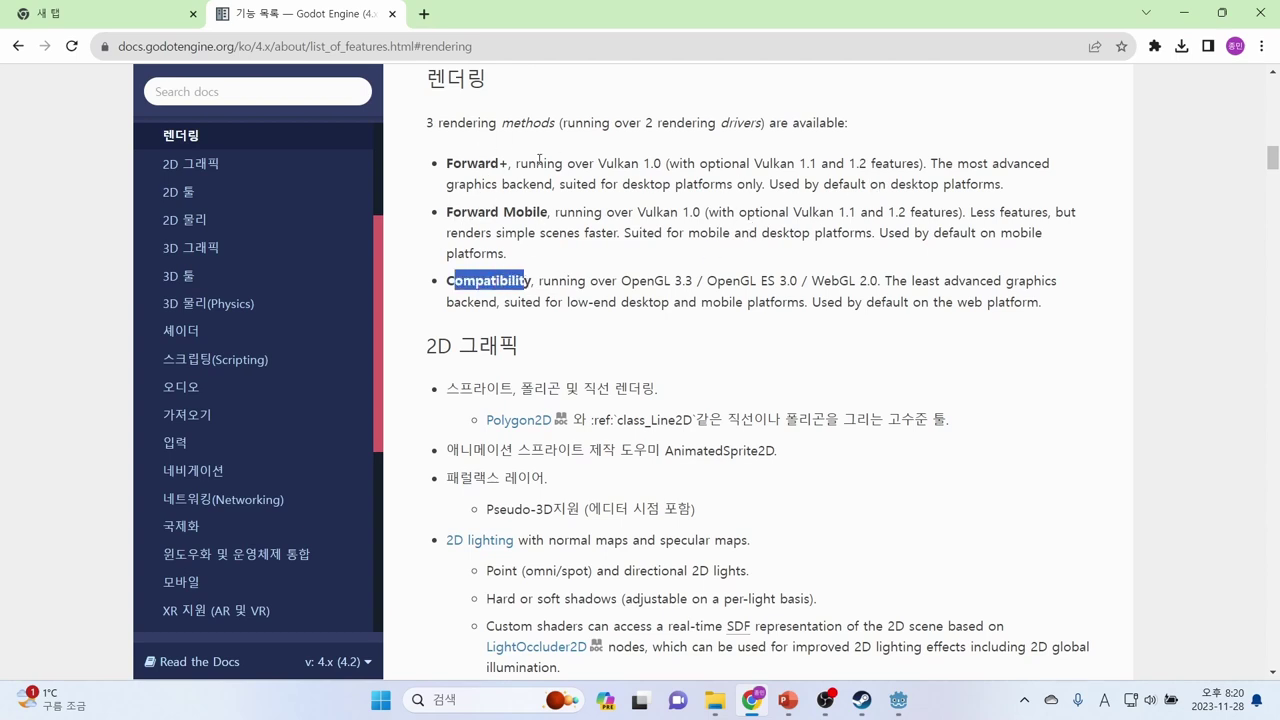
{"action": "left_click_drag", "start_coordinate": [771, 184], "coordinate": [1015, 191]}
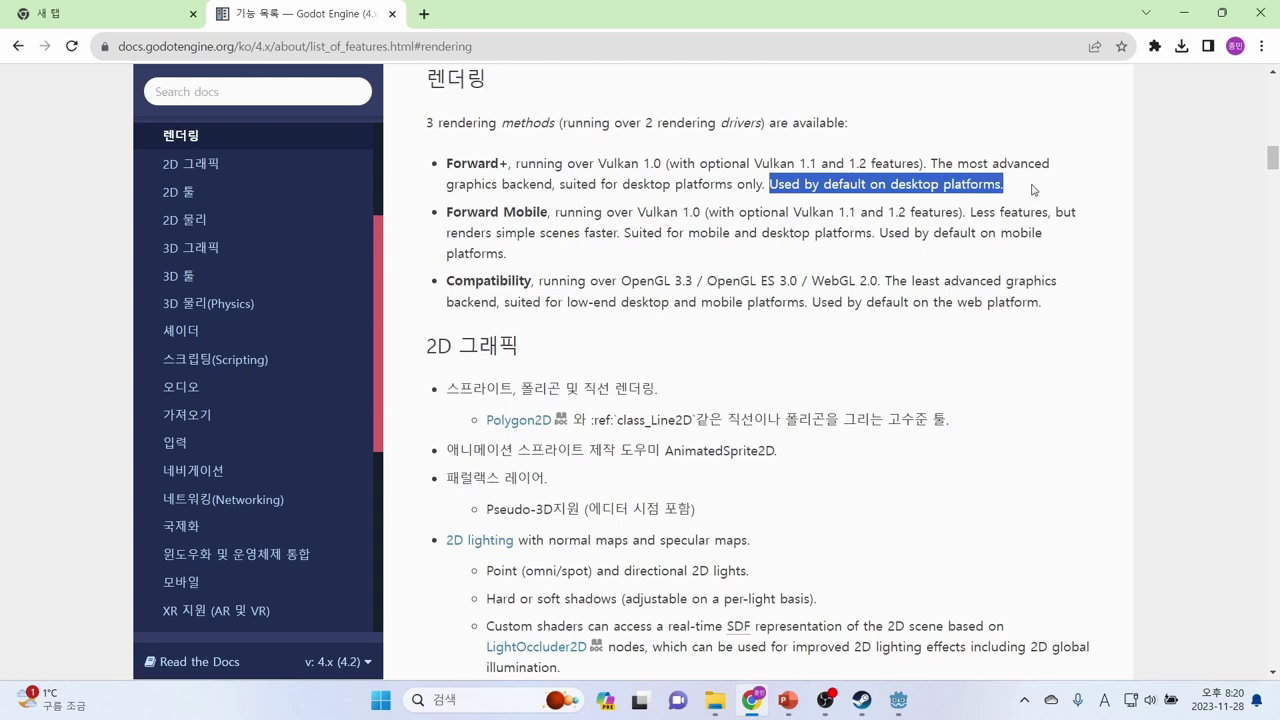
{"action": "left_click", "coordinate": [1035, 191]}
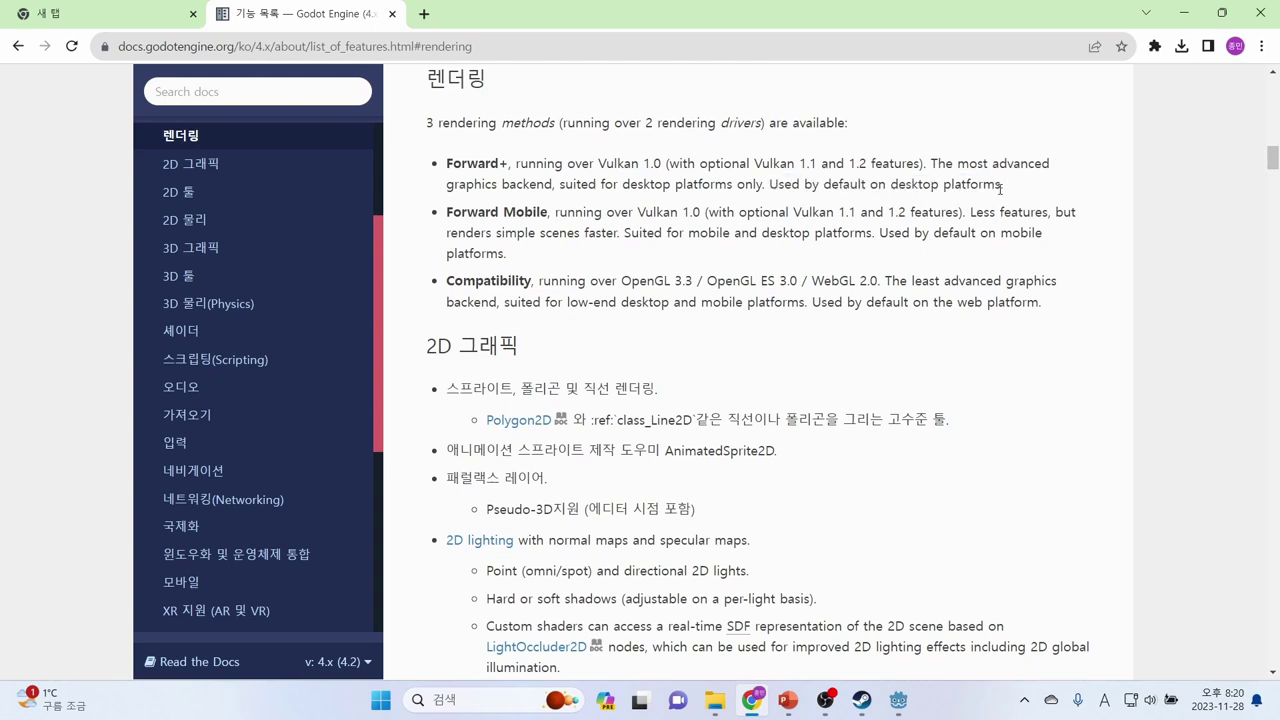
{"action": "left_click_drag", "start_coordinate": [447, 215], "coordinate": [557, 212]}
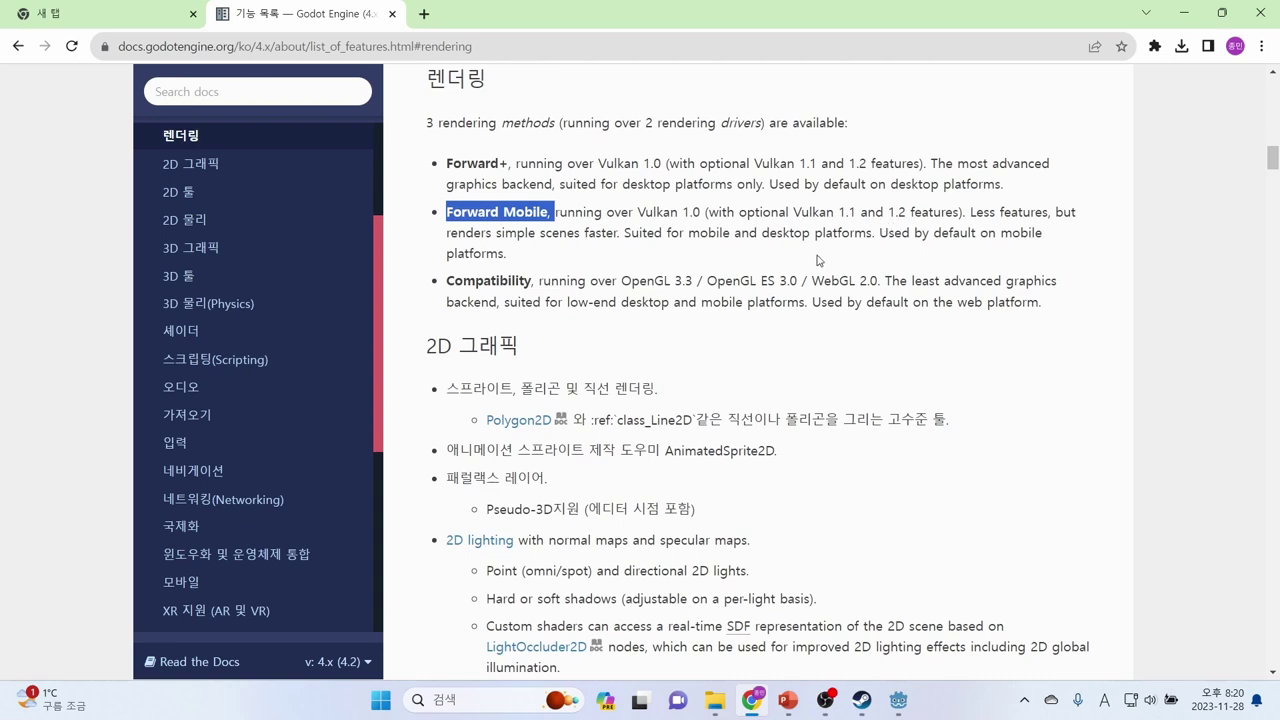
{"action": "left_click_drag", "start_coordinate": [448, 281], "coordinate": [526, 287]}
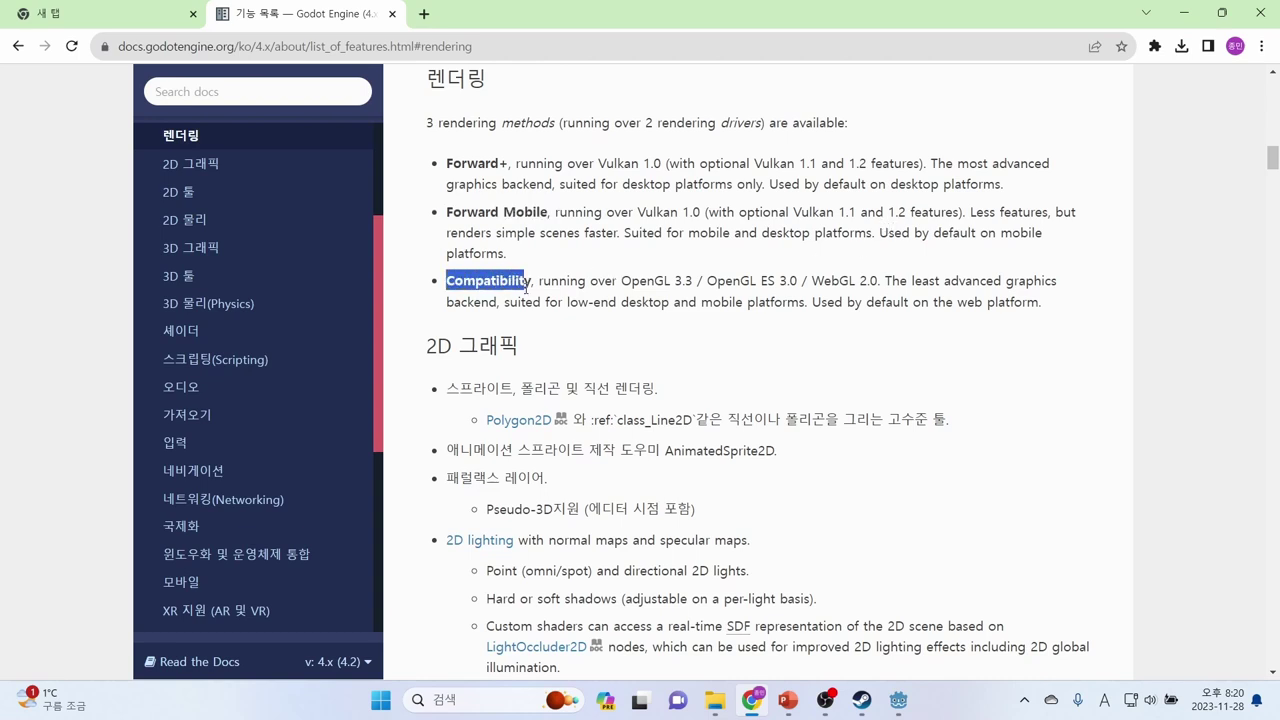
{"action": "left_click", "coordinate": [868, 327]}
{"action": "left_click_drag", "start_coordinate": [818, 301], "coordinate": [1050, 310]}
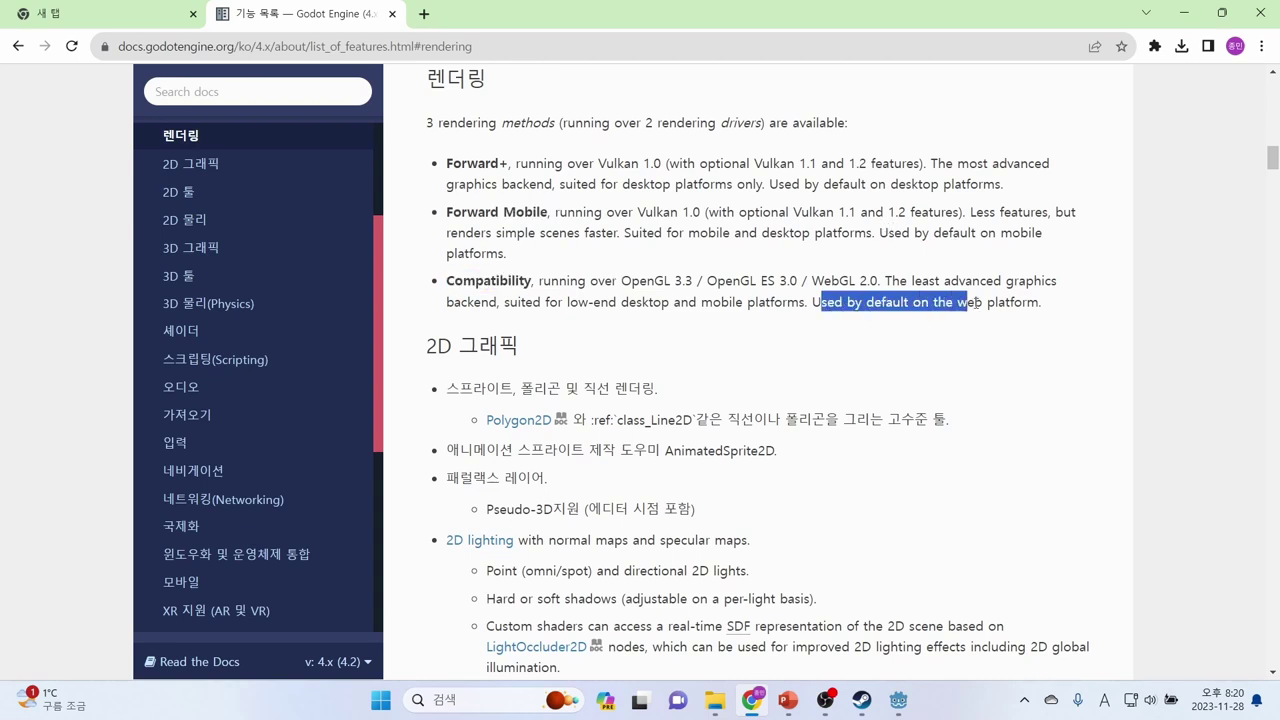
{"action": "left_click", "coordinate": [1065, 310]}
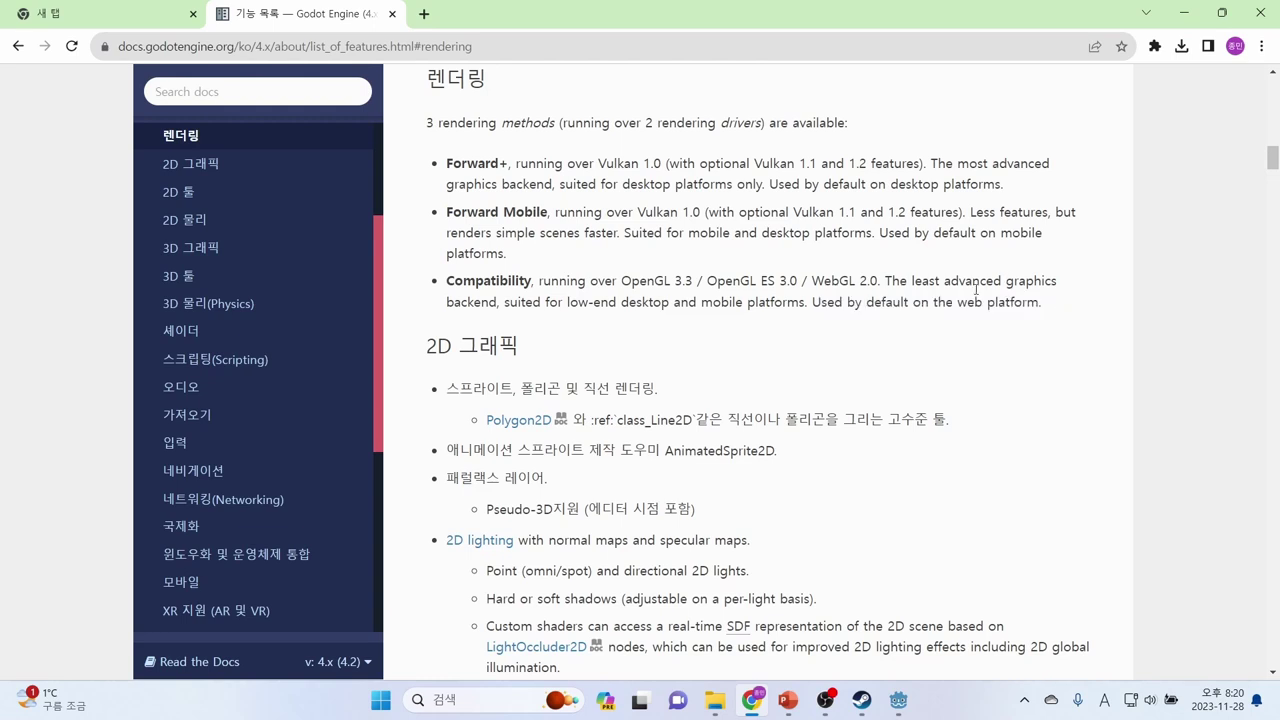
{"action": "left_click", "coordinate": [898, 700]}
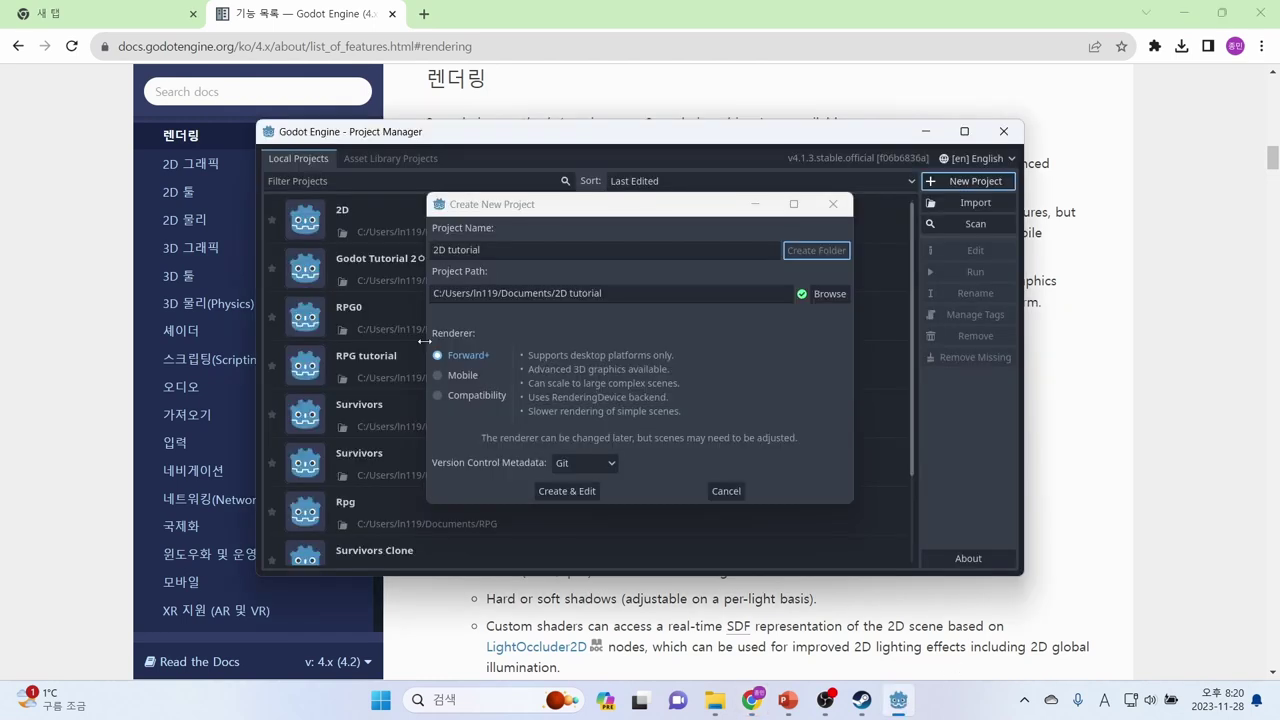
Create and open the empty '2D tutorial' project, then switch back to the docs
{"action": "left_click", "coordinate": [574, 491]}
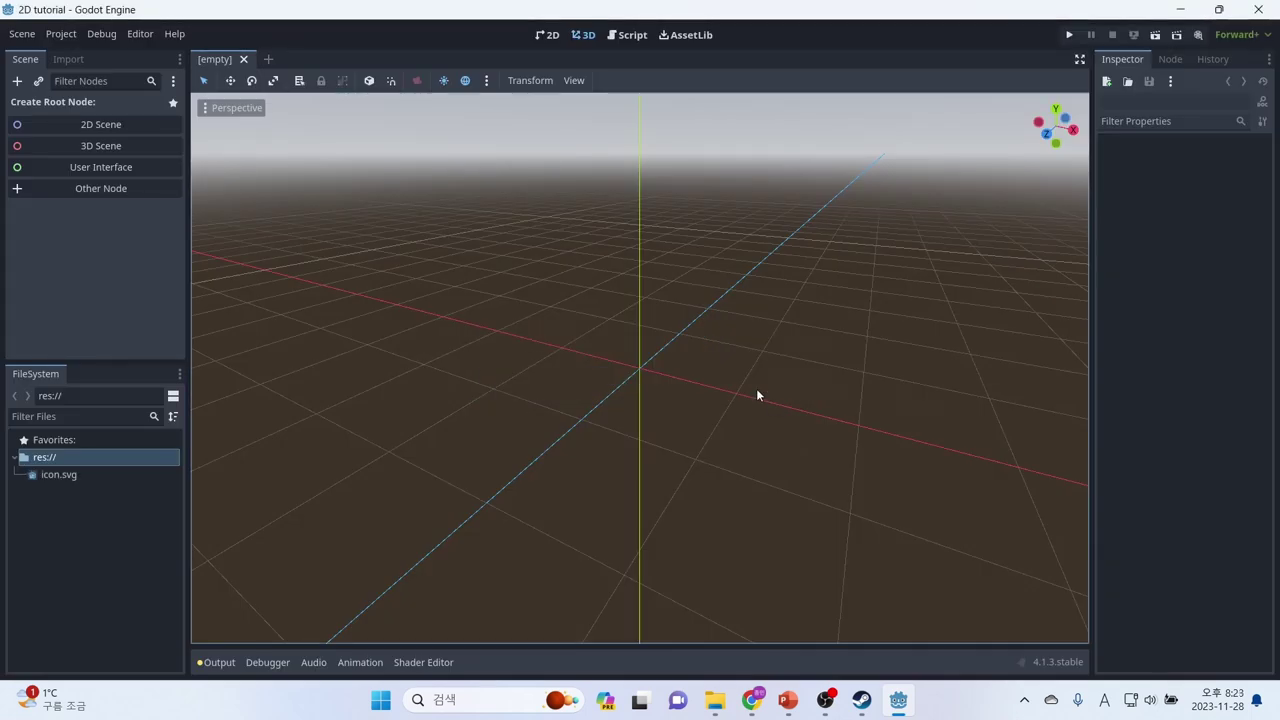
{"action": "left_click", "coordinate": [751, 700]}
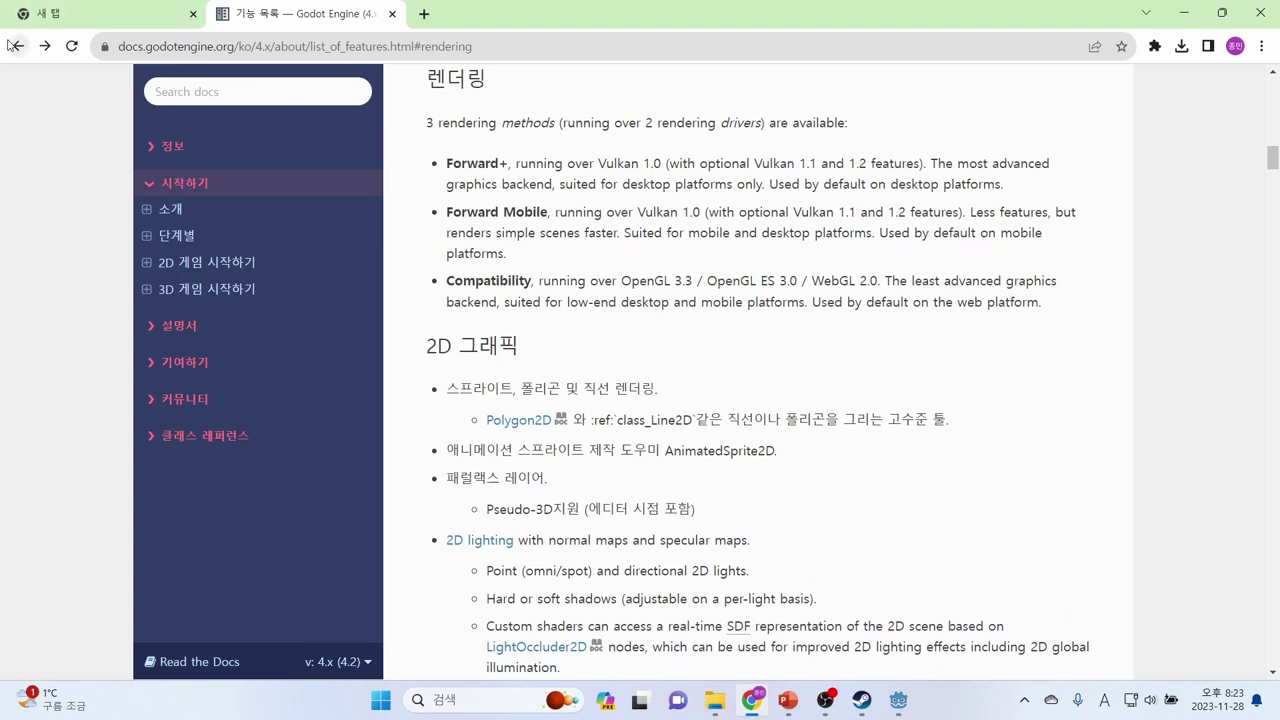
Download dodge_the_creeps_2d_assets.zip from the 2D game tutorial's project setup page
{"action": "left_click", "coordinate": [207, 262]}
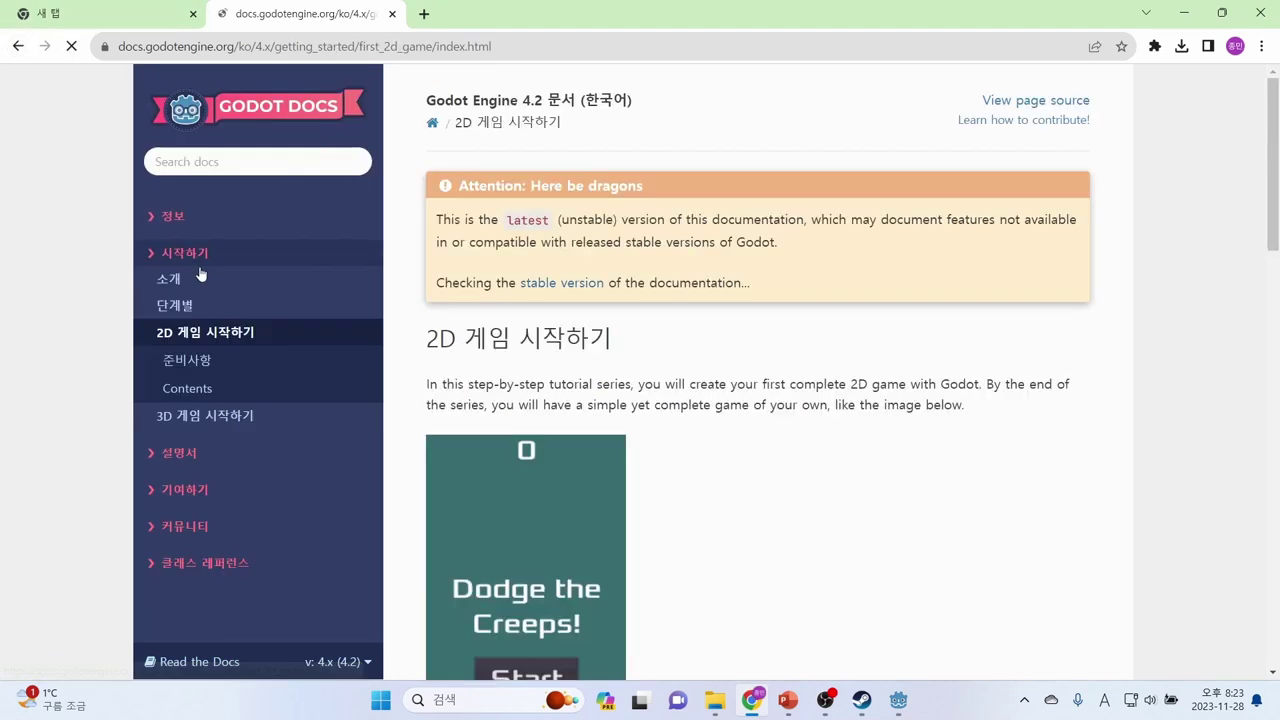
{"action": "left_click", "coordinate": [224, 362]}
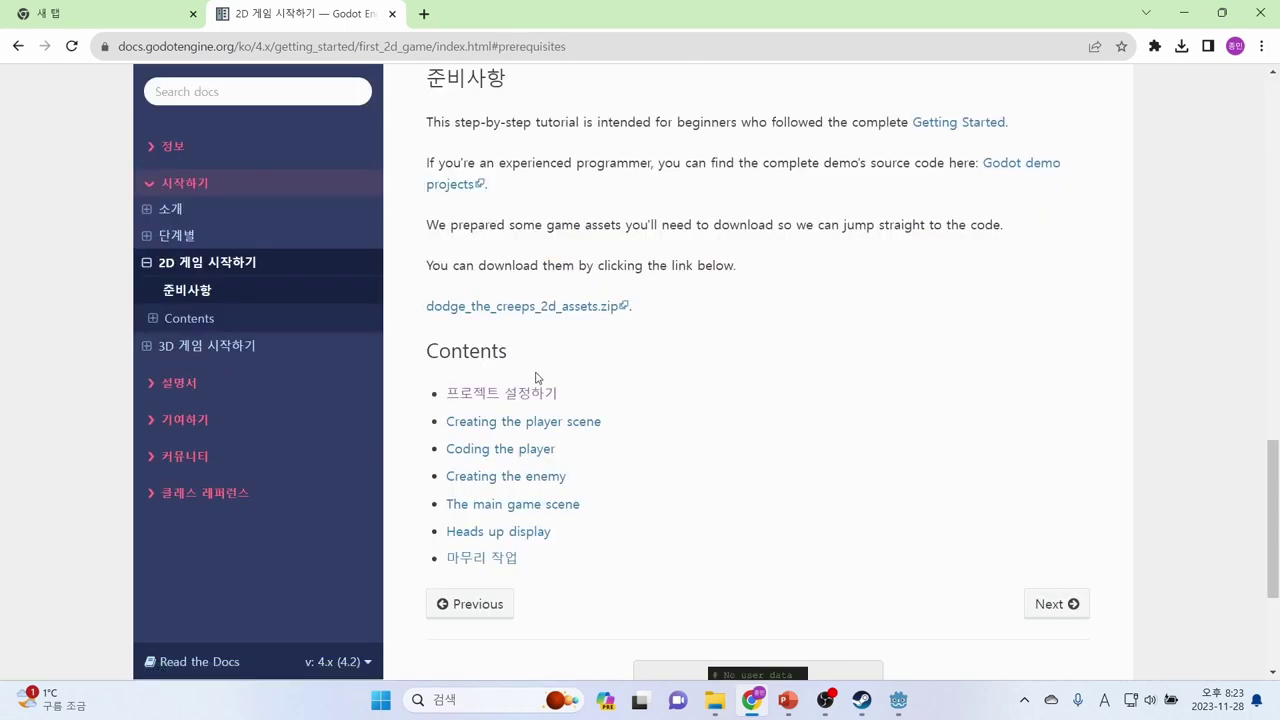
{"action": "left_click", "coordinate": [532, 390]}
{"action": "scroll", "coordinate": [545, 385], "scroll_direction": "down", "scroll_amount": 5}
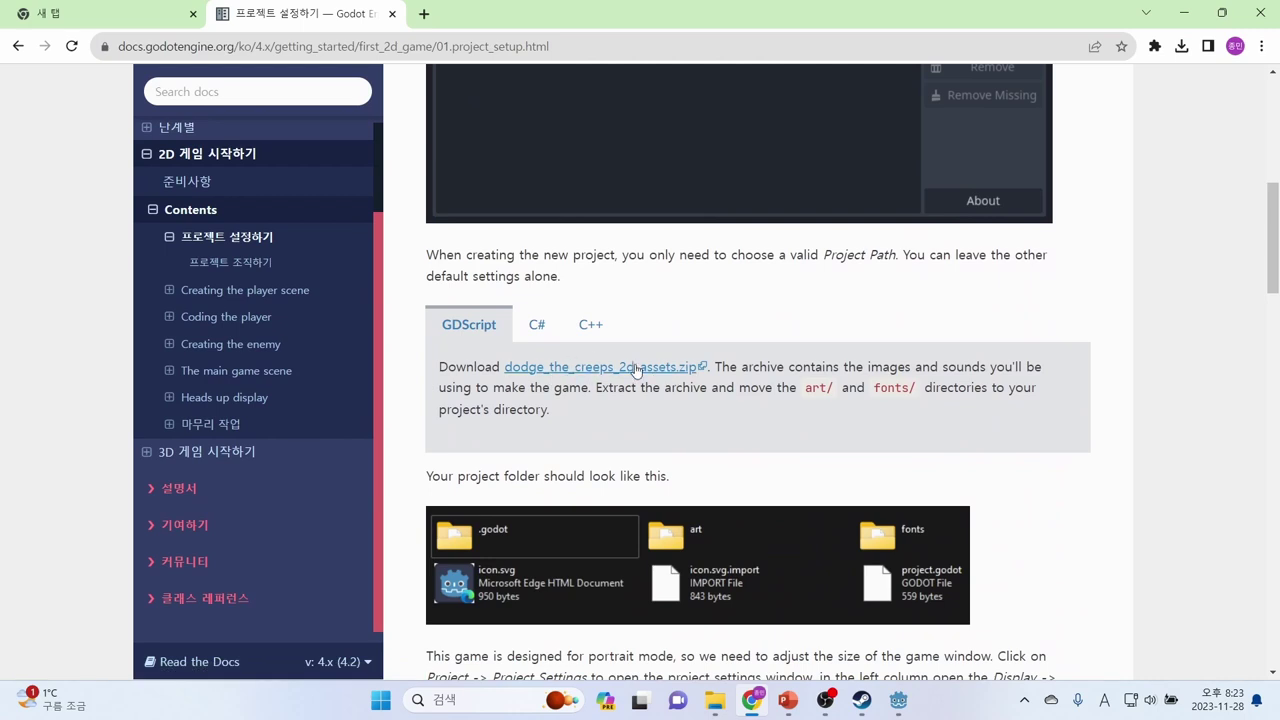
{"action": "left_click", "coordinate": [645, 372]}
{"action": "left_click", "coordinate": [1182, 46]}
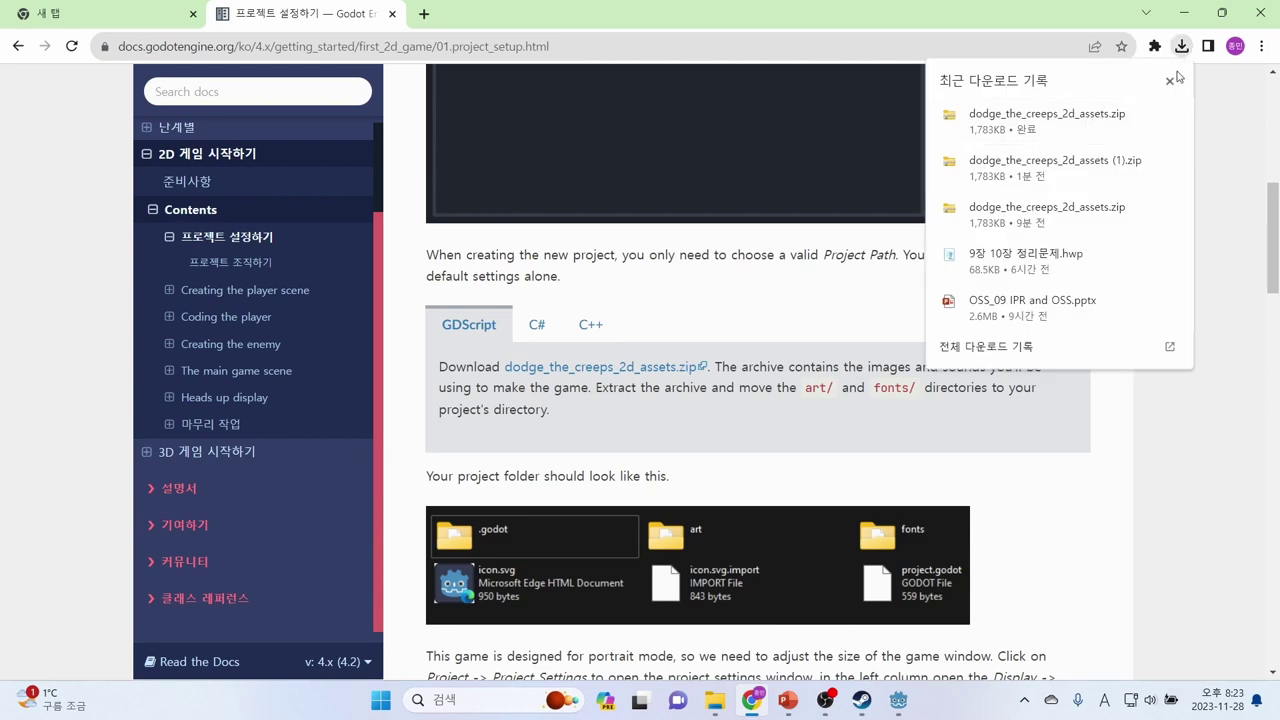
Extract dodge_the_creeps_2d_assets.zip and select README.md, art and fonts in the inner folder
{"action": "left_click", "coordinate": [1141, 115]}
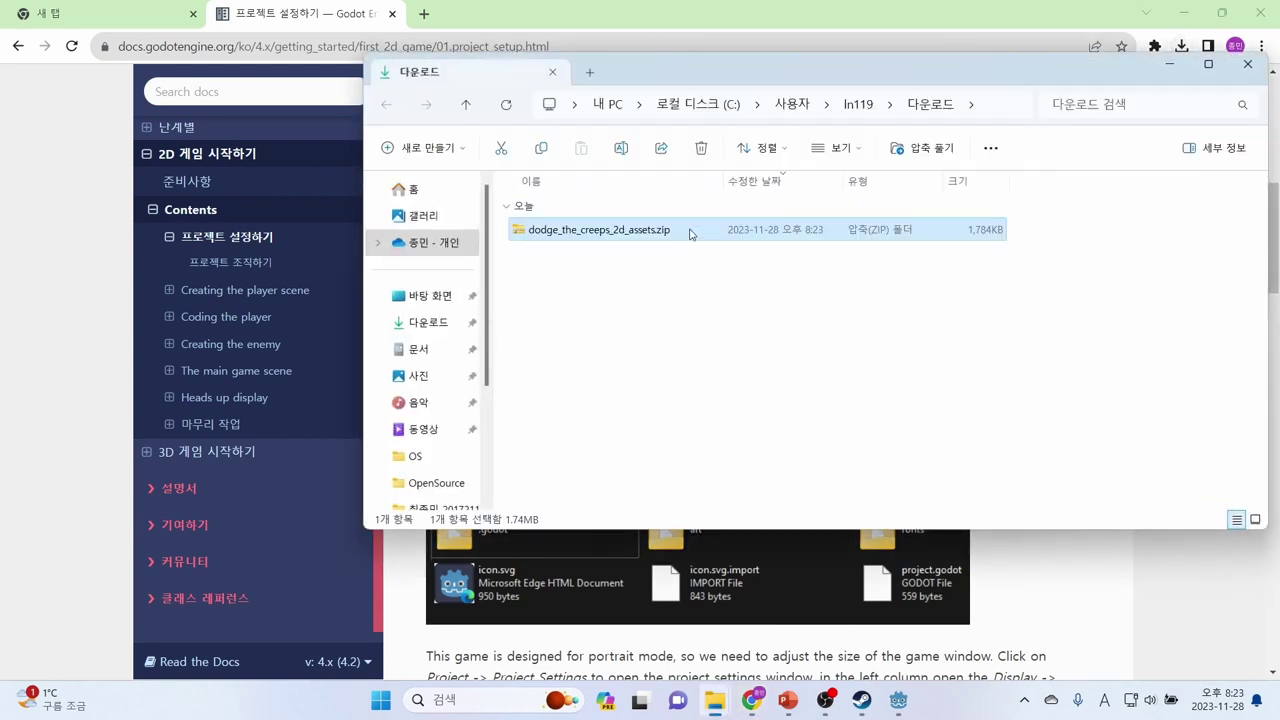
{"action": "right_click", "coordinate": [689, 233]}
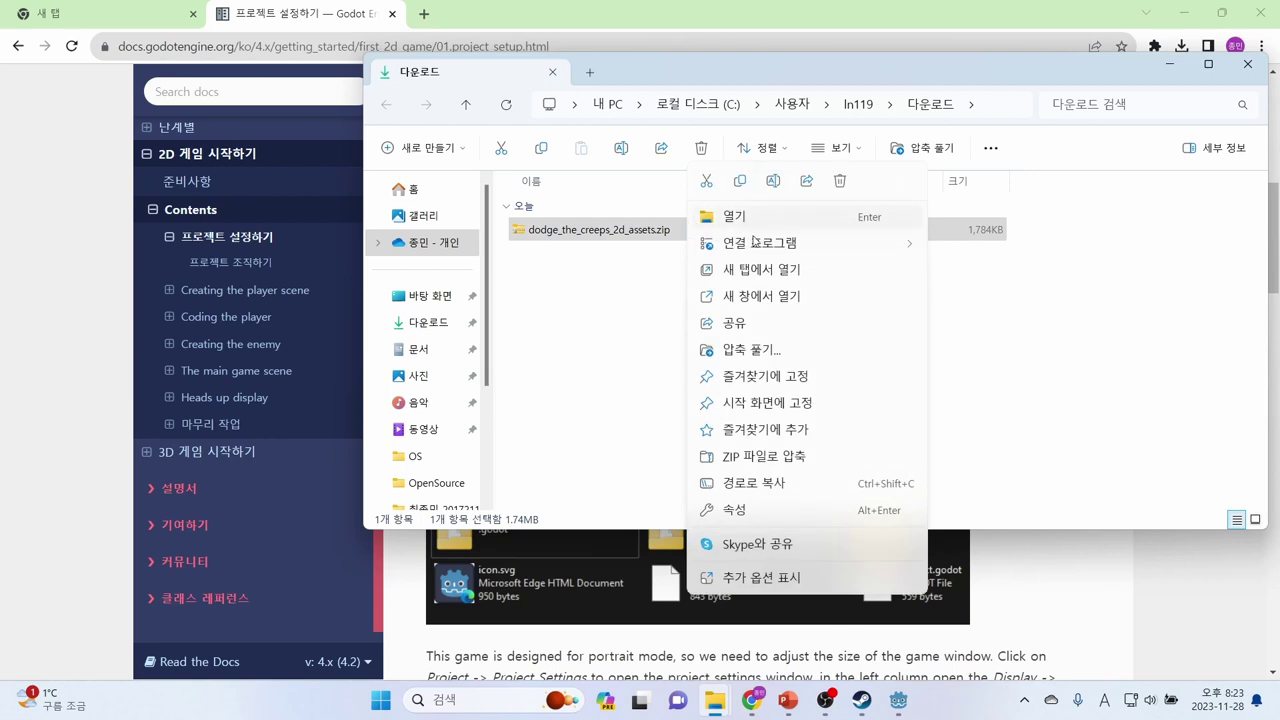
{"action": "left_click", "coordinate": [752, 350]}
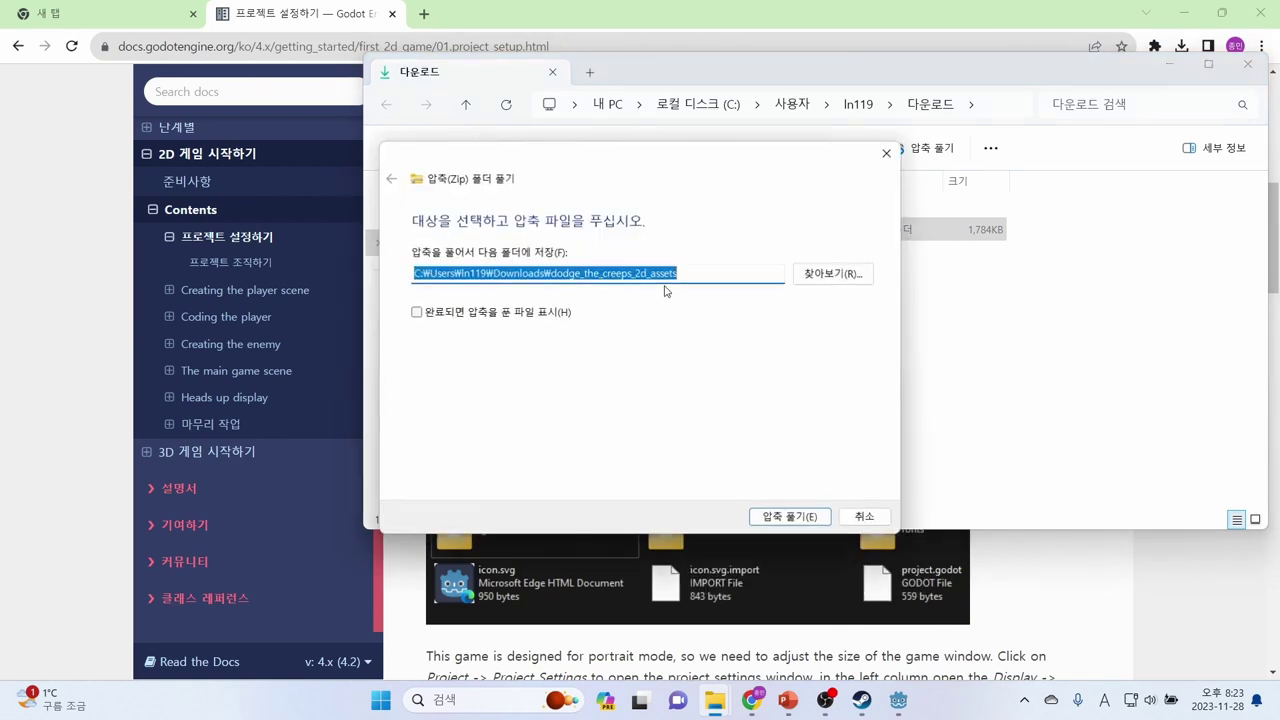
{"action": "left_click", "coordinate": [785, 518]}
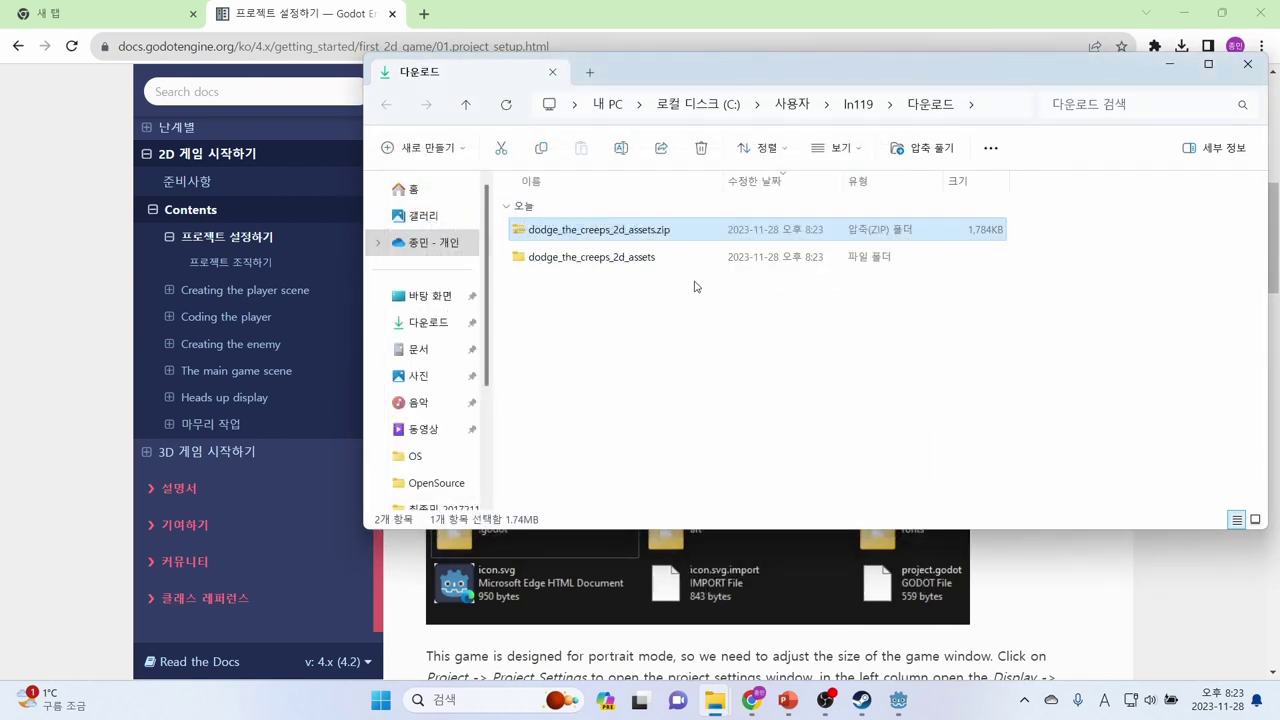
{"action": "double_click", "coordinate": [654, 258]}
{"action": "double_click", "coordinate": [646, 236]}
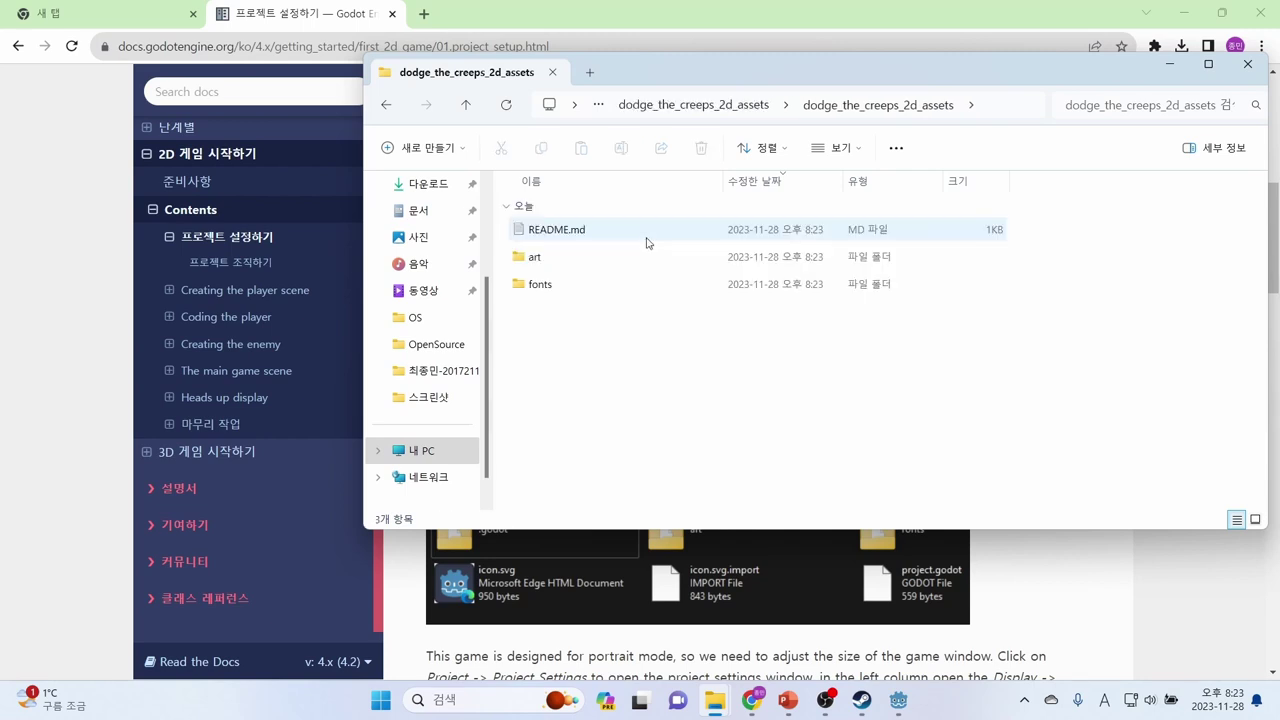
{"action": "left_click_drag", "start_coordinate": [720, 418], "coordinate": [614, 223]}
Place the restored Godot window beside the assets folder and drag README.md, art and fonts into it
{"action": "left_click", "coordinate": [898, 700]}
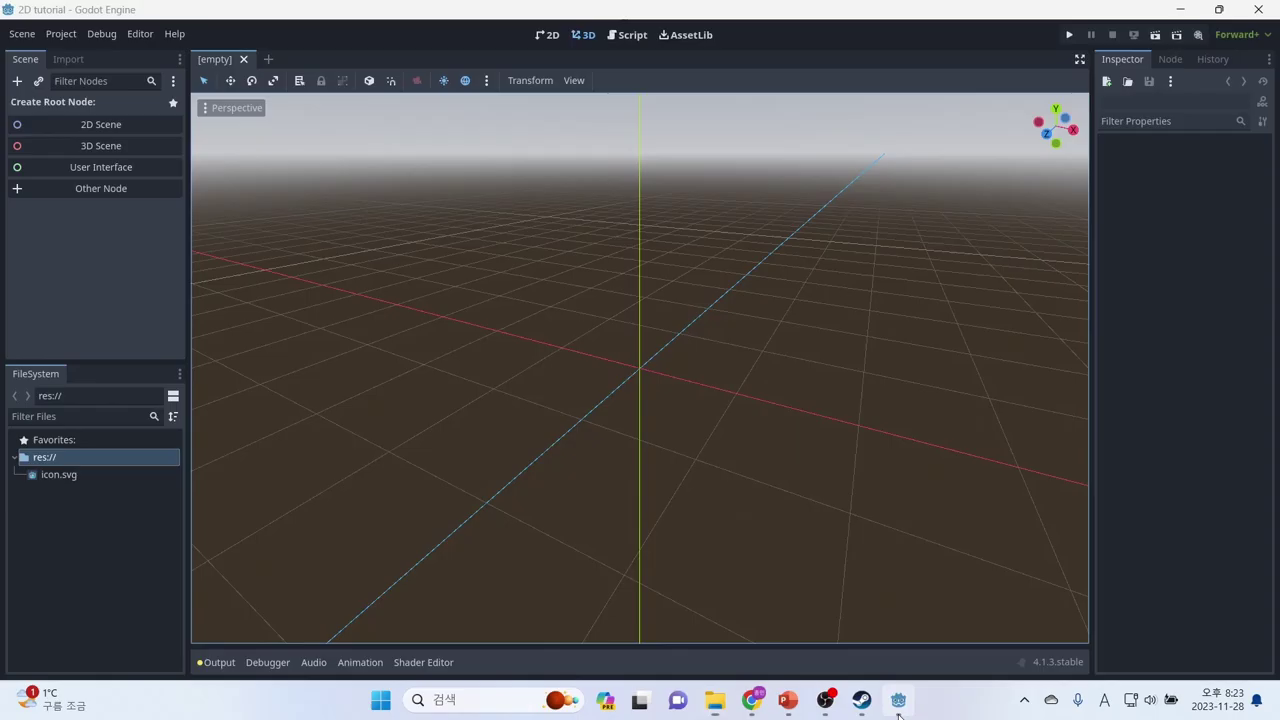
{"action": "left_click", "coordinate": [1233, 9]}
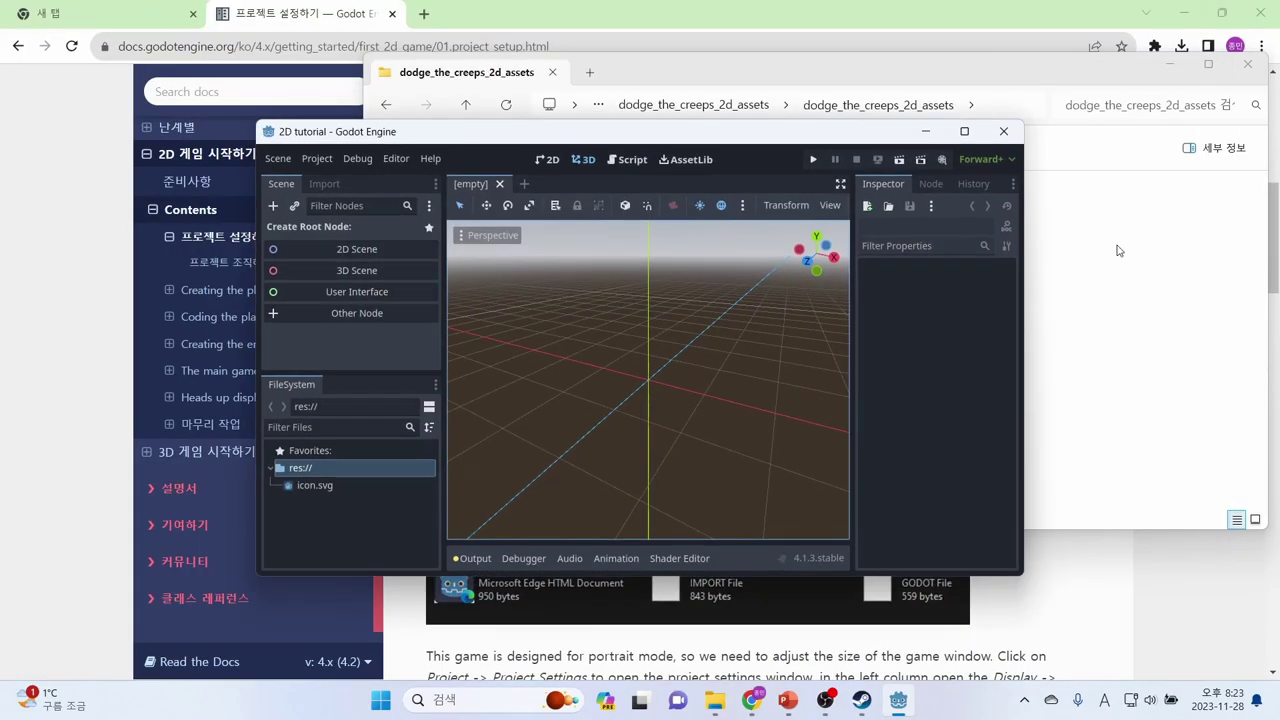
{"action": "left_click", "coordinate": [1112, 305]}
{"action": "left_click_drag", "start_coordinate": [350, 134], "coordinate": [220, 131]}
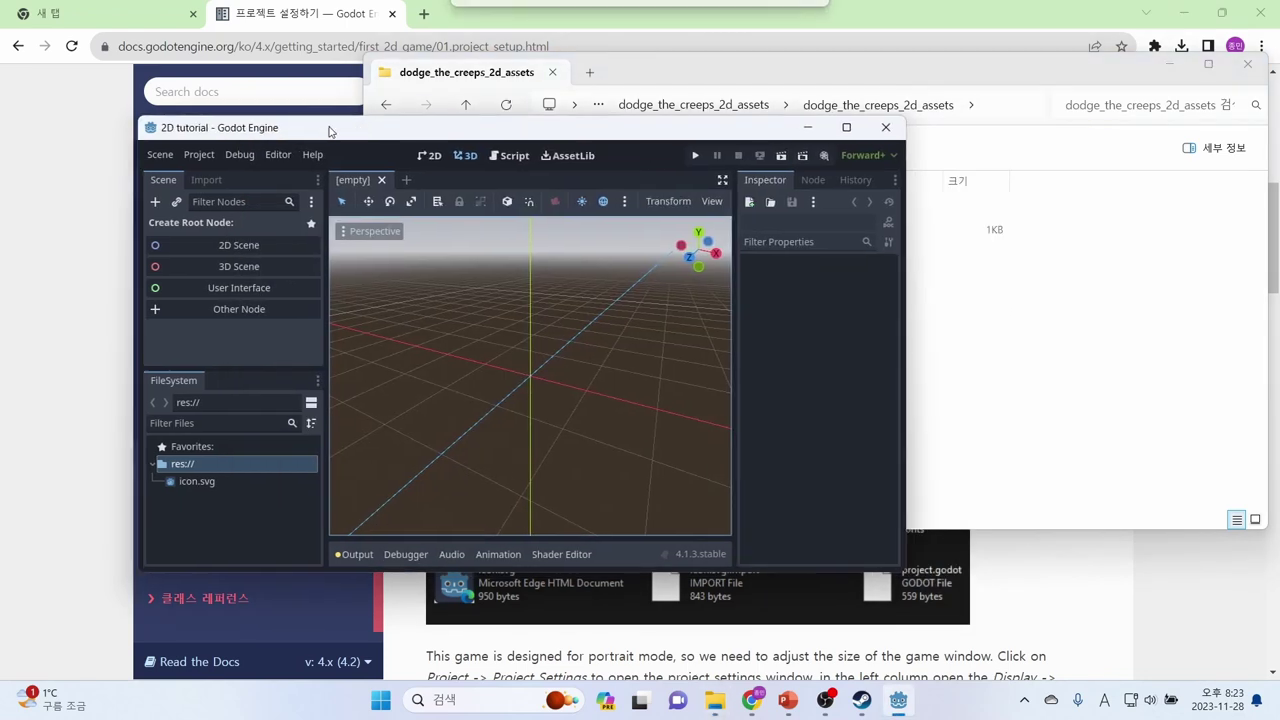
{"action": "left_click", "coordinate": [700, 72]}
{"action": "mouse_move", "coordinate": [619, 322]}
{"action": "left_mouse_down"}
{"action": "mouse_move", "coordinate": [551, 211]}
{"action": "mouse_move", "coordinate": [195, 470]}
{"action": "left_mouse_up"}
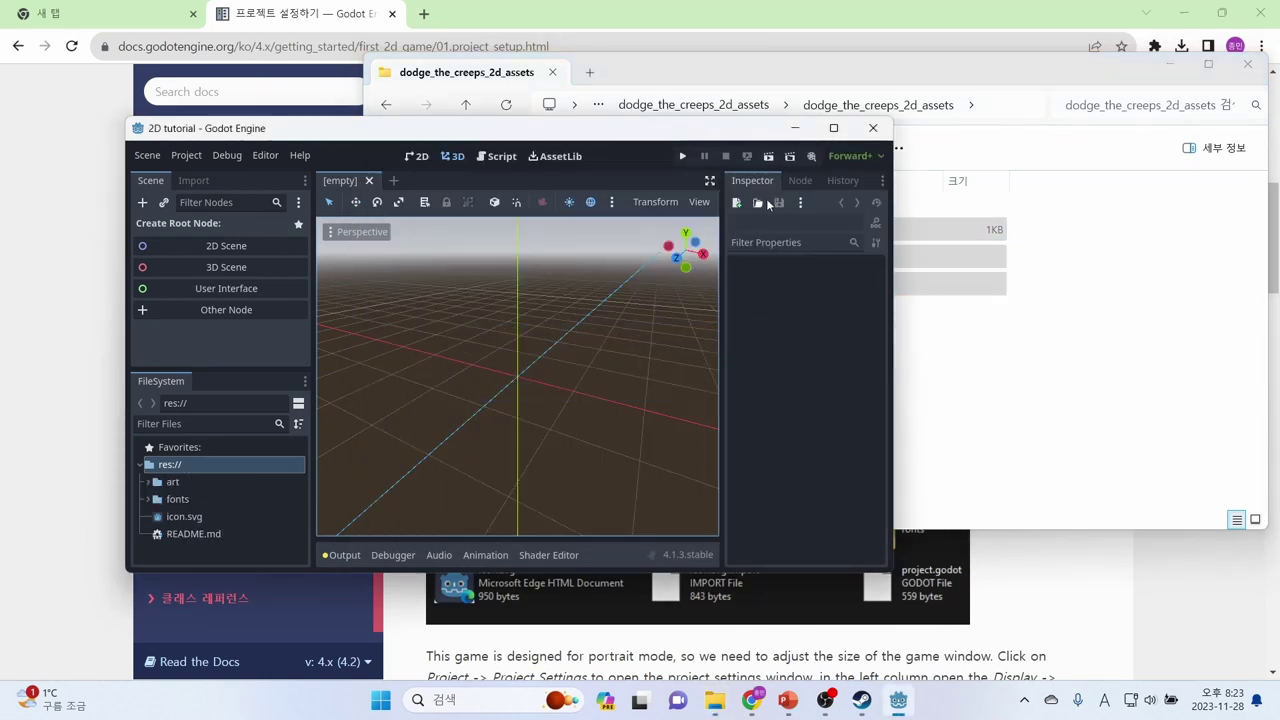
Maximize the editor in the 2D workspace and browse the art folder's enemy sprites and music
{"action": "left_click", "coordinate": [833, 128]}
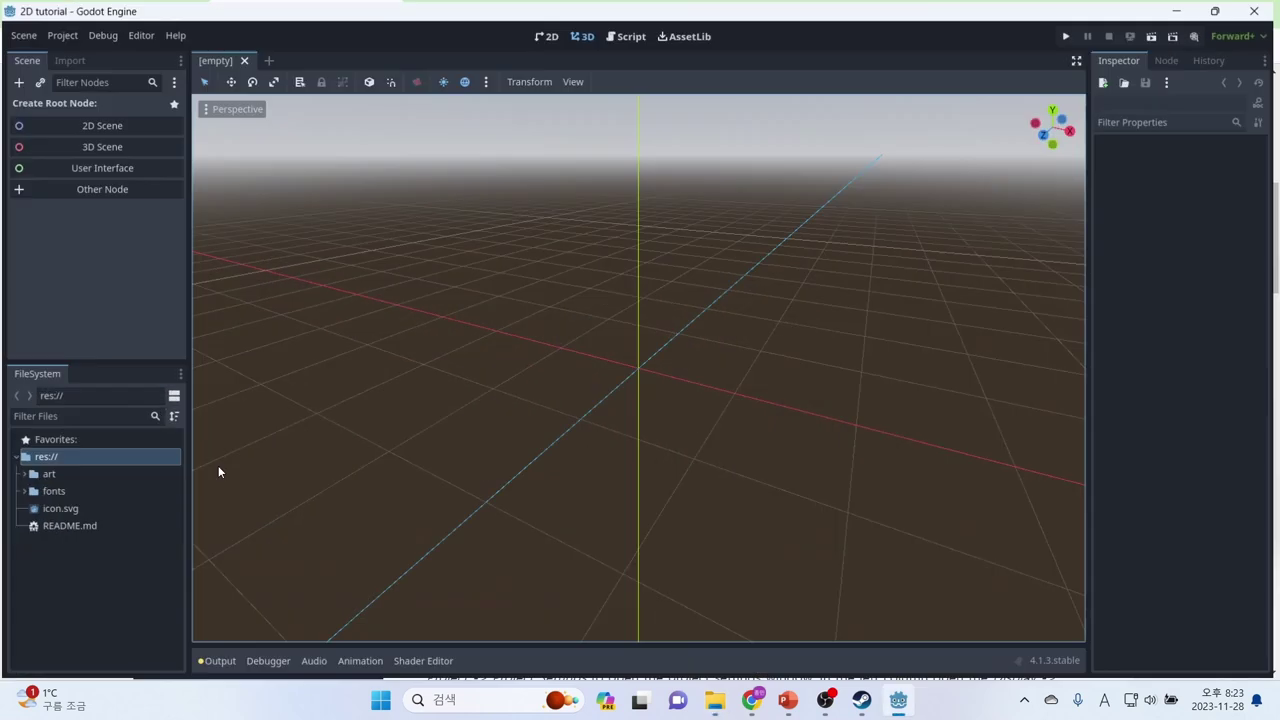
{"action": "left_click", "coordinate": [552, 34]}
{"action": "left_click", "coordinate": [23, 474]}
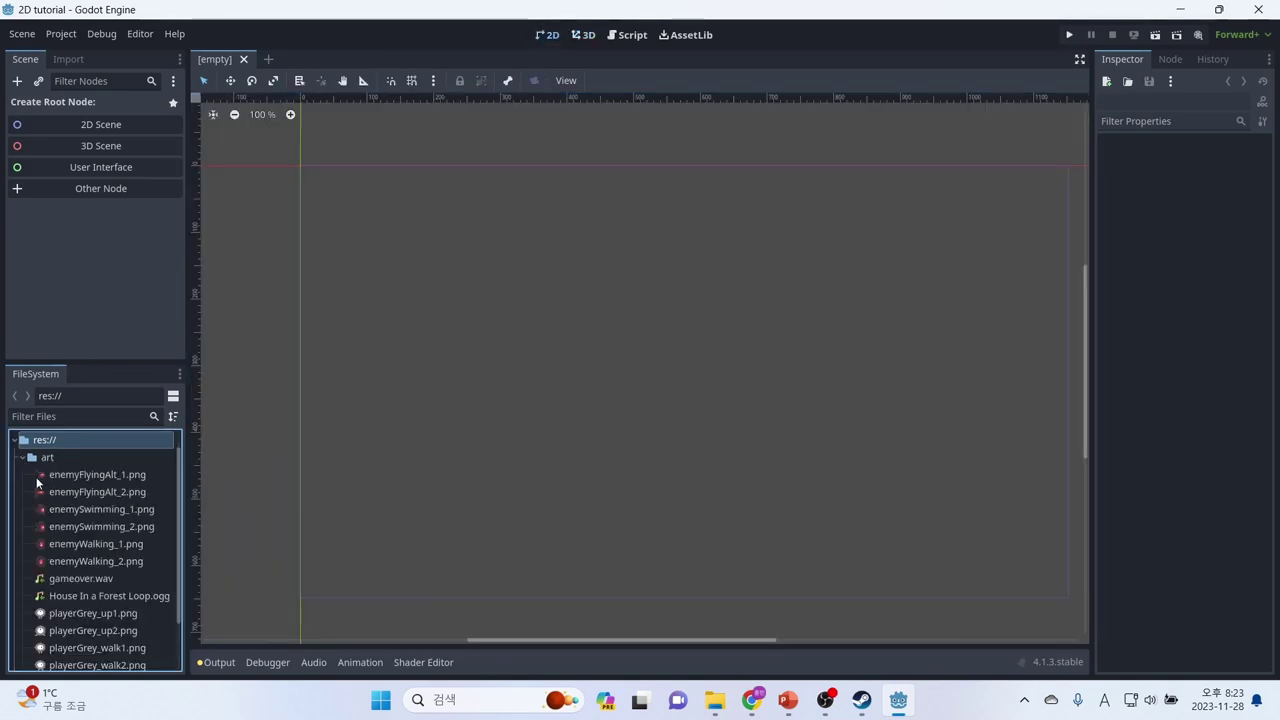
{"action": "left_click", "coordinate": [81, 480]}
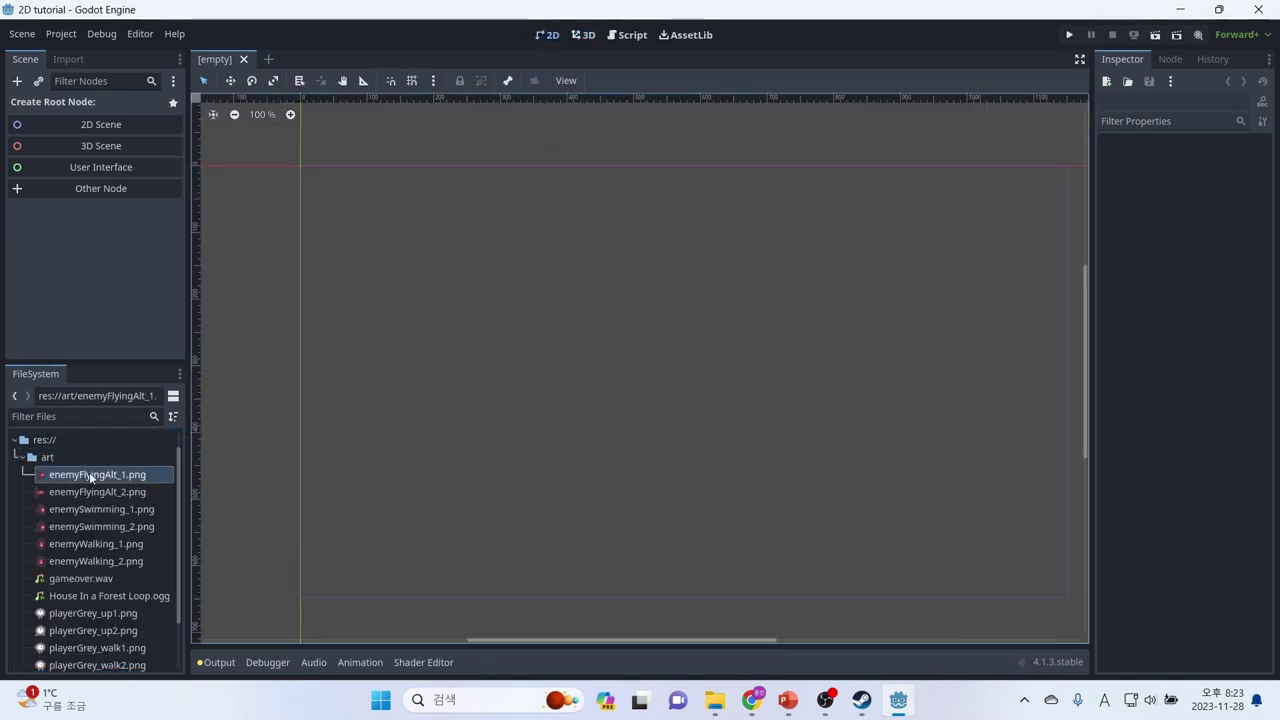
{"action": "left_click", "coordinate": [73, 492]}
{"action": "left_click", "coordinate": [85, 509]}
{"action": "left_click", "coordinate": [112, 526]}
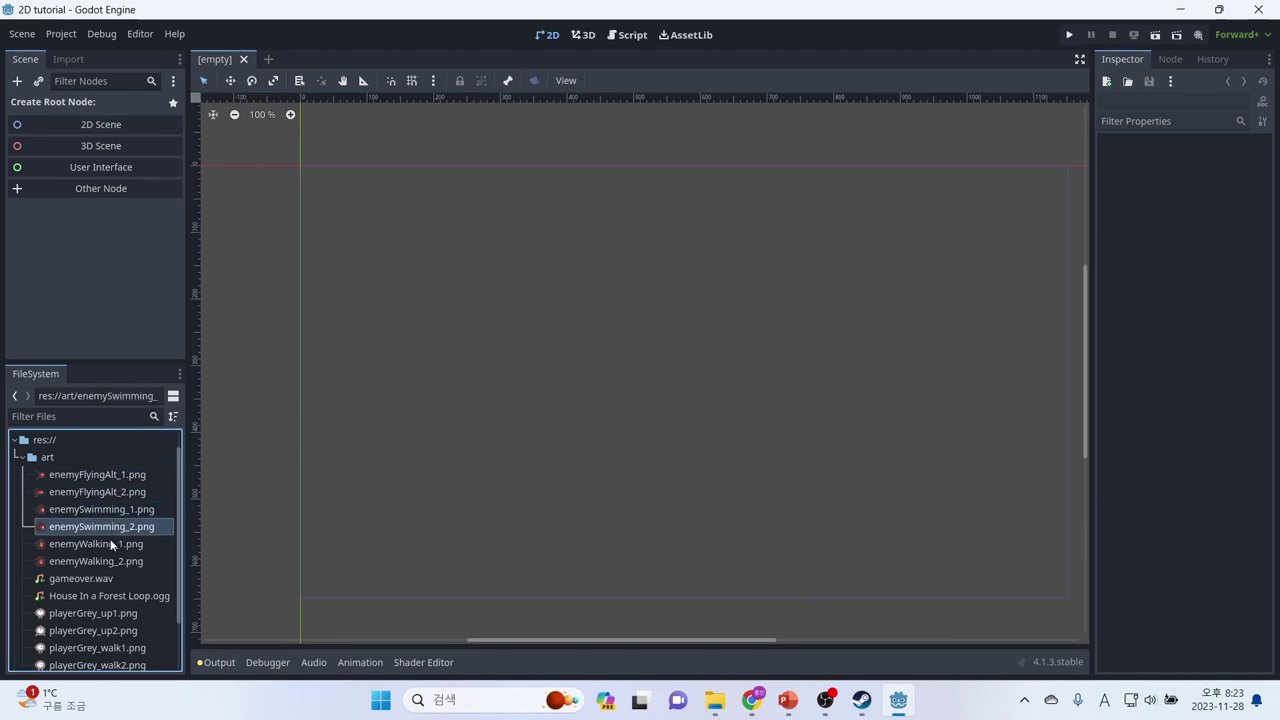
{"action": "left_click", "coordinate": [111, 545]}
{"action": "left_click", "coordinate": [109, 562]}
{"action": "scroll", "coordinate": [107, 563], "scroll_direction": "down", "scroll_amount": 1}
{"action": "left_click", "coordinate": [95, 551]}
{"action": "left_click", "coordinate": [110, 567]}
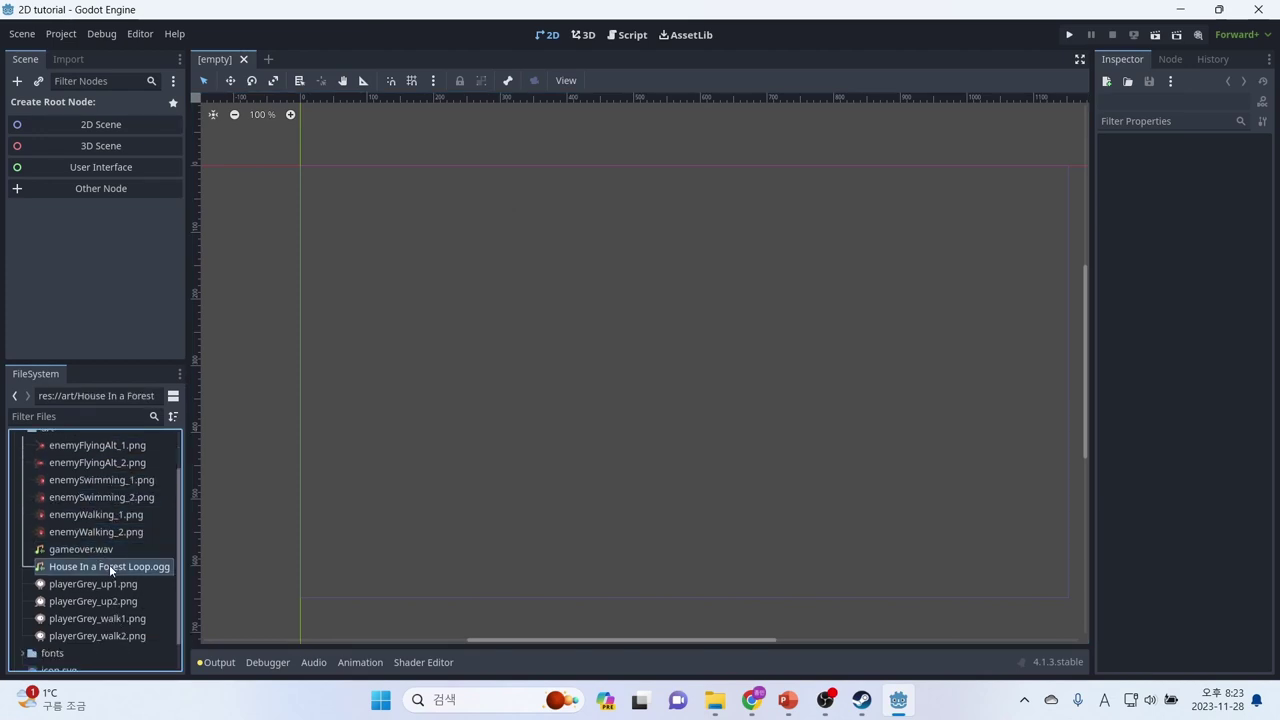
Step through the player sprite files, ending on playerGrey_up1.png
{"action": "left_click", "coordinate": [104, 584]}
{"action": "left_click", "coordinate": [104, 601]}
{"action": "left_click", "coordinate": [94, 617]}
{"action": "scroll", "coordinate": [94, 617], "scroll_direction": "down", "scroll_amount": 1}
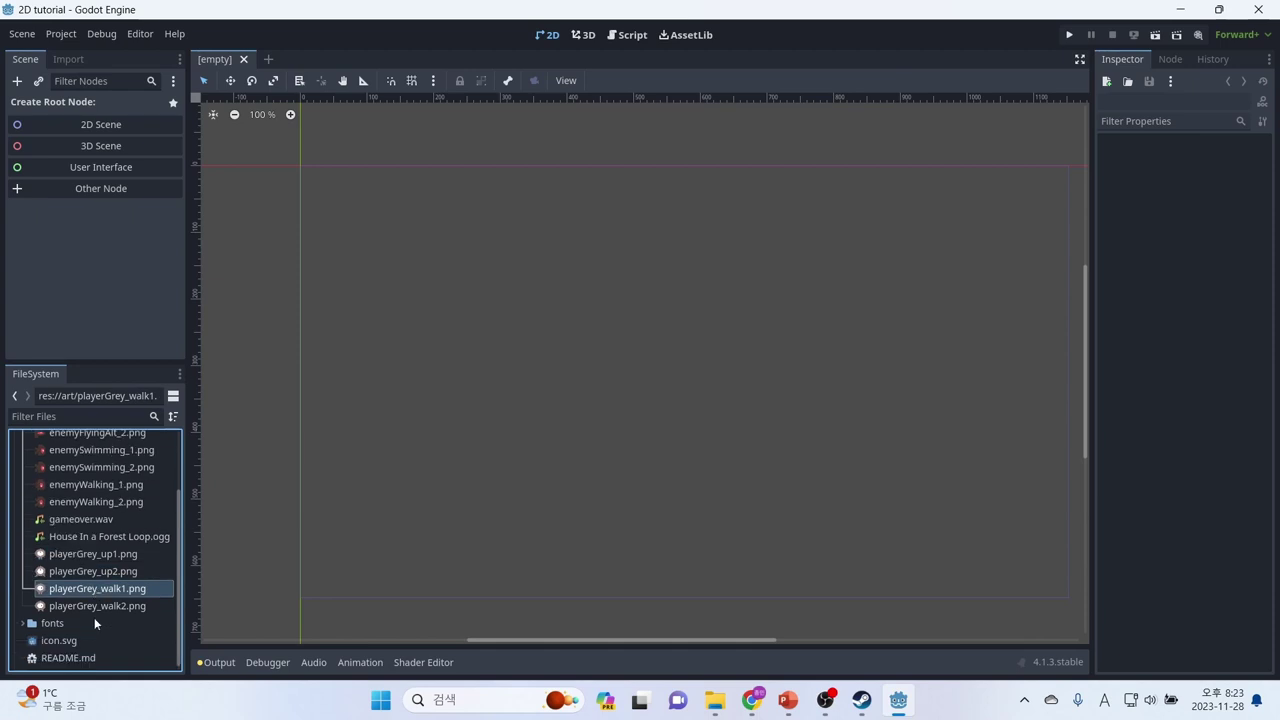
{"action": "left_click", "coordinate": [94, 606]}
{"action": "left_click", "coordinate": [88, 589]}
{"action": "left_click", "coordinate": [81, 571]}
{"action": "left_click", "coordinate": [81, 556]}
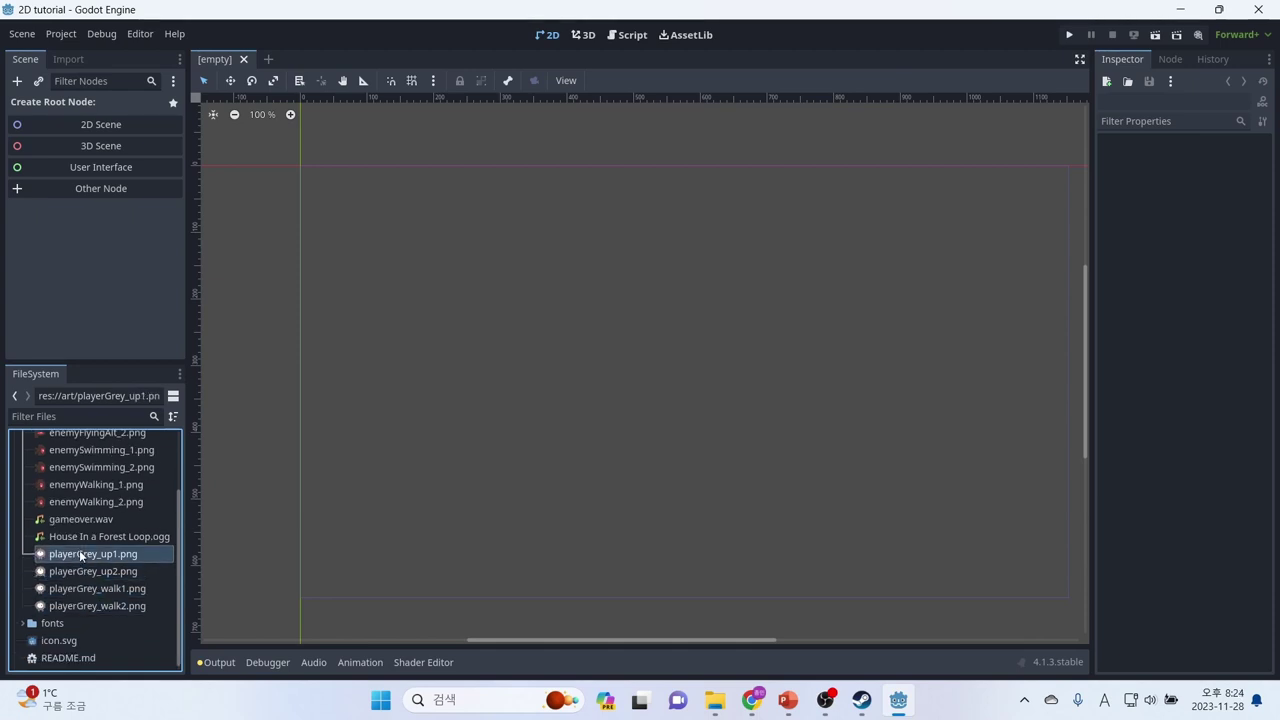
{"action": "mouse_move", "coordinate": [81, 556]}
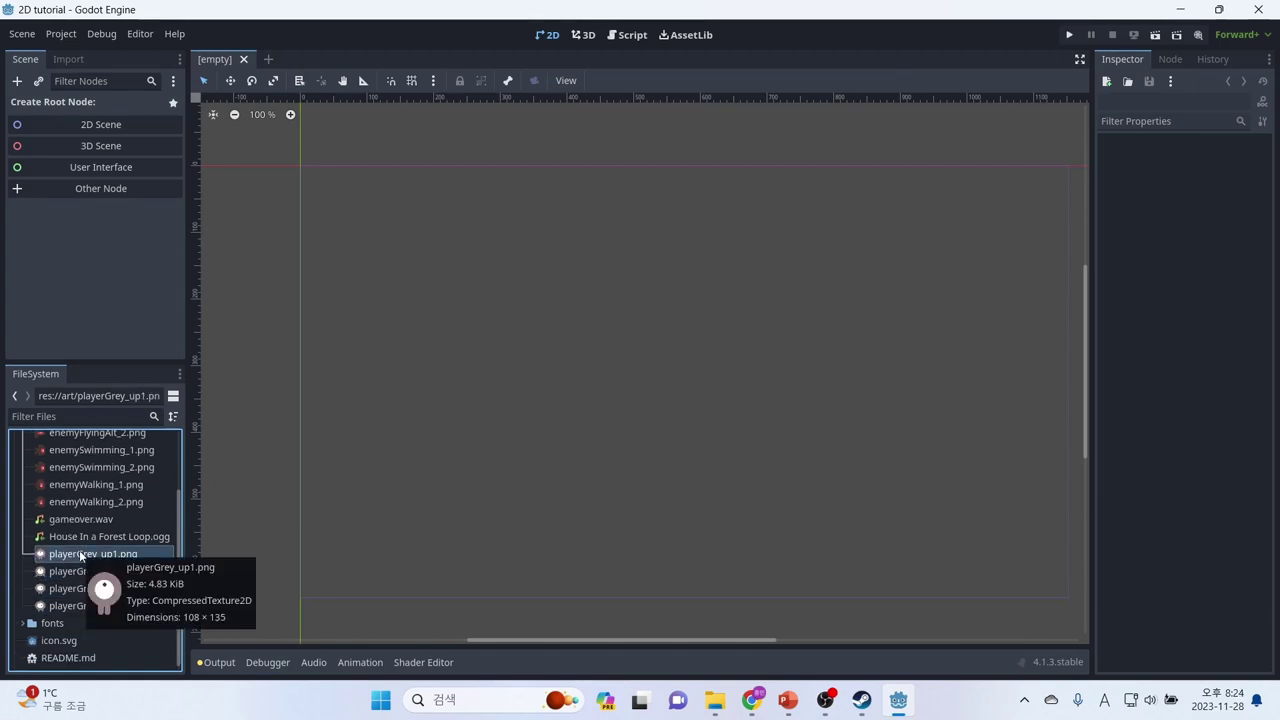
{"action": "scroll", "coordinate": [61, 500], "scroll_direction": "up", "scroll_amount": 1}
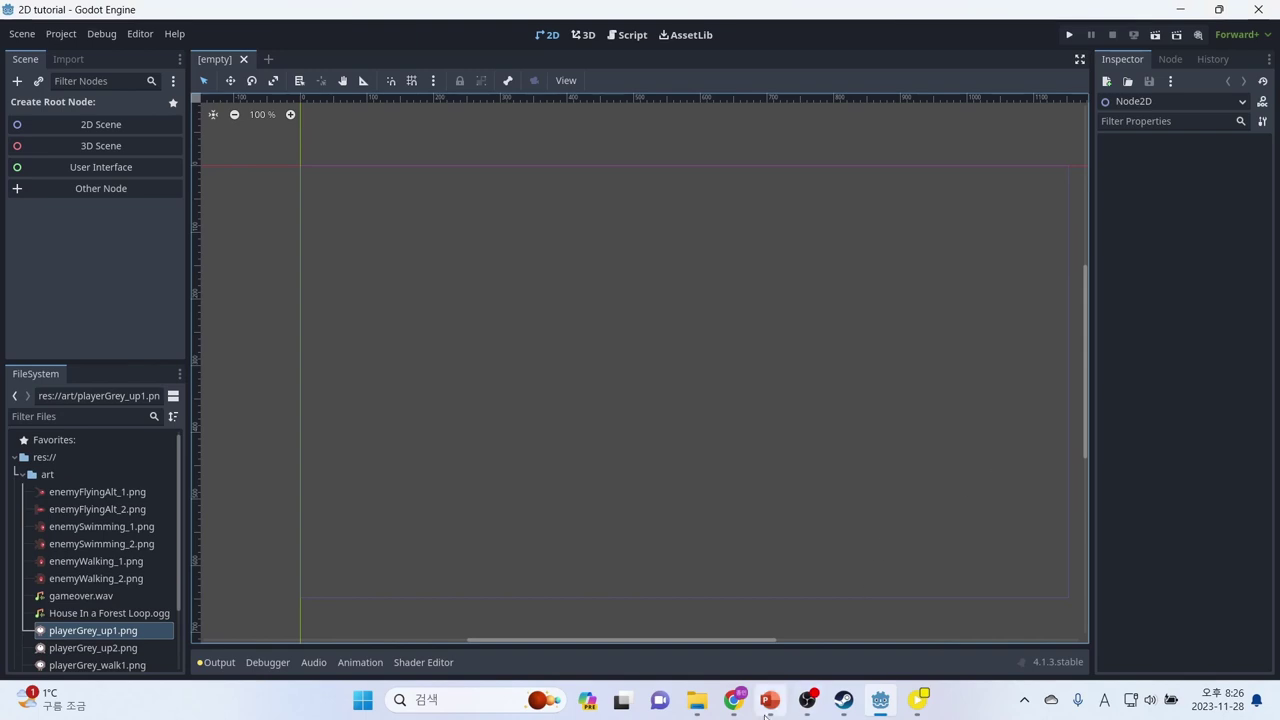
Review the docs' Project Settings screenshot for the 480 by 720 viewport, then return to Godot
{"action": "left_click", "coordinate": [738, 708]}
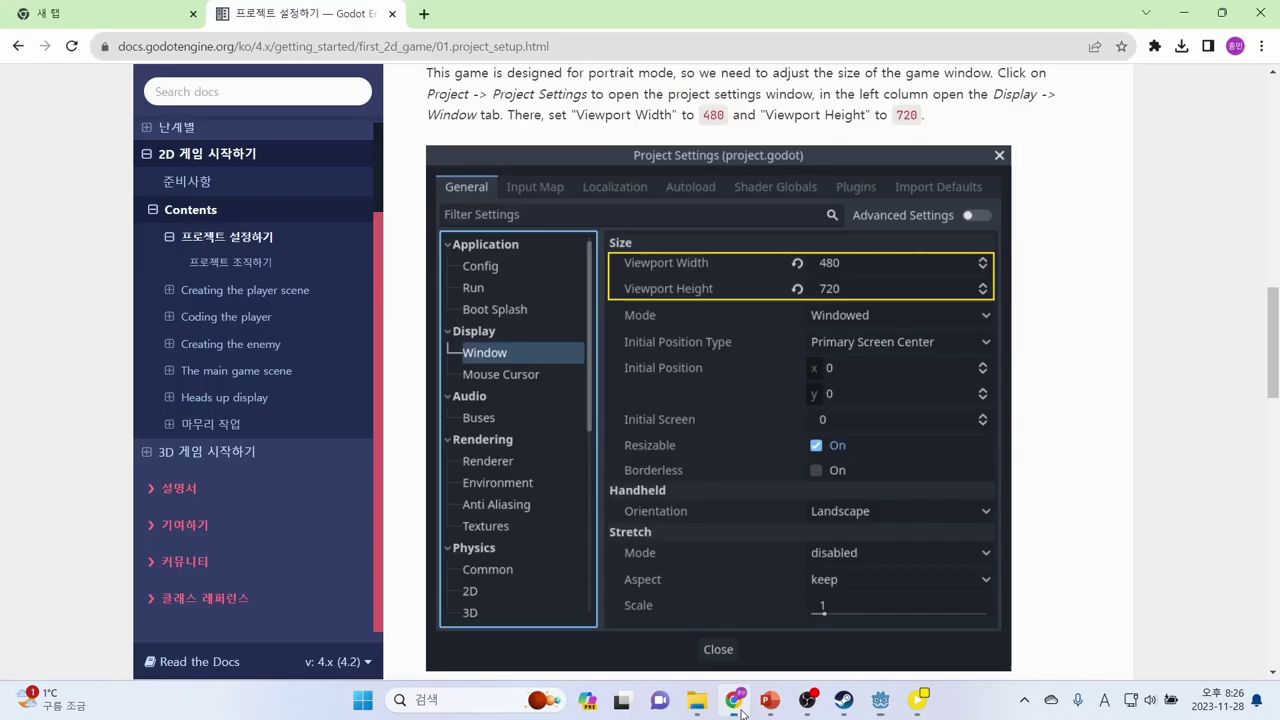
{"action": "scroll", "coordinate": [814, 491], "scroll_direction": "up", "scroll_amount": 4}
{"action": "scroll", "coordinate": [815, 497], "scroll_direction": "up", "scroll_amount": 2}
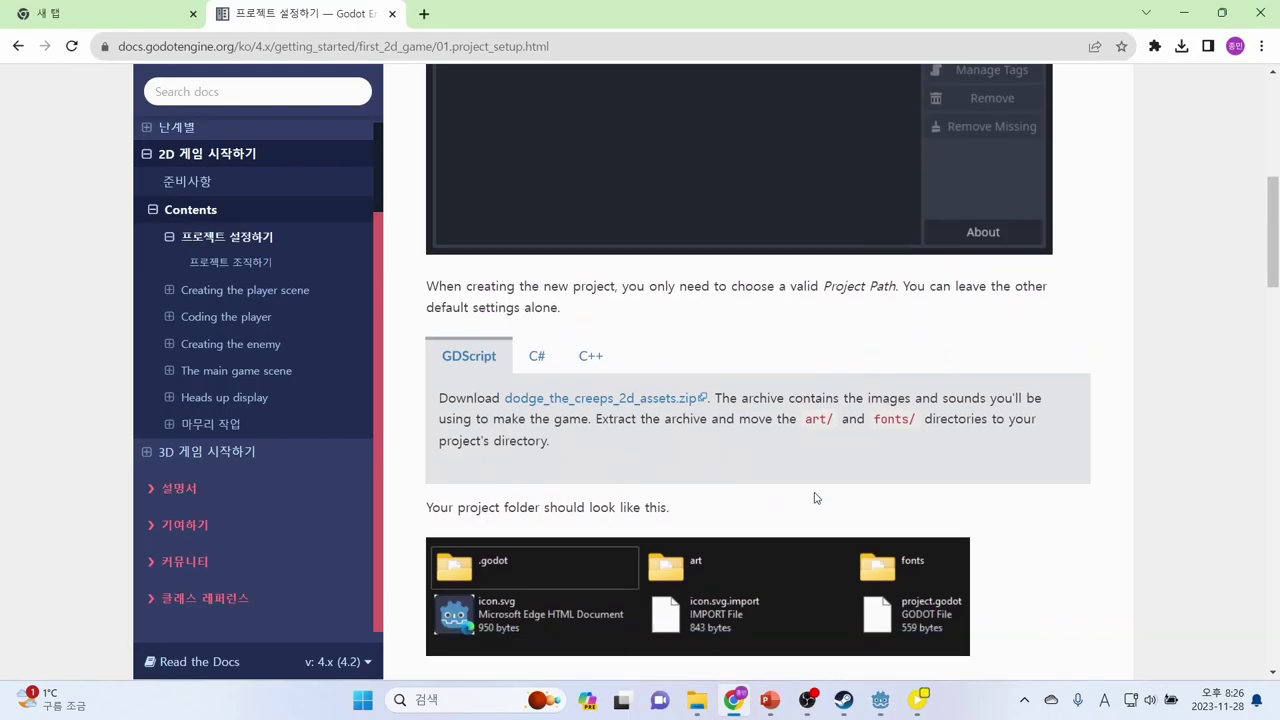
{"action": "scroll", "coordinate": [815, 497], "scroll_direction": "down", "scroll_amount": 3}
{"action": "scroll", "coordinate": [610, 330], "scroll_direction": "down", "scroll_amount": 2}
{"action": "scroll", "coordinate": [626, 352], "scroll_direction": "down", "scroll_amount": 2}
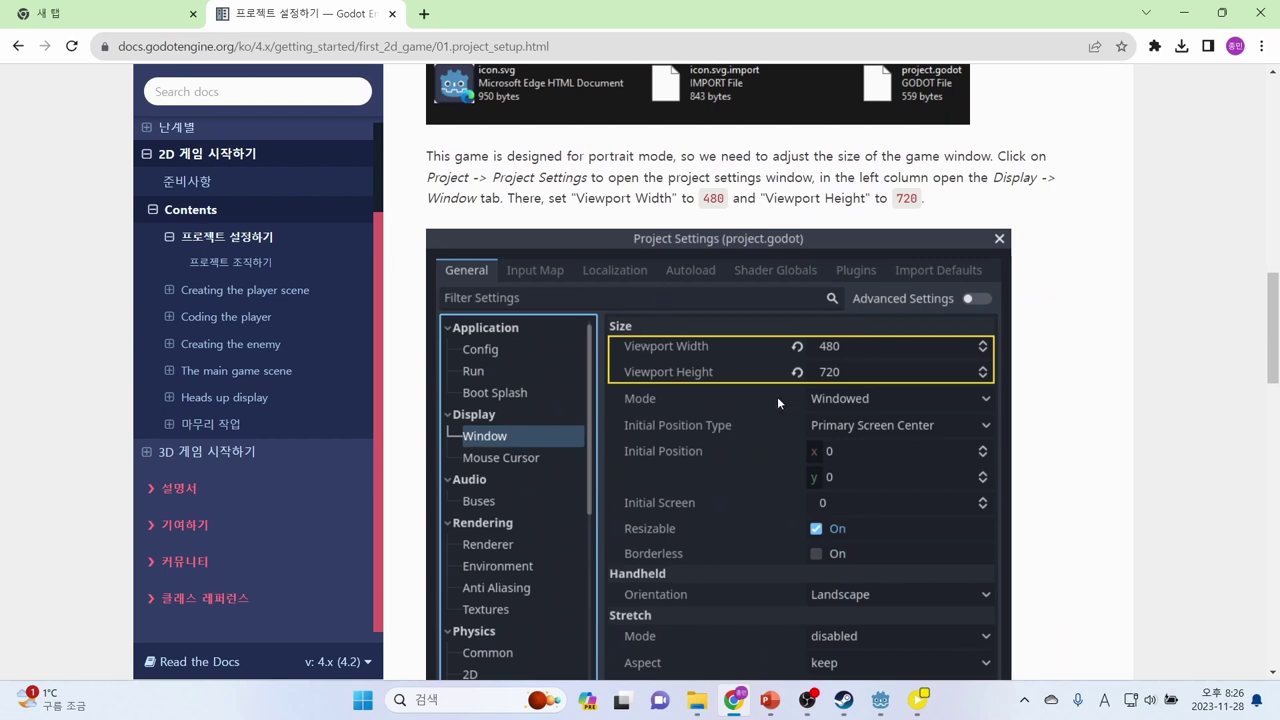
{"action": "left_click", "coordinate": [880, 700]}
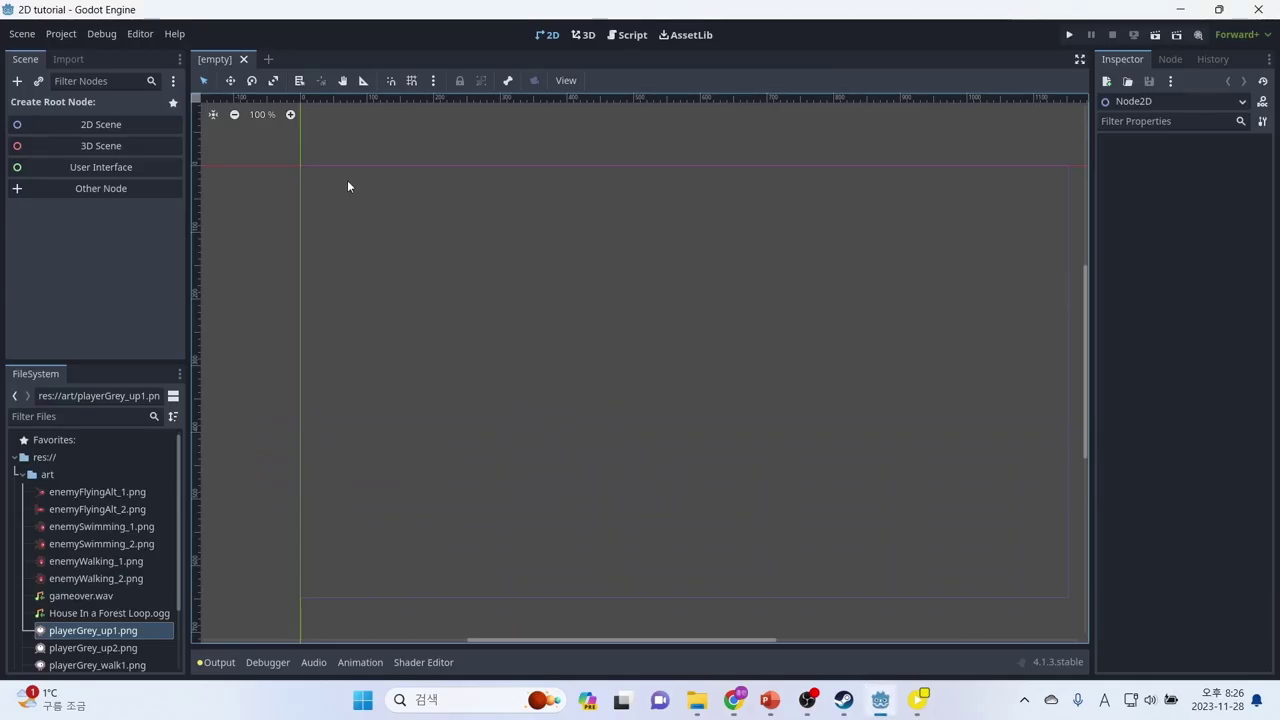
In Project Settings > Display > Window, set Viewport Width 480 and Viewport Height 720
{"action": "left_click", "coordinate": [61, 33]}
{"action": "left_click", "coordinate": [86, 52]}
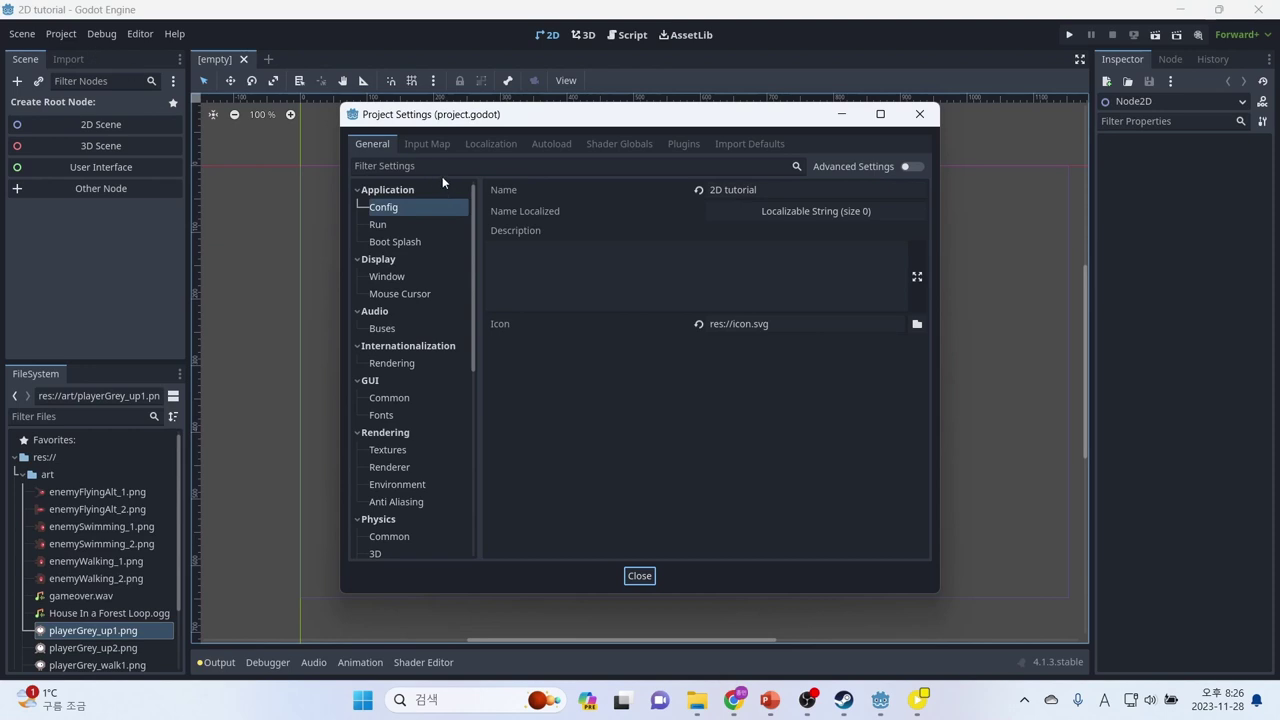
{"action": "left_click", "coordinate": [397, 277]}
{"action": "left_click", "coordinate": [768, 206]}
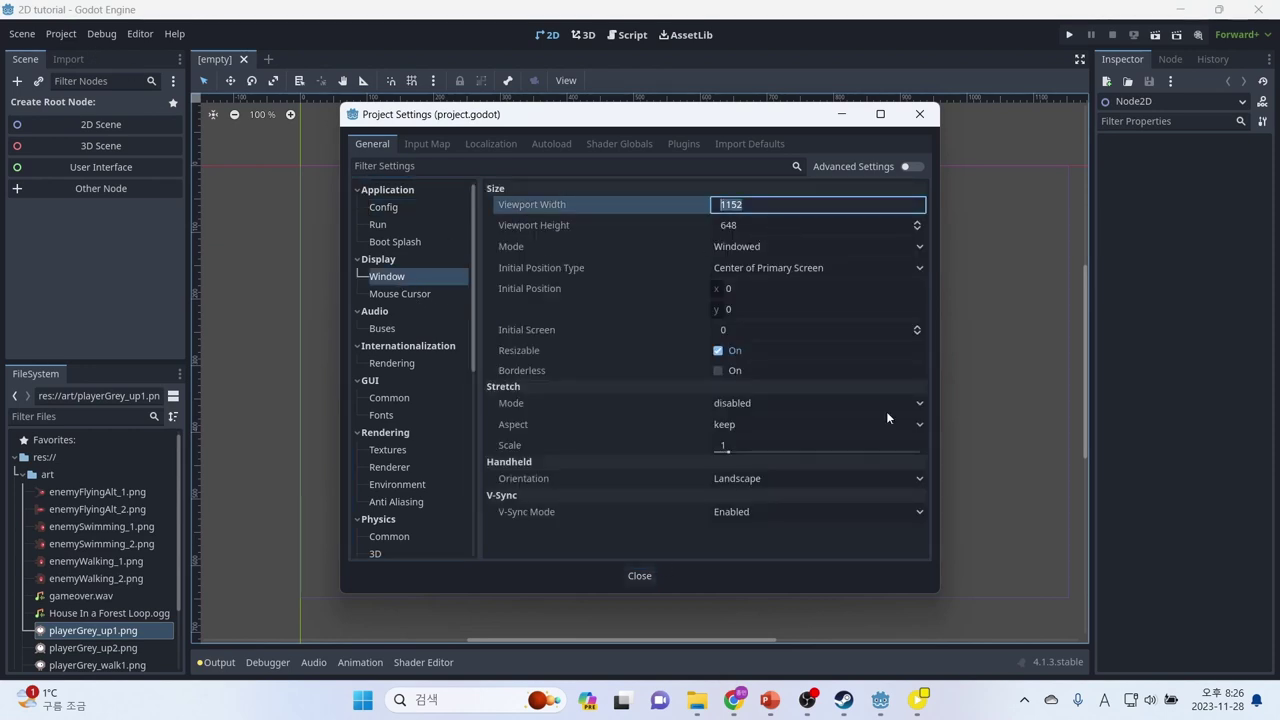
{"action": "left_click", "coordinate": [734, 700]}
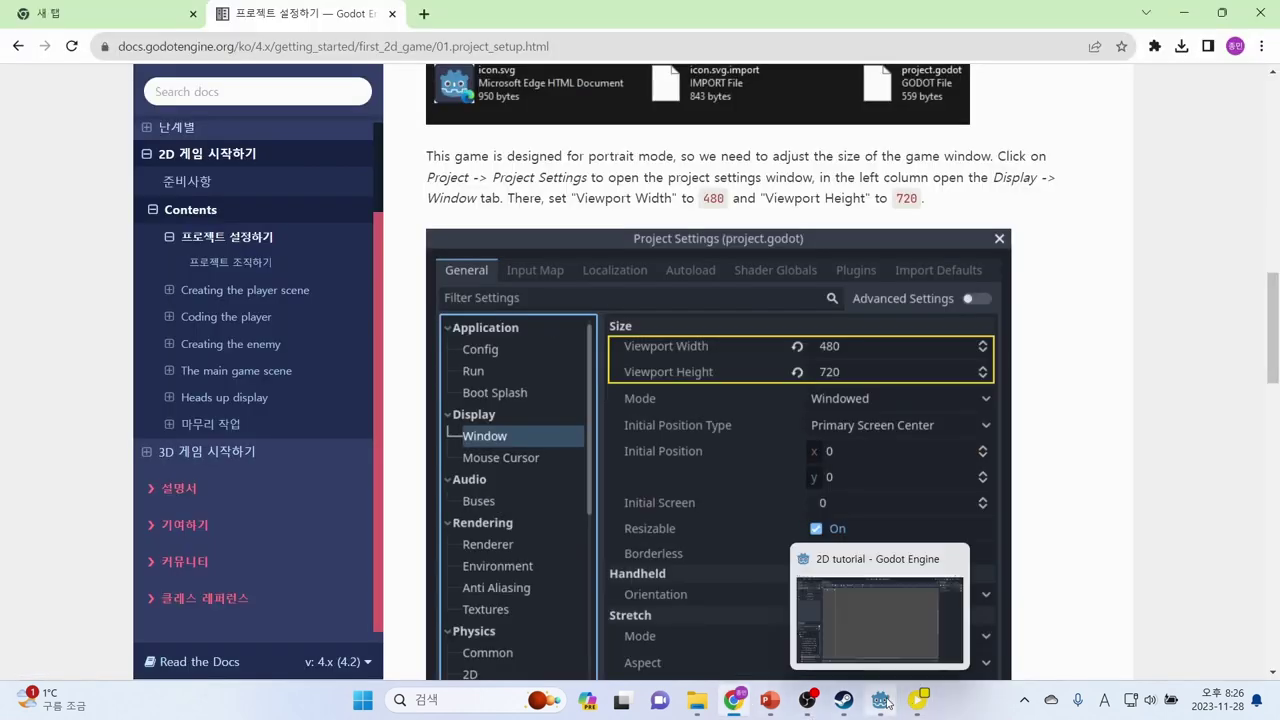
{"action": "left_click", "coordinate": [884, 702]}
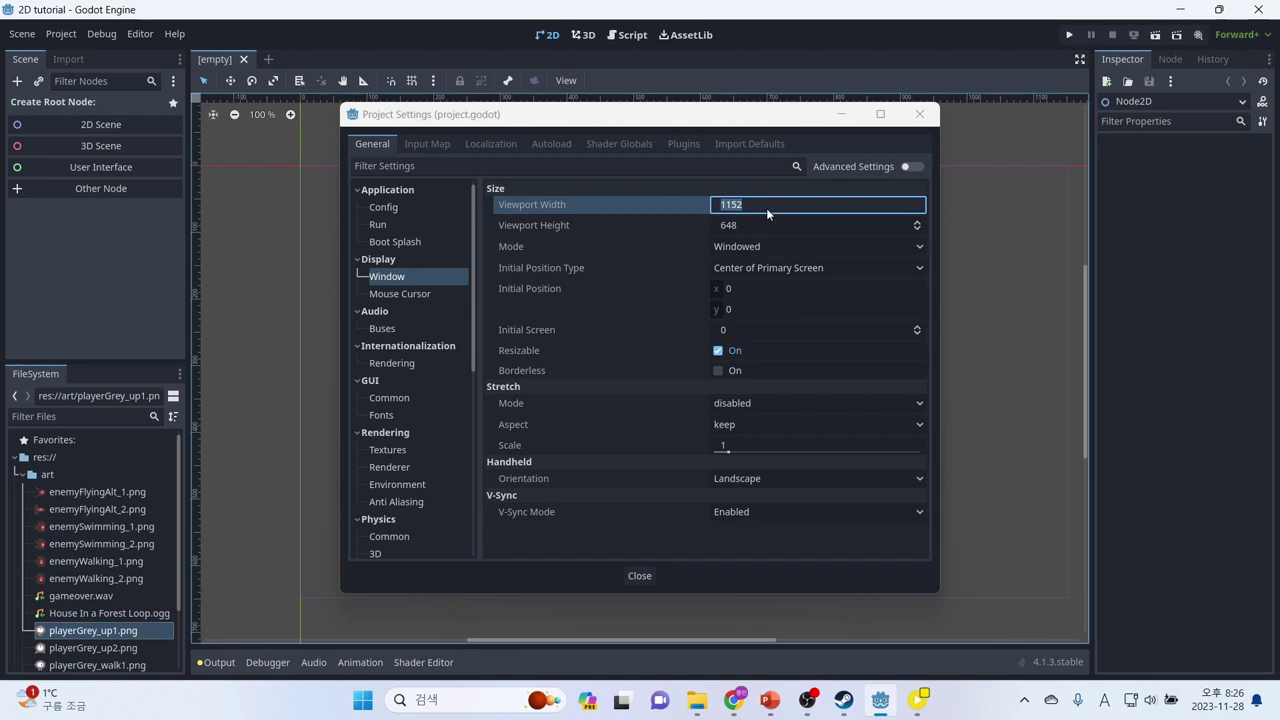
{"action": "key", "text": "Tab"}
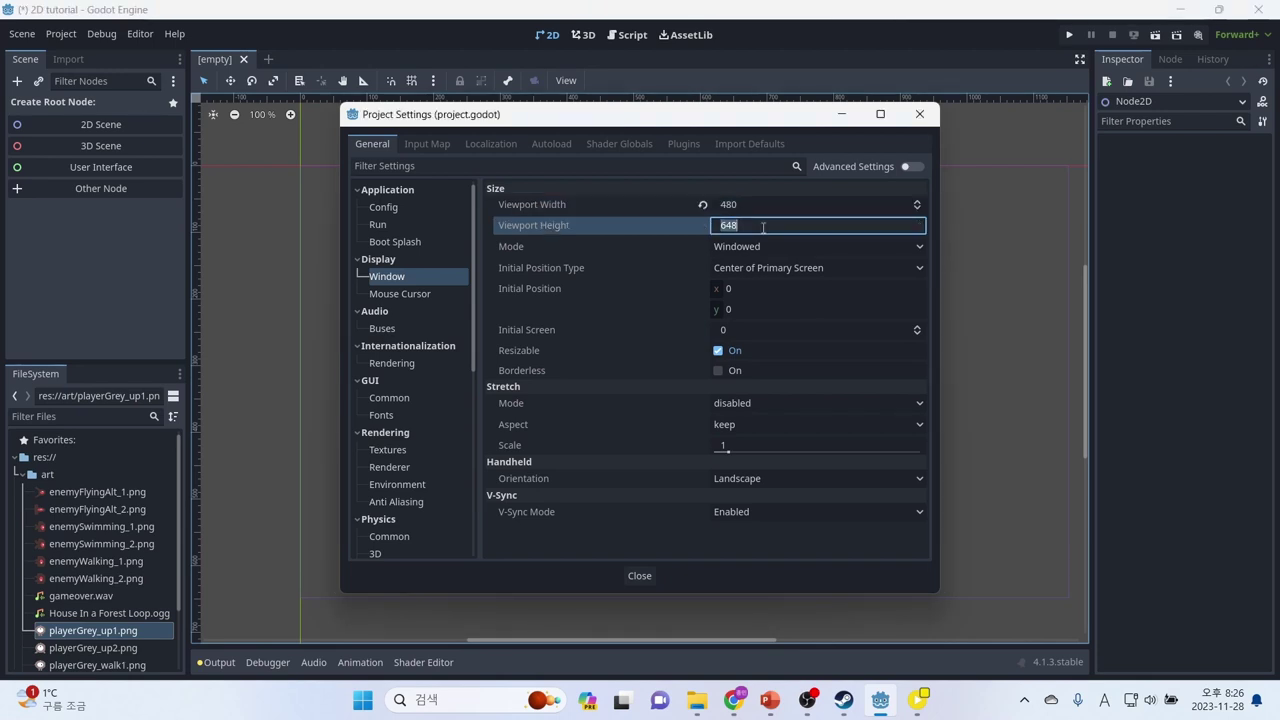
{"action": "type", "text": "72"}
{"action": "key", "text": "Delete"}
{"action": "key", "text": "Delete"}
{"action": "key", "text": "Delete"}
{"action": "left_click", "coordinate": [641, 575]}
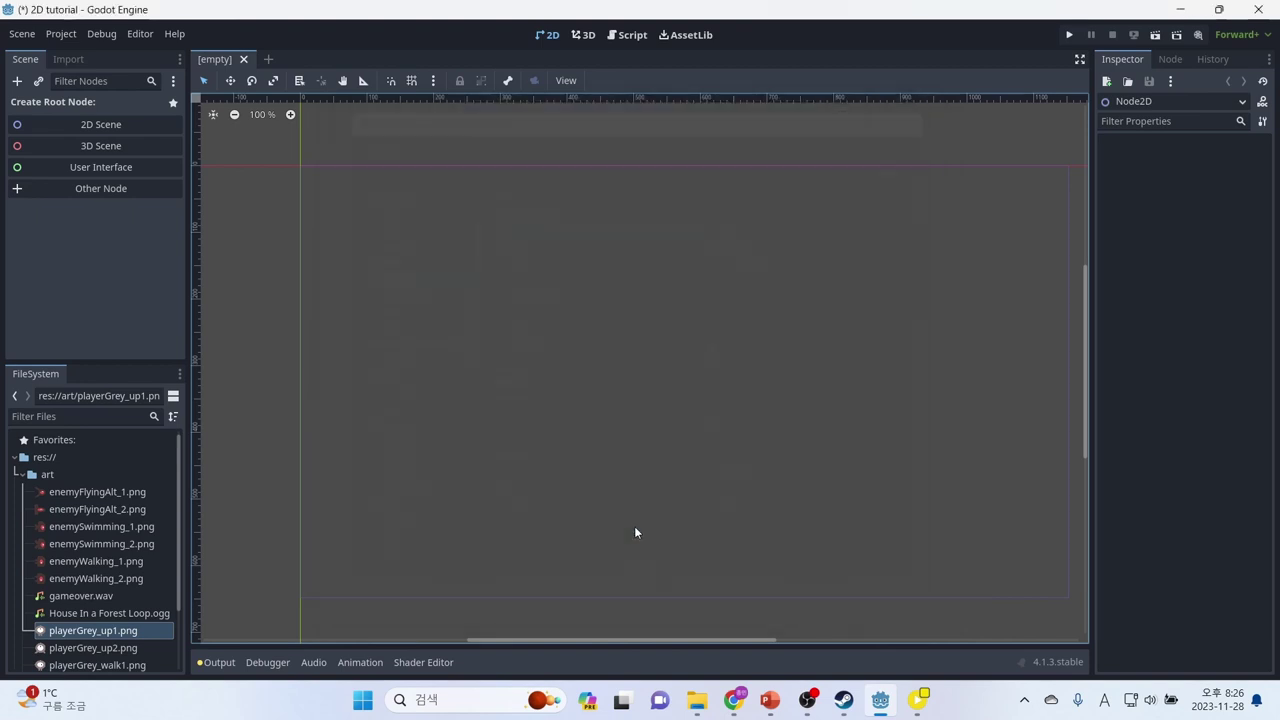
Read the docs' Stretch instructions (Mode canvas_items, Aspect keep), then return to Godot
{"action": "left_click", "coordinate": [733, 699]}
{"action": "scroll", "coordinate": [726, 465], "scroll_direction": "down", "scroll_amount": 3}
{"action": "scroll", "coordinate": [726, 460], "scroll_direction": "down", "scroll_amount": 1}
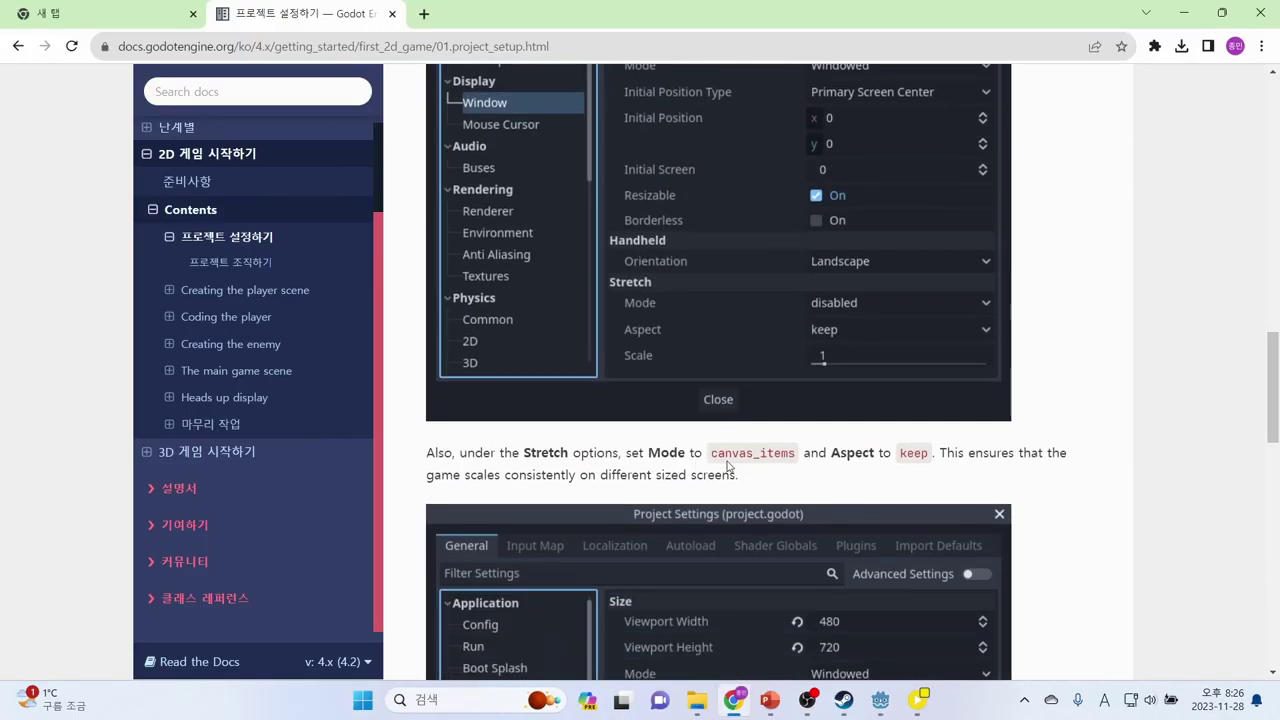
{"action": "scroll", "coordinate": [718, 452], "scroll_direction": "down", "scroll_amount": 3}
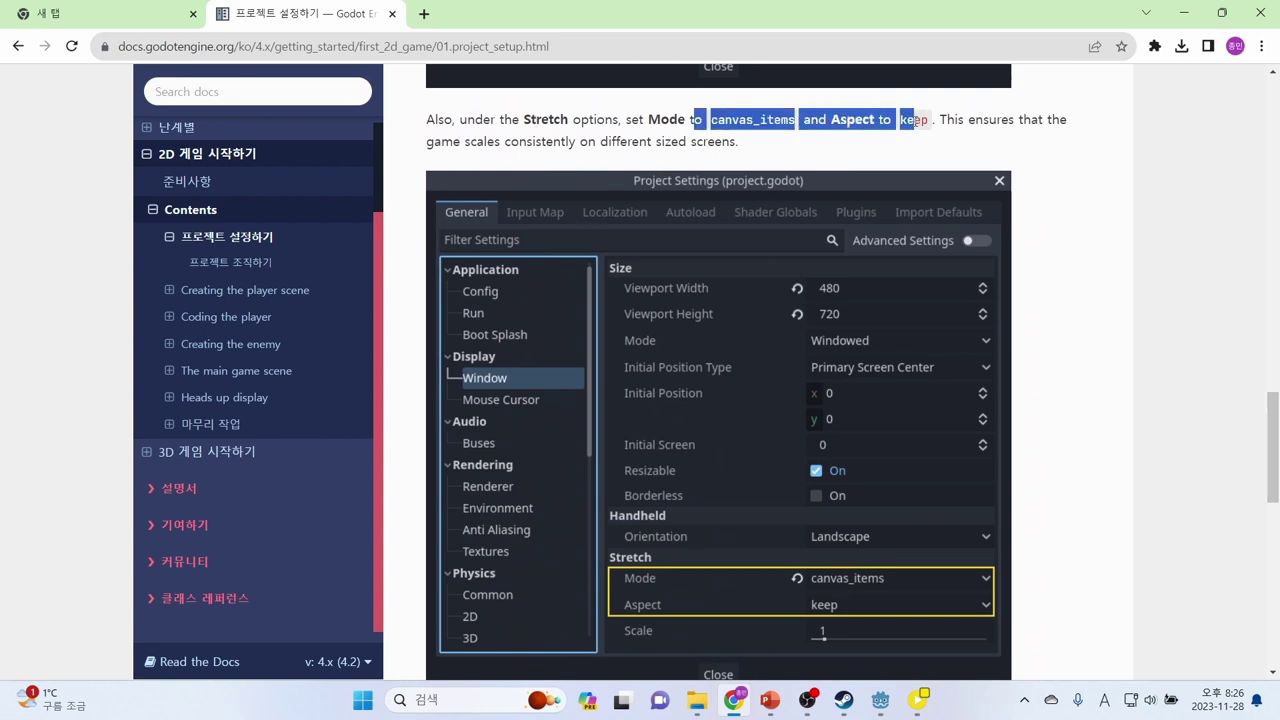
{"action": "left_click_drag", "start_coordinate": [695, 121], "coordinate": [932, 121]}
{"action": "left_click", "coordinate": [993, 123]}
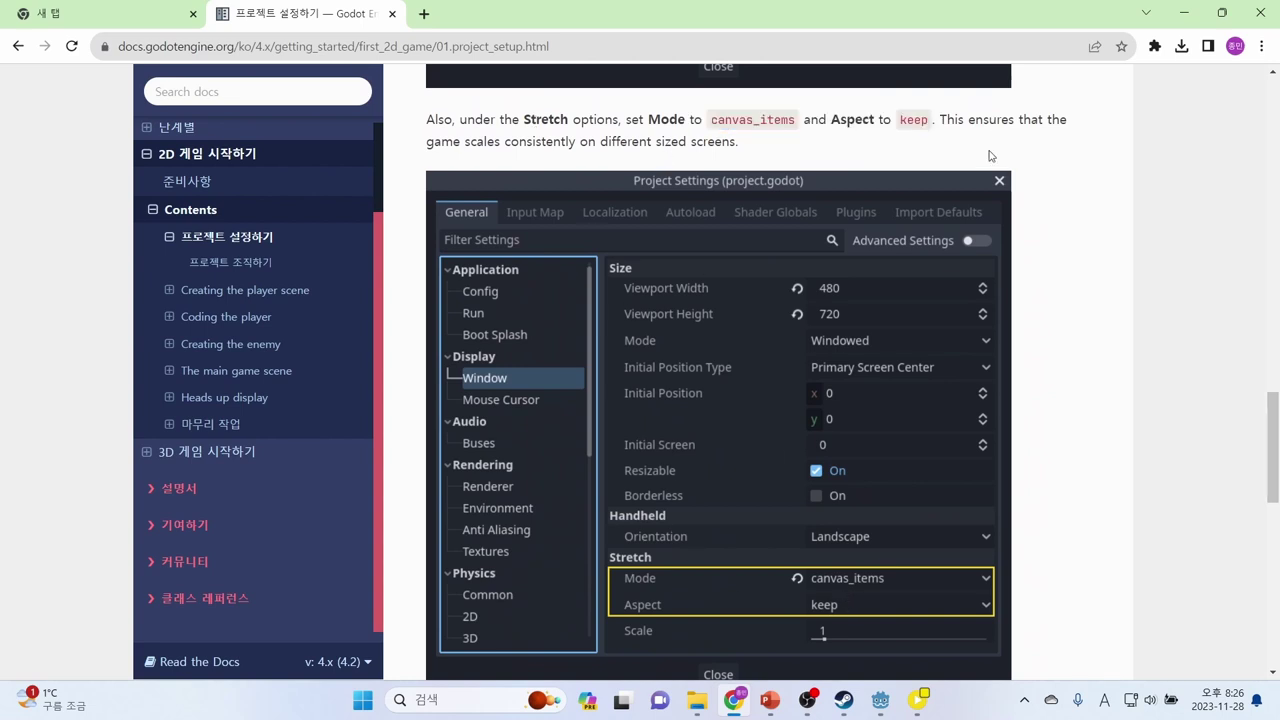
{"action": "left_click_drag", "start_coordinate": [650, 120], "coordinate": [828, 120]}
{"action": "left_click", "coordinate": [890, 121]}
{"action": "left_click", "coordinate": [880, 700]}
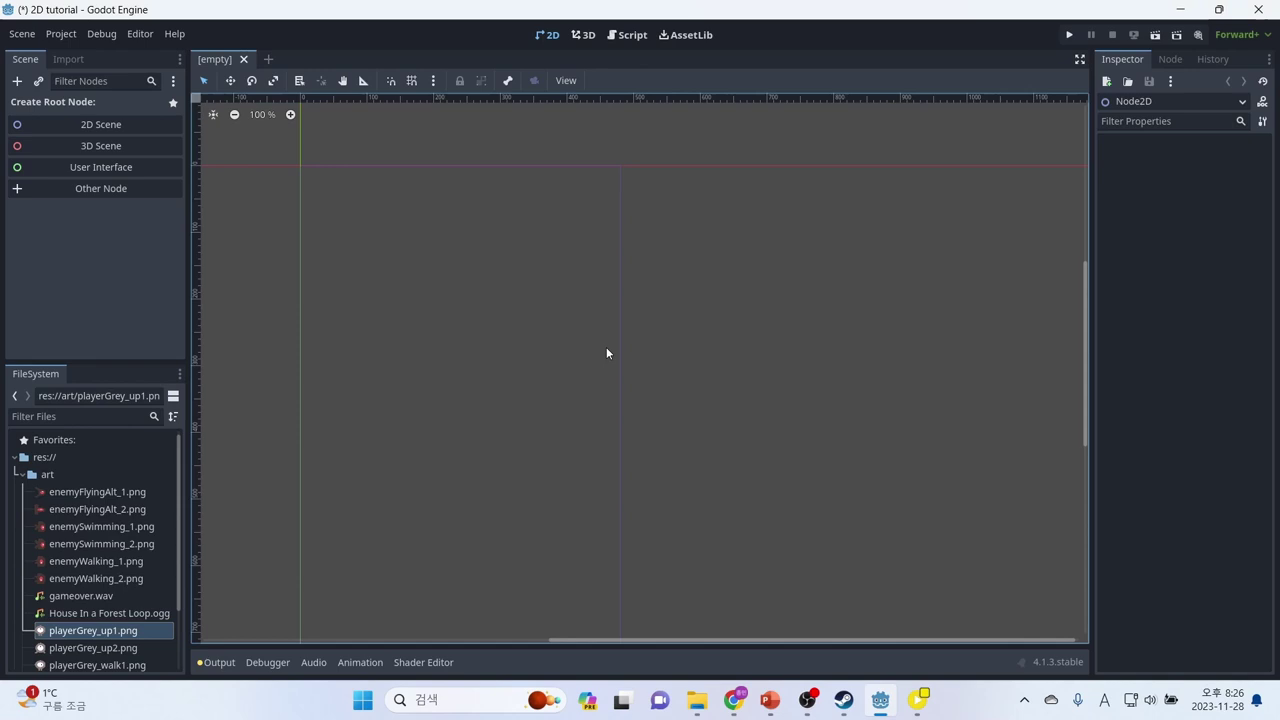
In Project Settings > Display > Window, set Stretch Mode to canvas_items and keep Aspect as keep
{"action": "left_click", "coordinate": [61, 34]}
{"action": "left_click", "coordinate": [90, 52]}
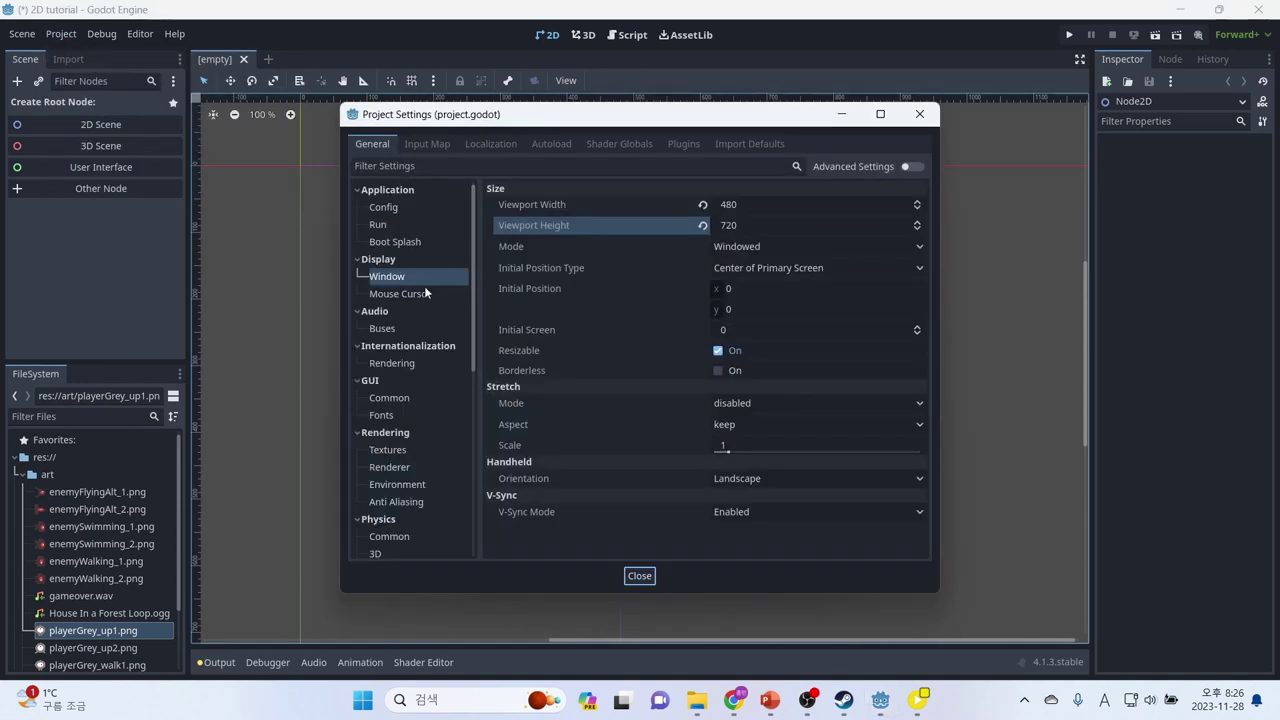
{"action": "left_click", "coordinate": [783, 403]}
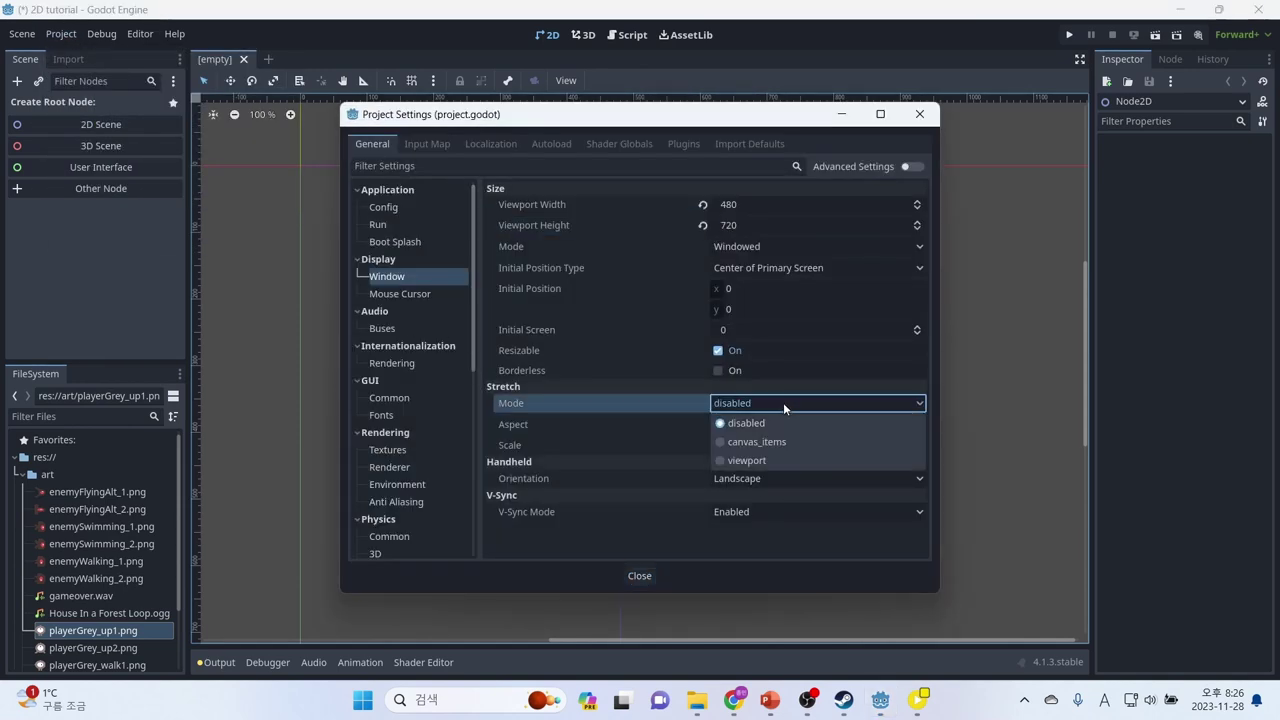
{"action": "left_click", "coordinate": [792, 431]}
{"action": "left_click", "coordinate": [778, 430]}
{"action": "left_click", "coordinate": [778, 430]}
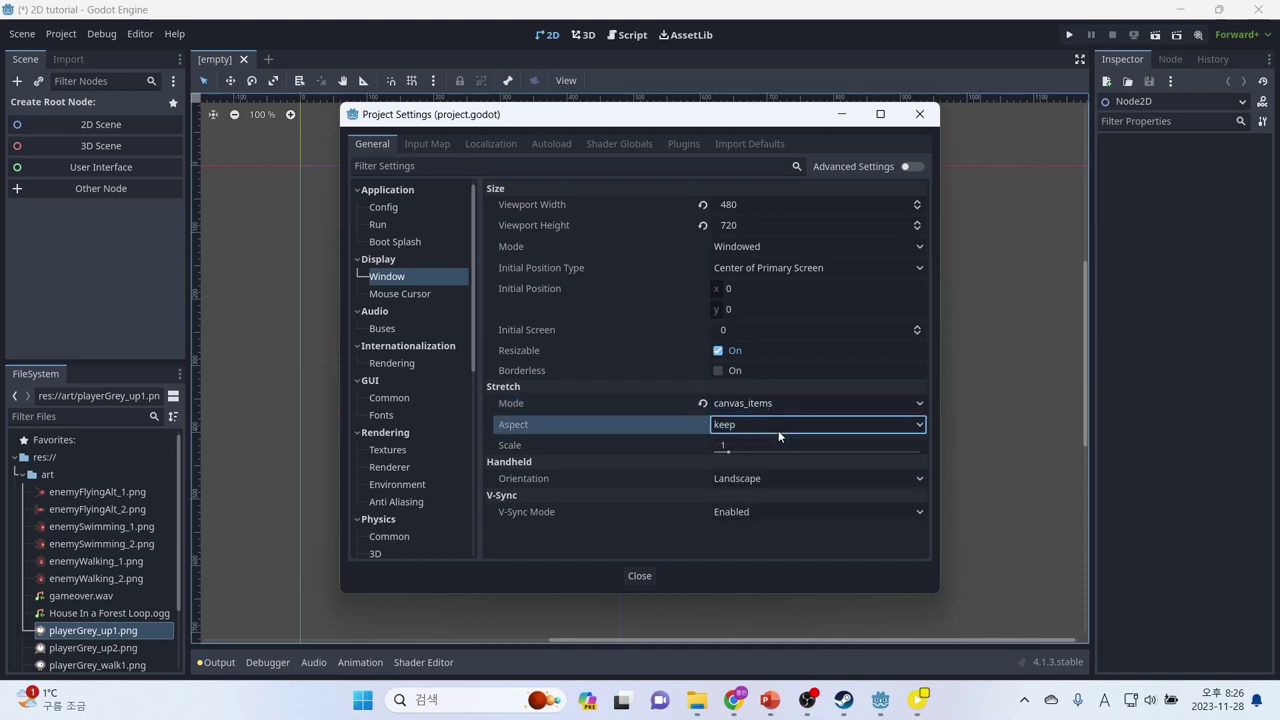
{"action": "left_click", "coordinate": [636, 573]}
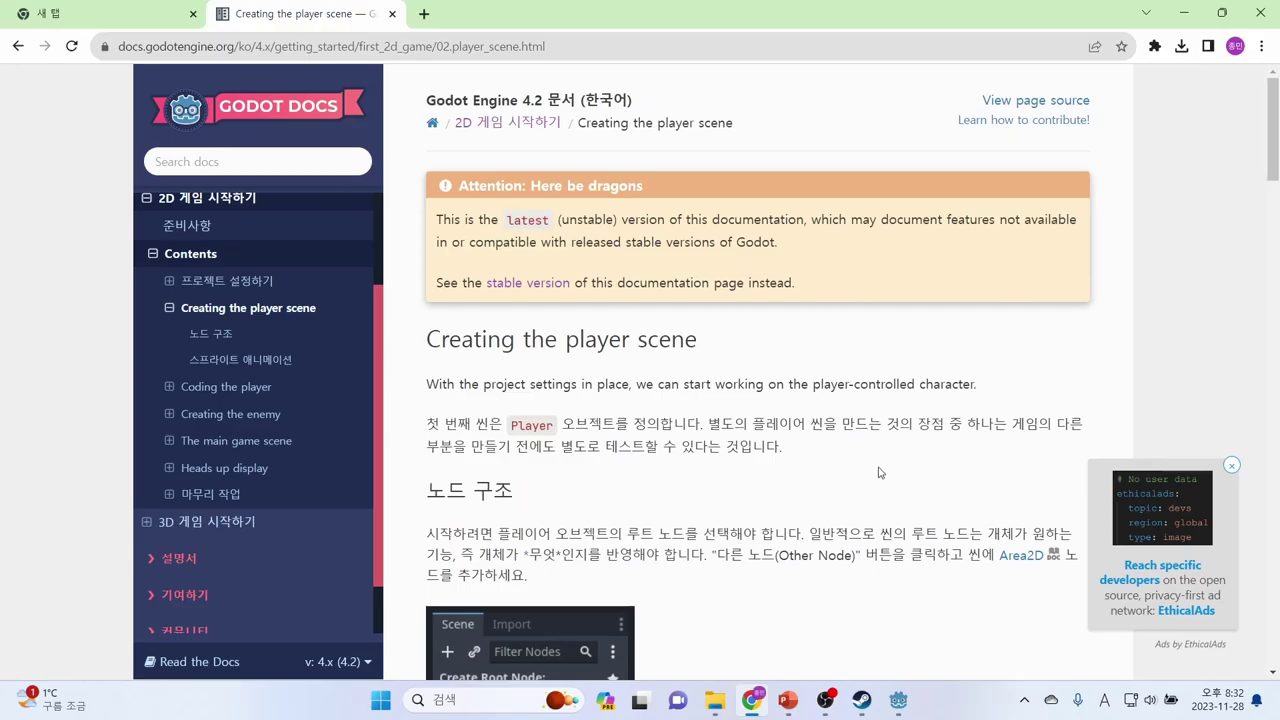
{"action": "scroll", "coordinate": [865, 455], "scroll_direction": "down", "scroll_amount": 1}
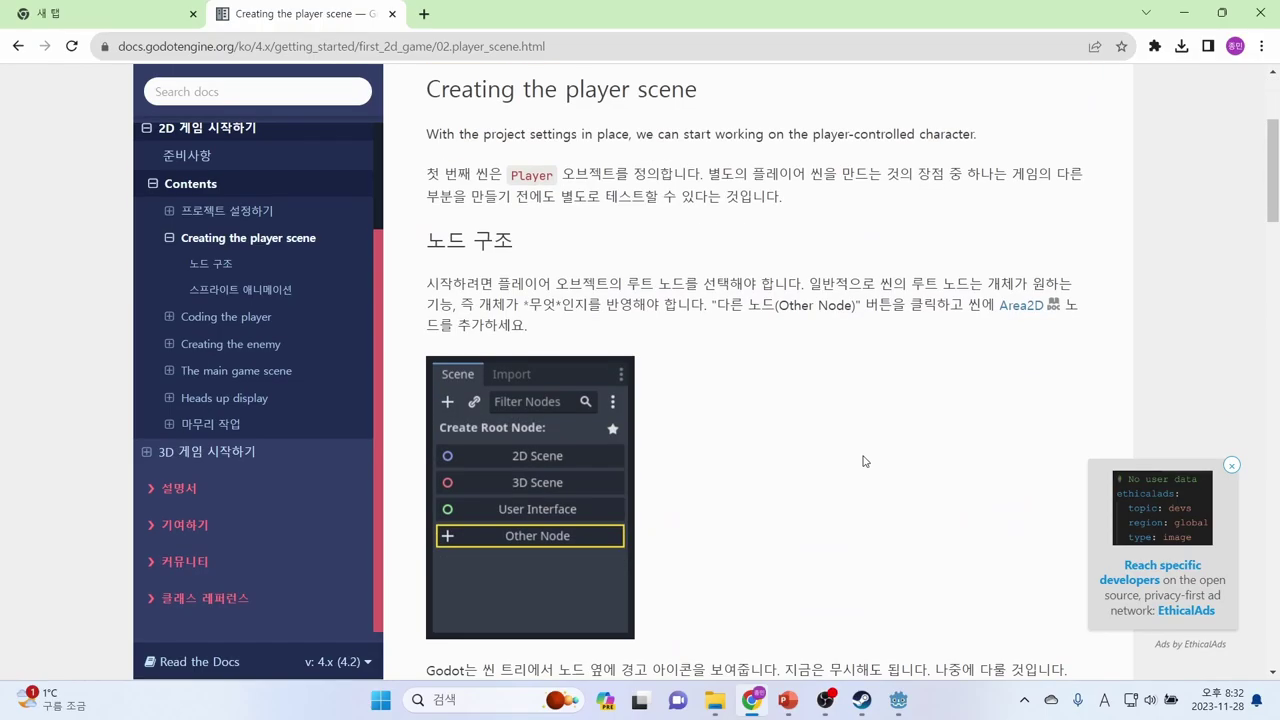
{"action": "scroll", "coordinate": [865, 455], "scroll_direction": "down", "scroll_amount": 4}
{"action": "left_click", "coordinate": [898, 700]}
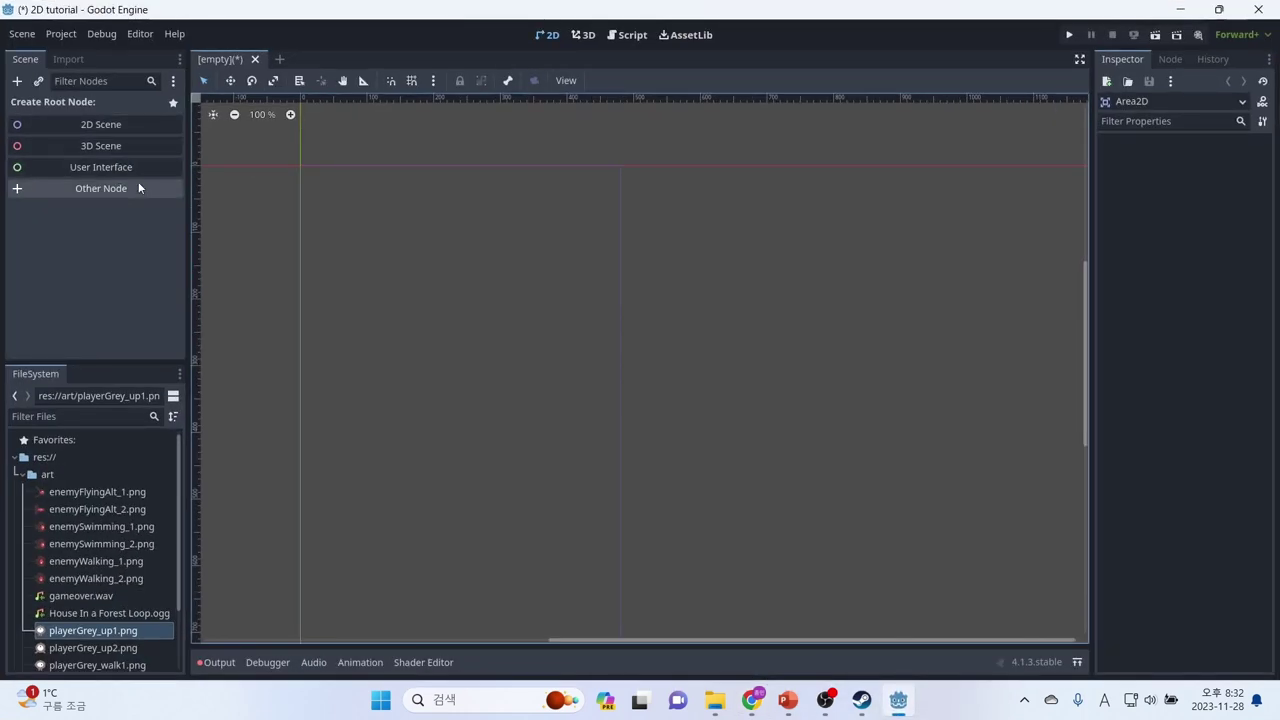
Create a new scene whose root node is an Area2D, found by searching 'area'
{"action": "left_click", "coordinate": [138, 186]}
{"action": "left_click", "coordinate": [528, 159]}
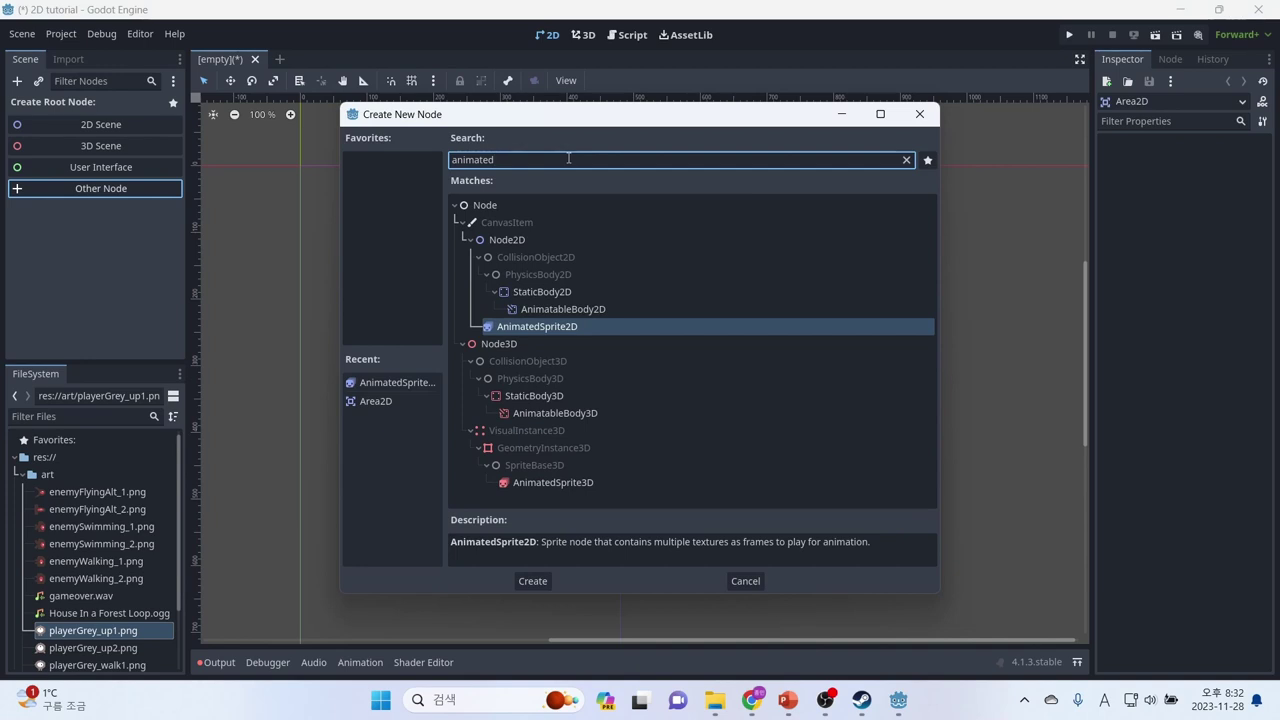
{"action": "key", "text": "ctrl+a"}
{"action": "type", "text": "area"}
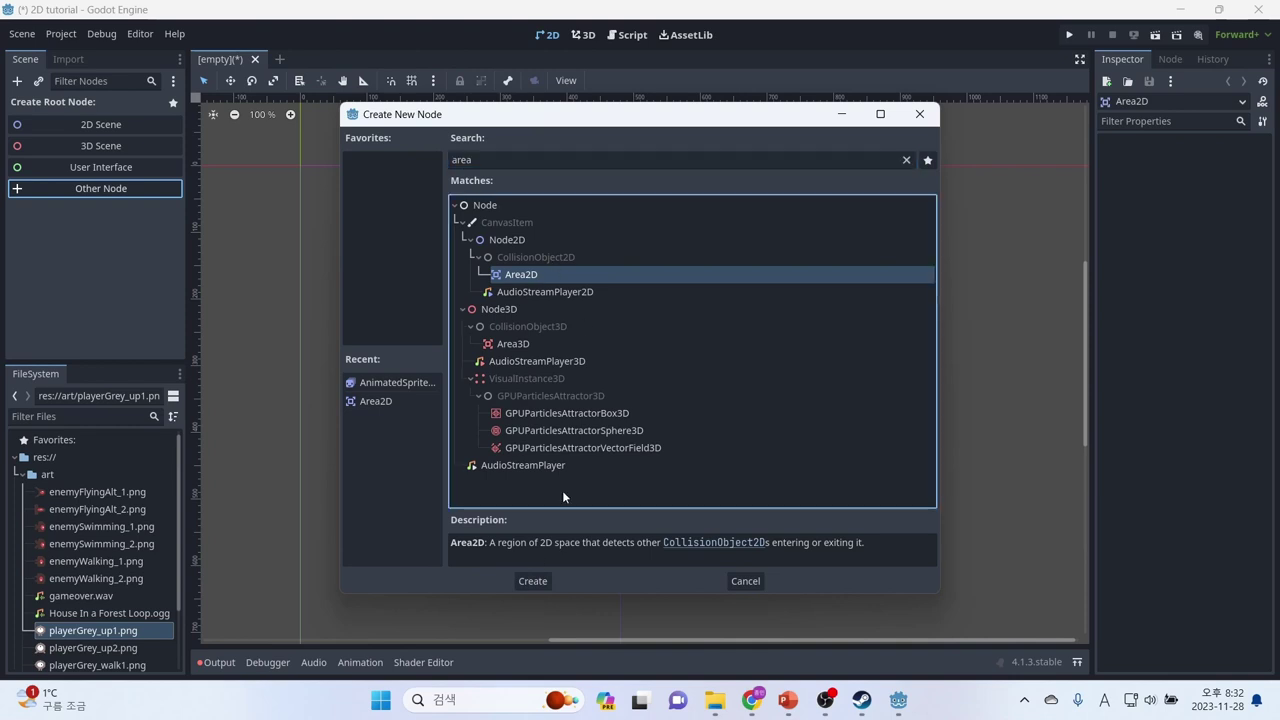
{"action": "left_click", "coordinate": [532, 580]}
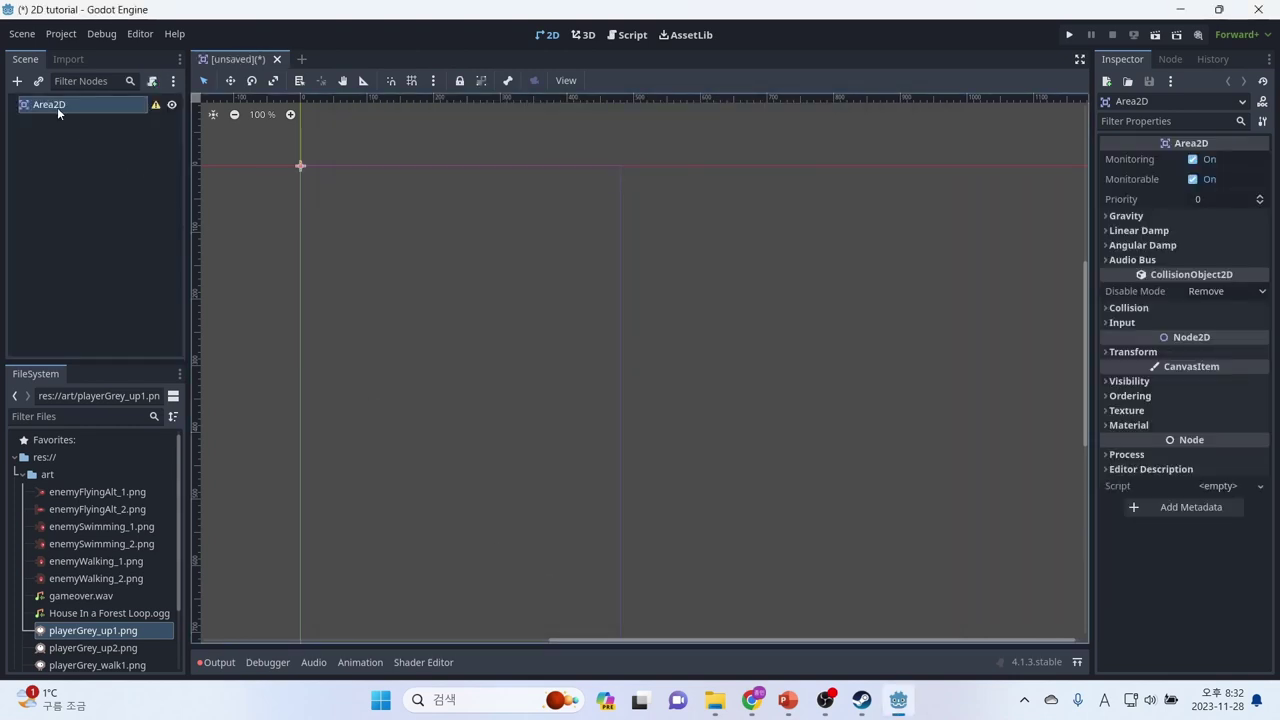
Cancel the Save Scene As dialog and begin renaming the Area2D root node
{"action": "left_click", "coordinate": [70, 112]}
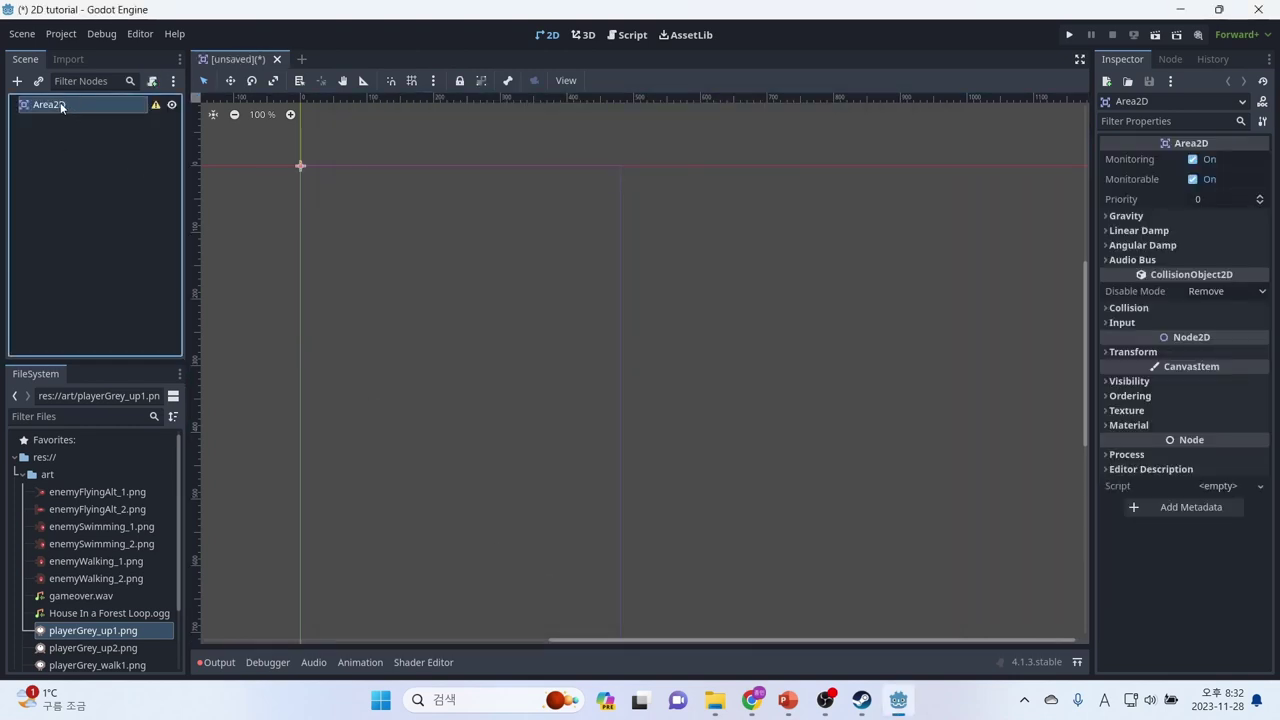
{"action": "left_click", "coordinate": [72, 139]}
{"action": "key", "text": "ctrl+s"}
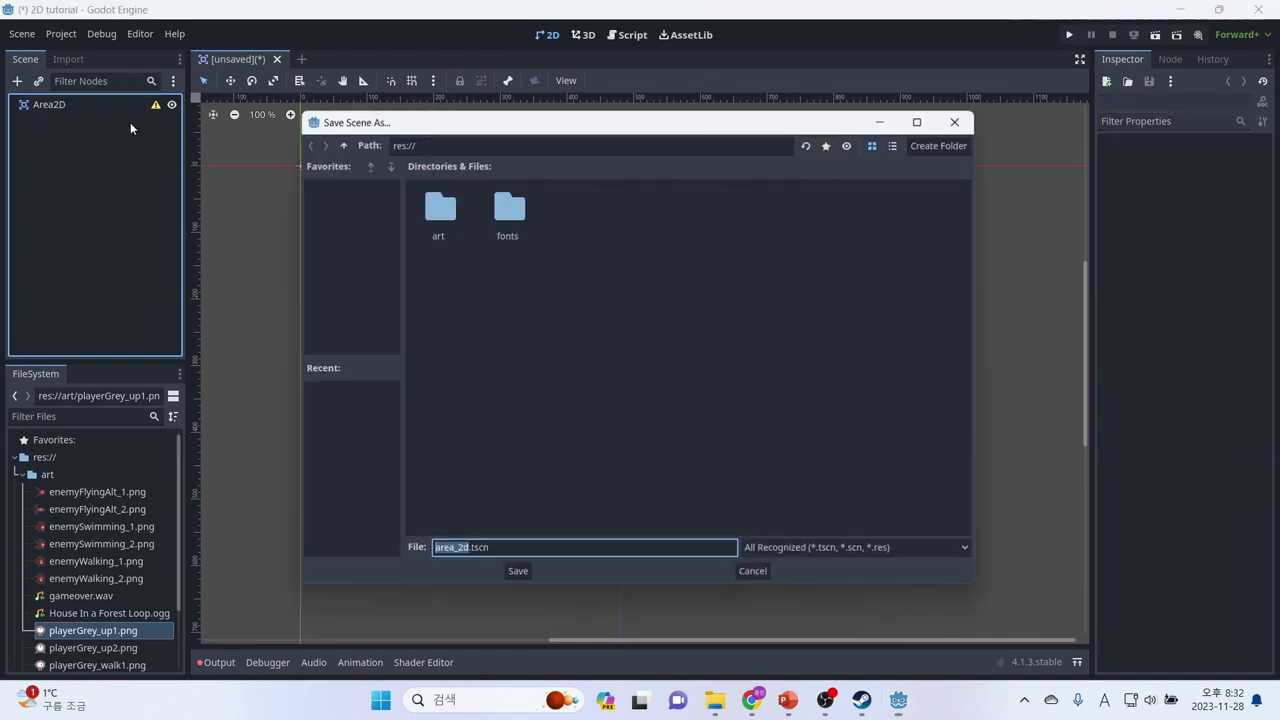
{"action": "left_click", "coordinate": [465, 556]}
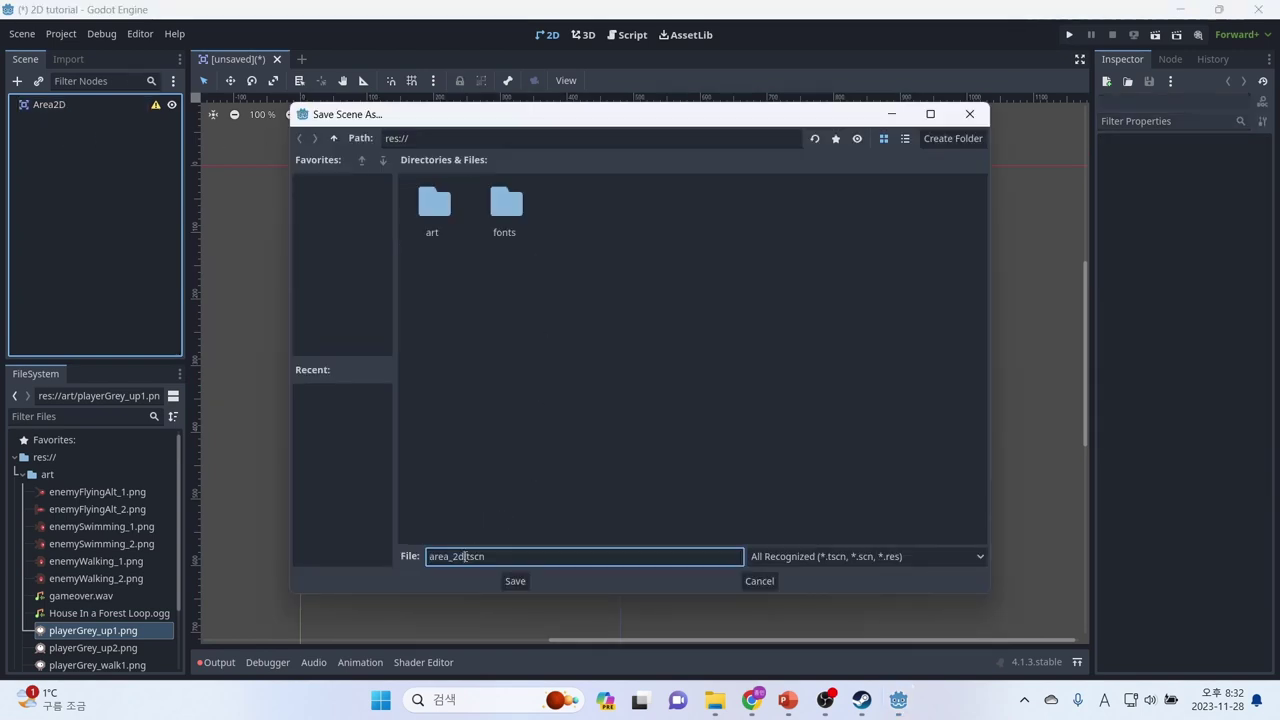
{"action": "left_click", "coordinate": [776, 583]}
{"action": "double_click", "coordinate": [86, 106]}
{"action": "type", "text": "Player"}
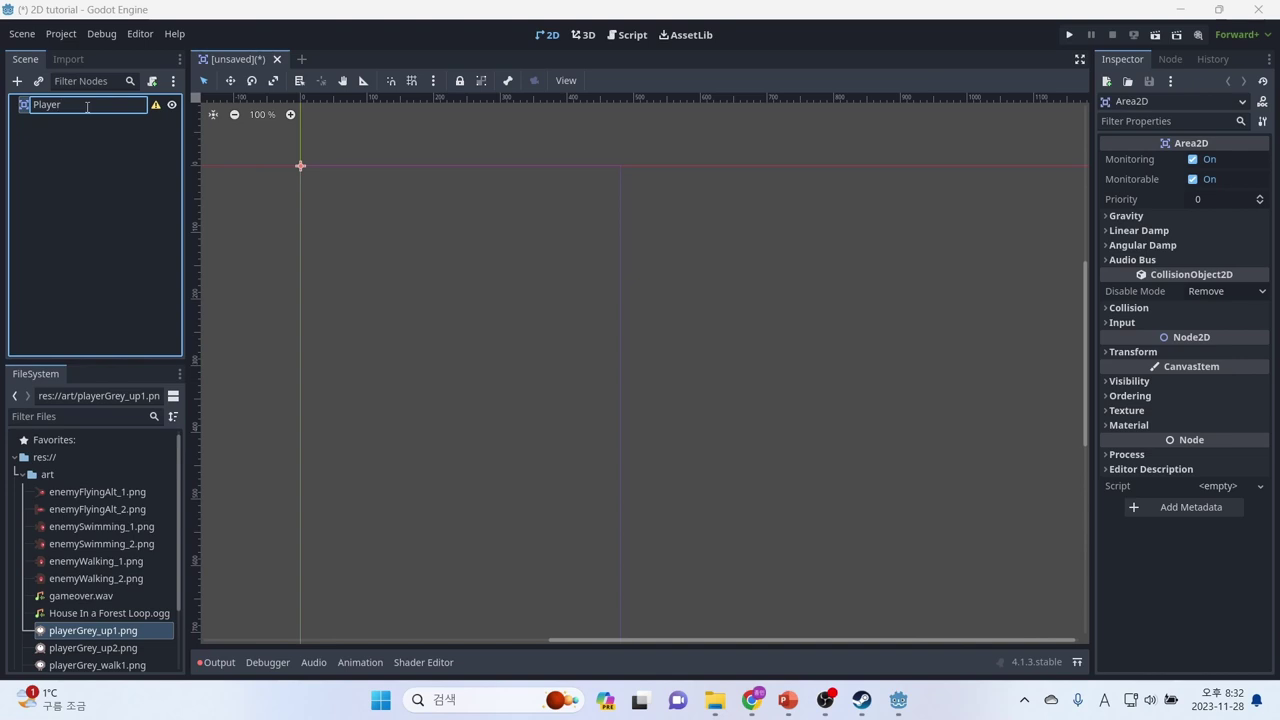
Name the root node Player and save the scene as player.tscn
{"action": "key", "text": "Return"}
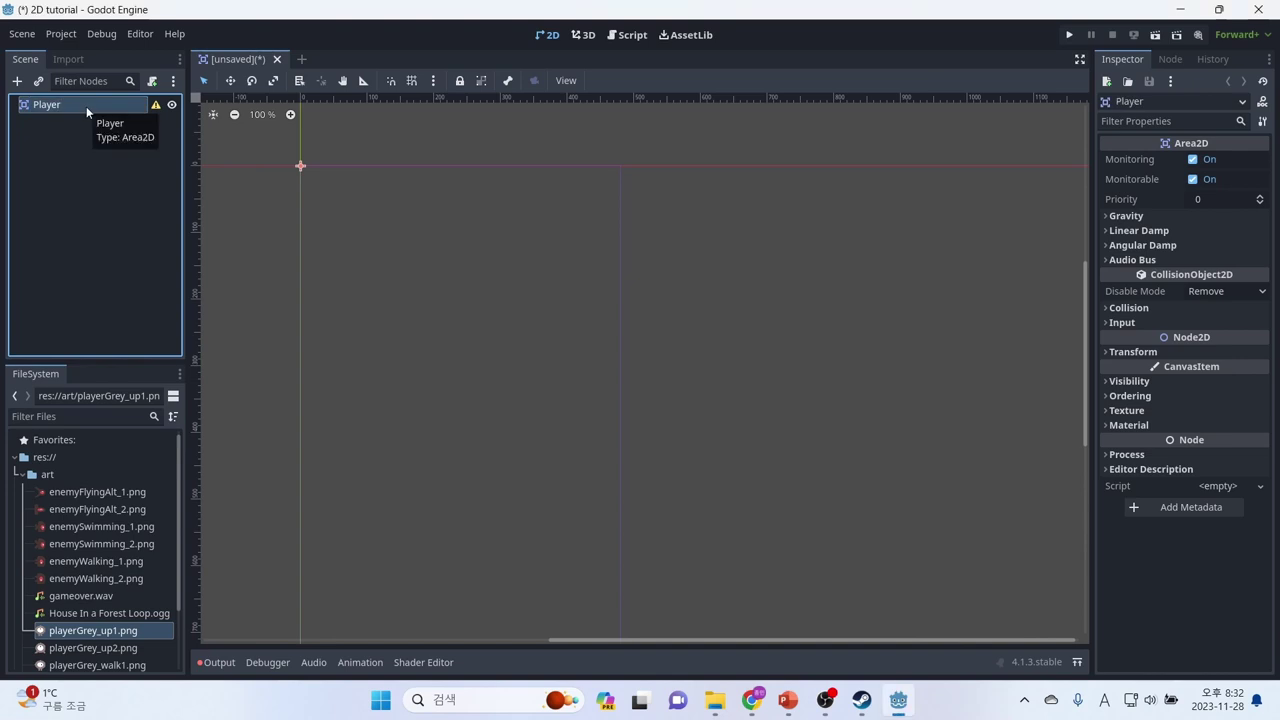
{"action": "left_click", "coordinate": [87, 132]}
{"action": "left_click", "coordinate": [51, 108]}
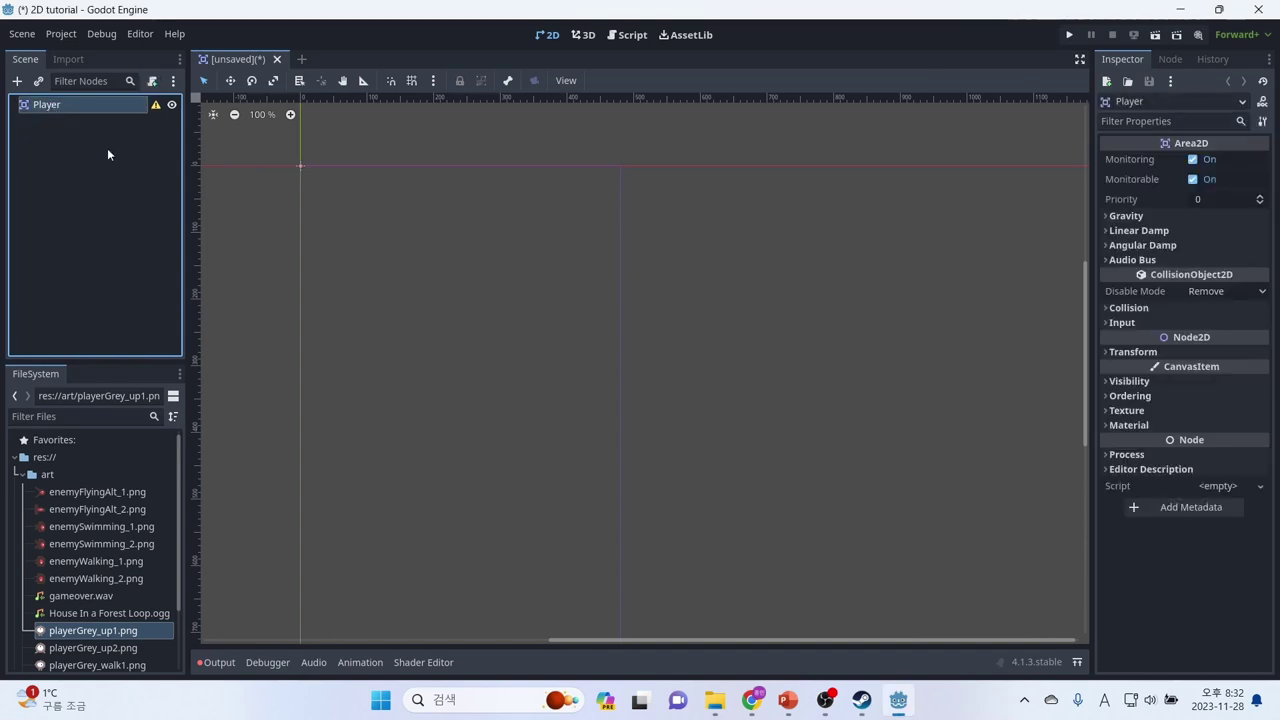
{"action": "key", "text": "ctrl+s"}
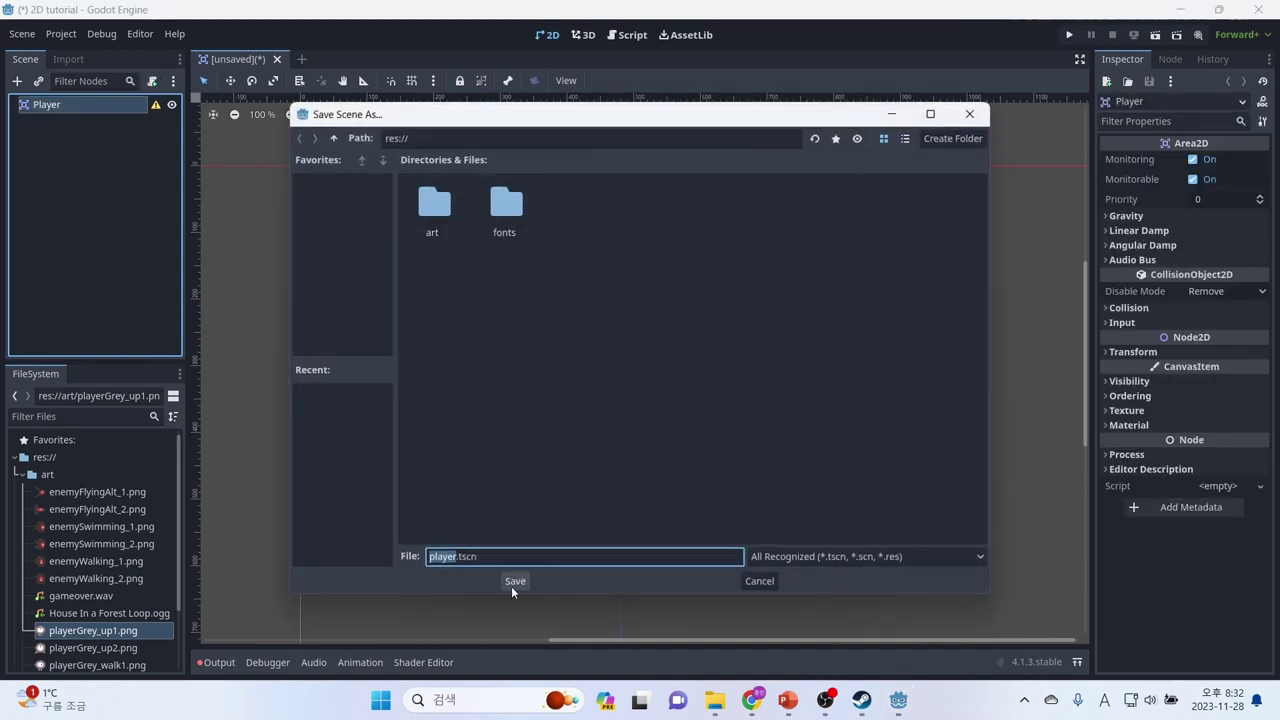
{"action": "left_click", "coordinate": [512, 582]}
{"action": "left_click", "coordinate": [20, 478]}
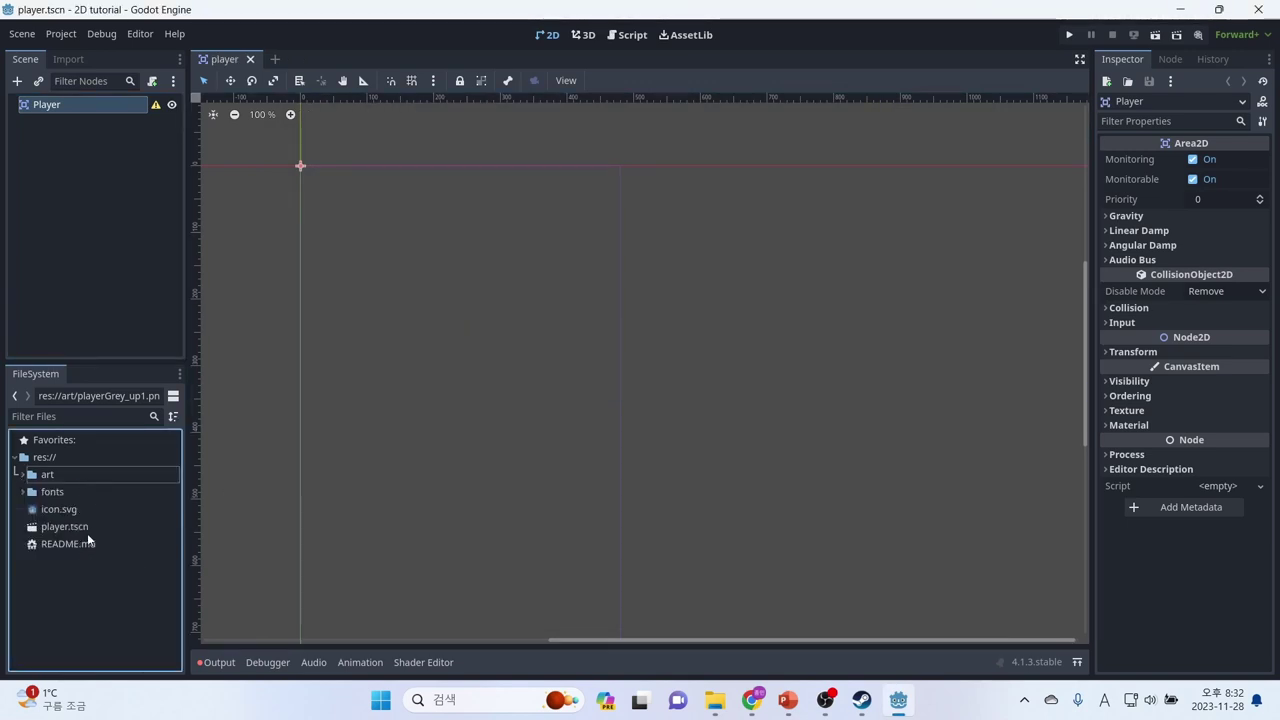
{"action": "left_click", "coordinate": [64, 527]}
{"action": "left_click", "coordinate": [85, 258]}
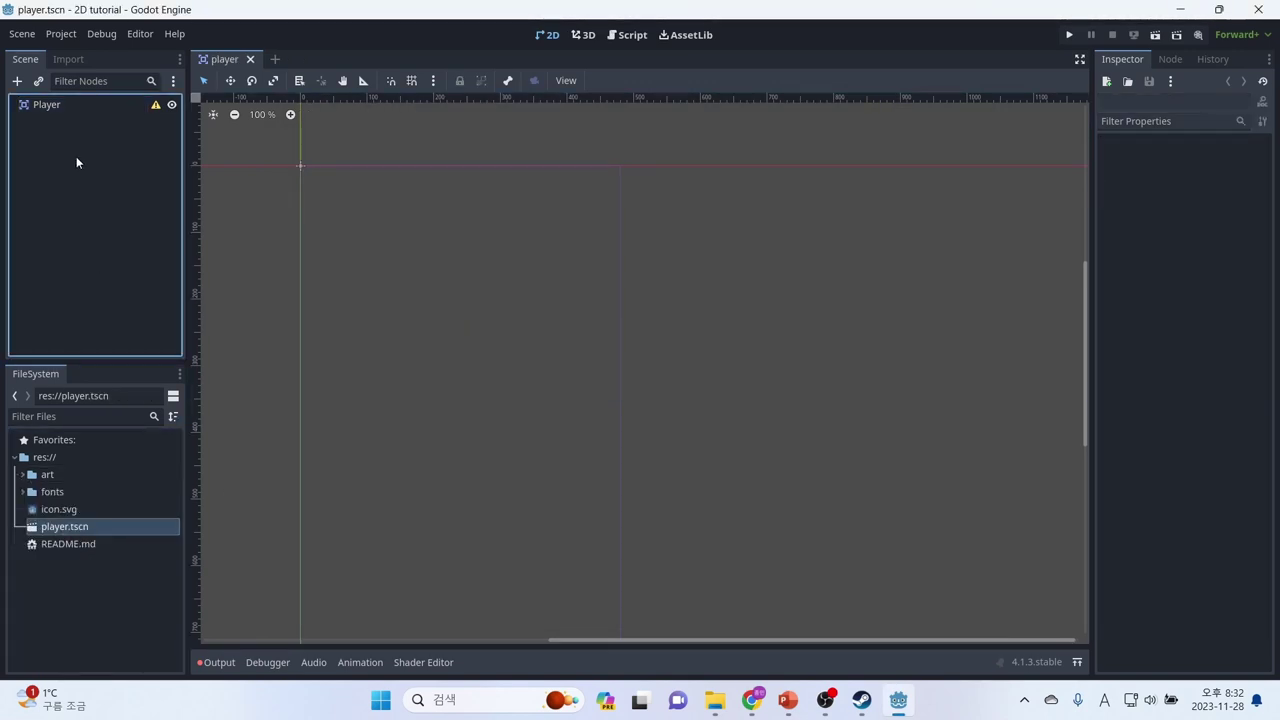
Add an AnimatedSprite2D child node under Player, found by searching 'animated'
{"action": "left_click", "coordinate": [44, 107]}
{"action": "left_click", "coordinate": [16, 81]}
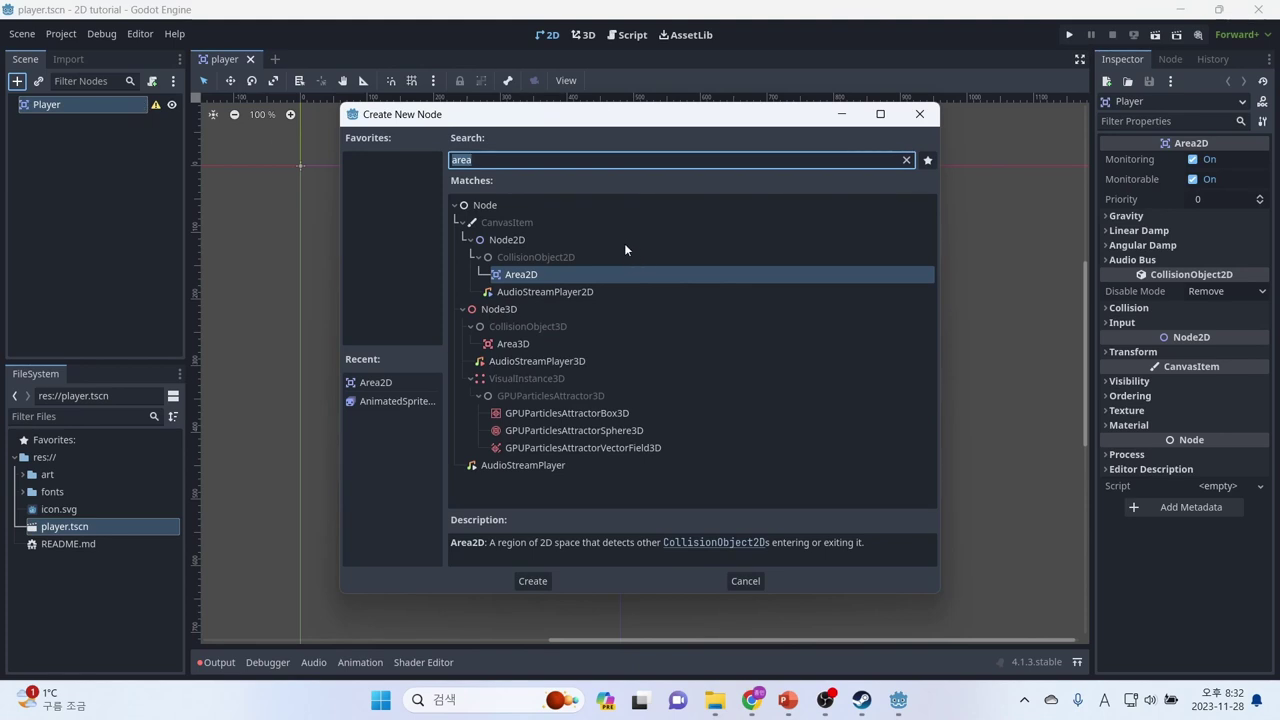
{"action": "type", "text": "anim"}
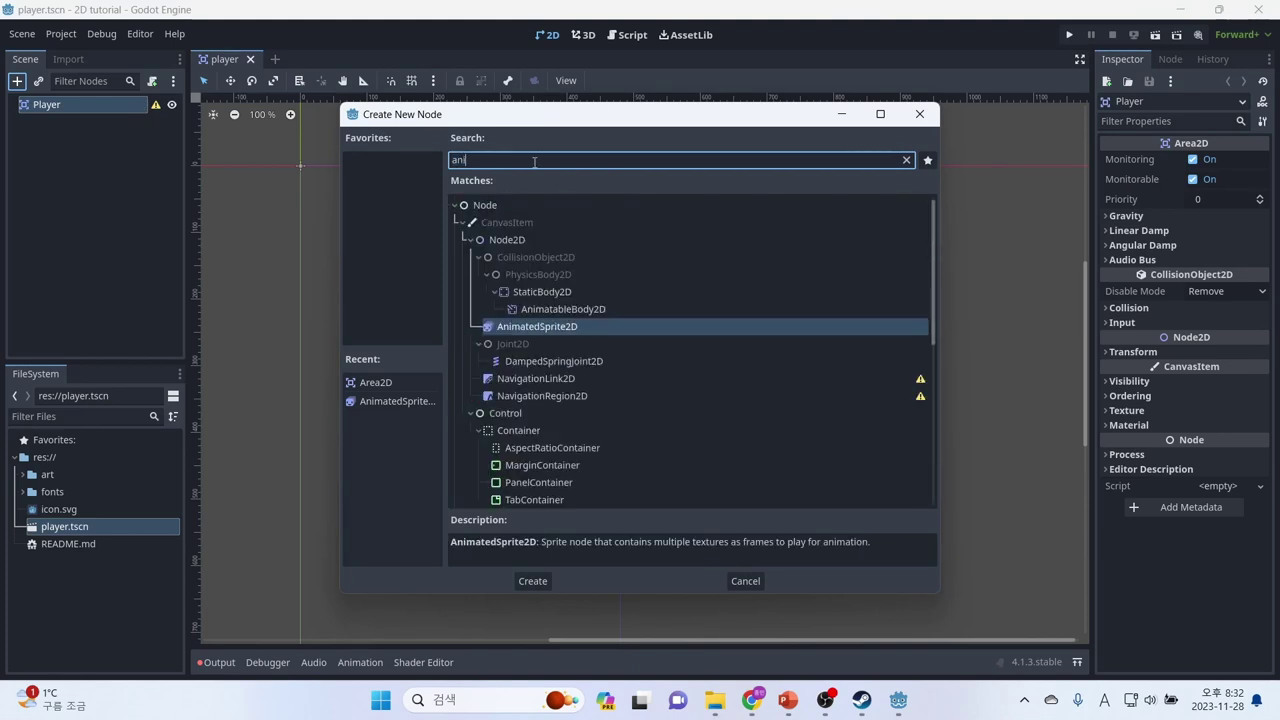
{"action": "type", "text": "ated"}
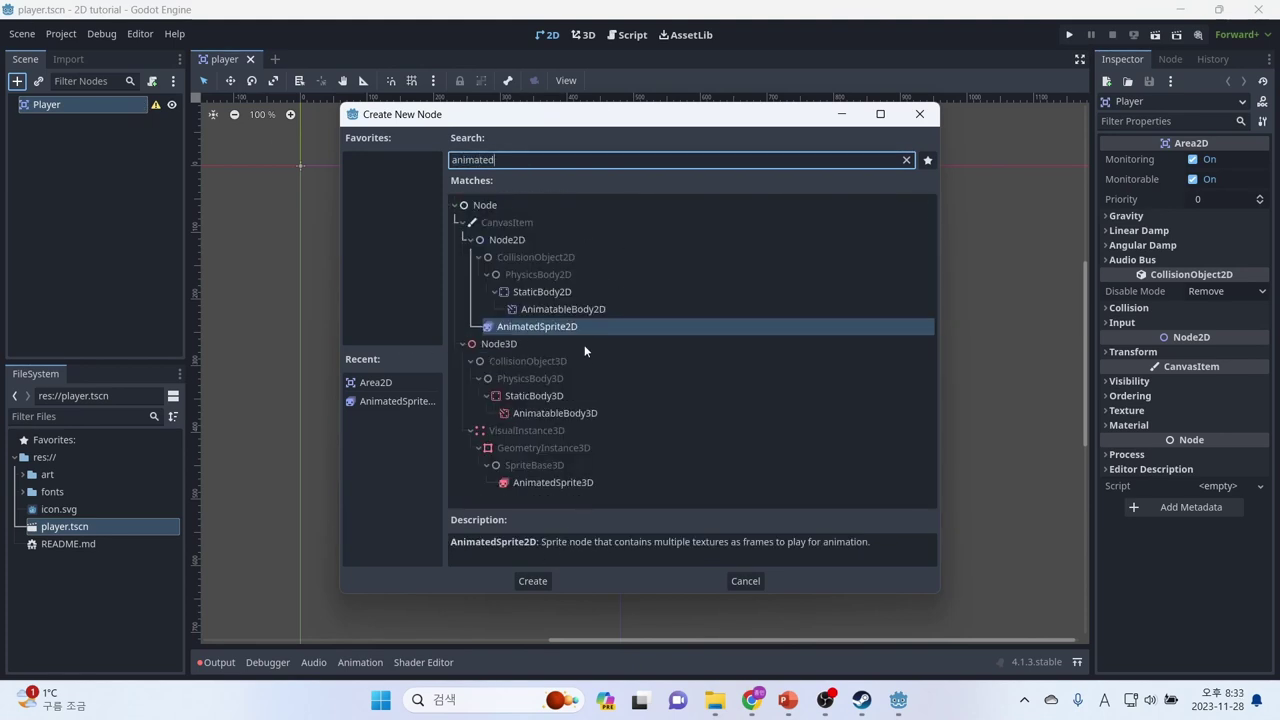
{"action": "left_click", "coordinate": [533, 582]}
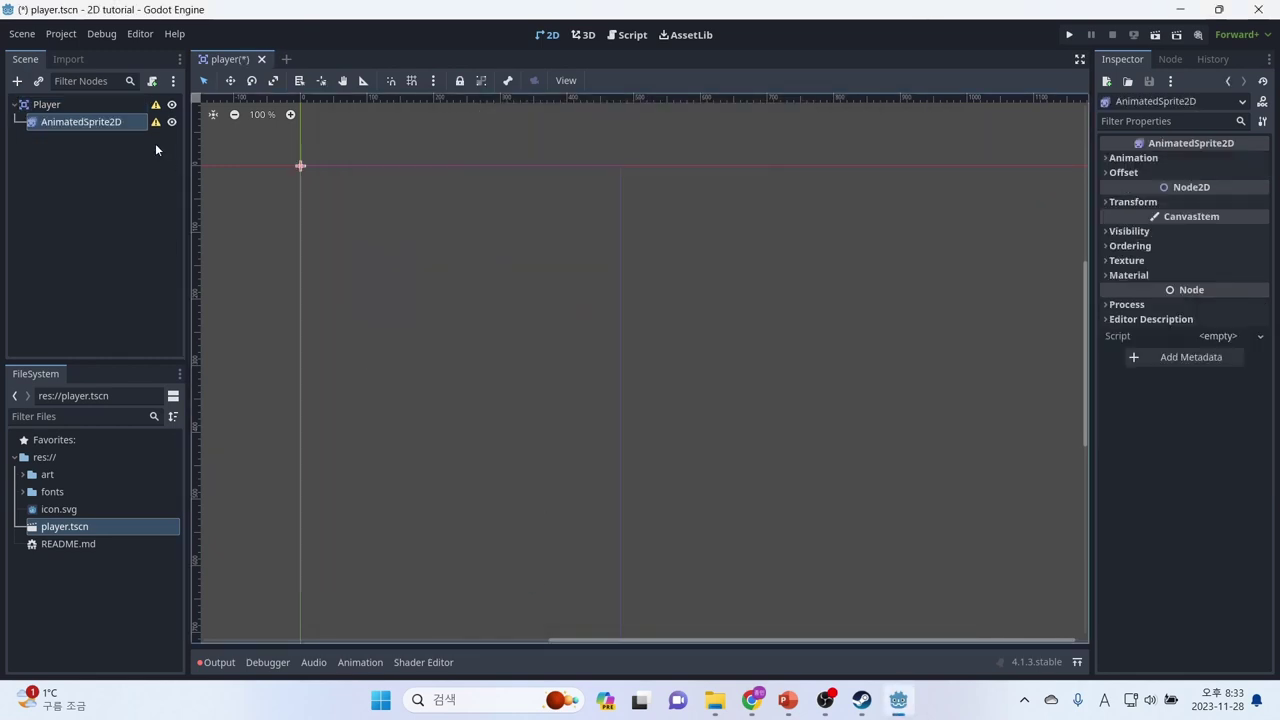
Assign a New SpriteFrames resource to the sprite and open it in the SpriteFrames editor
{"action": "left_click", "coordinate": [108, 125]}
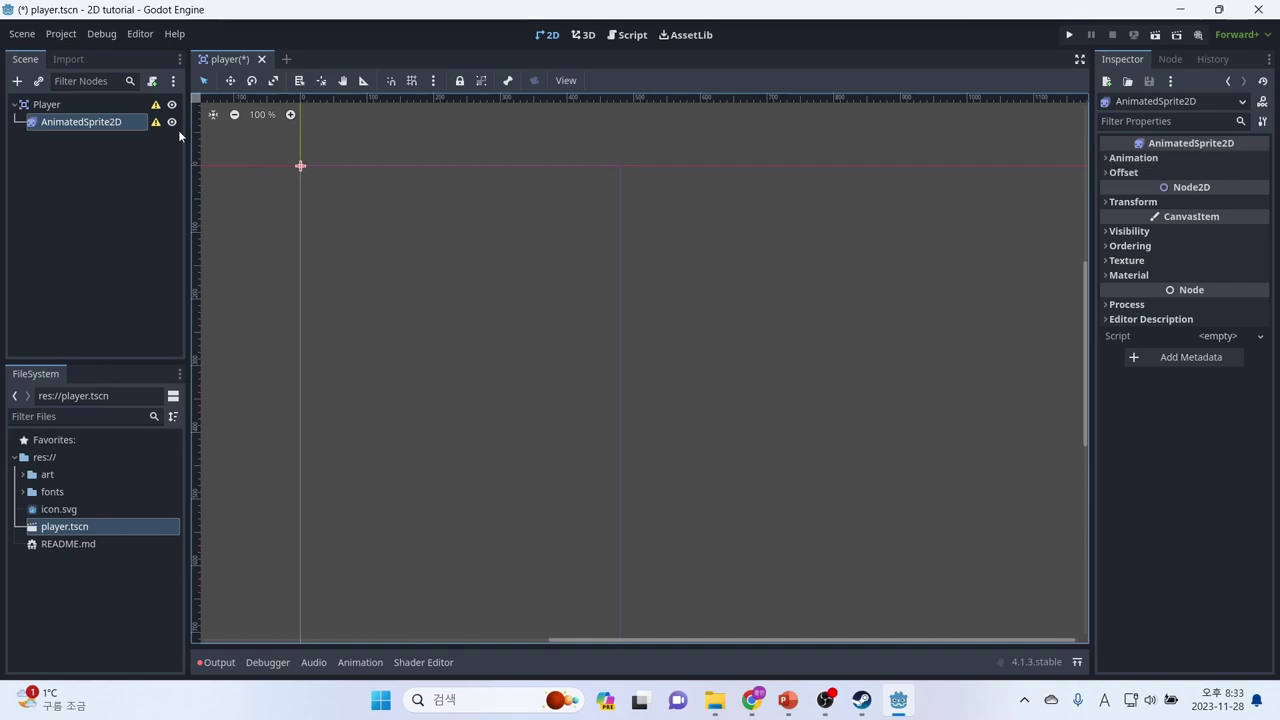
{"action": "left_click", "coordinate": [1157, 160]}
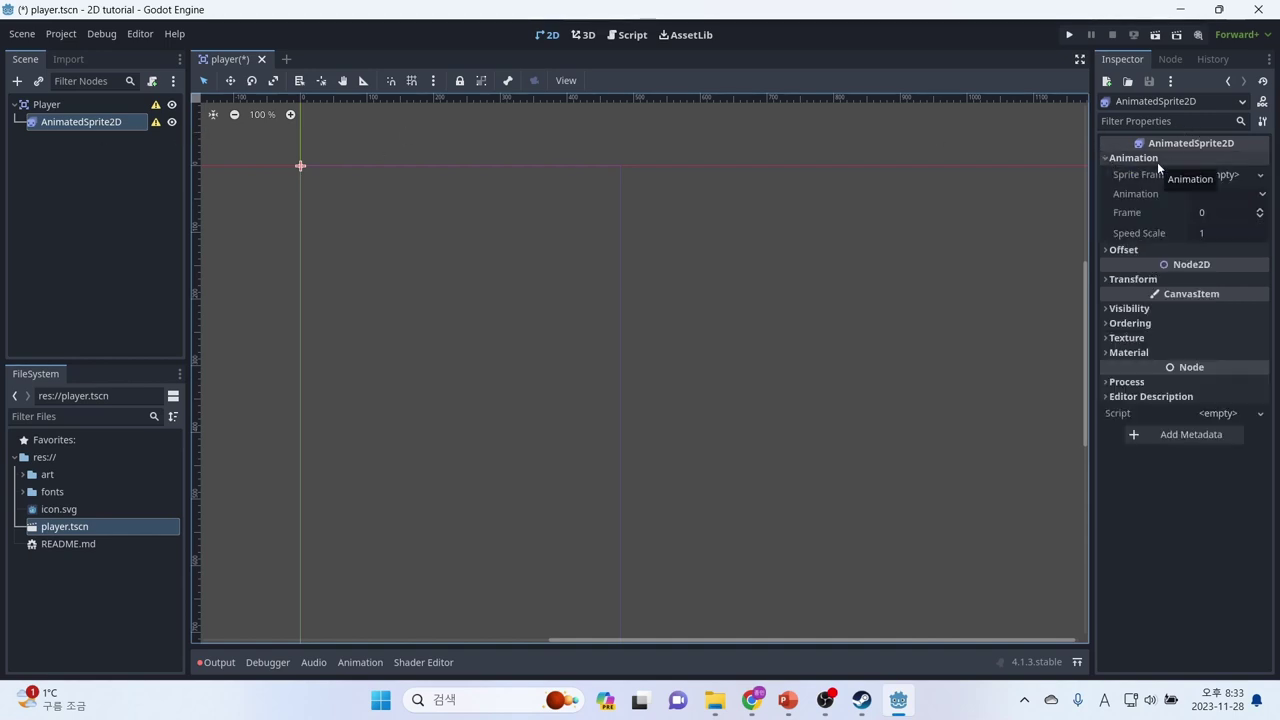
{"action": "left_click", "coordinate": [1260, 174]}
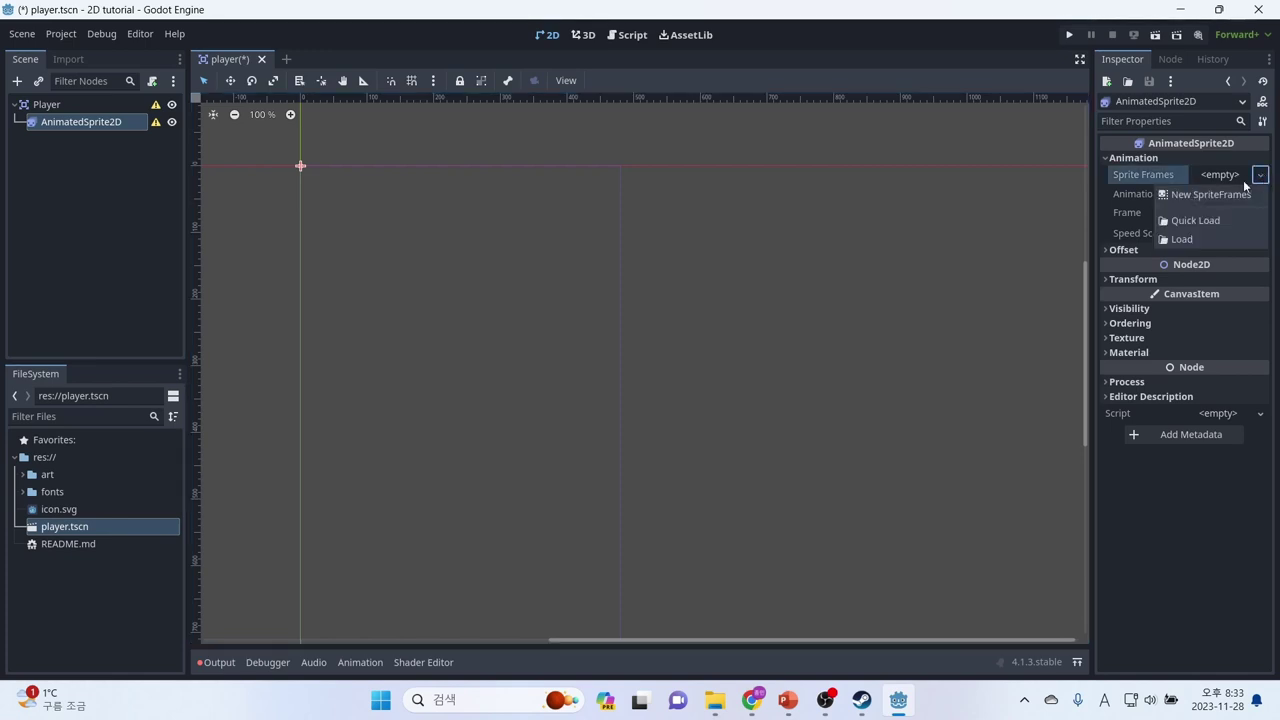
{"action": "left_click", "coordinate": [1220, 197]}
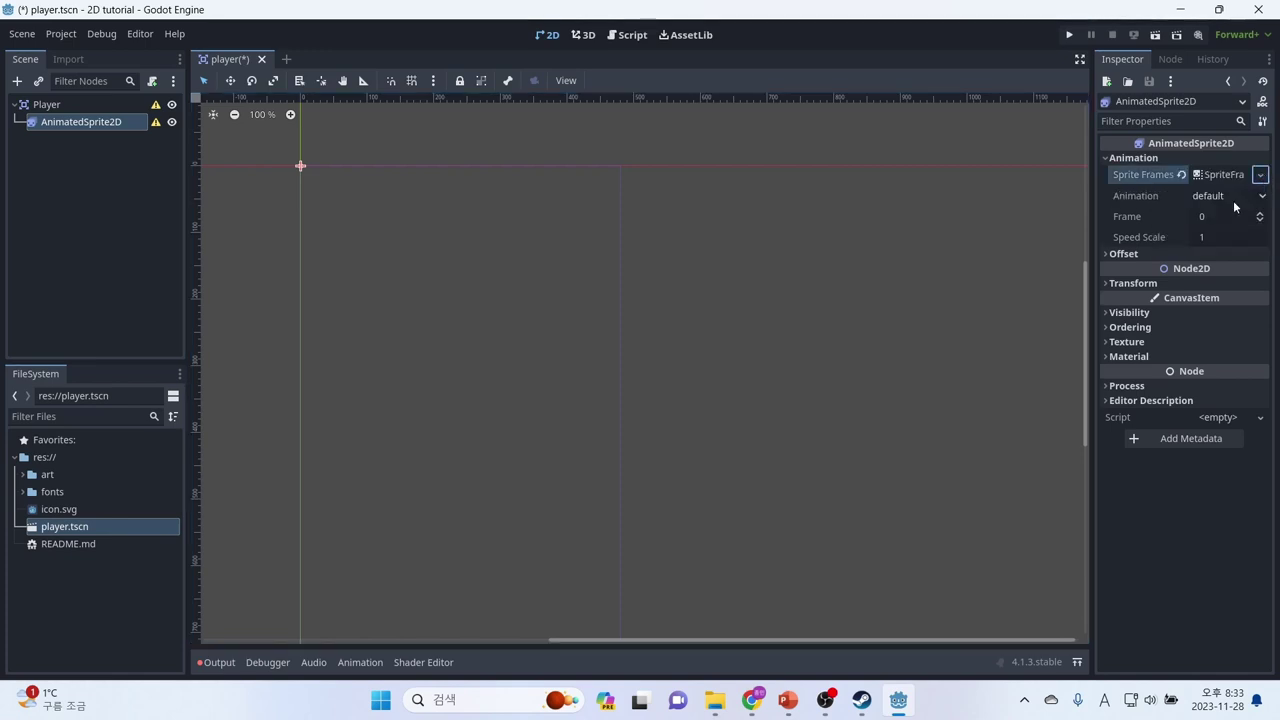
{"action": "left_click", "coordinate": [1210, 175]}
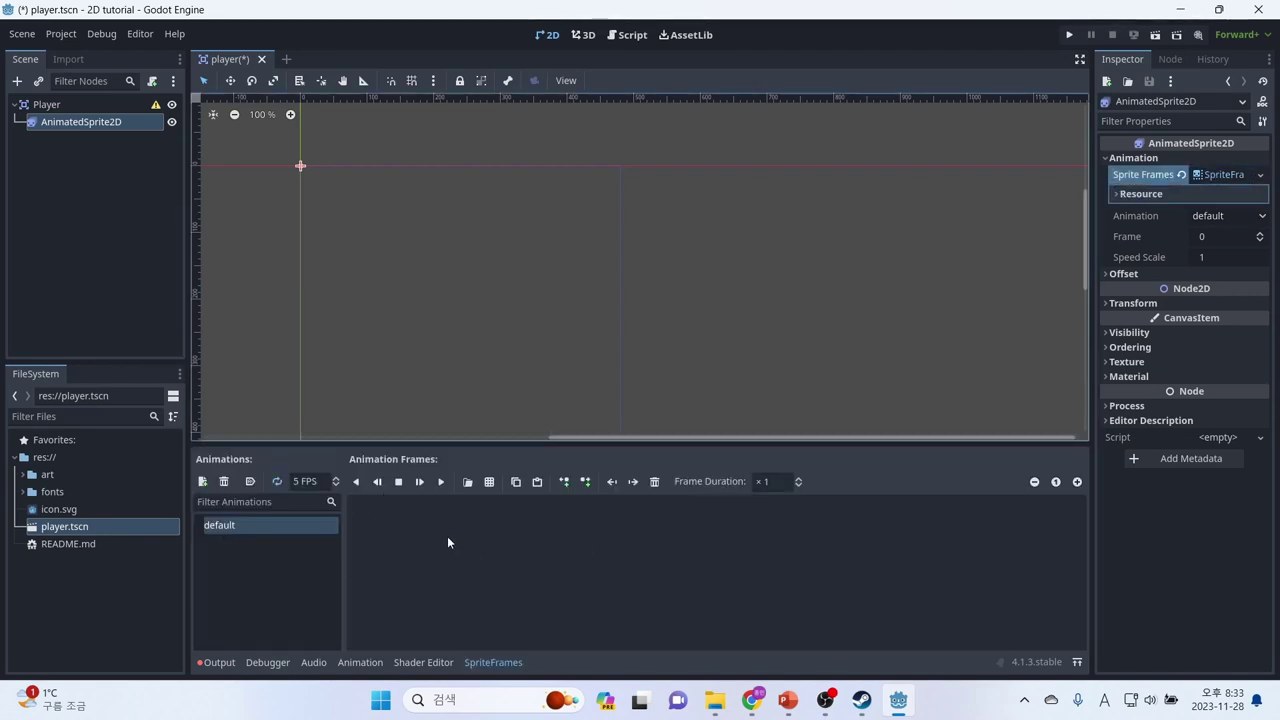
Rename the default animation to 'walk' and add a second animation named 'up'
{"action": "double_click", "coordinate": [268, 522]}
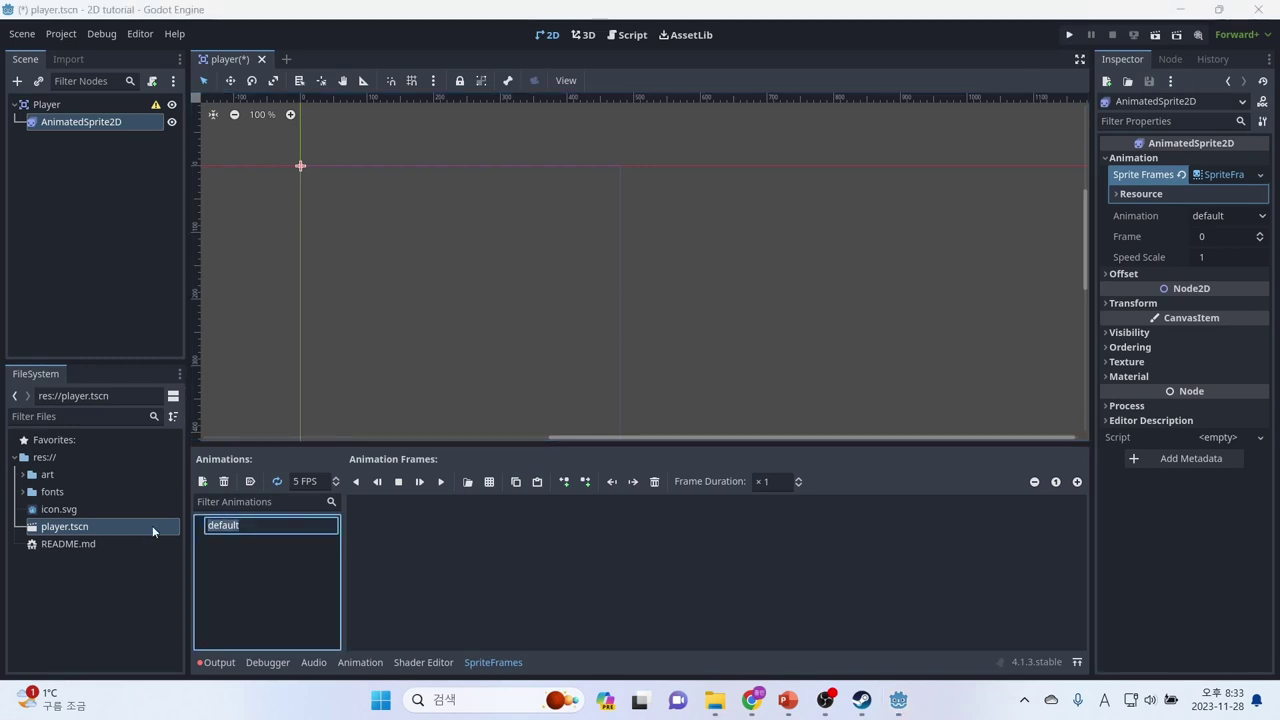
{"action": "type", "text": "walk"}
{"action": "key", "text": "Return"}
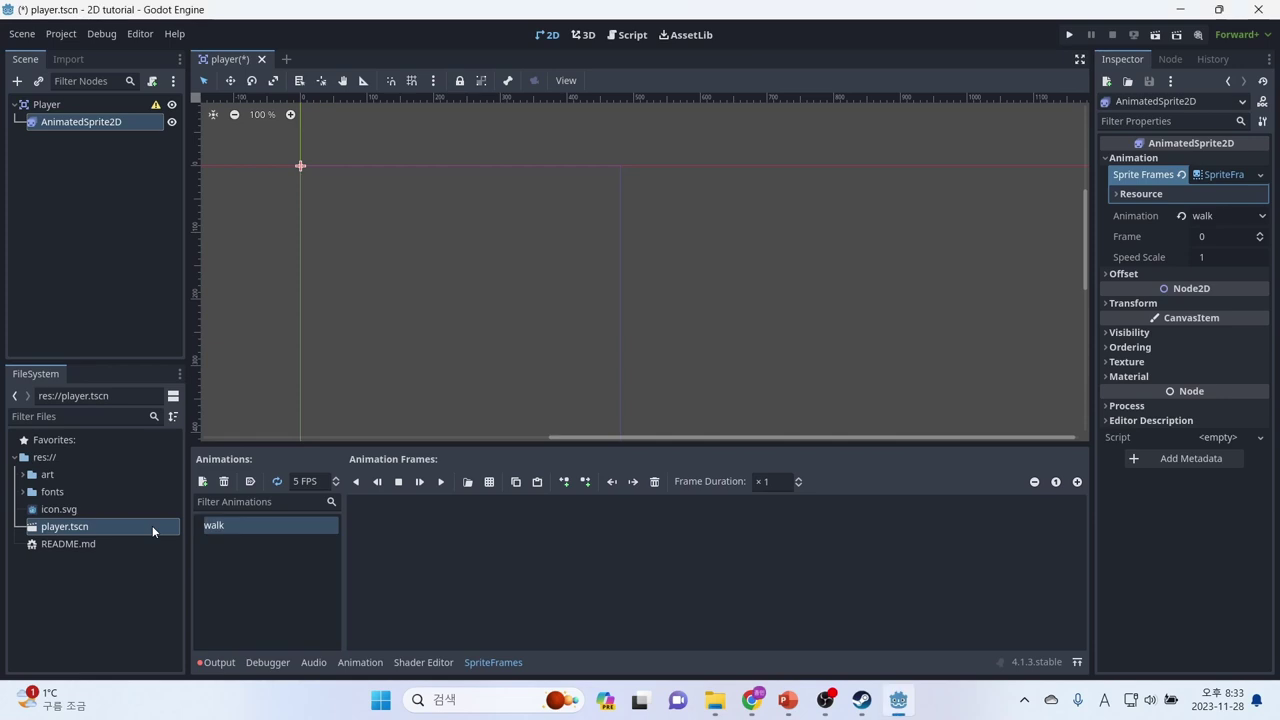
{"action": "left_click", "coordinate": [247, 531]}
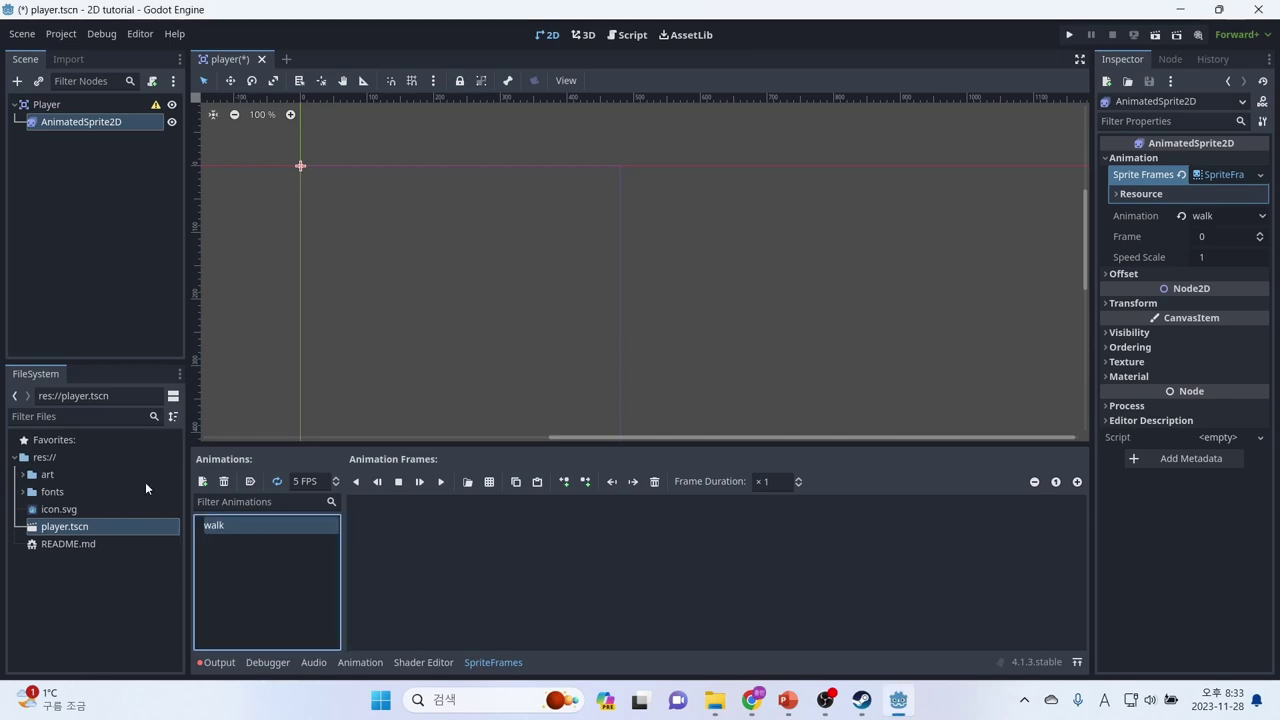
{"action": "left_click", "coordinate": [203, 482]}
{"action": "left_click", "coordinate": [242, 542]}
{"action": "left_click", "coordinate": [249, 526]}
{"action": "left_click", "coordinate": [249, 526]}
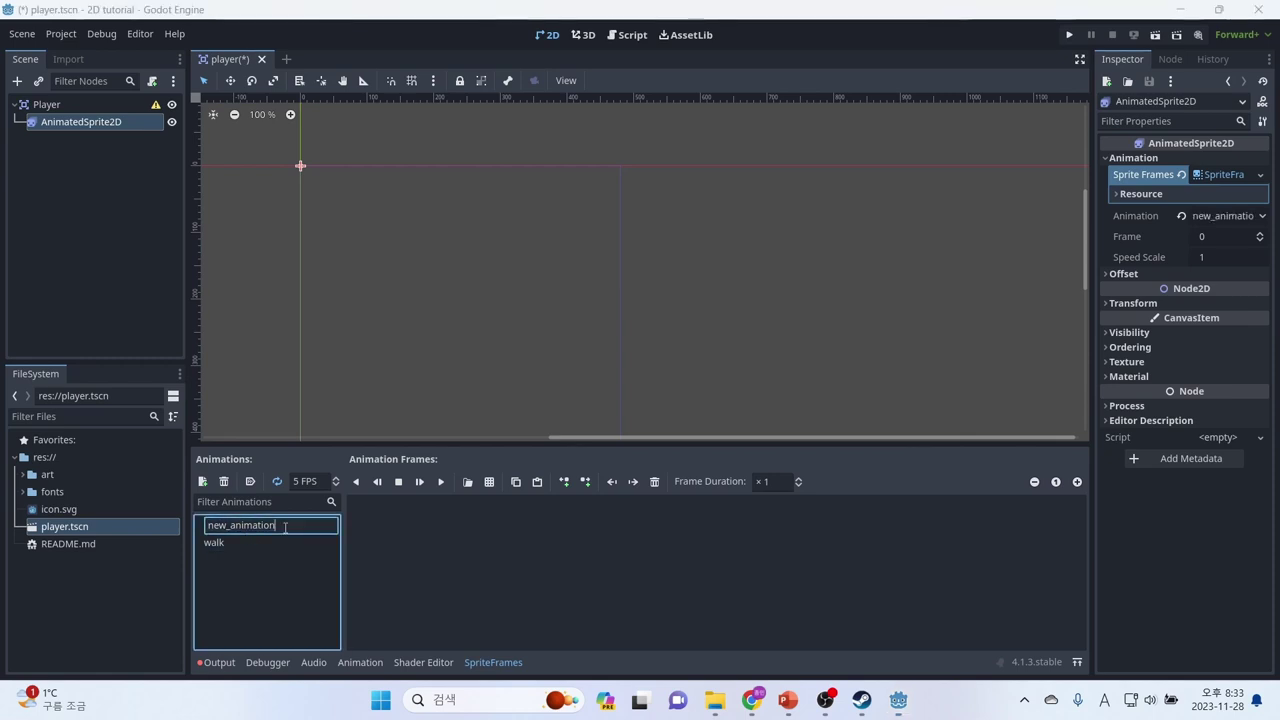
{"action": "key", "text": "BackSpace"}
{"action": "key", "text": "BackSpace"}
{"action": "key", "text": "BackSpace"}
{"action": "type", "text": "u"}
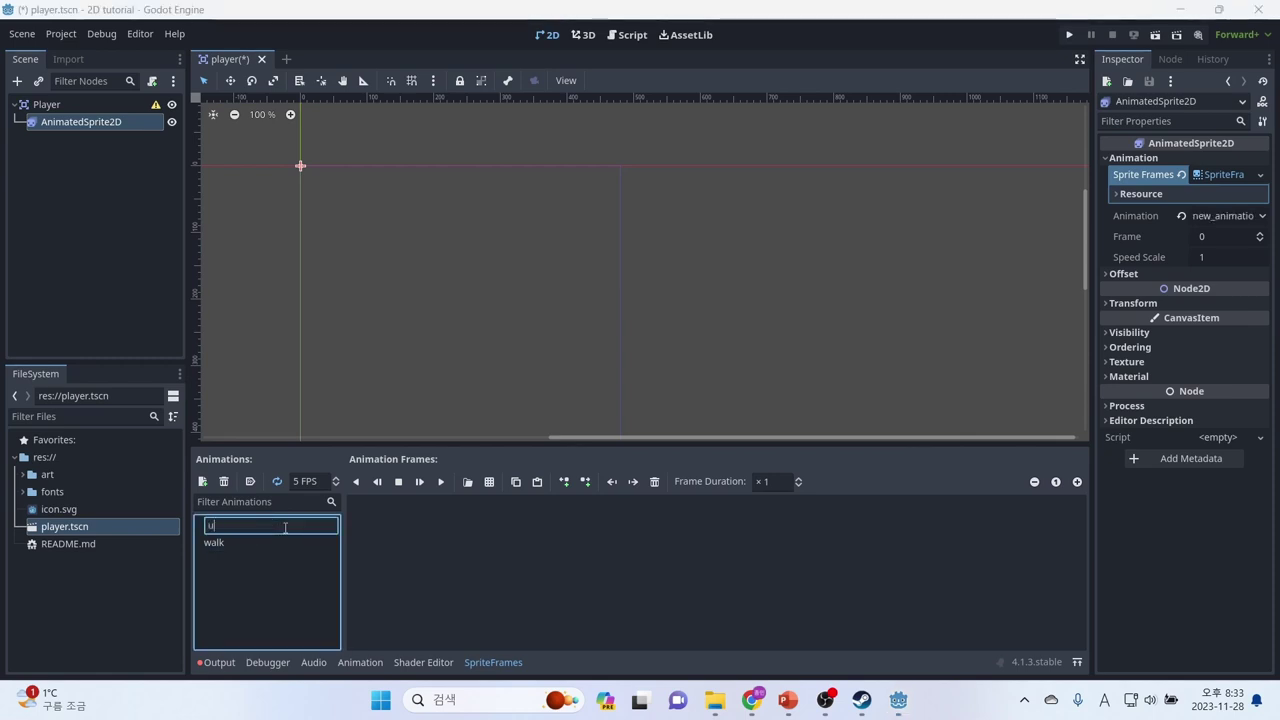
{"action": "type", "text": "p"}
{"action": "key", "text": "Return"}
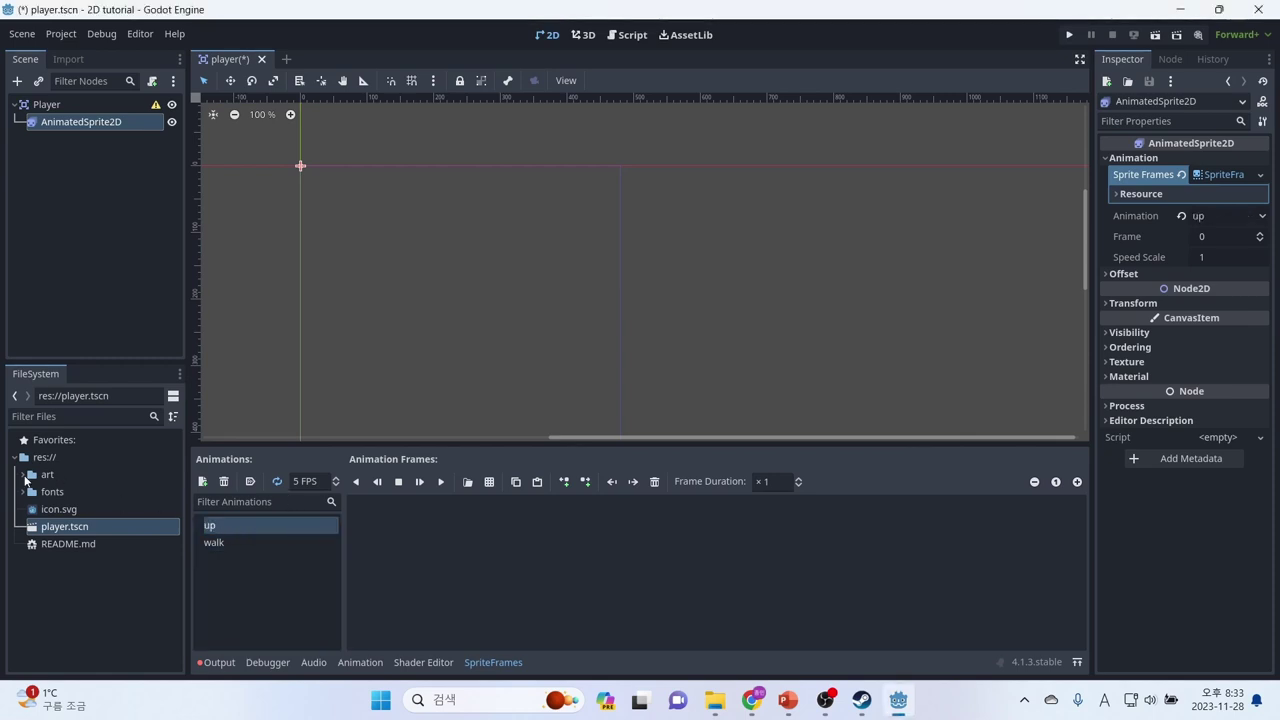
Add playerGrey_up1 and up2 as frames of 'up', and playerGrey_walk1 and walk2 to 'walk'
{"action": "left_click", "coordinate": [23, 475]}
{"action": "scroll", "coordinate": [137, 581], "scroll_direction": "down", "scroll_amount": 3}
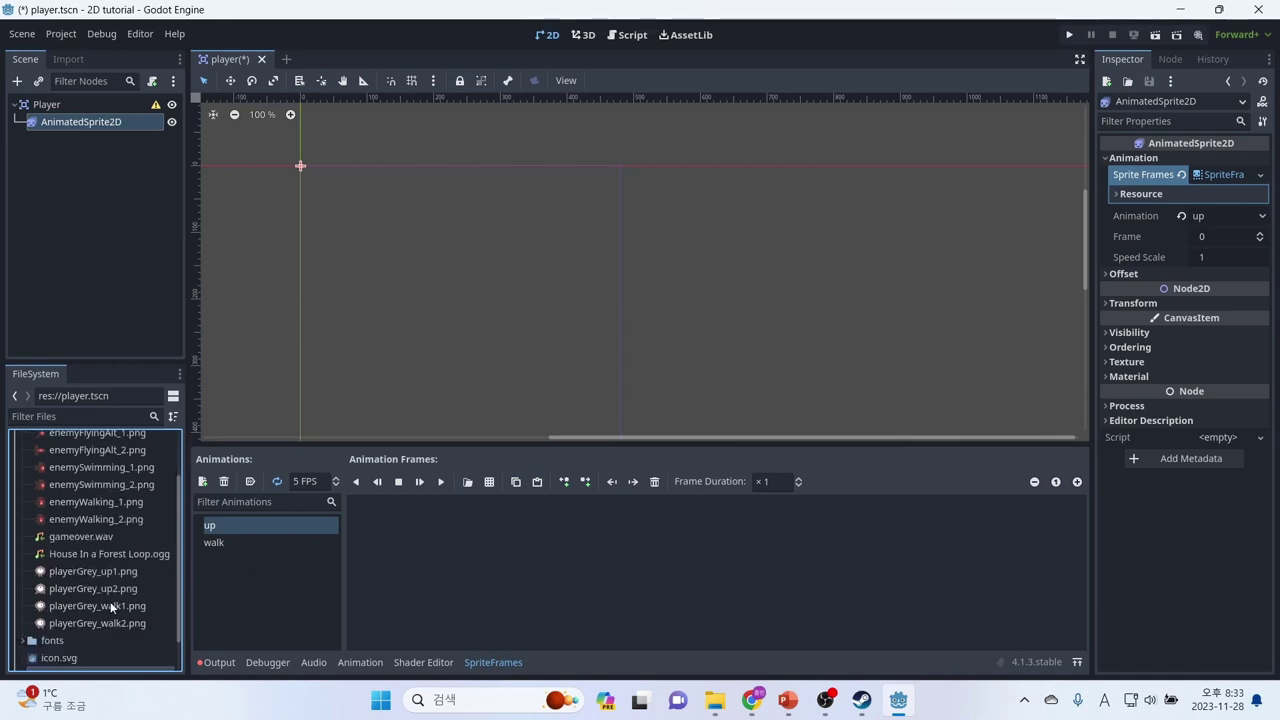
{"action": "left_click_drag", "start_coordinate": [55, 571], "coordinate": [400, 532]}
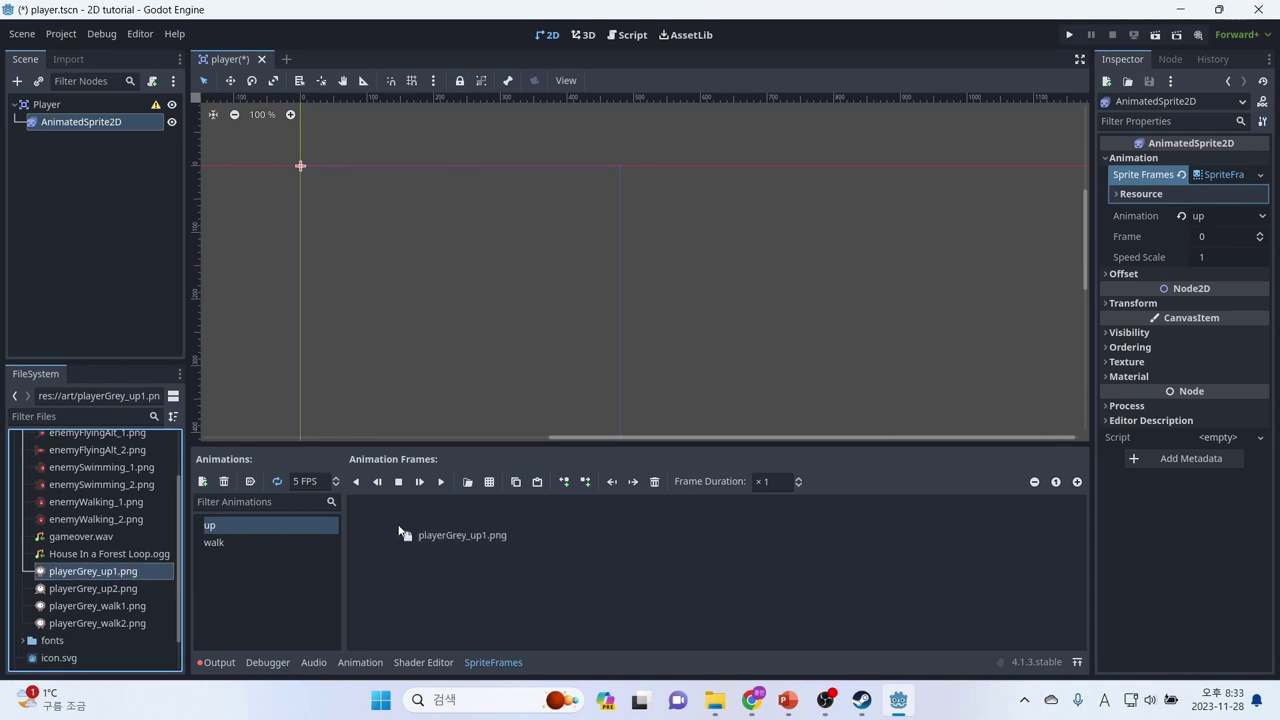
{"action": "left_click_drag", "start_coordinate": [93, 588], "coordinate": [502, 539]}
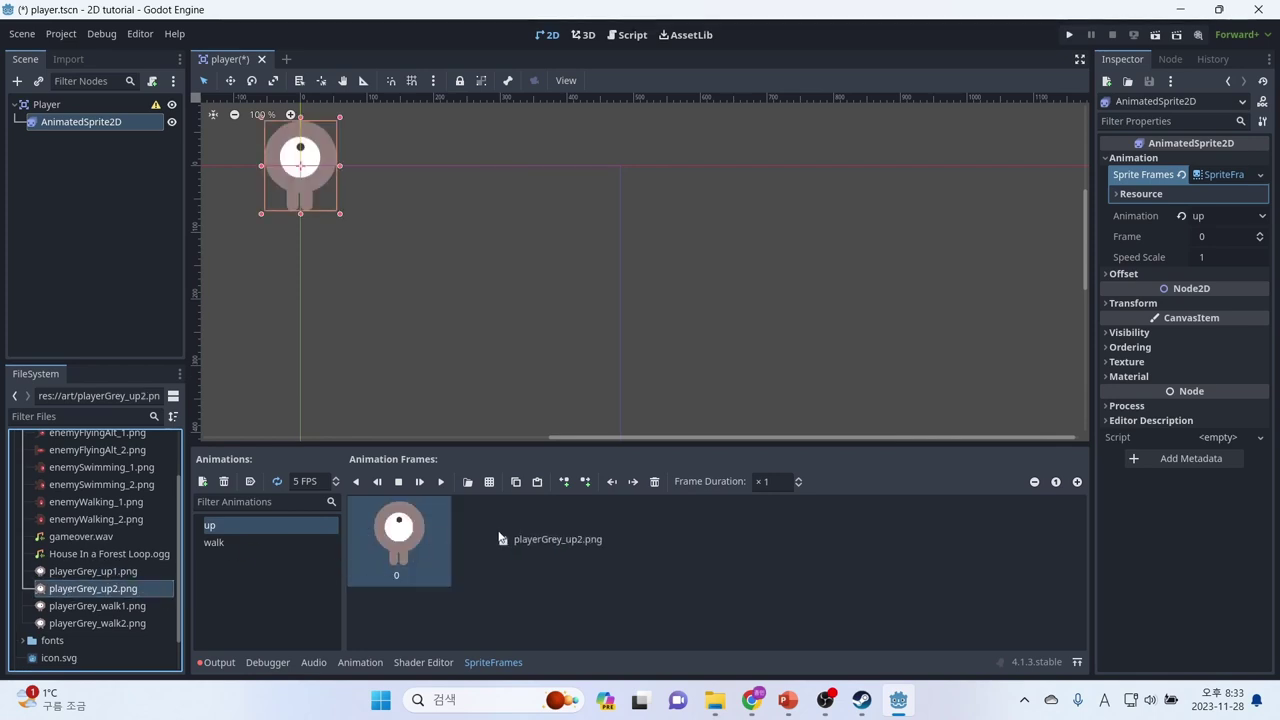
{"action": "left_click", "coordinate": [213, 542]}
{"action": "mouse_move", "coordinate": [50, 606]}
{"action": "left_mouse_down"}
{"action": "mouse_move", "coordinate": [425, 580]}
{"action": "mouse_move", "coordinate": [398, 535]}
{"action": "left_mouse_up"}
{"action": "mouse_move", "coordinate": [97, 623]}
{"action": "left_mouse_down"}
{"action": "mouse_move", "coordinate": [396, 580]}
{"action": "mouse_move", "coordinate": [490, 539]}
{"action": "left_mouse_up"}
{"action": "left_click", "coordinate": [458, 541]}
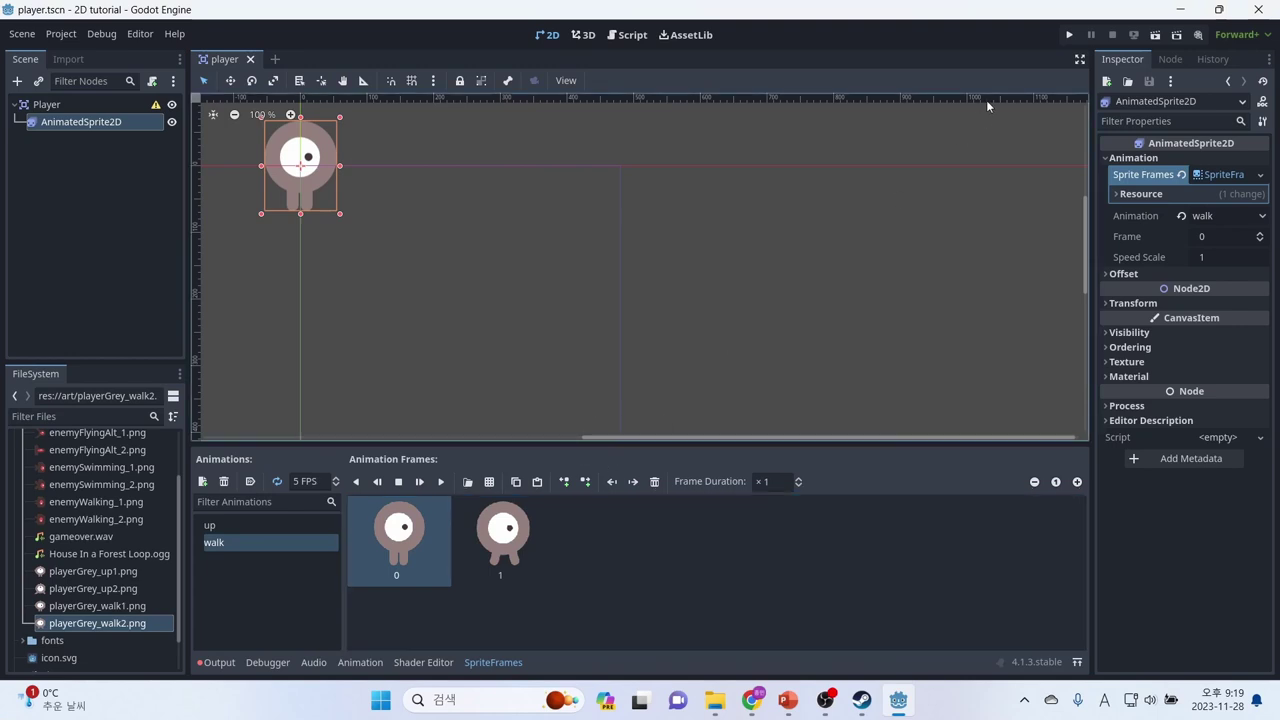
{"action": "left_click", "coordinate": [1071, 37]}
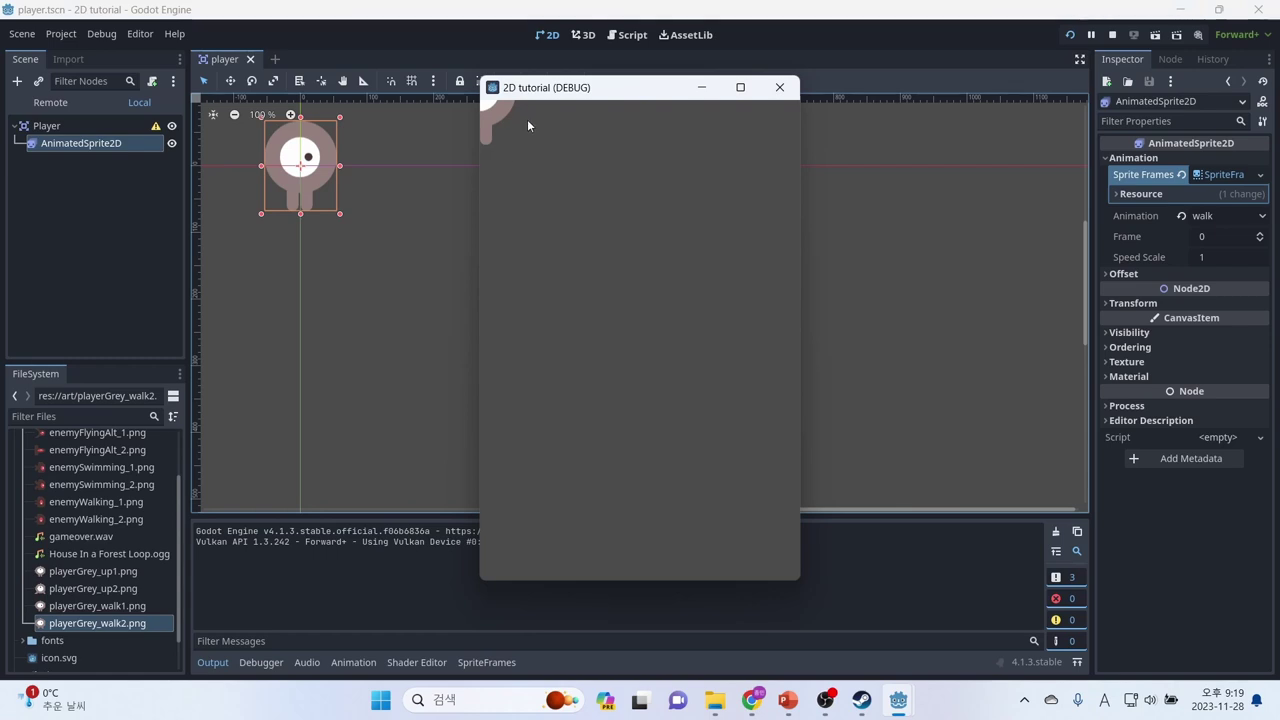
{"action": "left_click", "coordinate": [779, 87]}
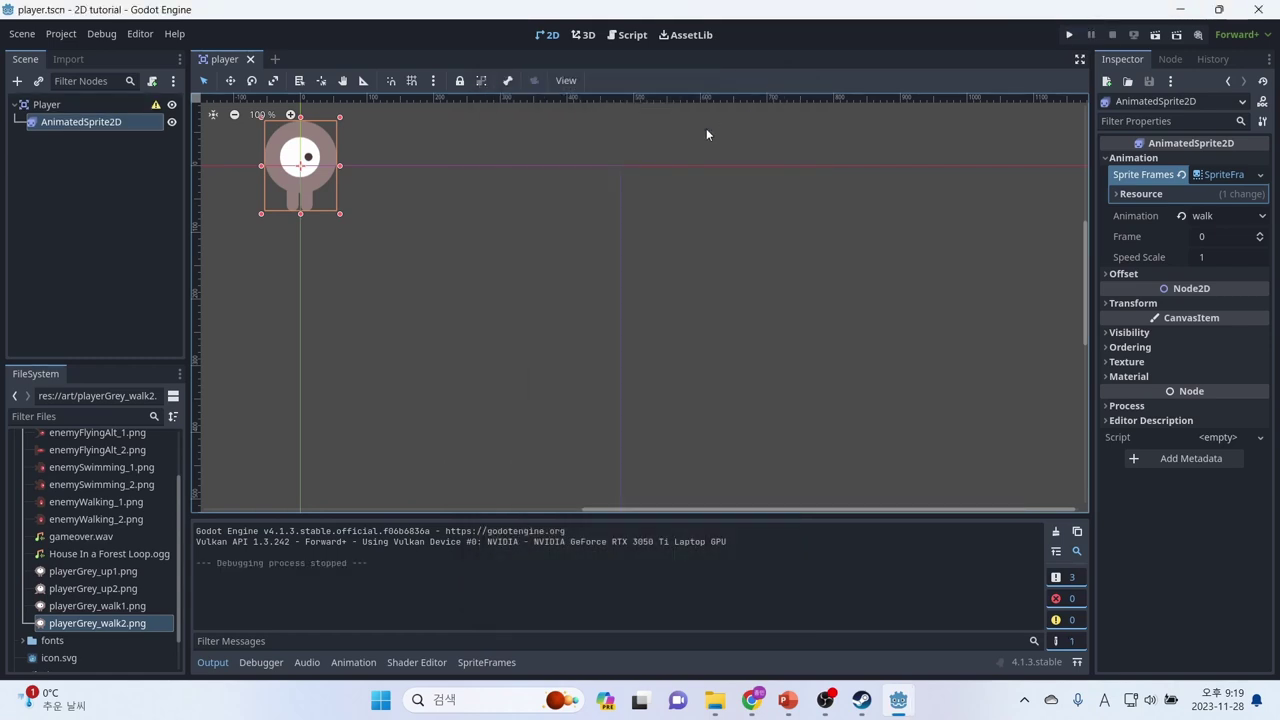
{"action": "left_click", "coordinate": [57, 104]}
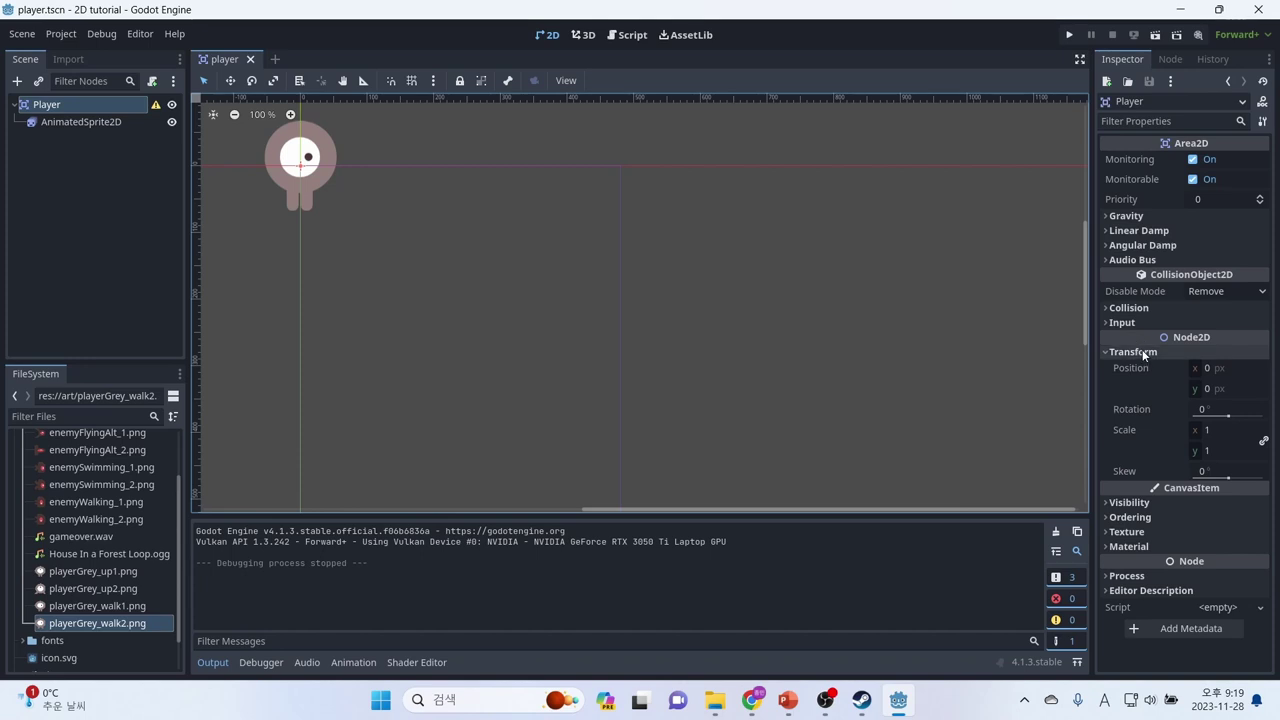
Set the Player's Transform scale to 0.5, then save and test-run the game
{"action": "left_click", "coordinate": [1229, 429]}
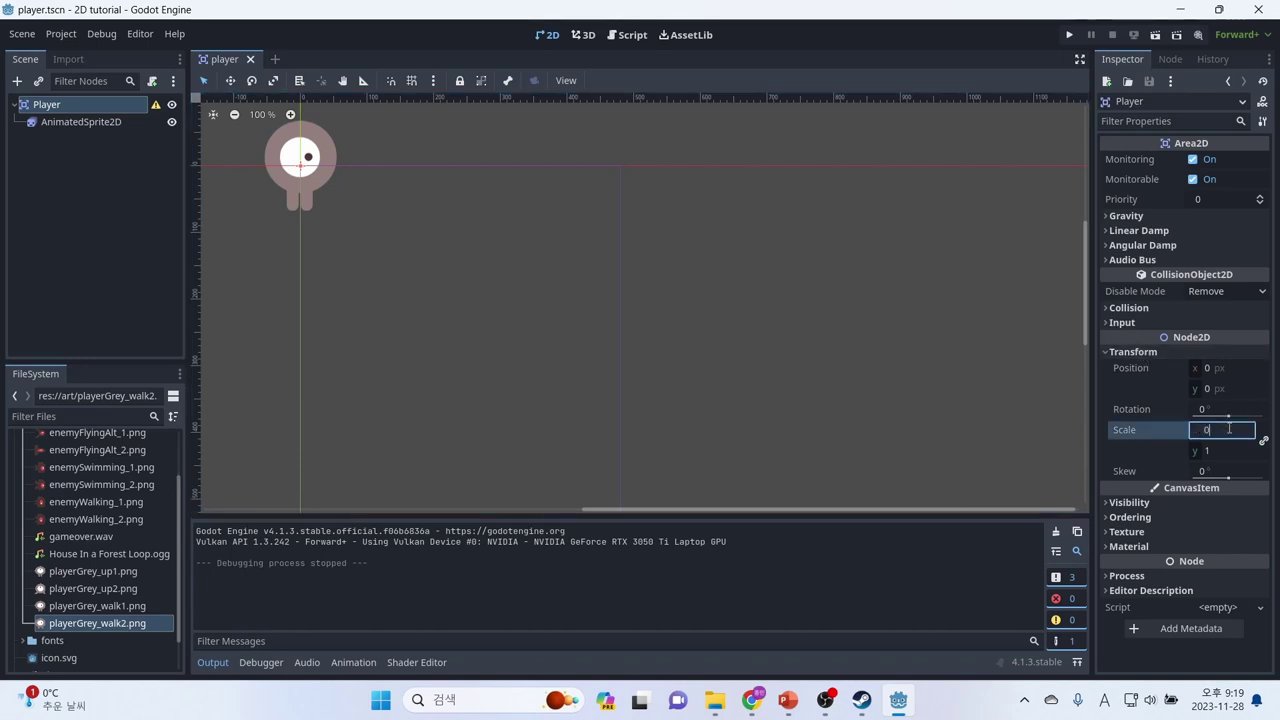
{"action": "type", "text": "0.5"}
{"action": "key", "text": "Return"}
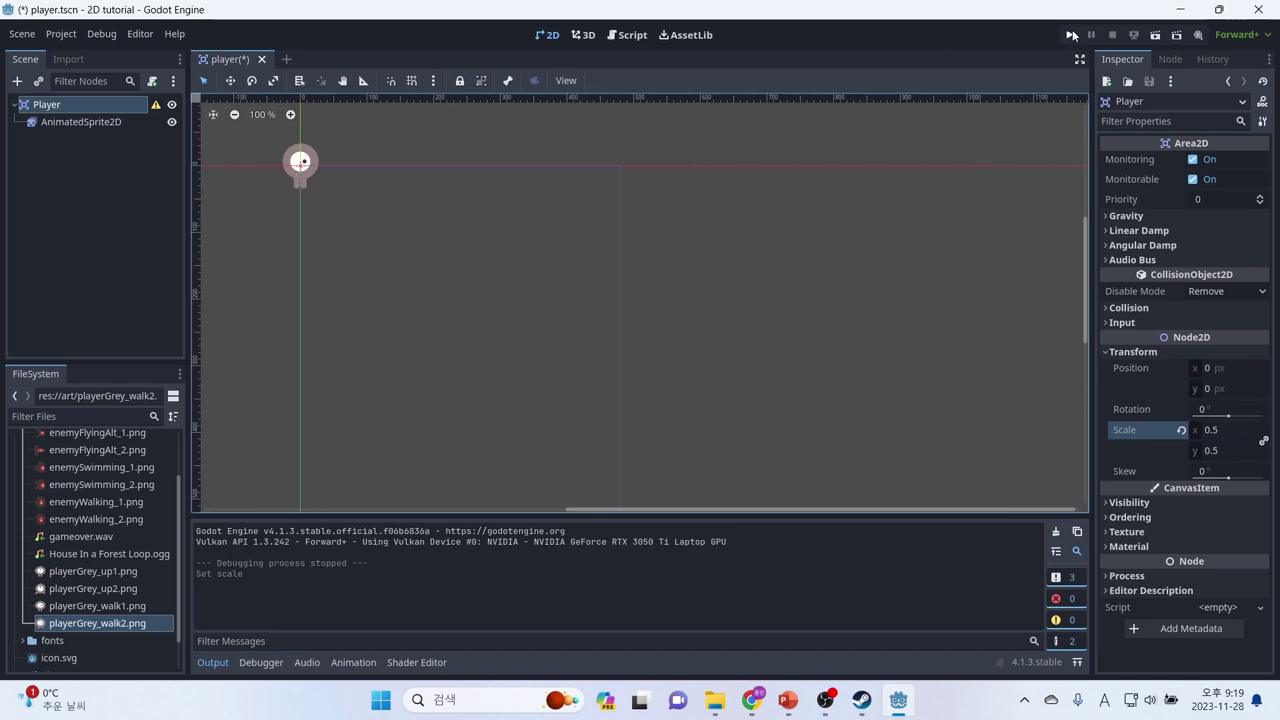
{"action": "left_click", "coordinate": [1071, 35]}
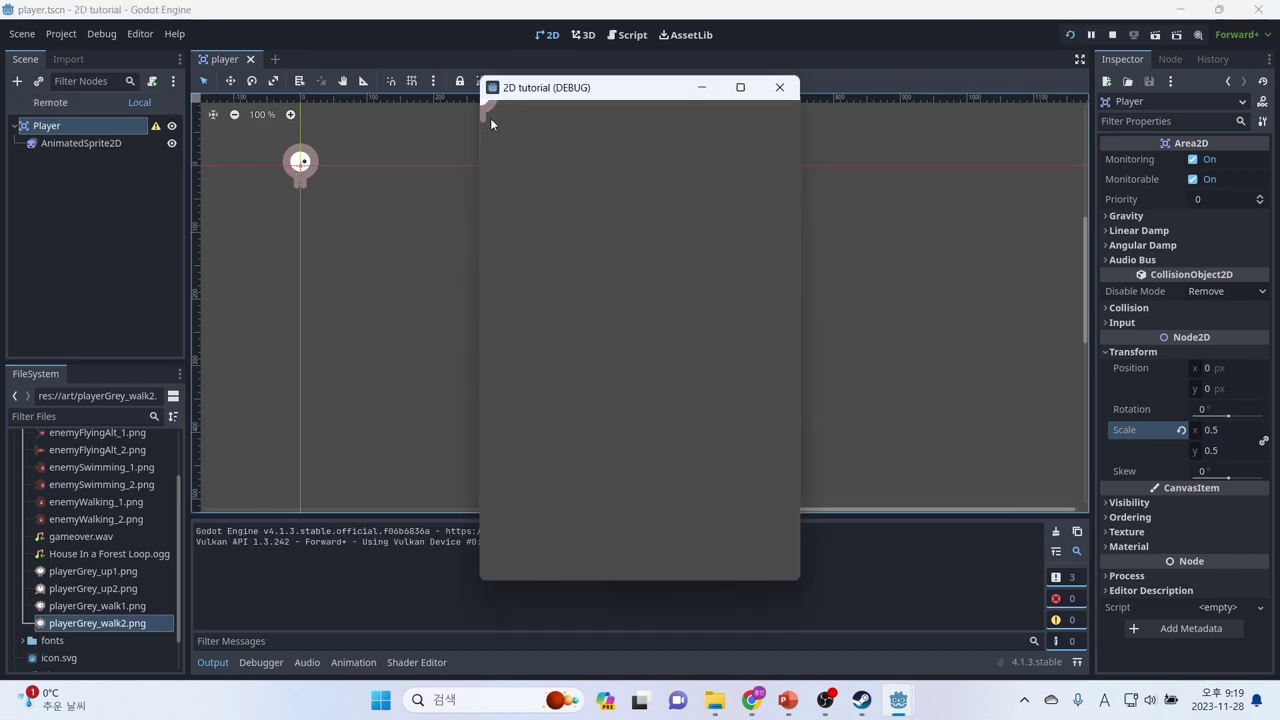
{"action": "left_click", "coordinate": [779, 87]}
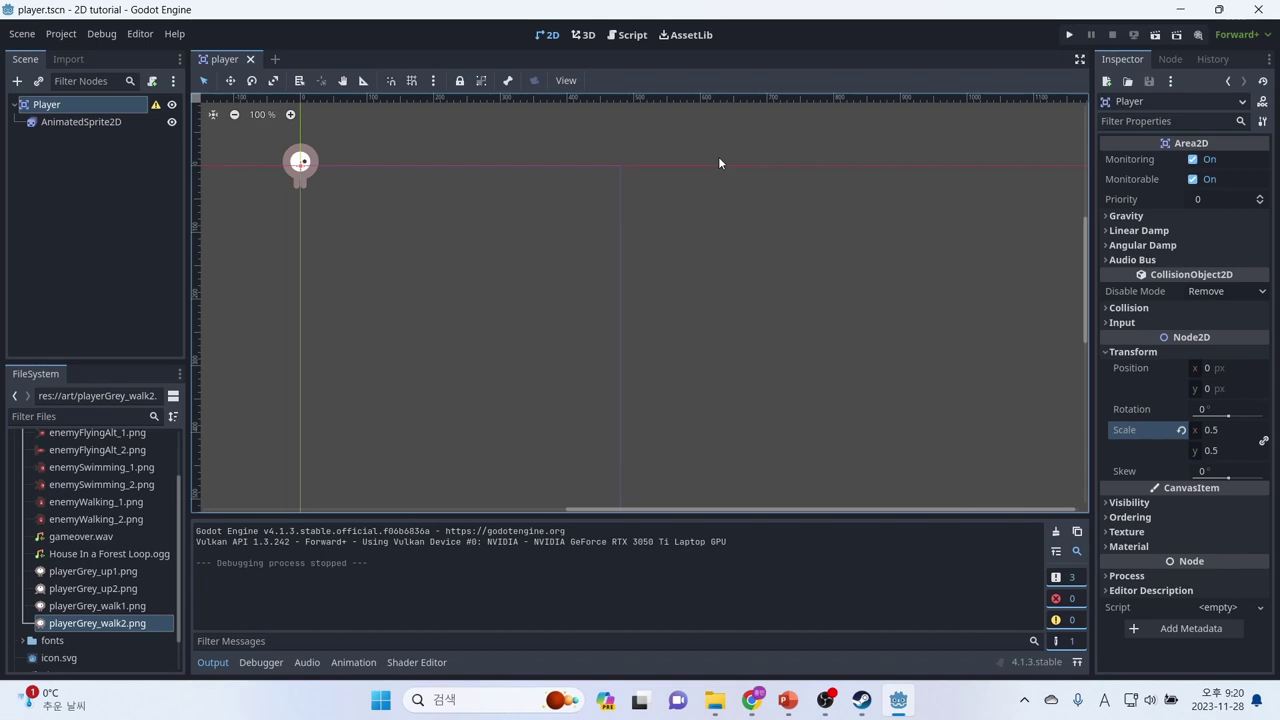
{"action": "left_click", "coordinate": [48, 103]}
Add a CollisionShape2D child node to Player, found by searching 'collision'
{"action": "left_click", "coordinate": [16, 80]}
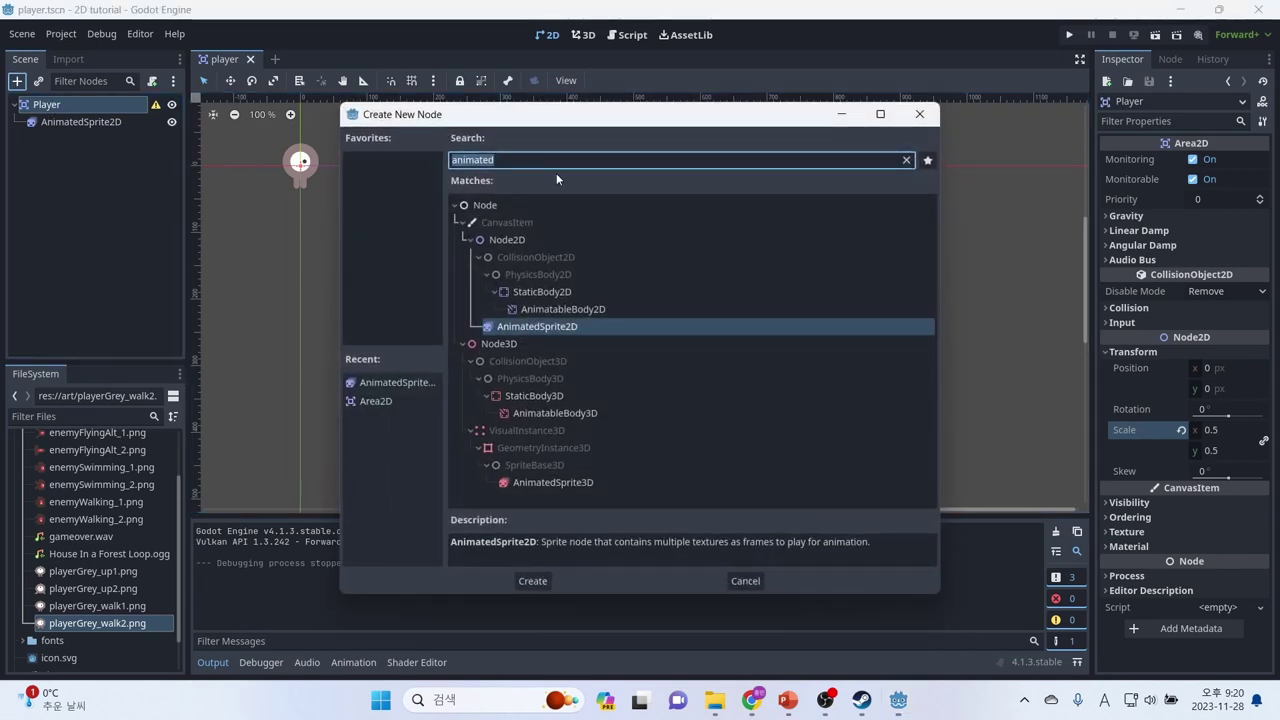
{"action": "type", "text": "colli"}
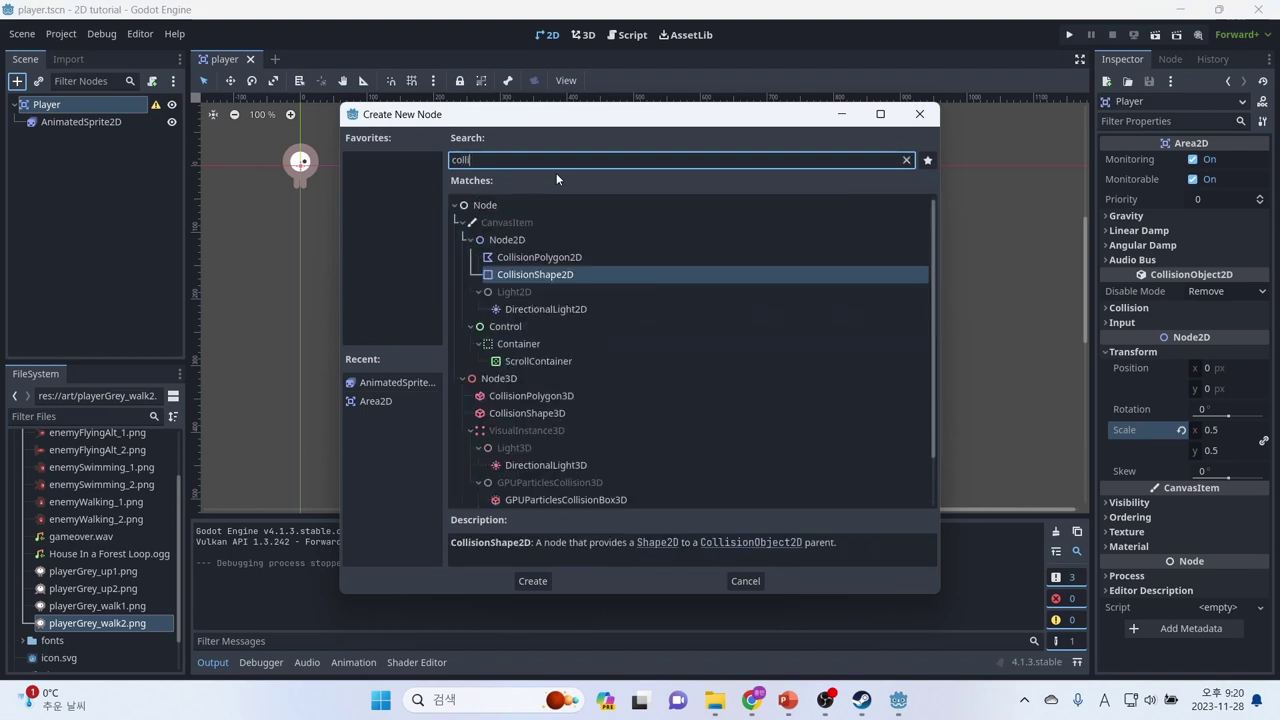
{"action": "type", "text": "sion"}
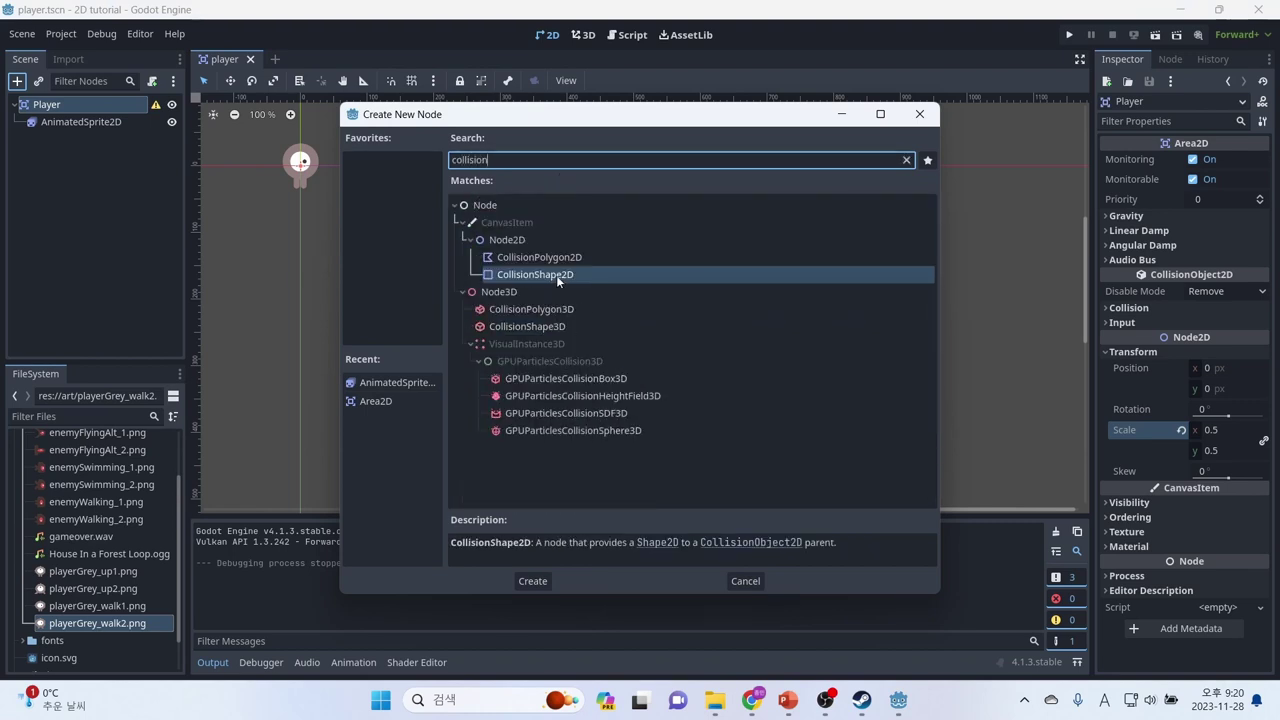
{"action": "left_click", "coordinate": [556, 275]}
{"action": "left_click", "coordinate": [530, 581]}
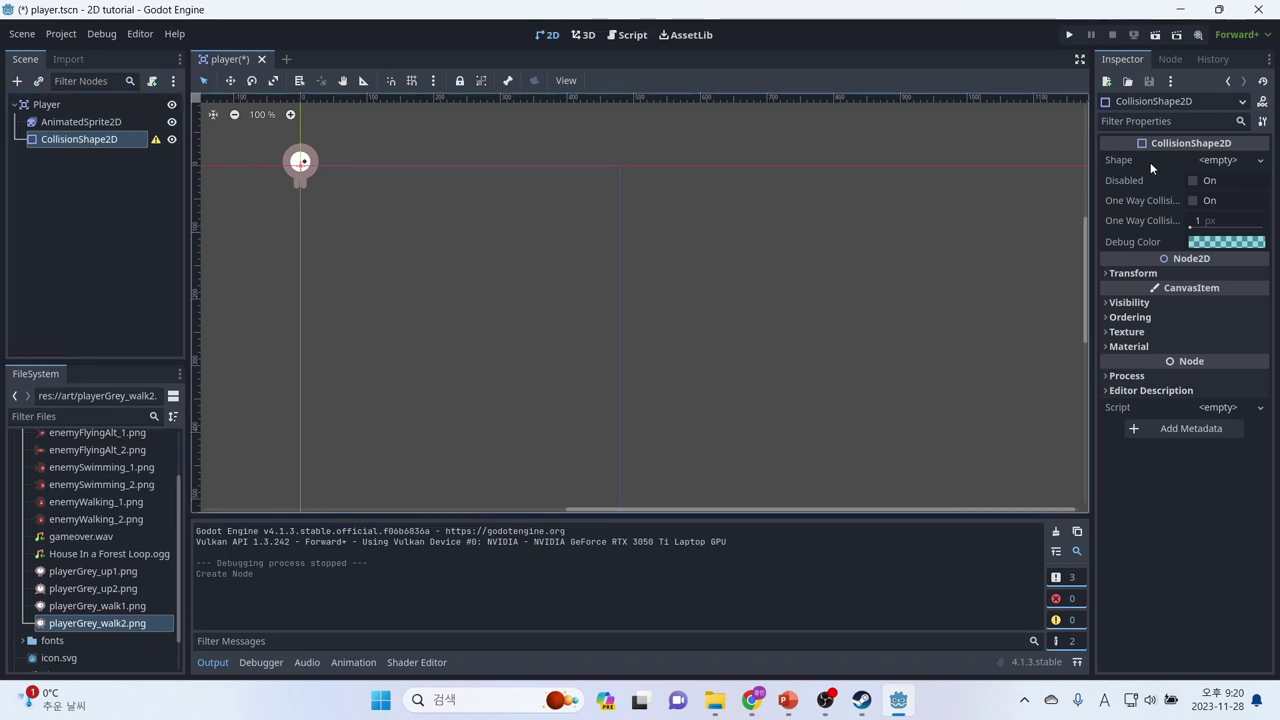
Give the CollisionShape2D a new CapsuleShape2D and expand its settings
{"action": "left_click", "coordinate": [1259, 161]}
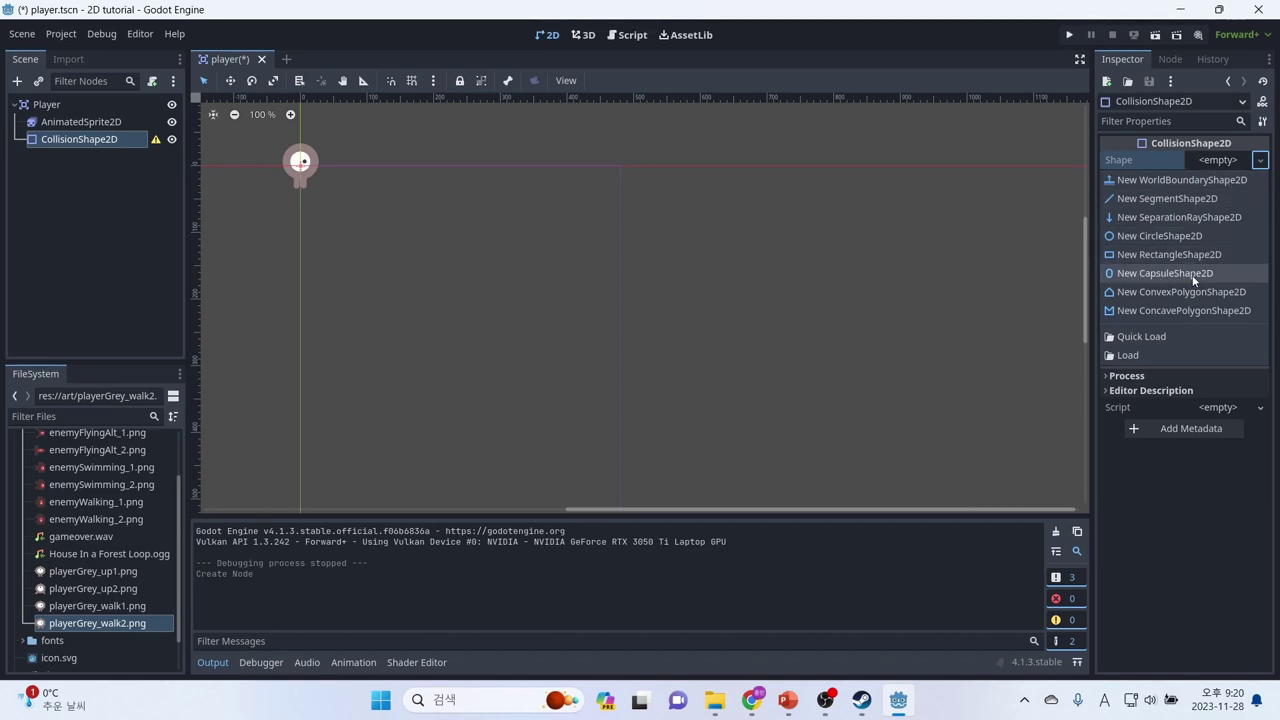
{"action": "left_click", "coordinate": [1155, 274]}
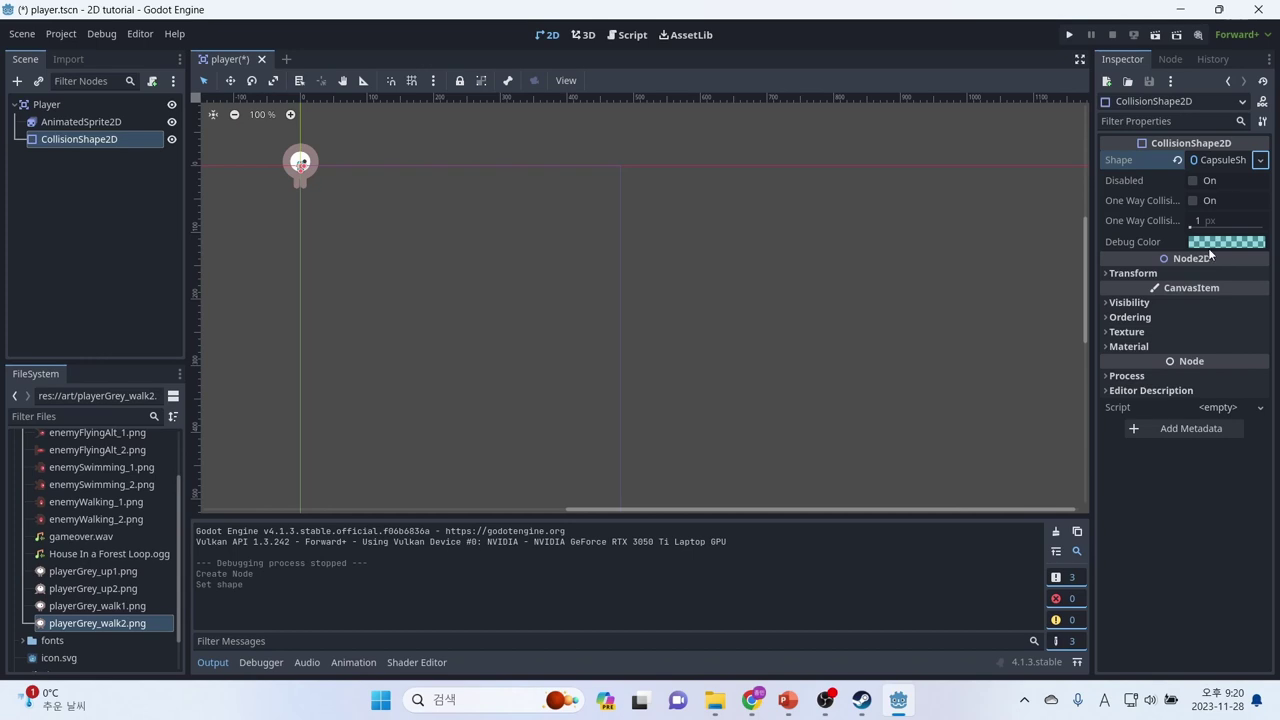
{"action": "left_click", "coordinate": [1209, 160]}
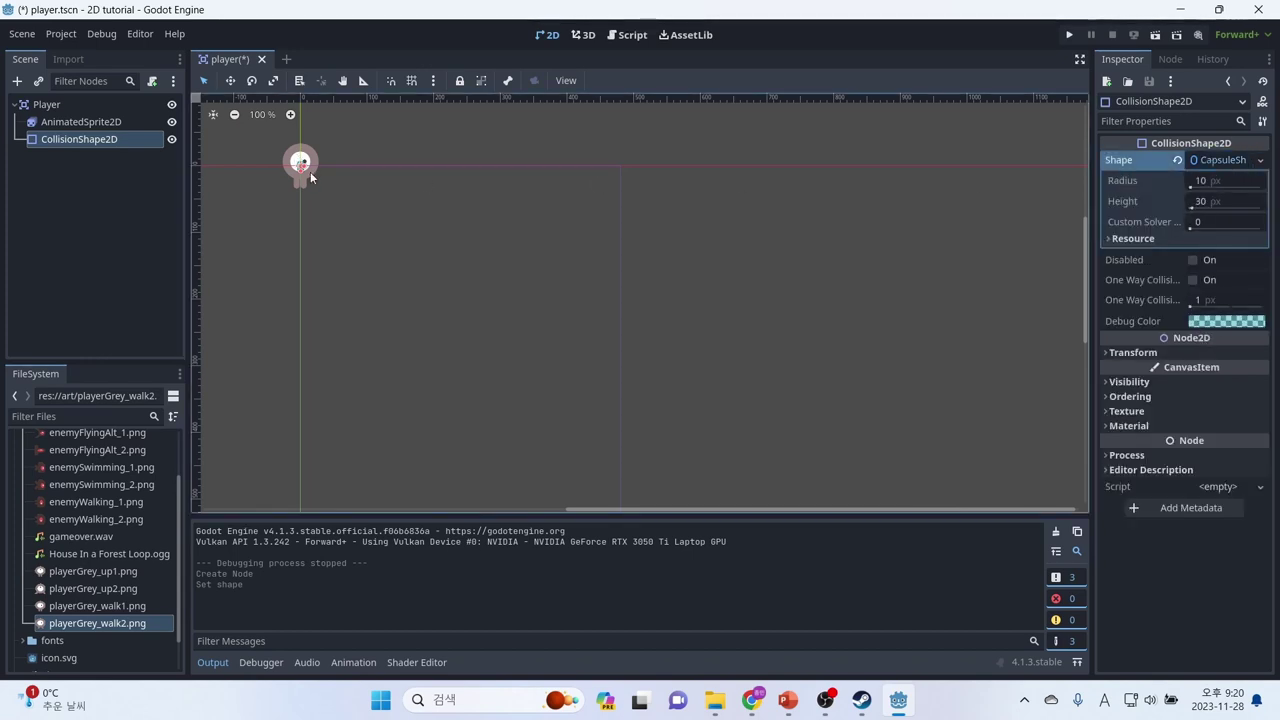
Drag the capsule handles to radius 56 and height 136 so it covers the player sprite
{"action": "scroll", "coordinate": [256, 165], "scroll_direction": "up", "scroll_amount": 1}
{"action": "scroll", "coordinate": [273, 140], "scroll_direction": "up", "scroll_amount": 1}
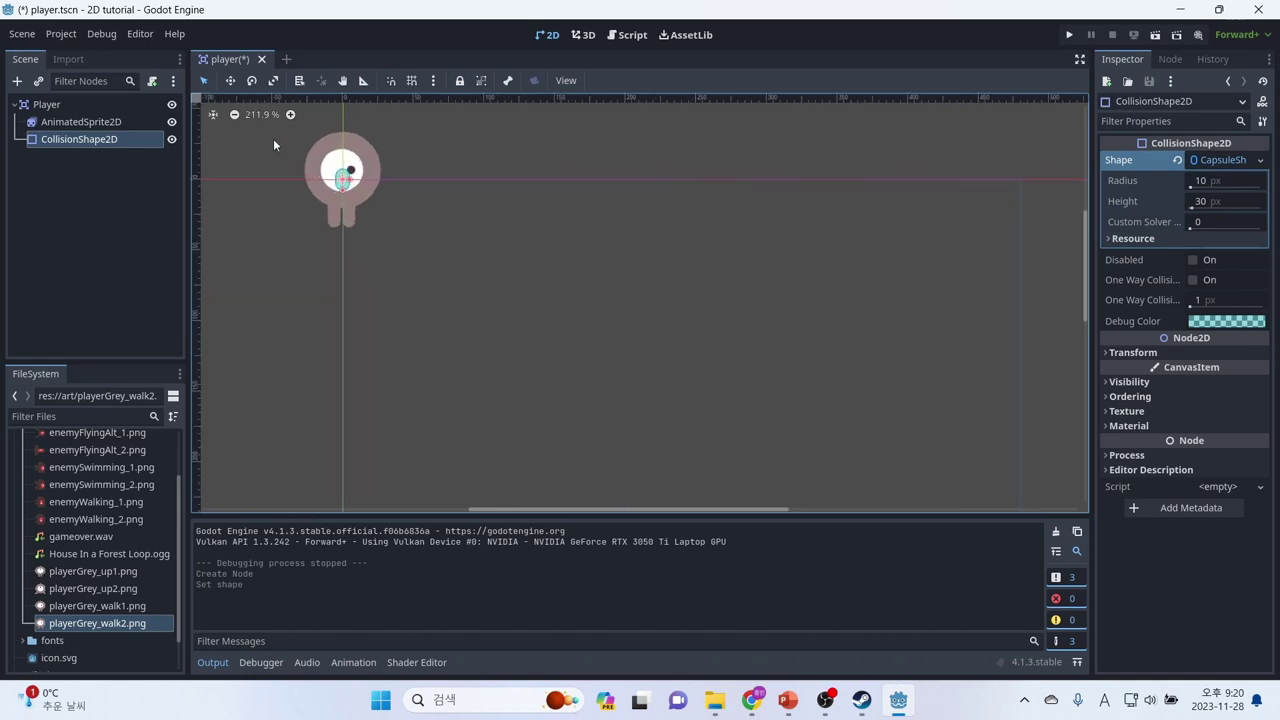
{"action": "left_click_drag", "start_coordinate": [559, 508], "coordinate": [515, 508]}
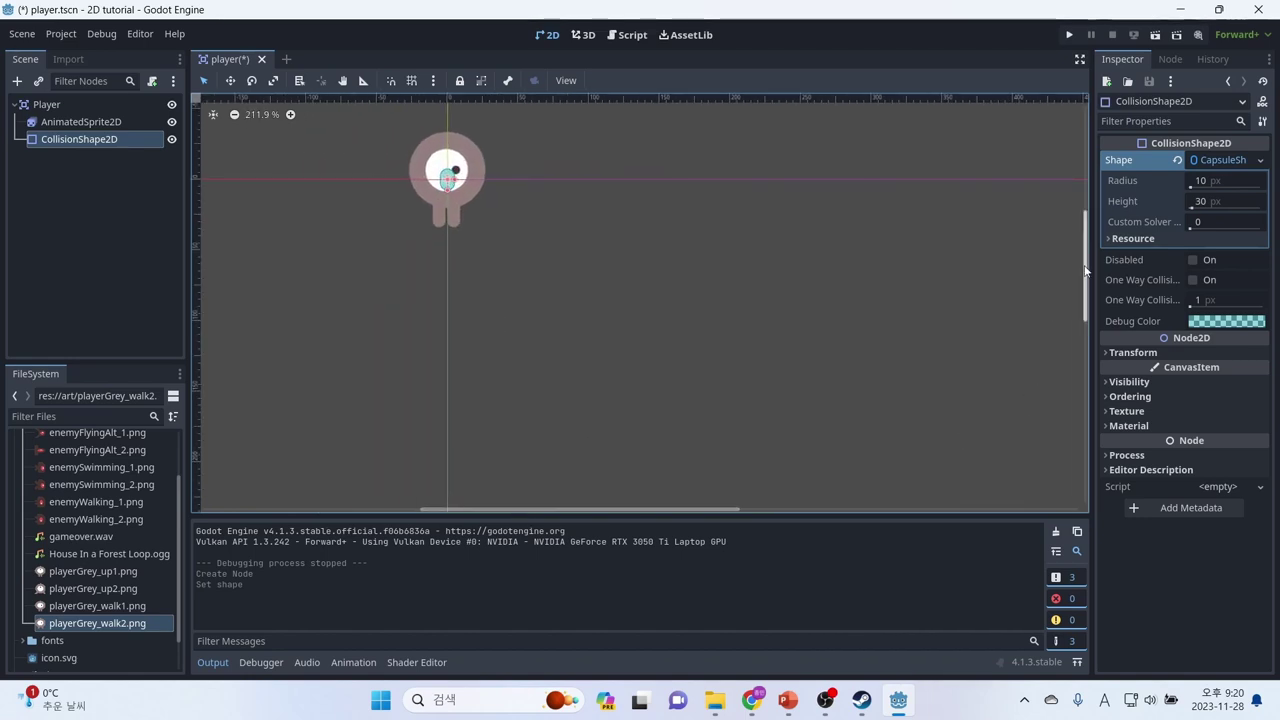
{"action": "scroll", "coordinate": [640, 300], "scroll_direction": "up", "scroll_amount": 5}
{"action": "scroll", "coordinate": [640, 300], "scroll_direction": "down", "scroll_amount": 3}
{"action": "scroll", "coordinate": [356, 163], "scroll_direction": "up", "scroll_amount": 1}
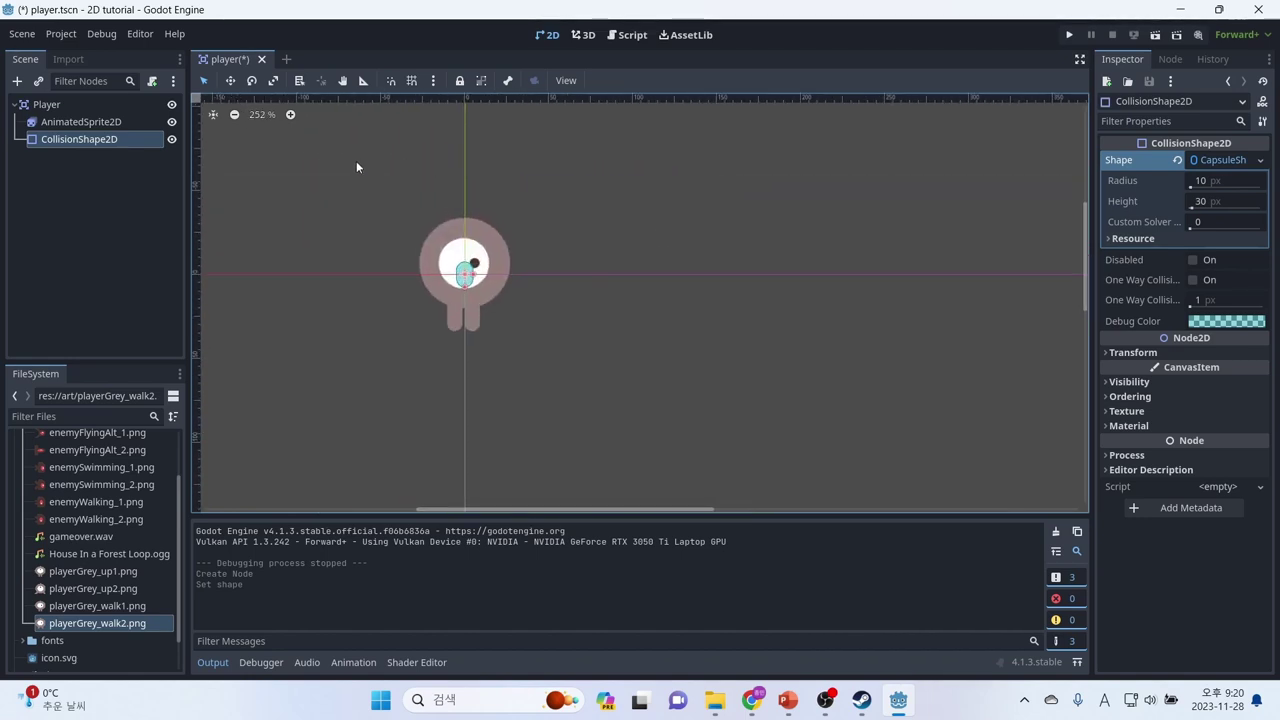
{"action": "left_click_drag", "start_coordinate": [474, 274], "coordinate": [508, 268]}
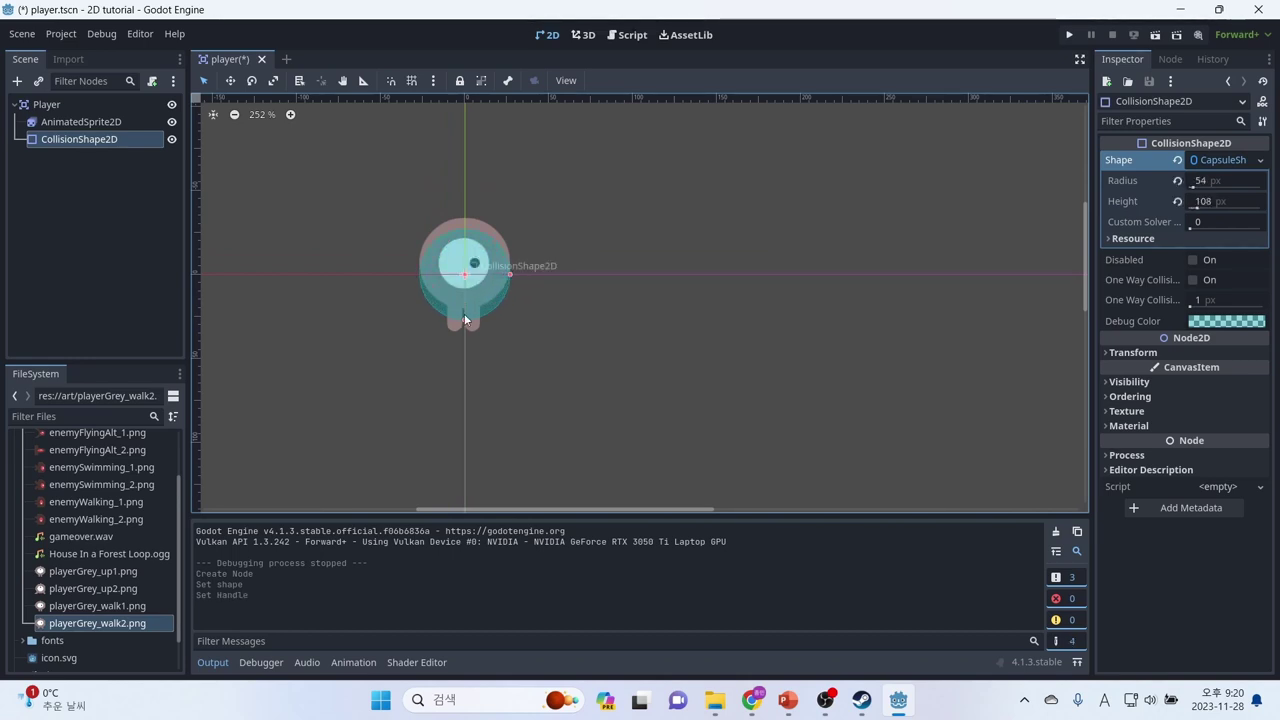
{"action": "left_click_drag", "start_coordinate": [464, 316], "coordinate": [464, 327]}
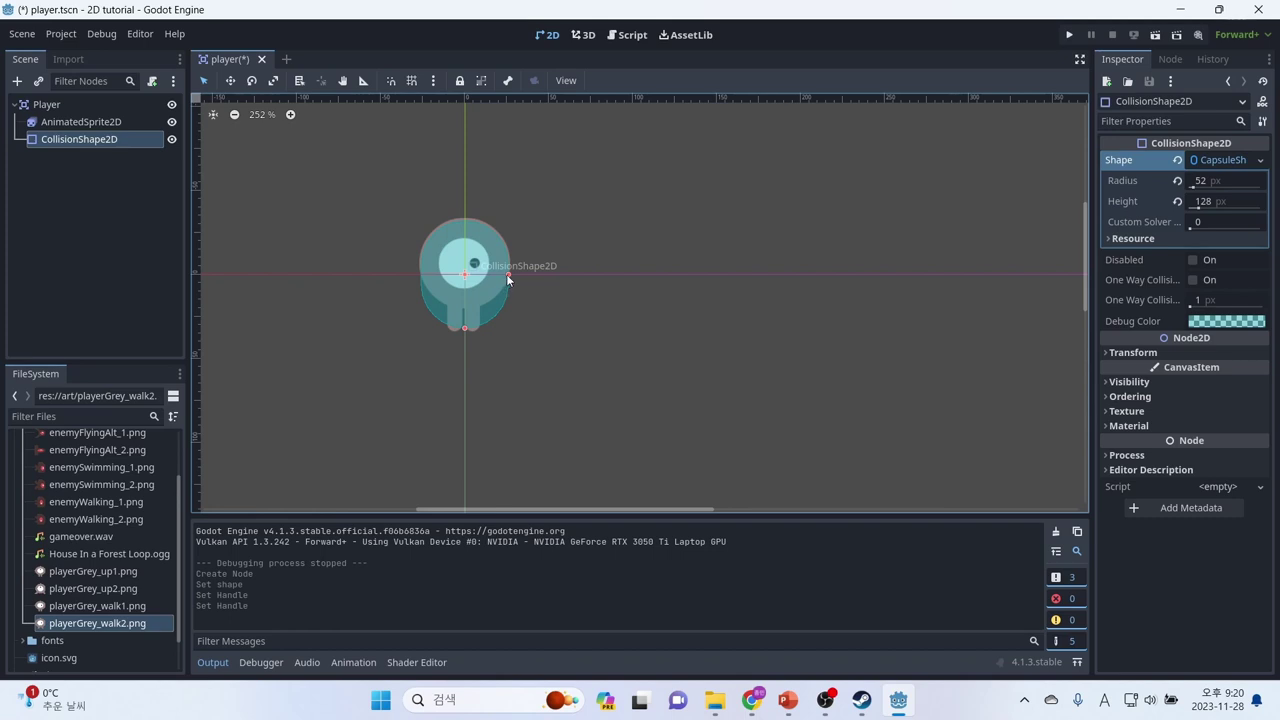
{"action": "left_click_drag", "start_coordinate": [508, 273], "coordinate": [511, 274]}
{"action": "left_click_drag", "start_coordinate": [464, 328], "coordinate": [464, 335]}
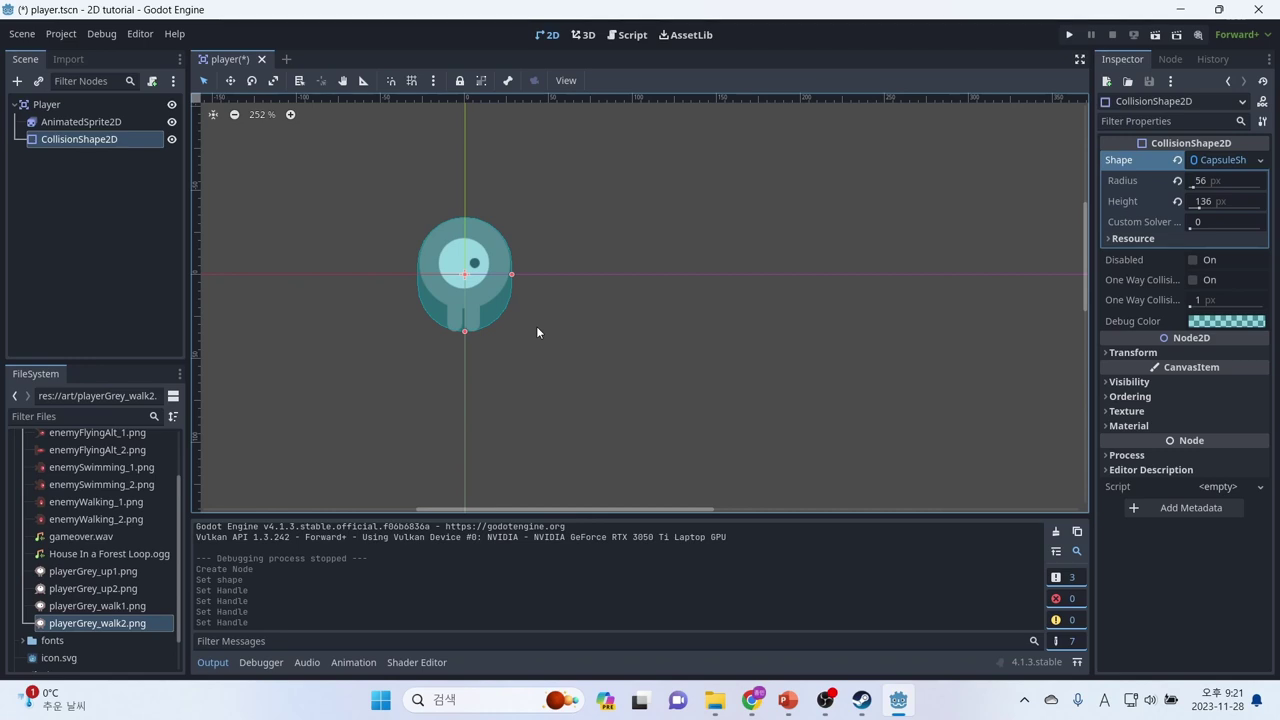
Attach a new res://player.gd script to the Player node instead of the collision shape
{"action": "left_click", "coordinate": [153, 83]}
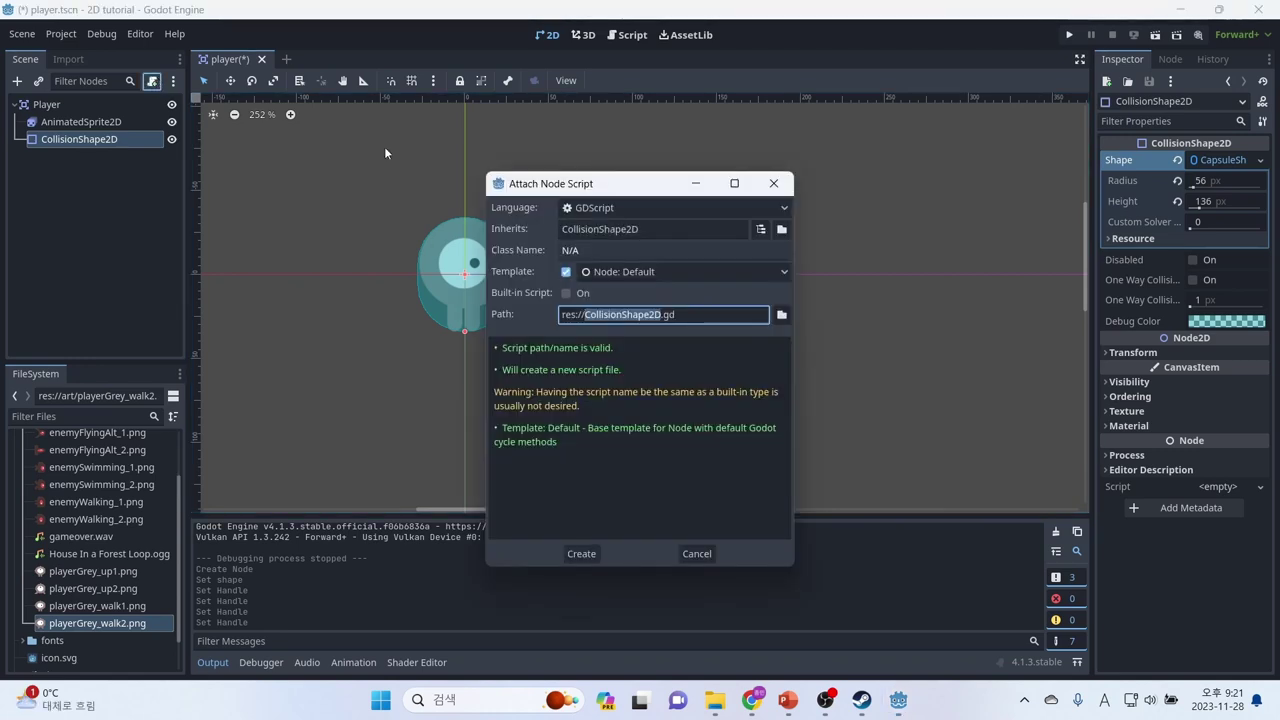
{"action": "left_click", "coordinate": [774, 183]}
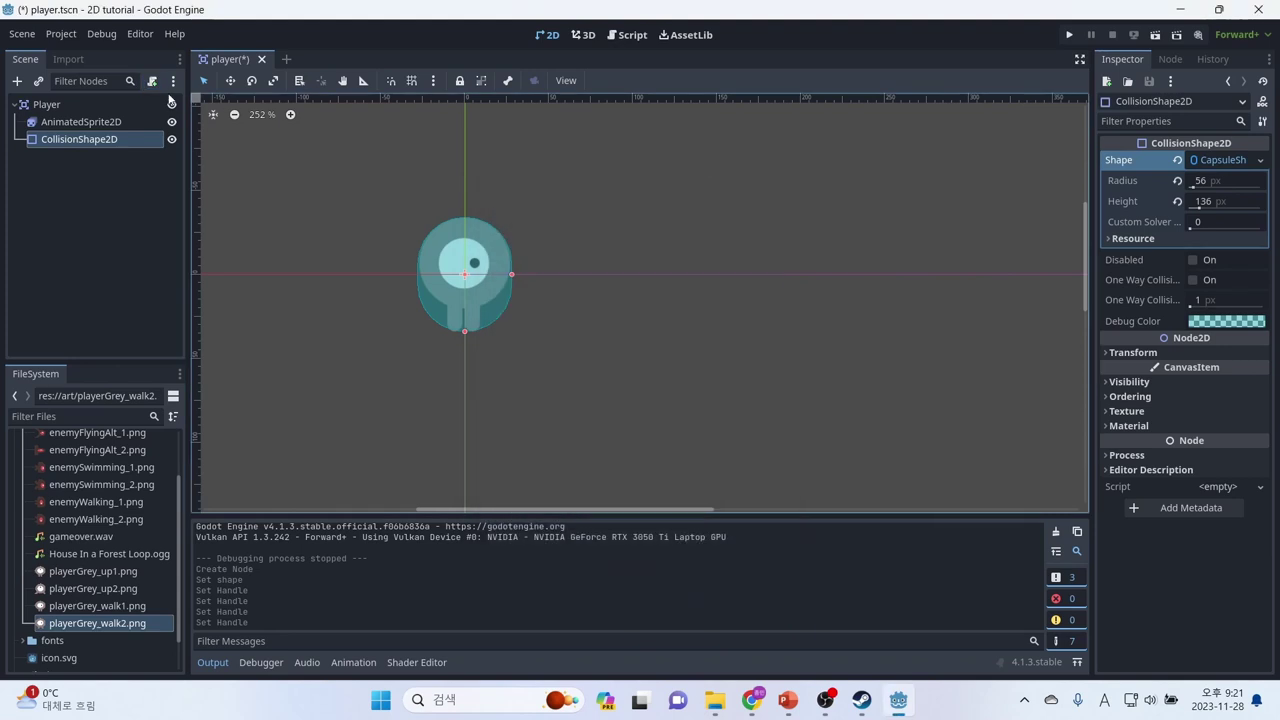
{"action": "left_click", "coordinate": [153, 84]}
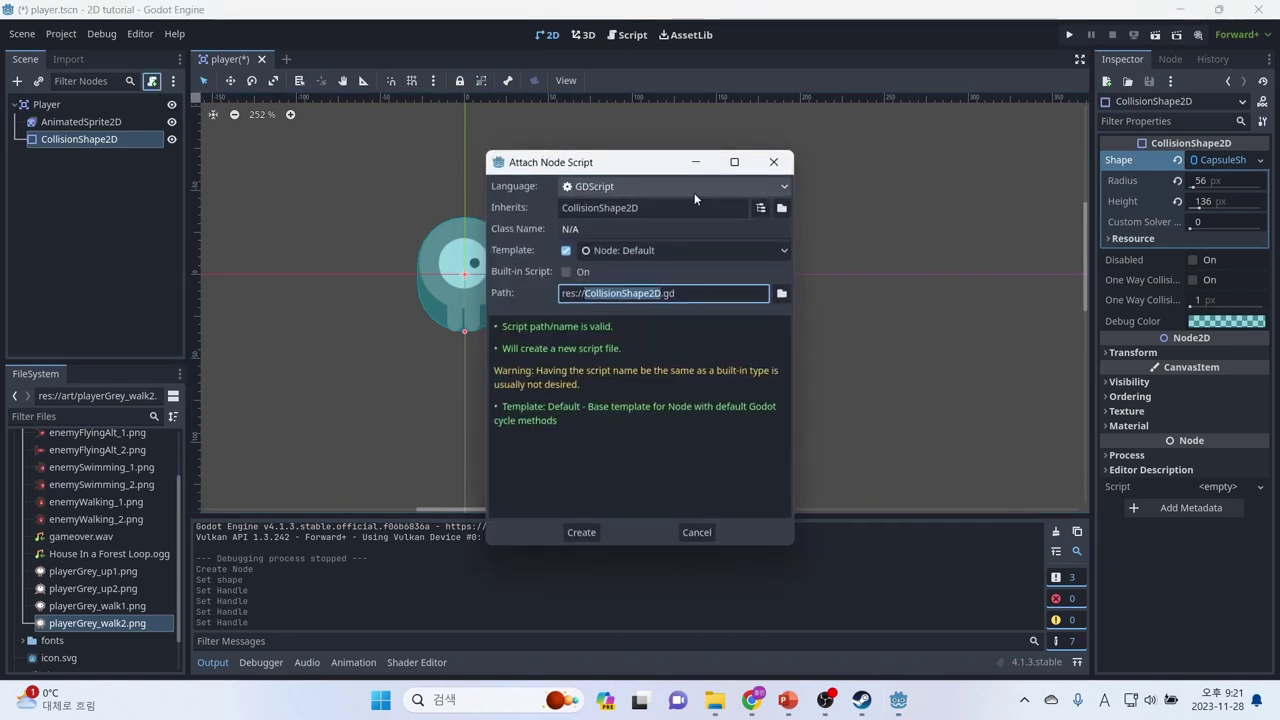
{"action": "left_click", "coordinate": [773, 161]}
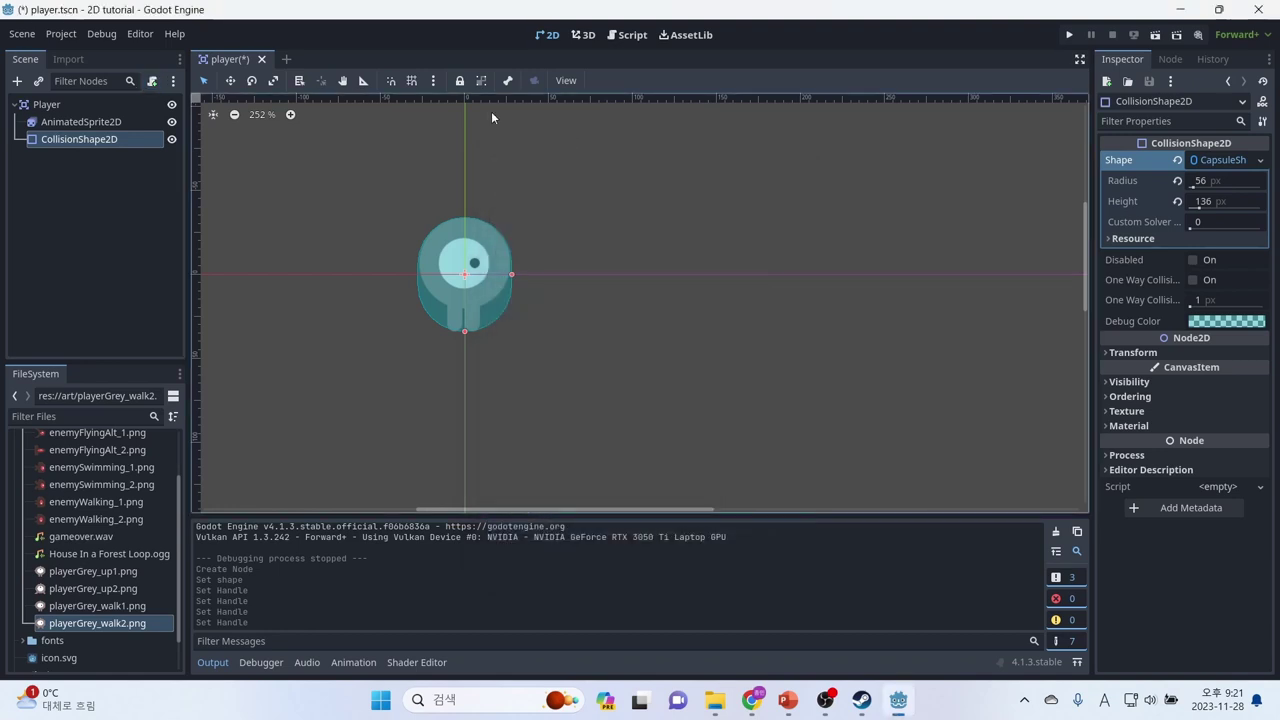
{"action": "left_click", "coordinate": [47, 104]}
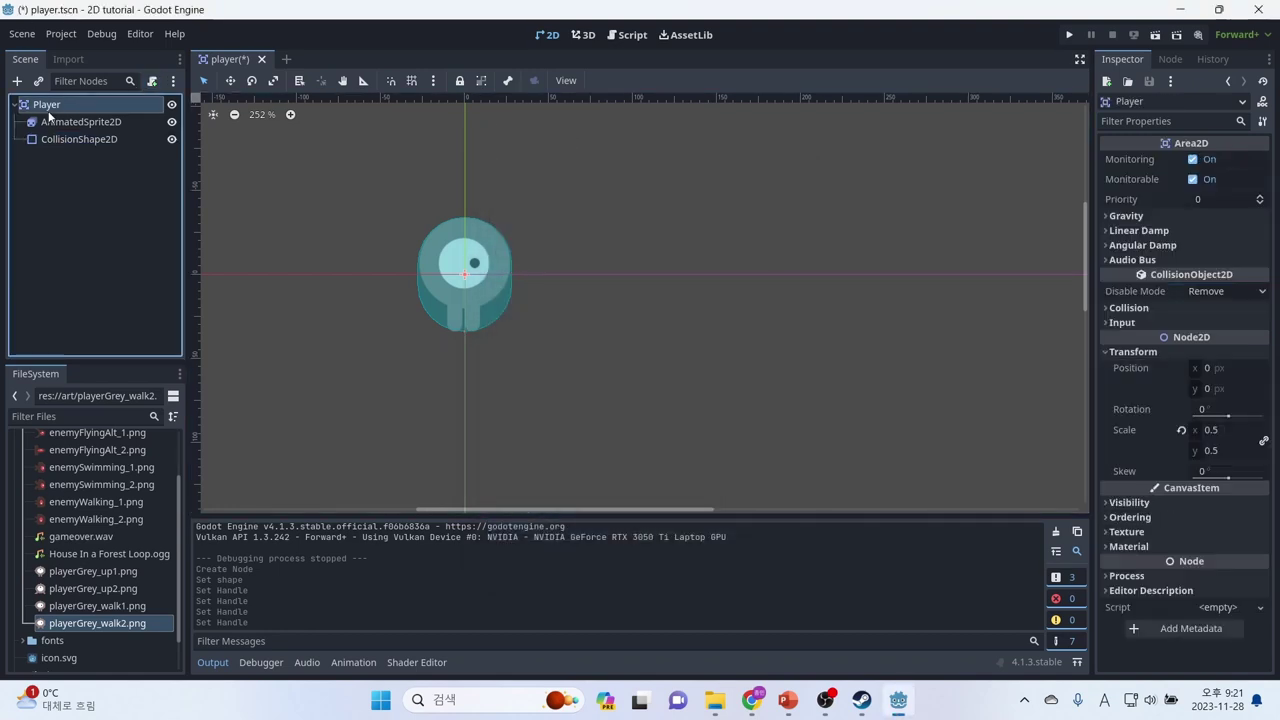
{"action": "left_click", "coordinate": [152, 81]}
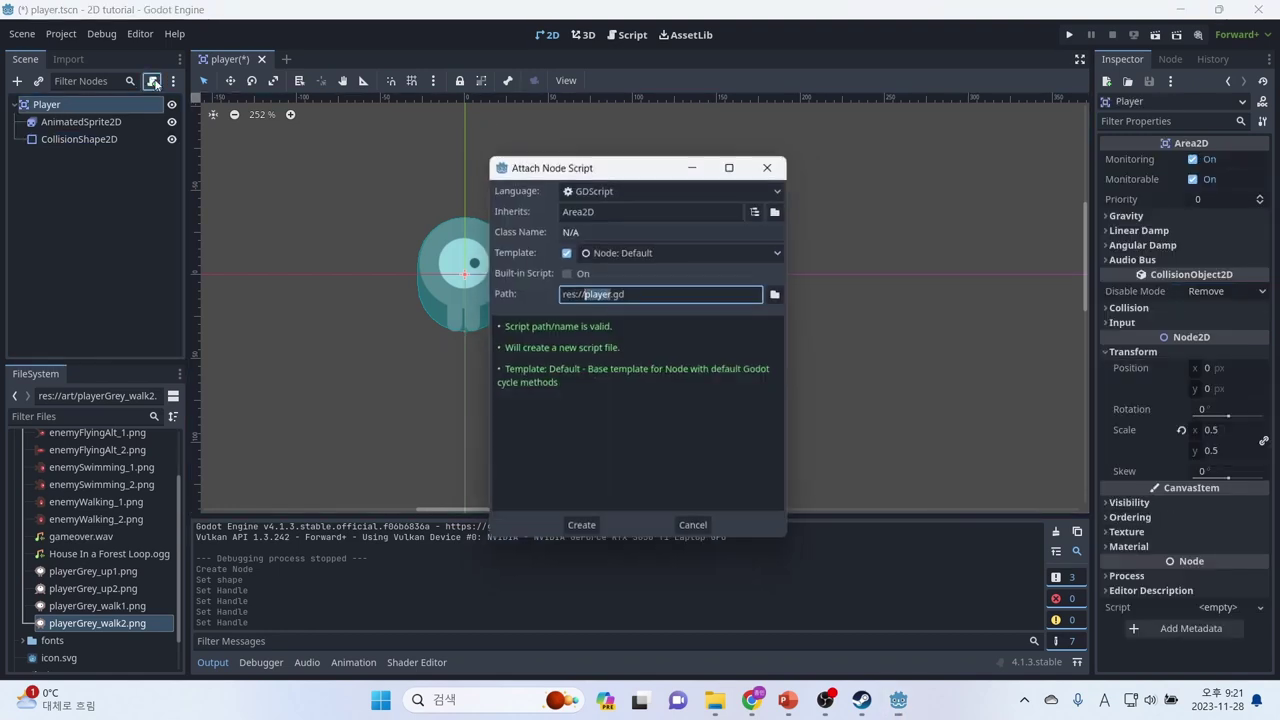
{"action": "left_click", "coordinate": [589, 531]}
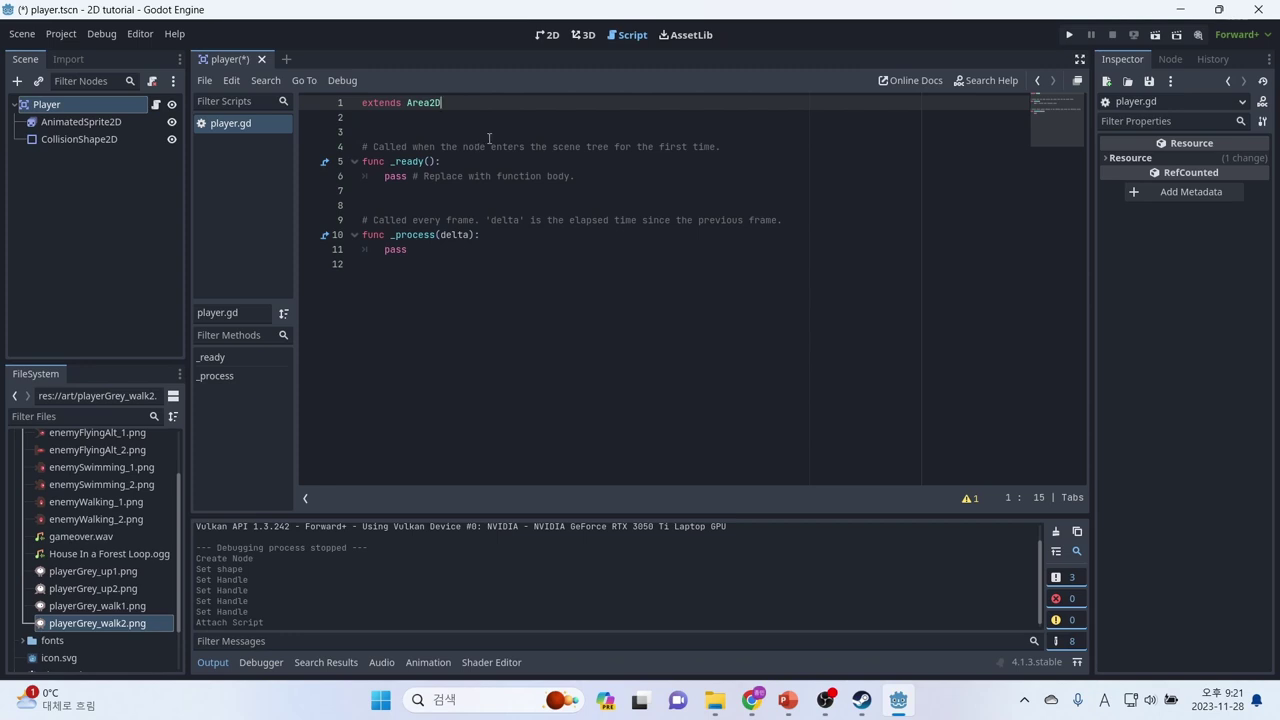
{"action": "left_click", "coordinate": [460, 162]}
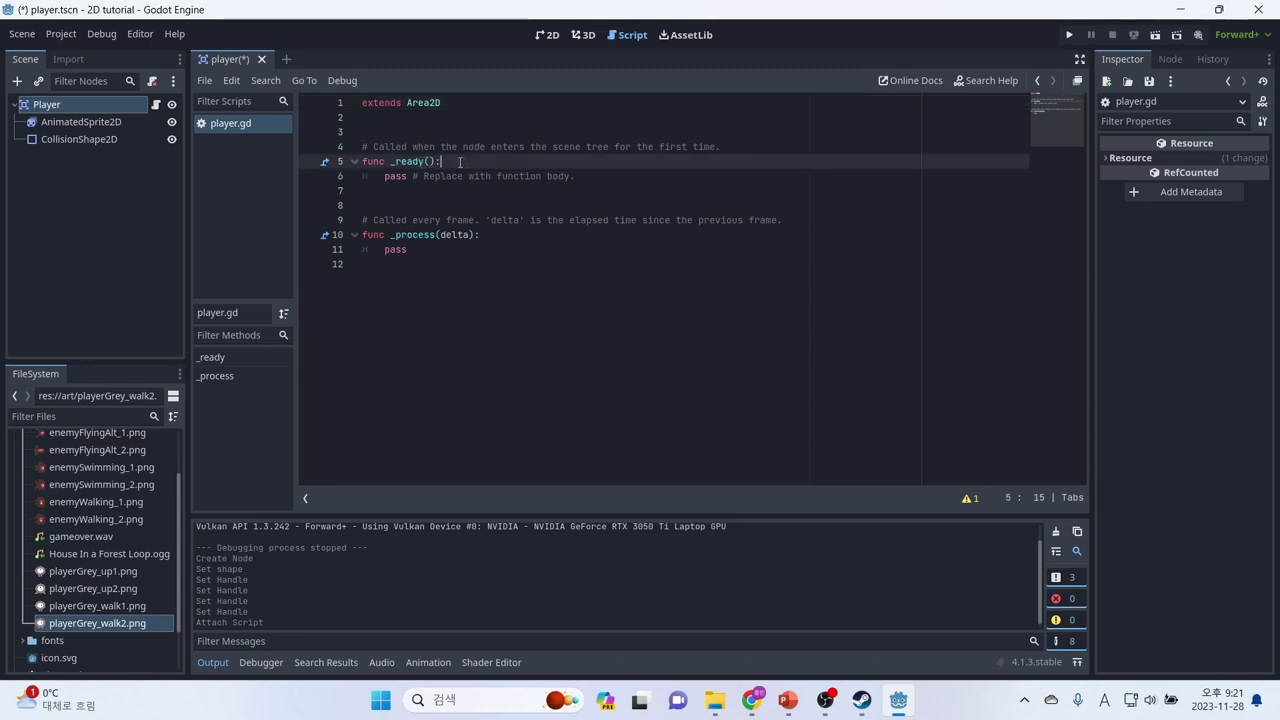
{"action": "key", "text": "ctrl+shift+Left"}
{"action": "key", "text": "ctrl+shift+Left"}
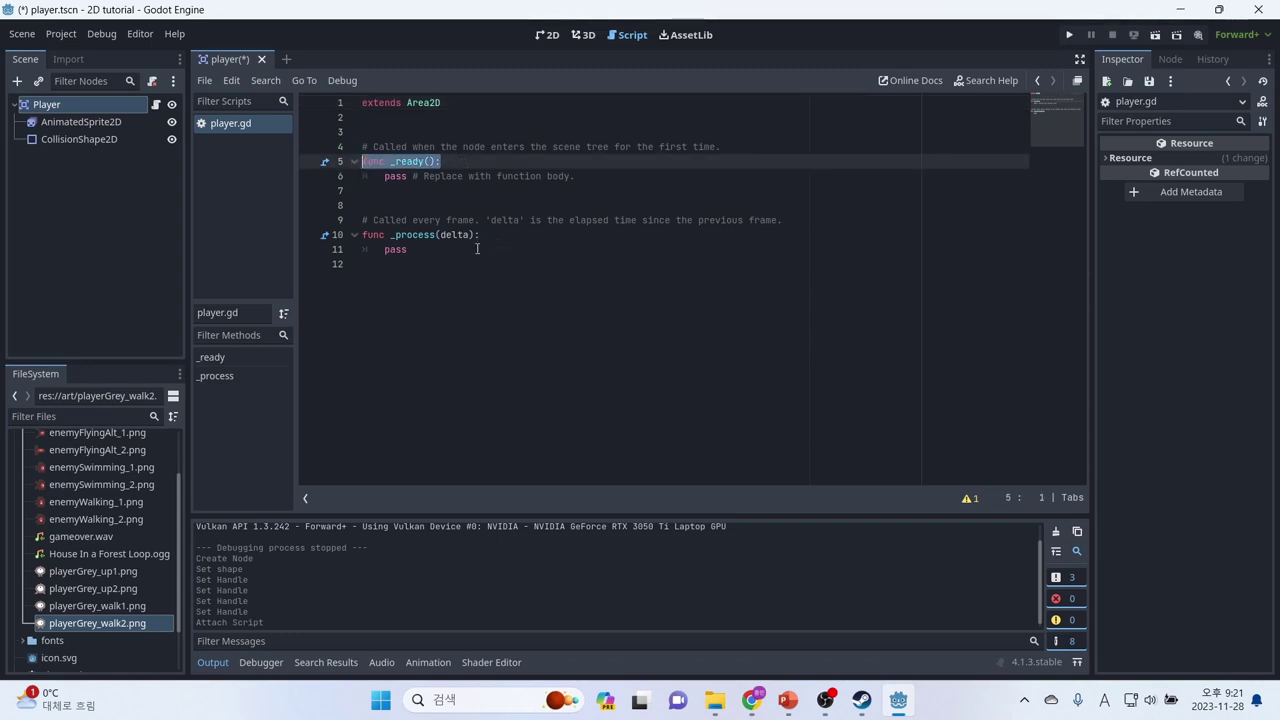
{"action": "left_click_drag", "start_coordinate": [480, 237], "coordinate": [363, 220]}
{"action": "left_click", "coordinate": [623, 262]}
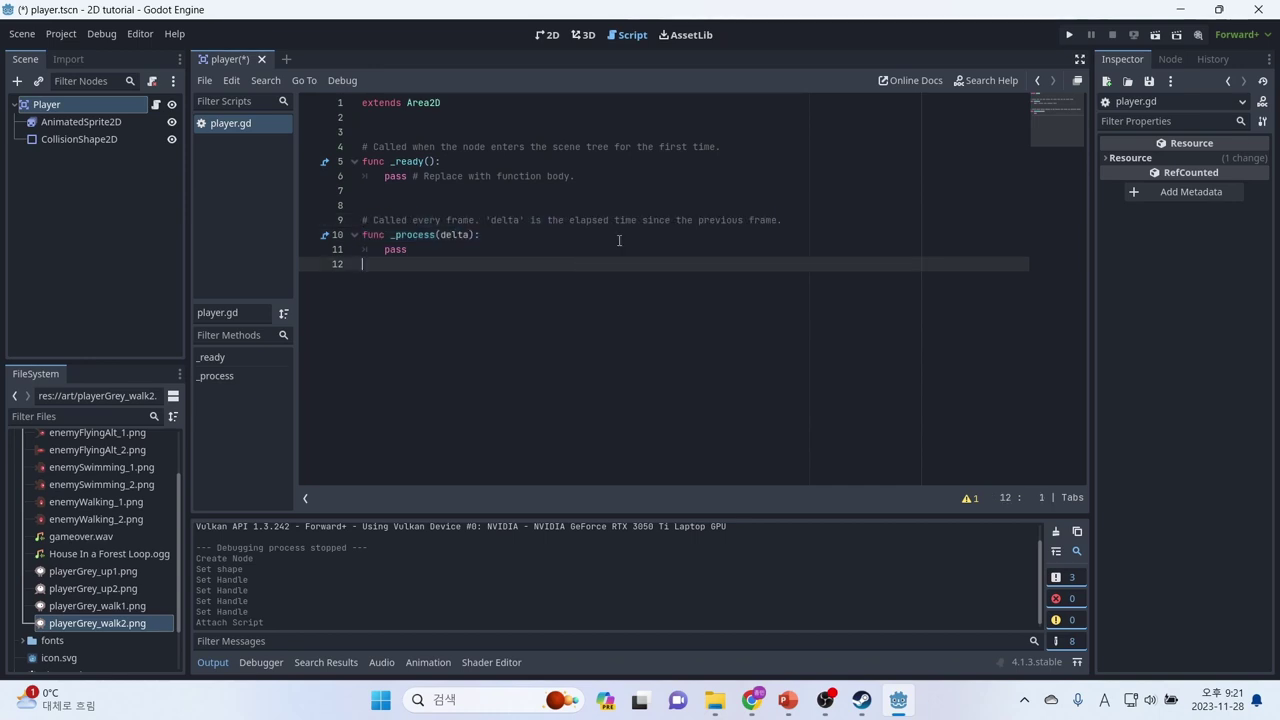
{"action": "left_click", "coordinate": [511, 118]}
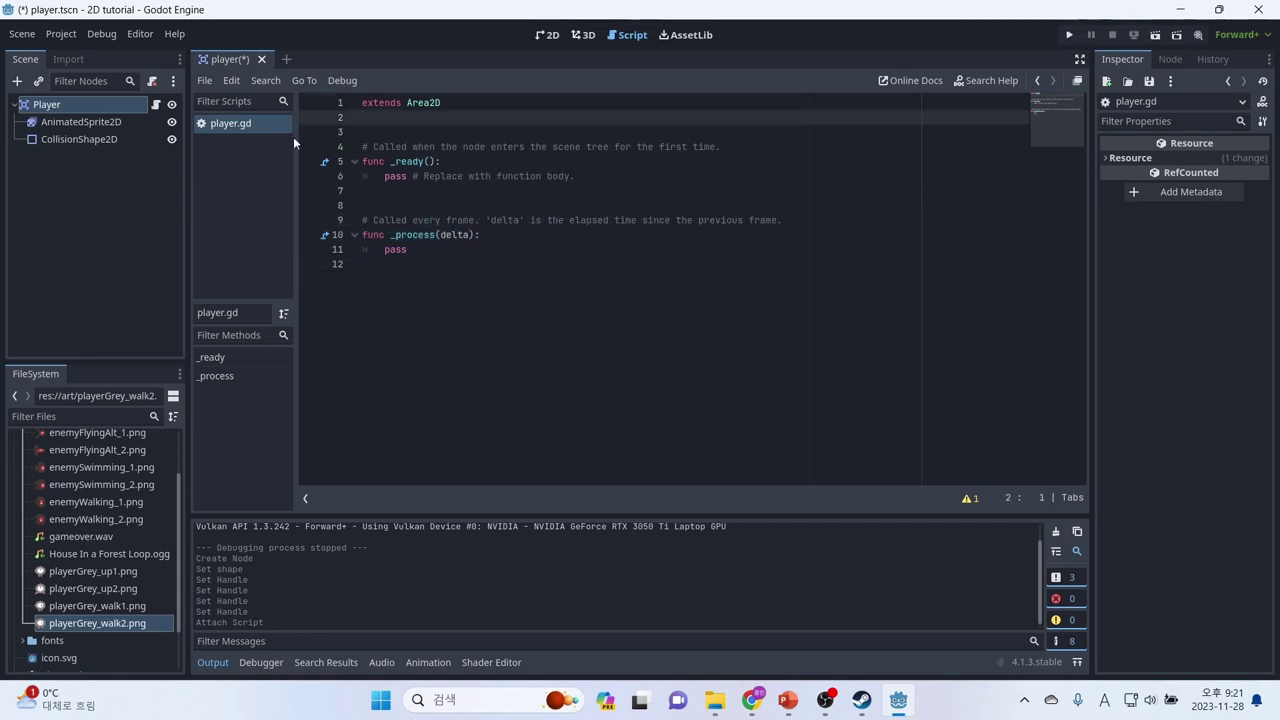
{"action": "left_click", "coordinate": [496, 101]}
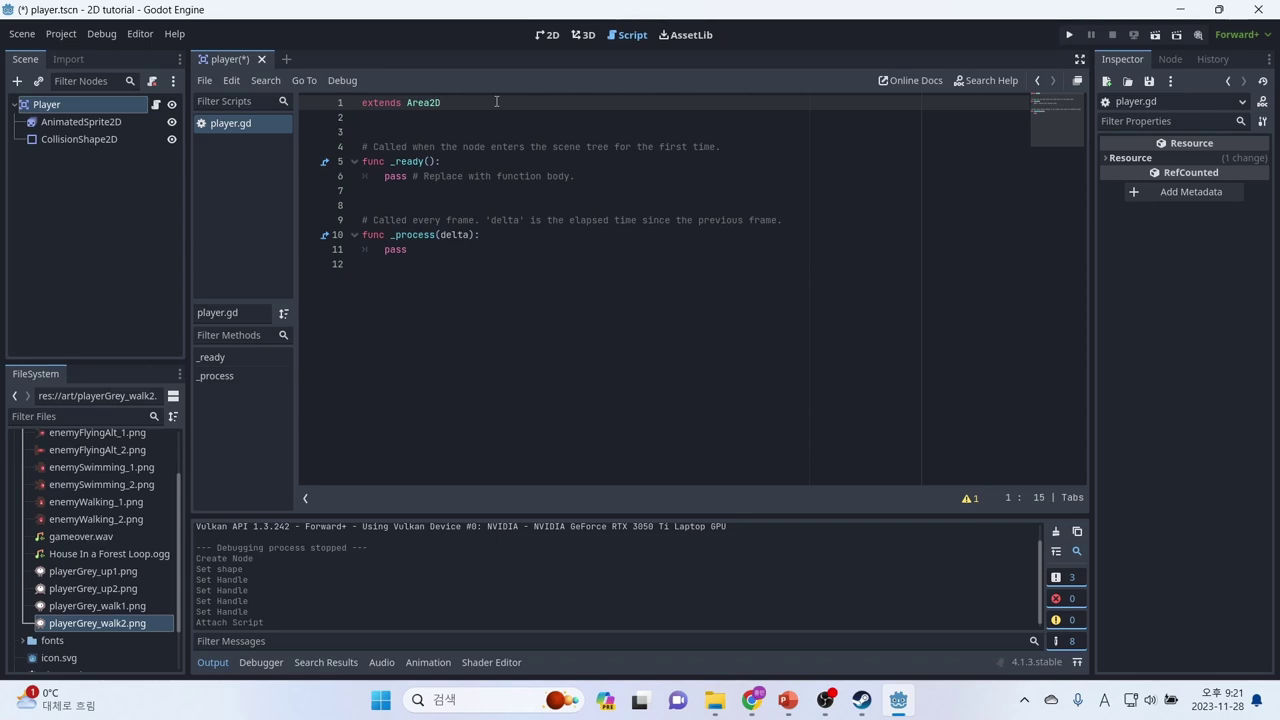
Declare 'var speed = 400' and 'var screen_size' below extends Area2D, add the export prefix, and save
{"action": "key", "text": "Return"}
{"action": "key", "text": "Return"}
{"action": "type", "text": "var"}
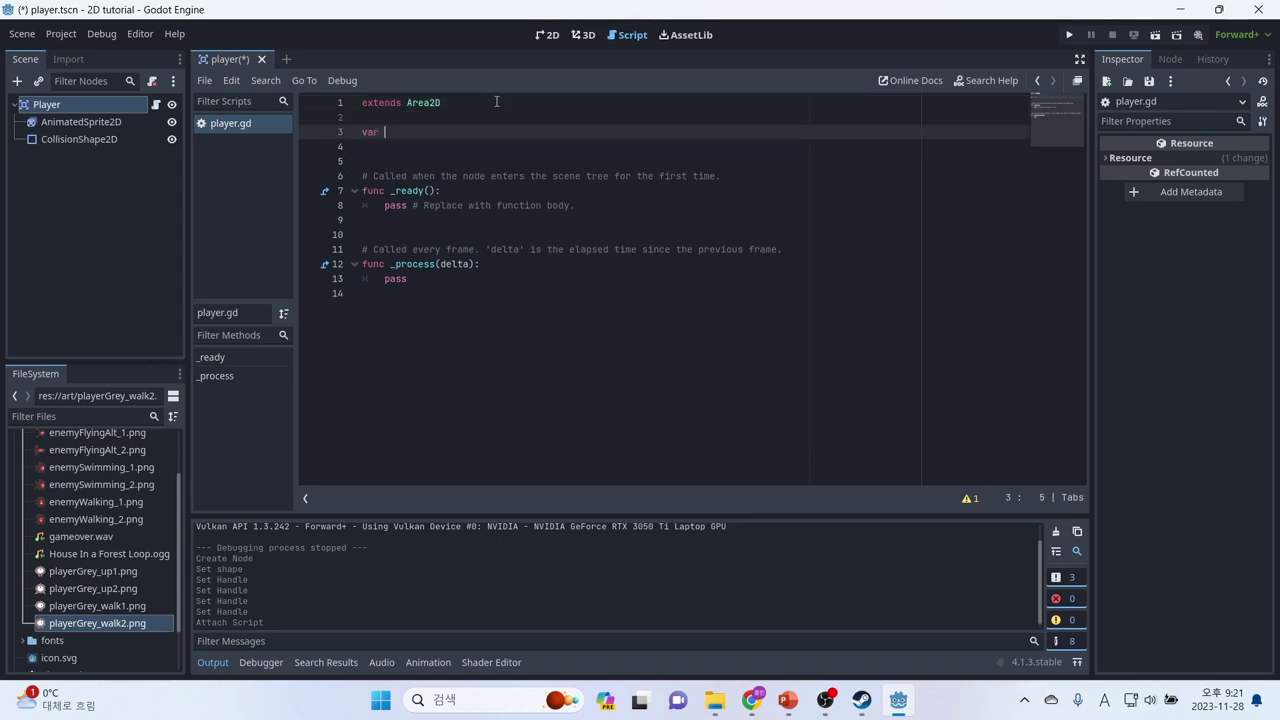
{"action": "type", "text": " speed"}
{"action": "type", "text": " = 400"}
{"action": "key", "text": "Return"}
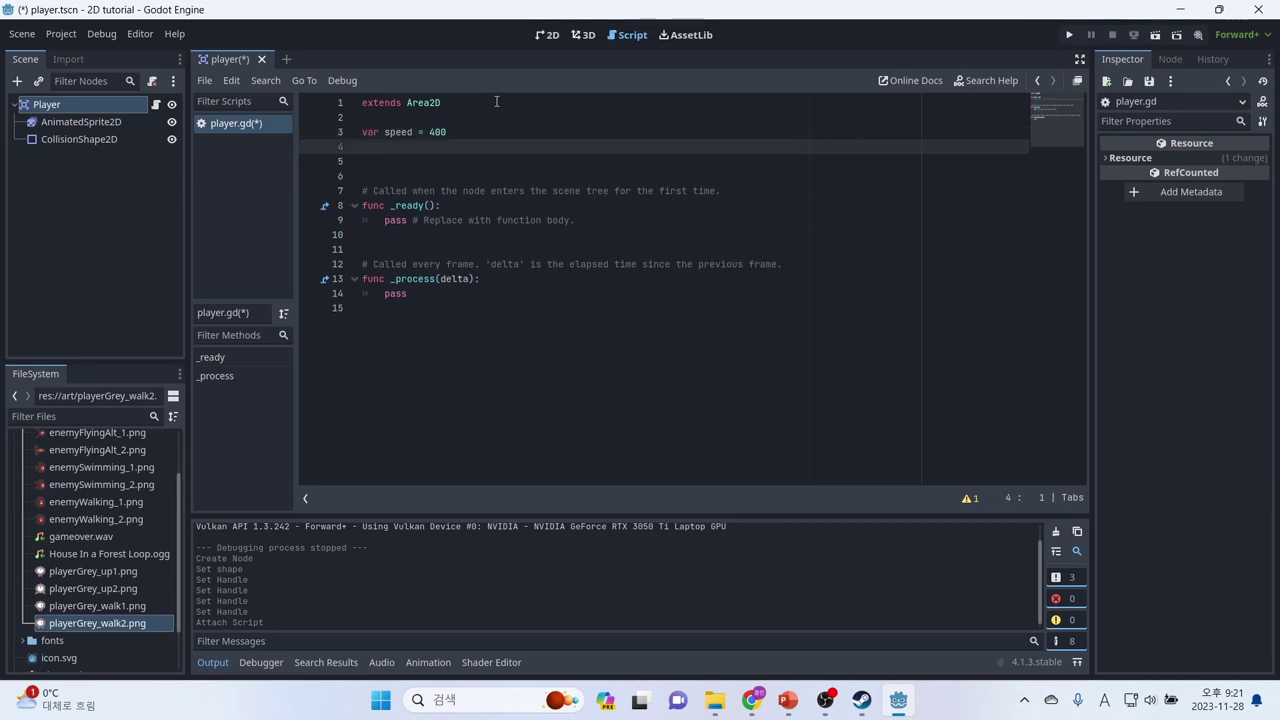
{"action": "type", "text": "var sce"}
{"action": "type", "text": "ree"}
{"action": "key", "text": "BackSpace"}
{"action": "key", "text": "BackSpace"}
{"action": "key", "text": "BackSpace"}
{"action": "type", "text": "reen_s"}
{"action": "type", "text": "ize"}
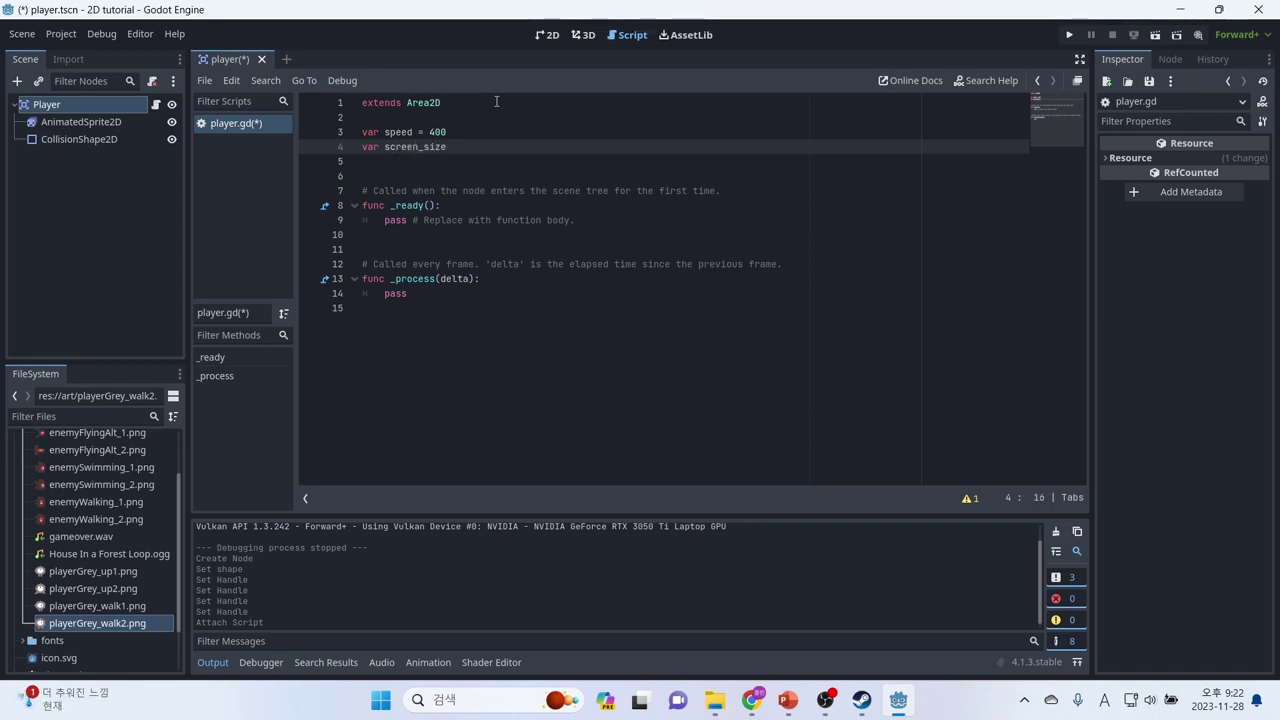
{"action": "left_click", "coordinate": [515, 130]}
{"action": "key", "text": "ctrl+s"}
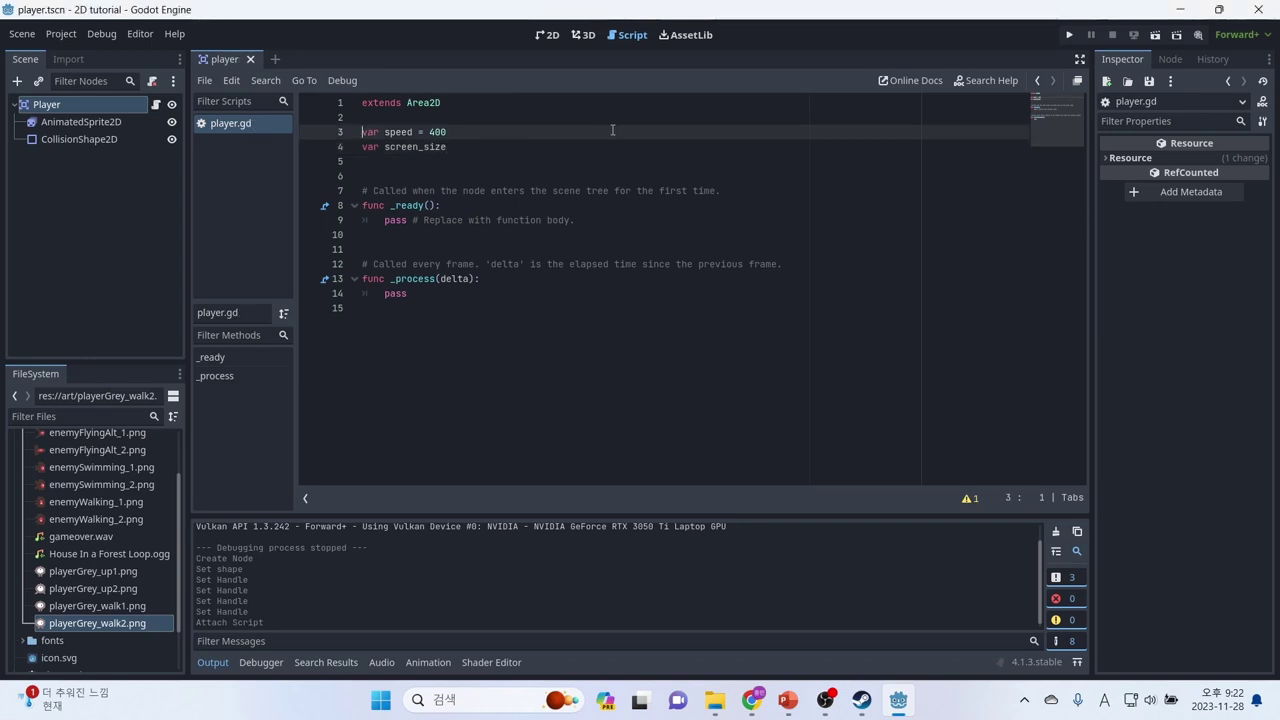
{"action": "type", "text": "@export"}
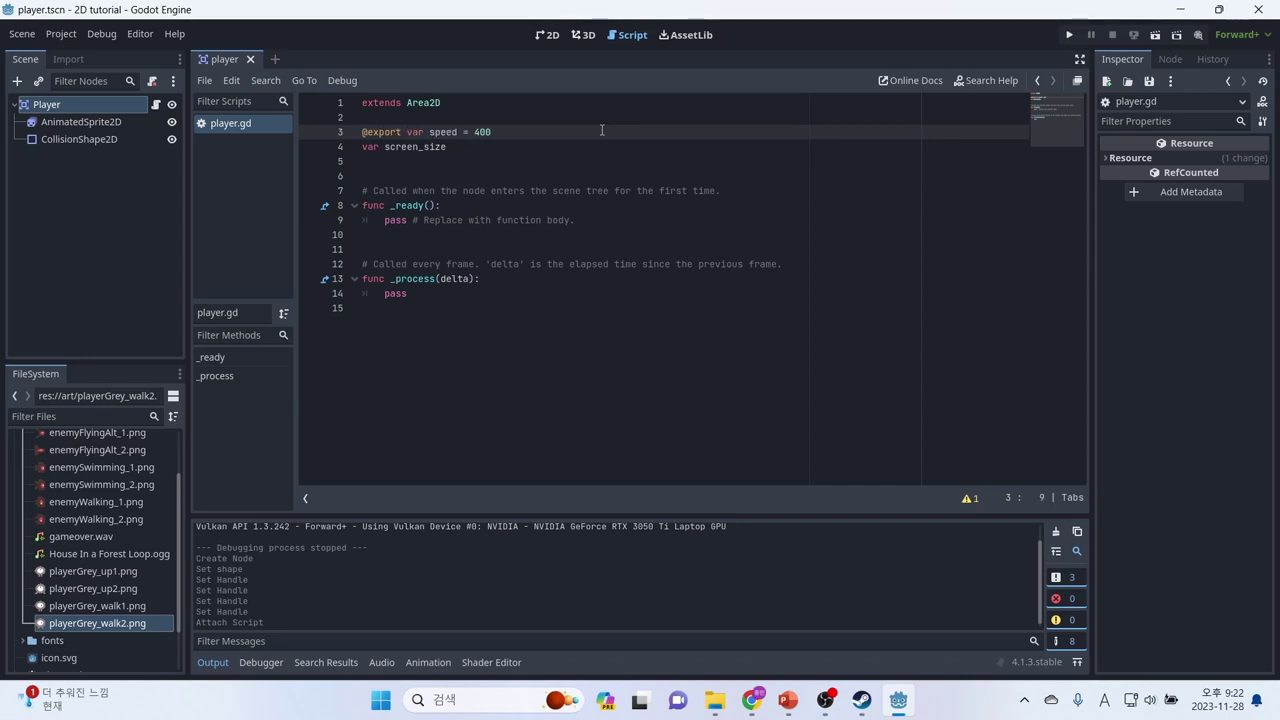
{"action": "left_click", "coordinate": [540, 147]}
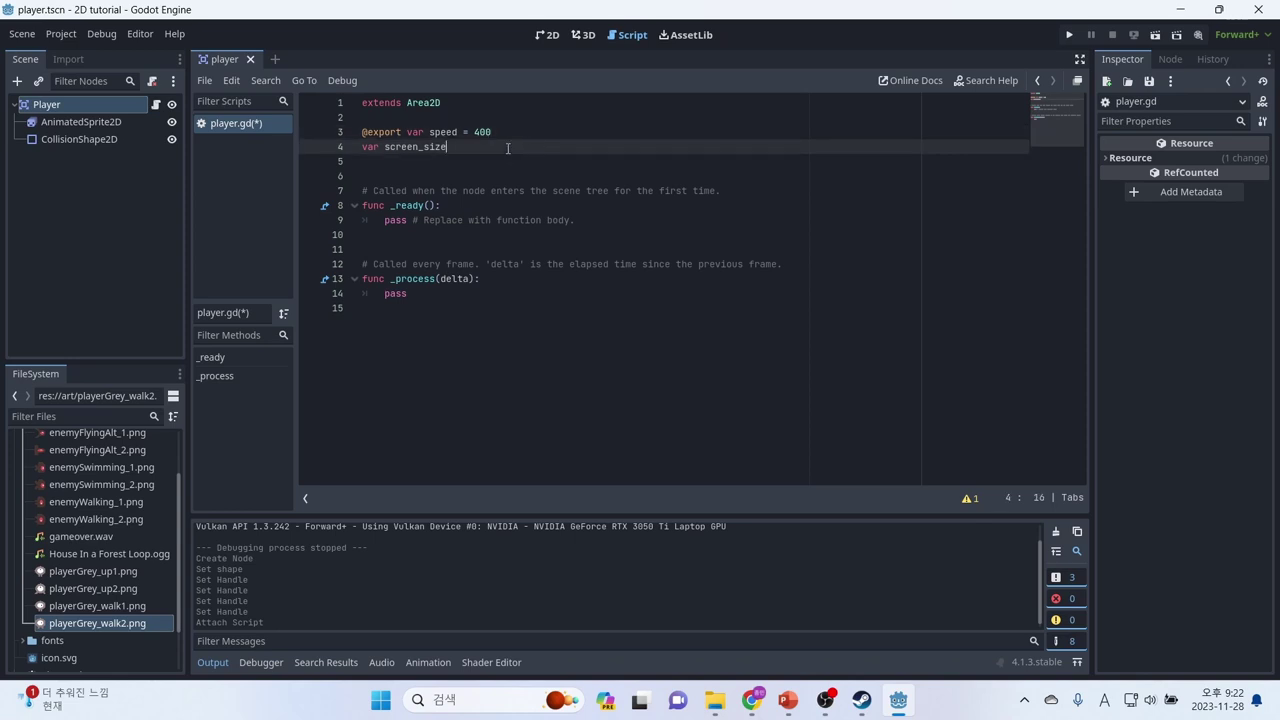
Save player.gd and check the Player's Inspector for the exported Speed property
{"action": "key", "text": "ctrl+s"}
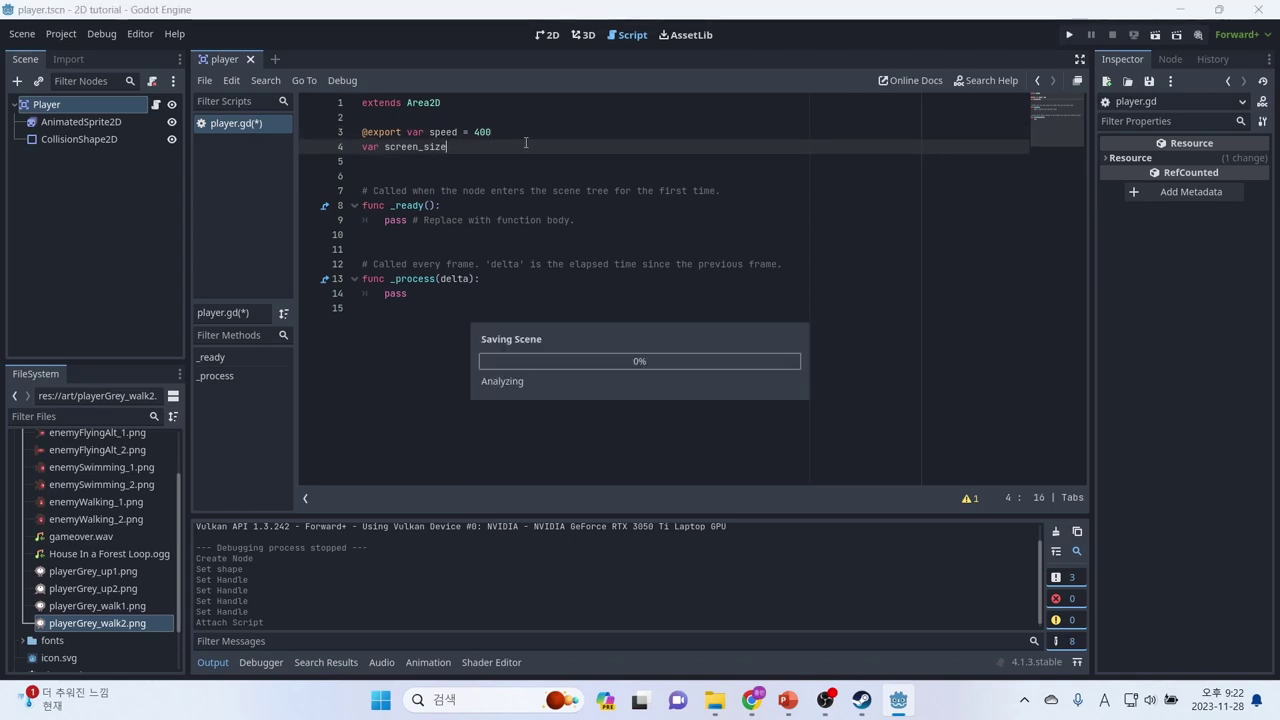
{"action": "left_click", "coordinate": [540, 128]}
{"action": "left_click", "coordinate": [52, 121]}
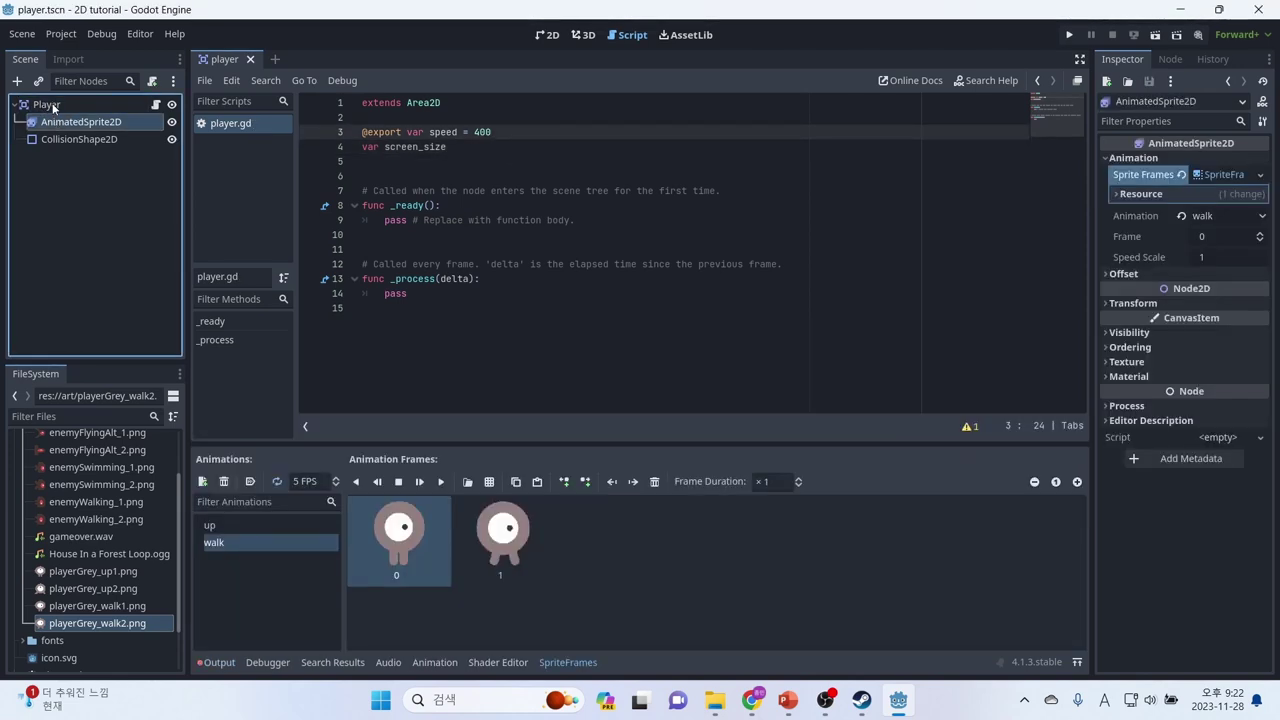
{"action": "left_click", "coordinate": [50, 105]}
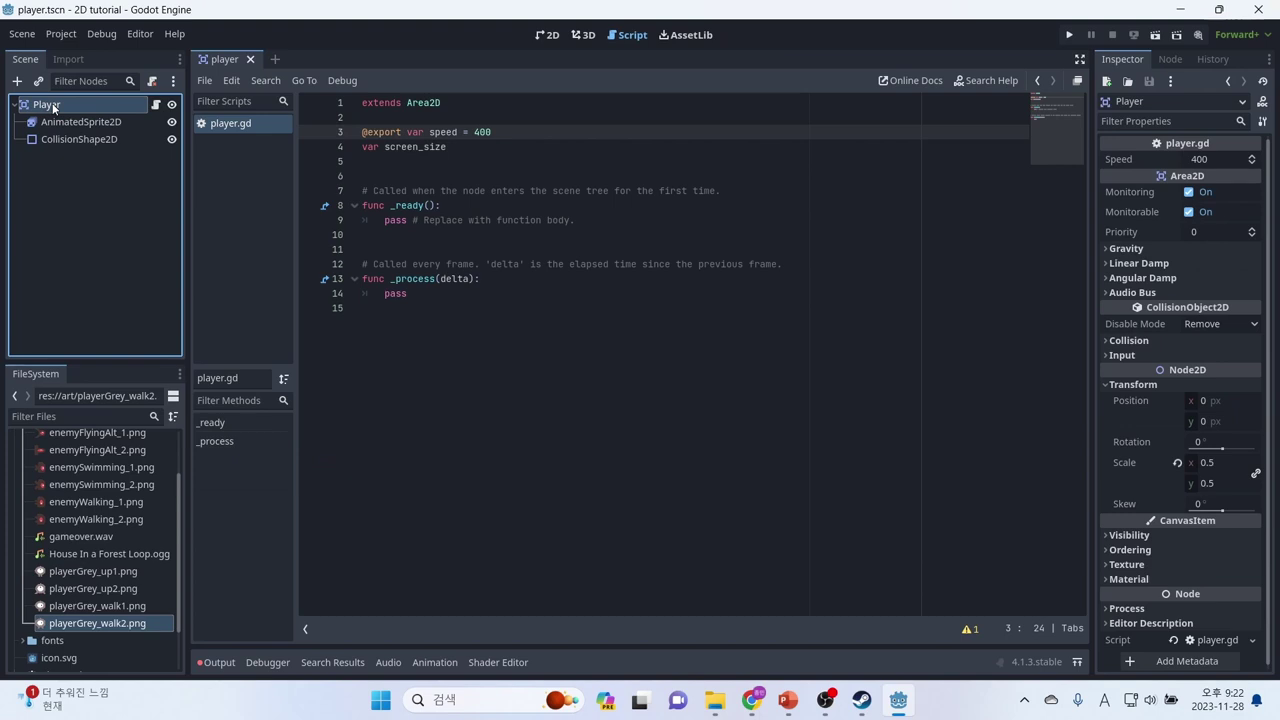
{"action": "left_click", "coordinate": [545, 35]}
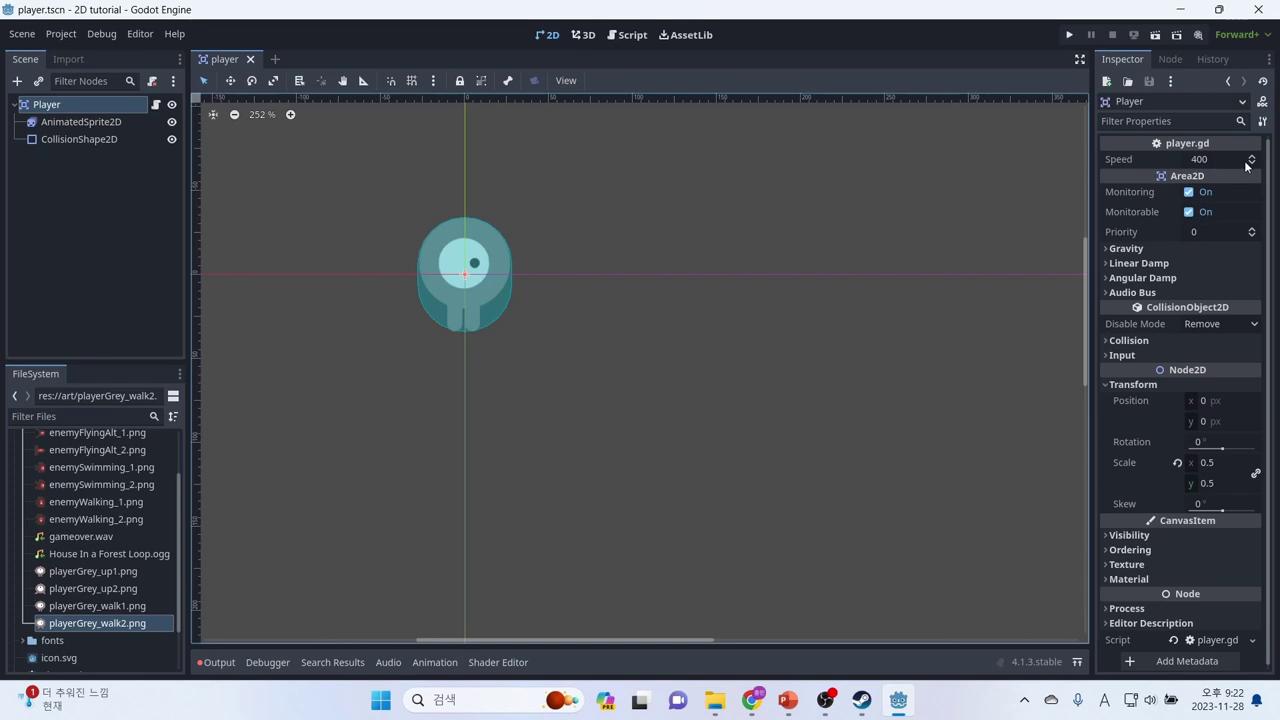
{"action": "left_click", "coordinate": [631, 40]}
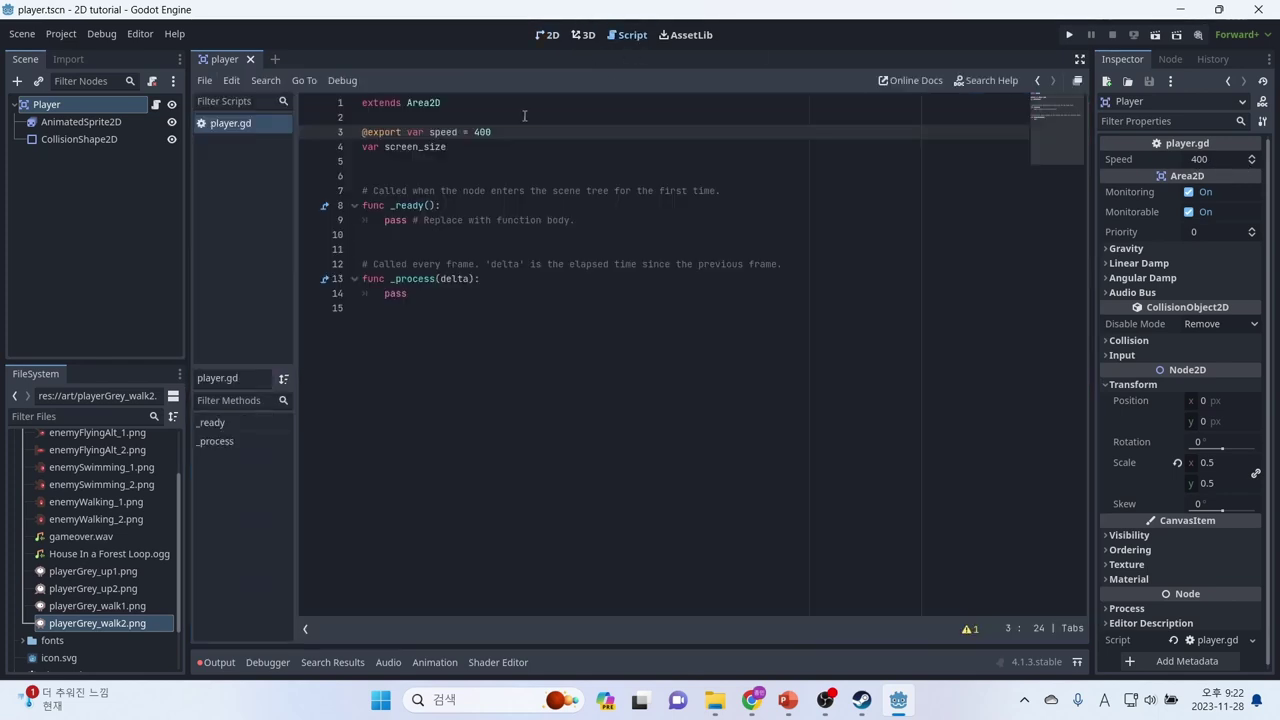
{"action": "left_click_drag", "start_coordinate": [406, 132], "coordinate": [363, 132]}
{"action": "key", "text": "BackSpace"}
{"action": "left_click", "coordinate": [514, 145]}
{"action": "key", "text": "ctrl+s"}
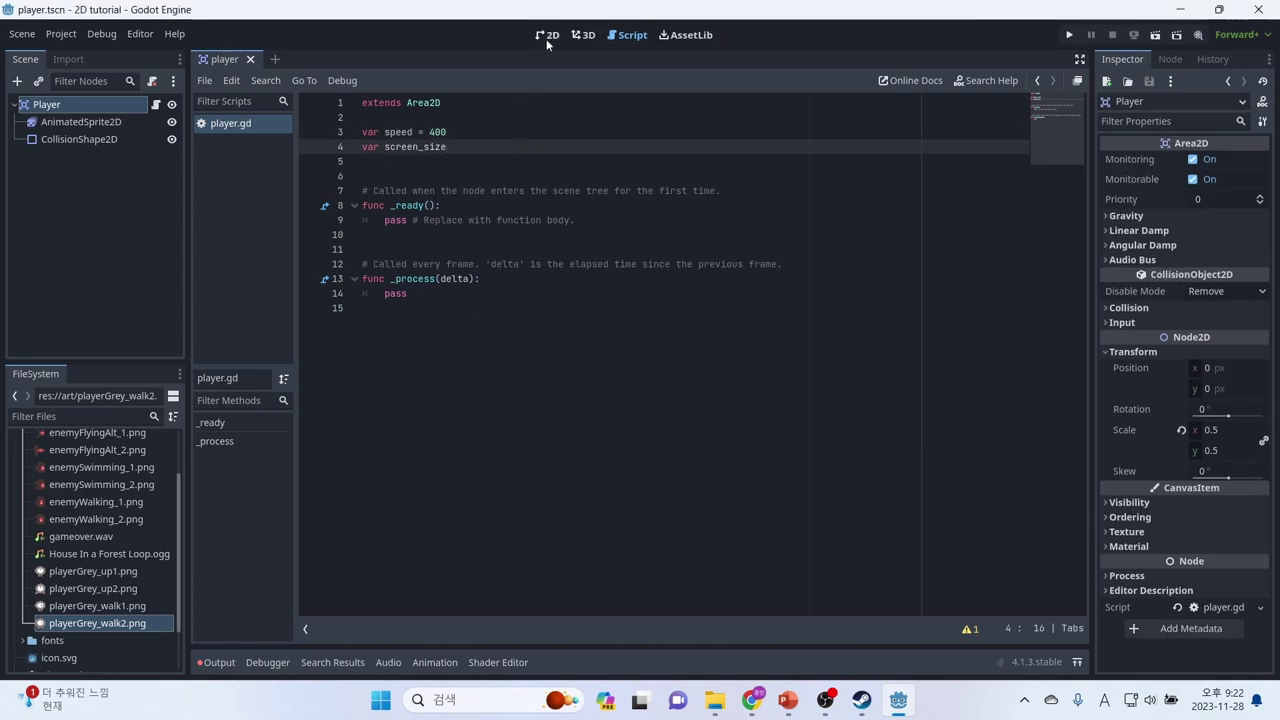
{"action": "left_click", "coordinate": [548, 35]}
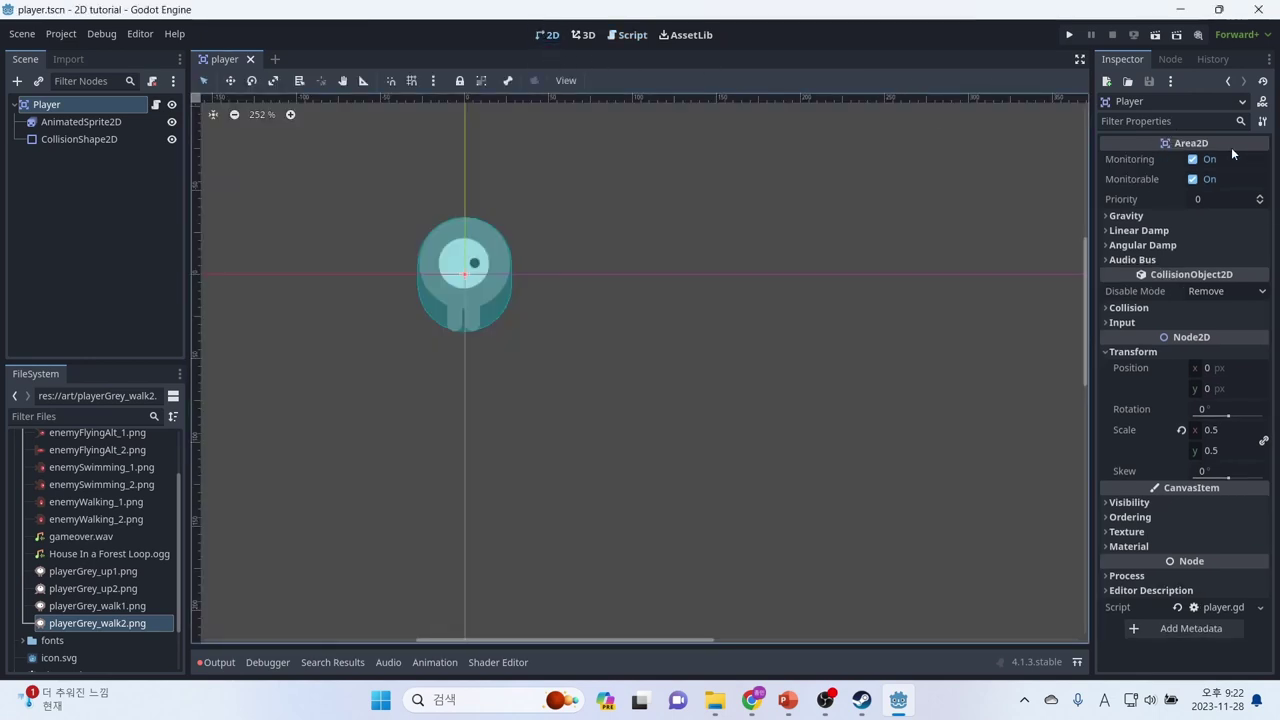
{"action": "left_click", "coordinate": [630, 38]}
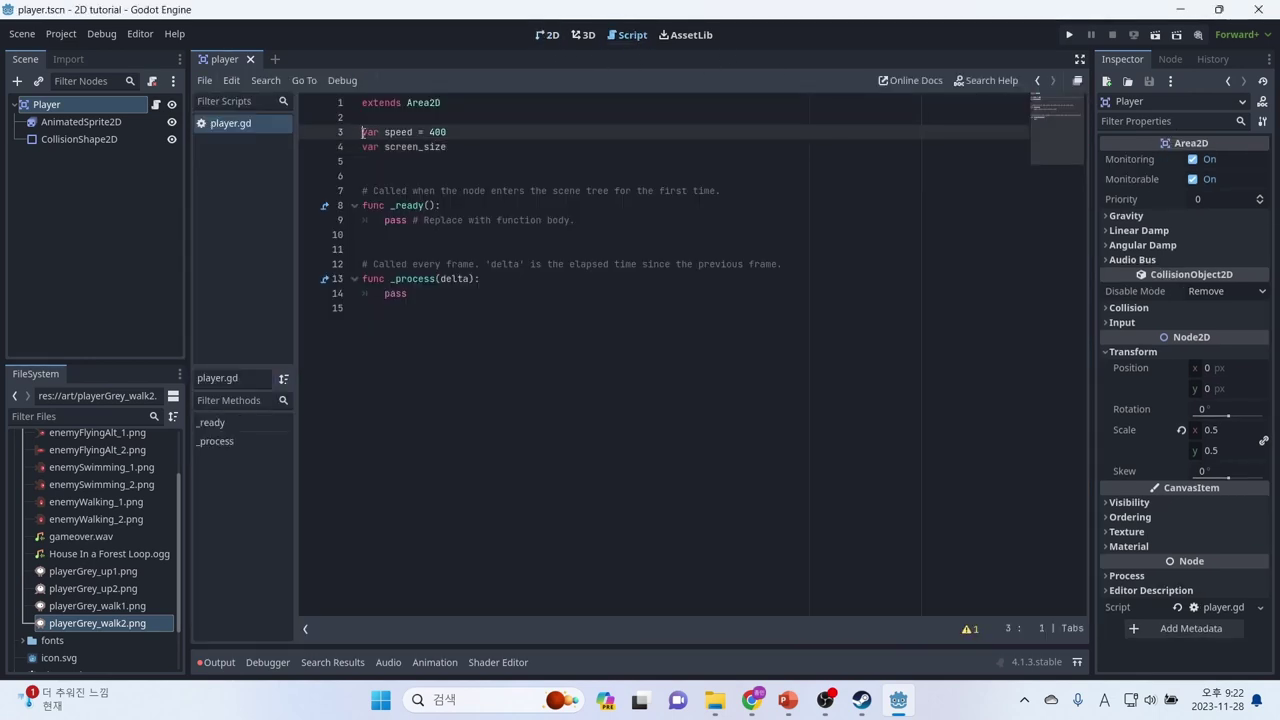
{"action": "type", "text": "@export"}
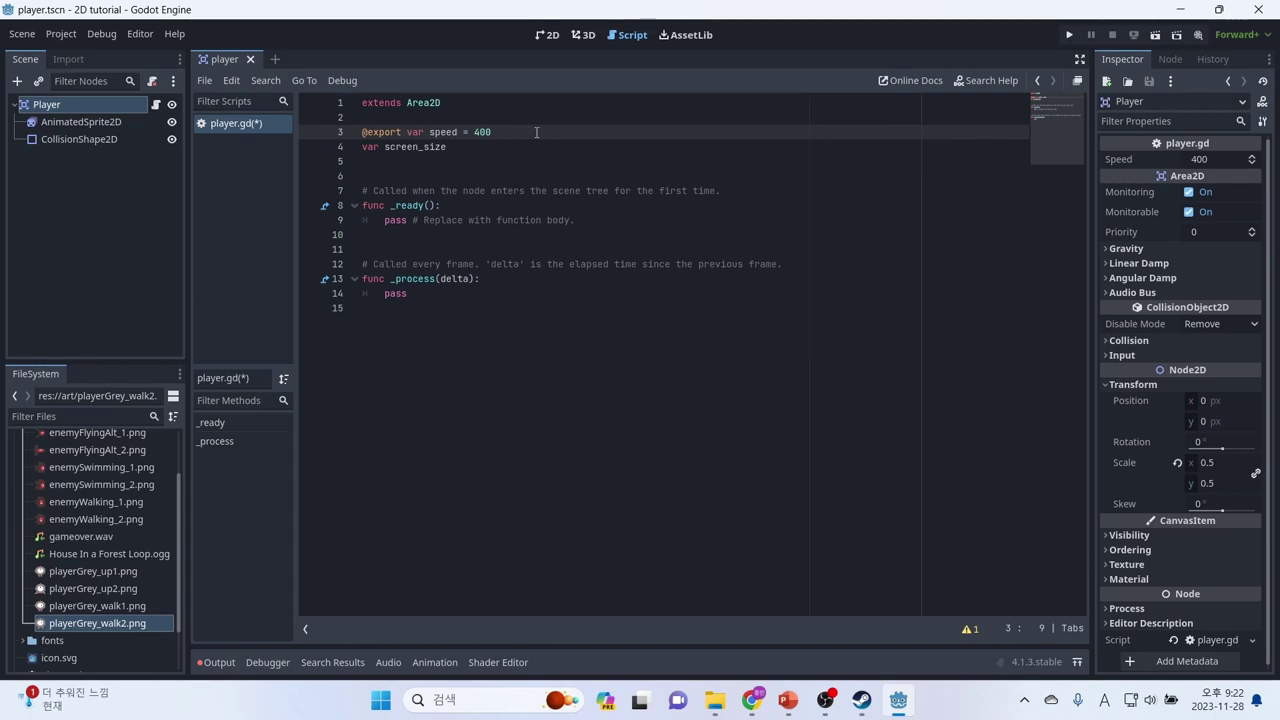
Review the speed and screen_size declarations and save player.gd again
{"action": "left_click_drag", "start_coordinate": [600, 330], "coordinate": [427, 105]}
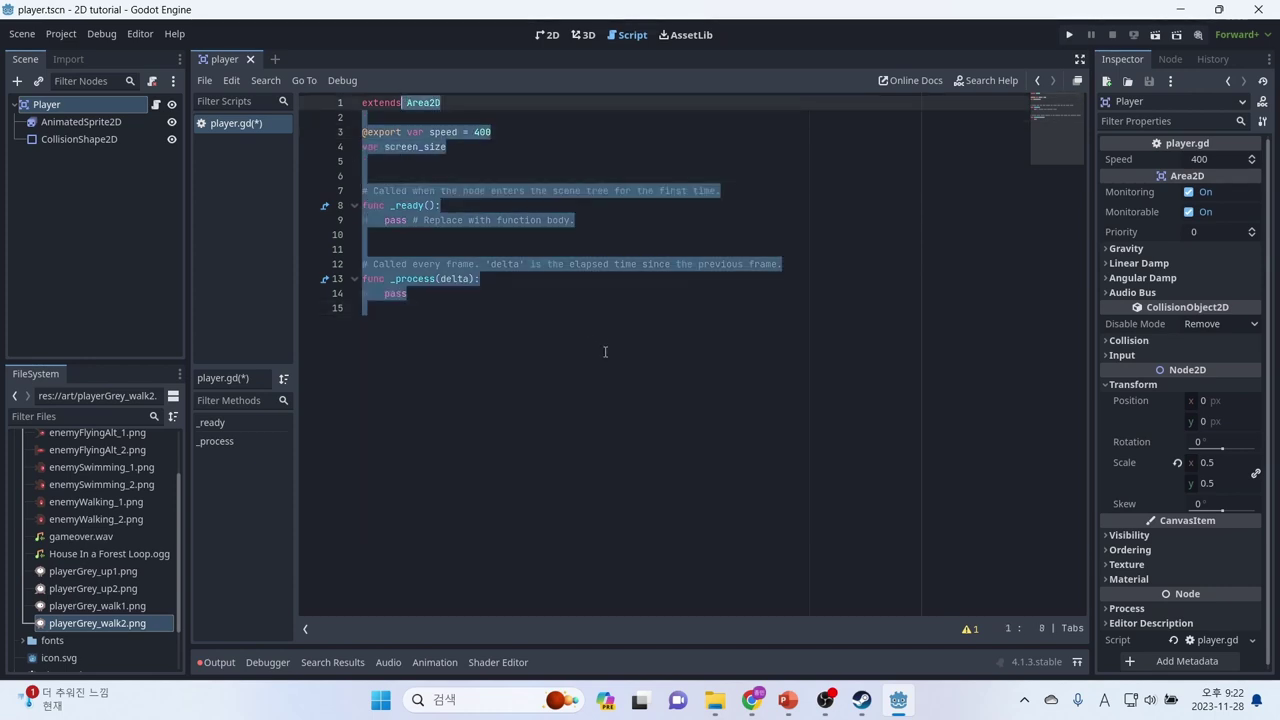
{"action": "left_click", "coordinate": [661, 330]}
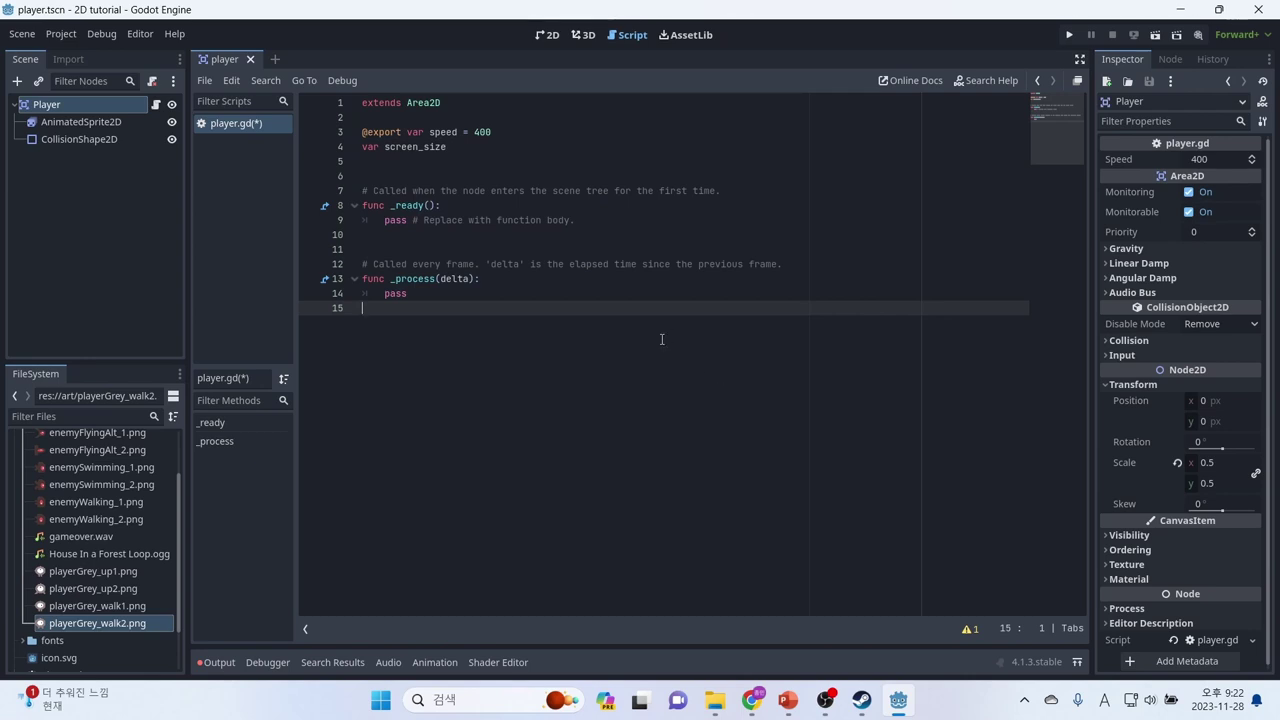
{"action": "left_click_drag", "start_coordinate": [661, 330], "coordinate": [409, 119]}
{"action": "left_click", "coordinate": [645, 150]}
{"action": "key", "text": "ctrl+s"}
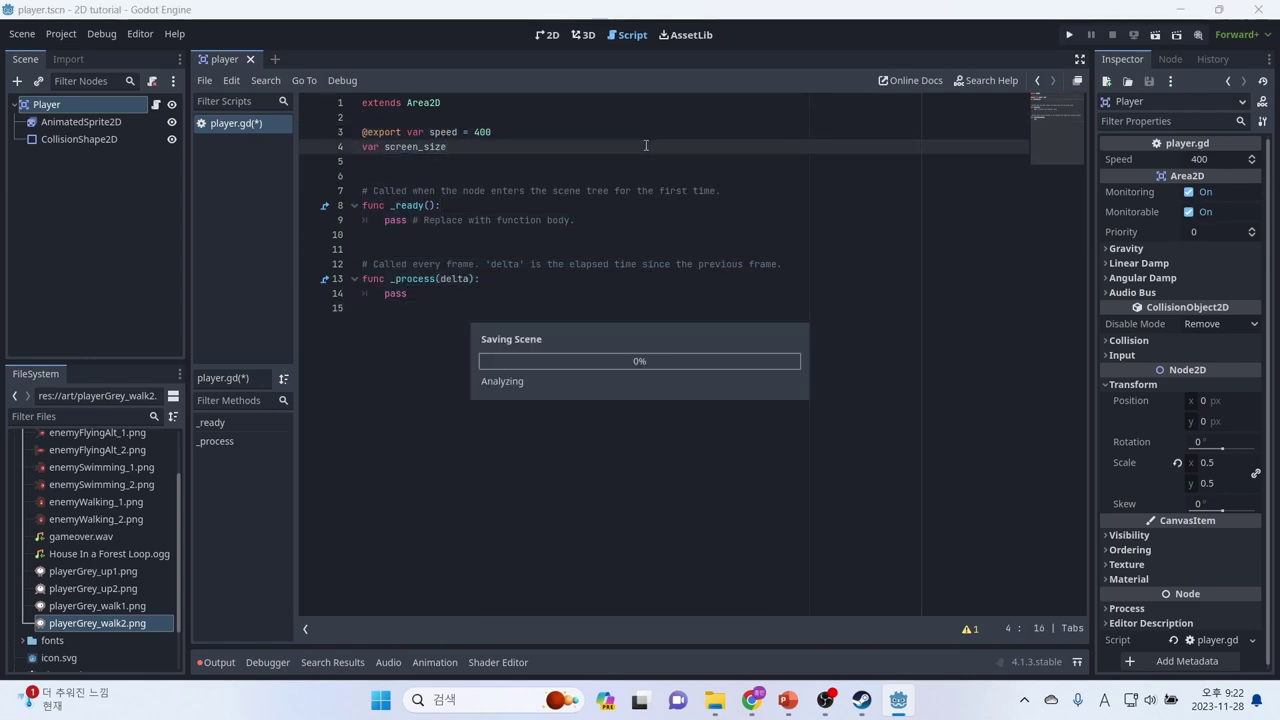
{"action": "left_click_drag", "start_coordinate": [635, 353], "coordinate": [367, 116]}
{"action": "left_click", "coordinate": [728, 162]}
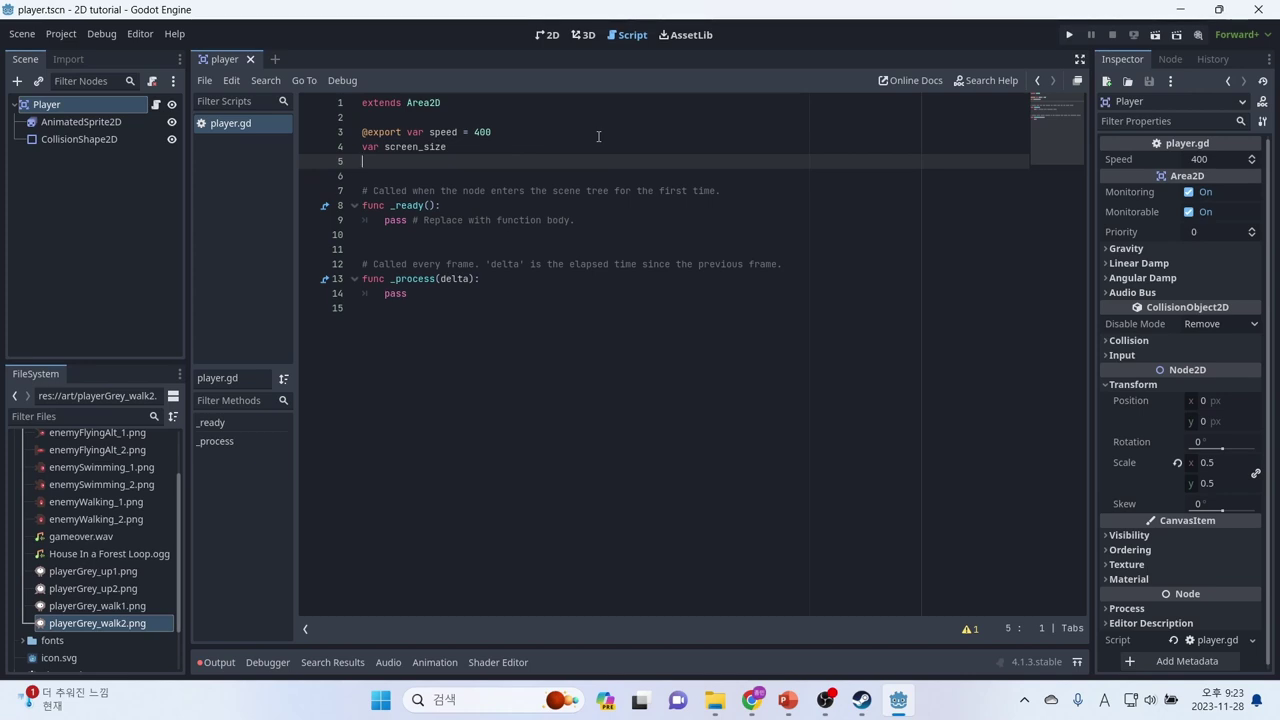
Delete the placeholder comment above _ready and the pass line inside it
{"action": "left_click", "coordinate": [662, 207]}
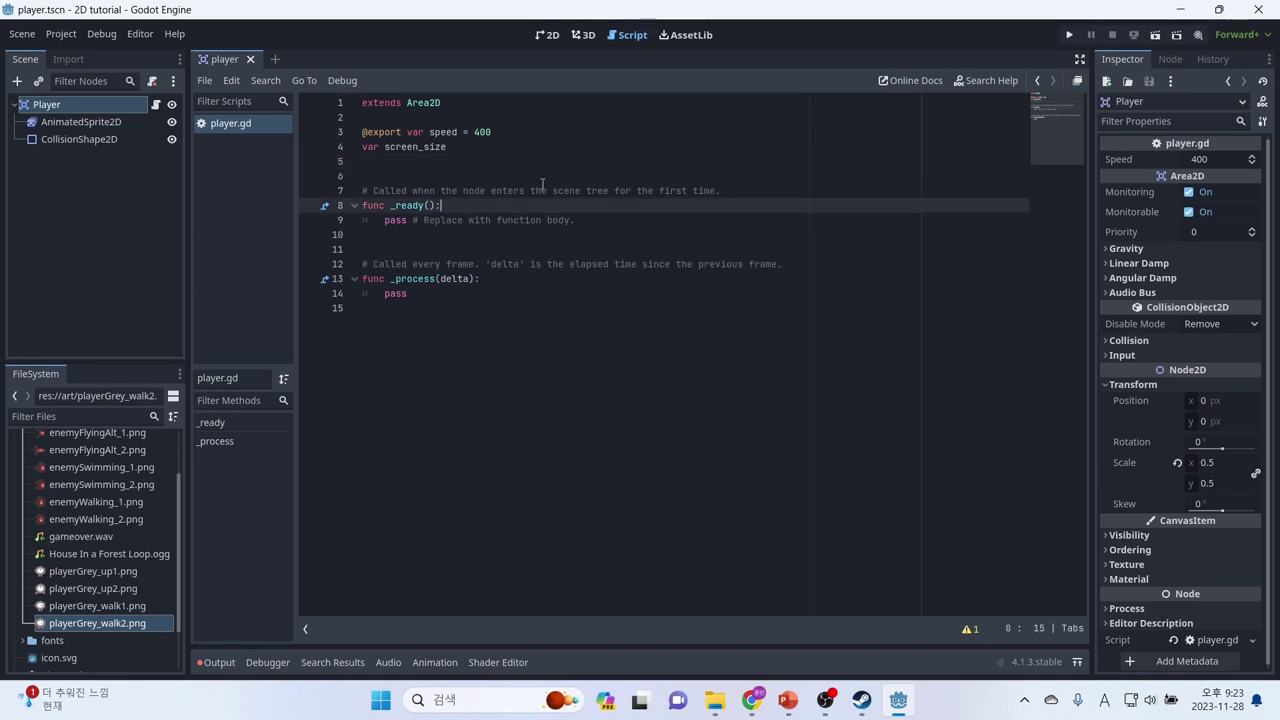
{"action": "key", "text": "Up"}
{"action": "key", "text": "Up"}
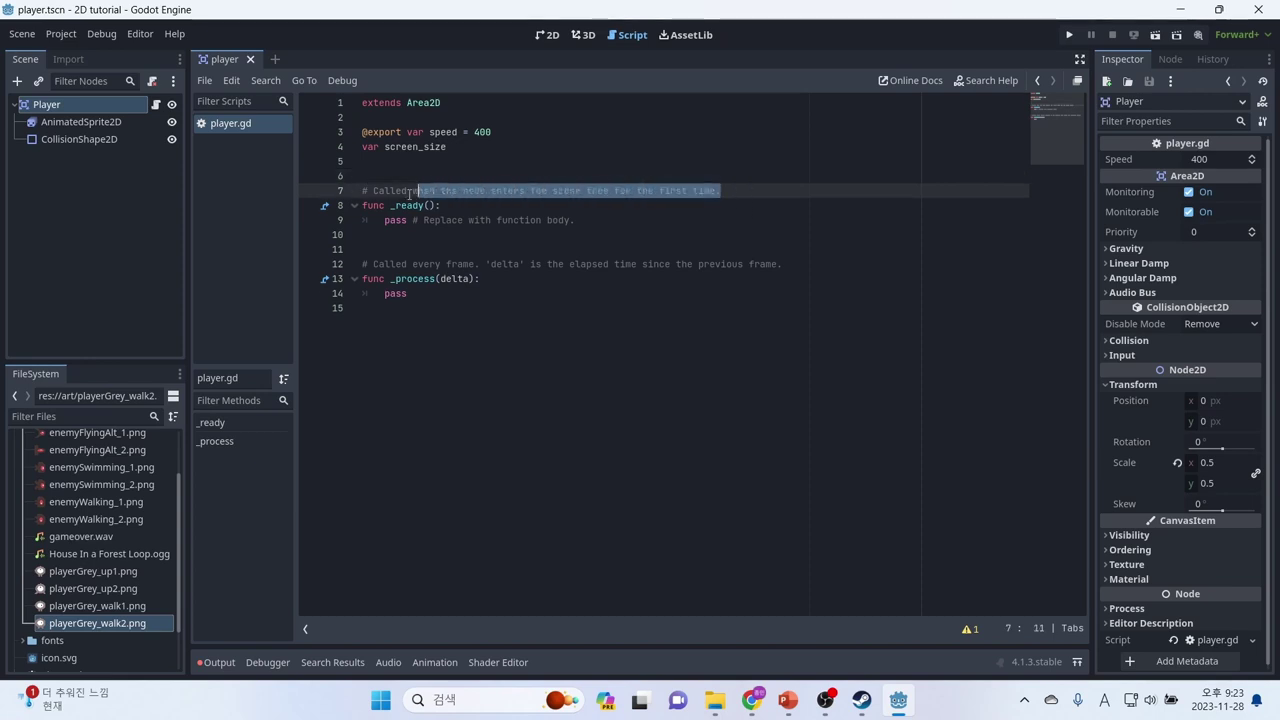
{"action": "left_click_drag", "start_coordinate": [722, 190], "coordinate": [362, 180]}
{"action": "key", "text": "BackSpace"}
{"action": "key", "text": "BackSpace"}
{"action": "left_click", "coordinate": [503, 180]}
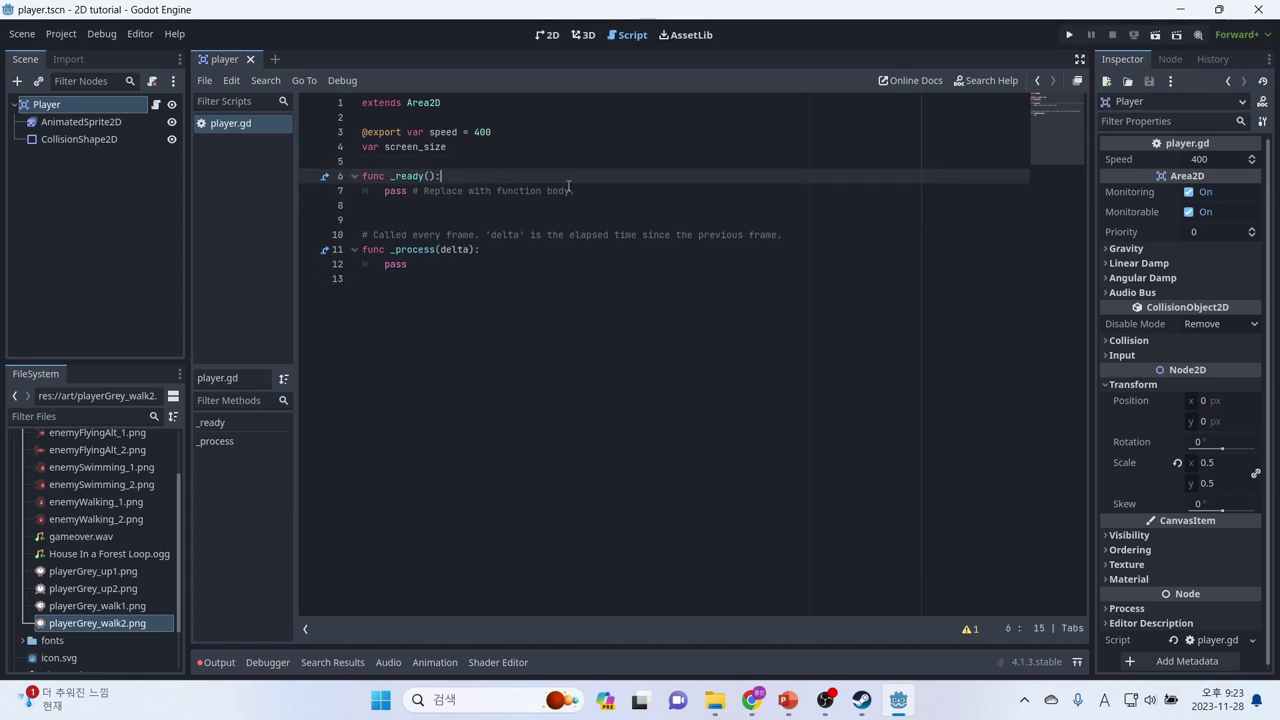
{"action": "left_click_drag", "start_coordinate": [612, 190], "coordinate": [348, 196]}
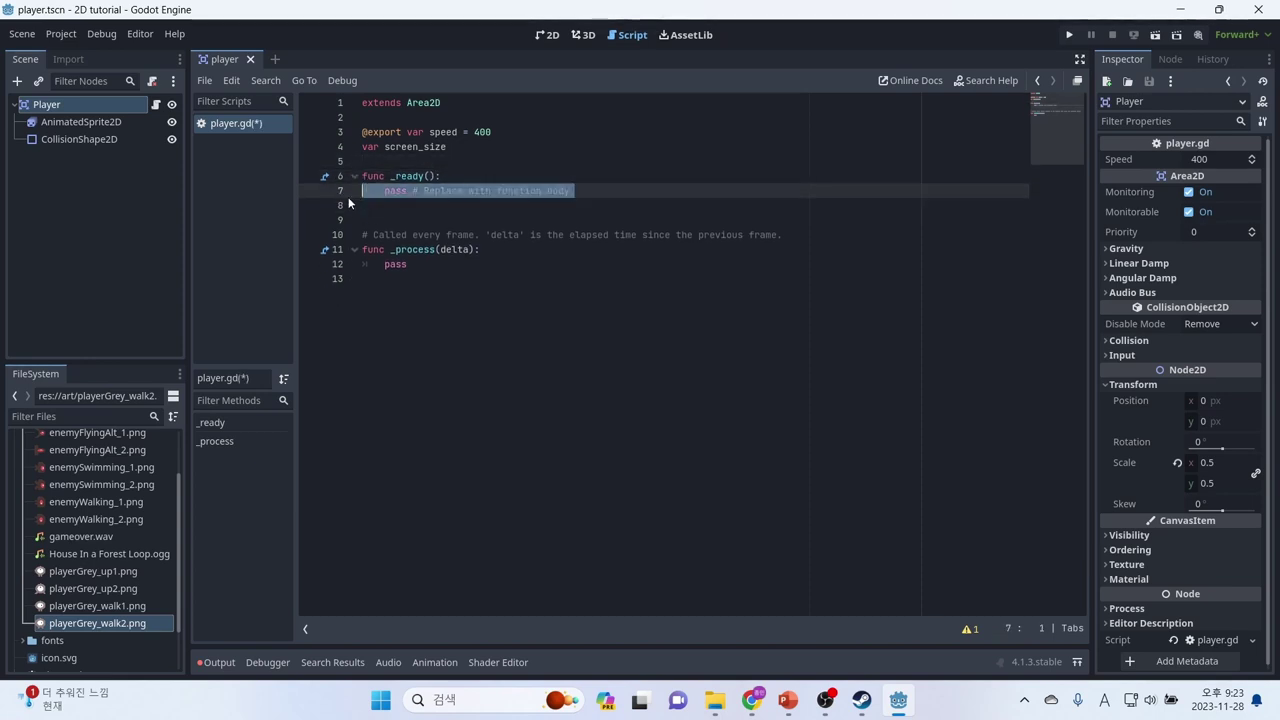
{"action": "key", "text": "BackSpace"}
{"action": "key", "text": "BackSpace"}
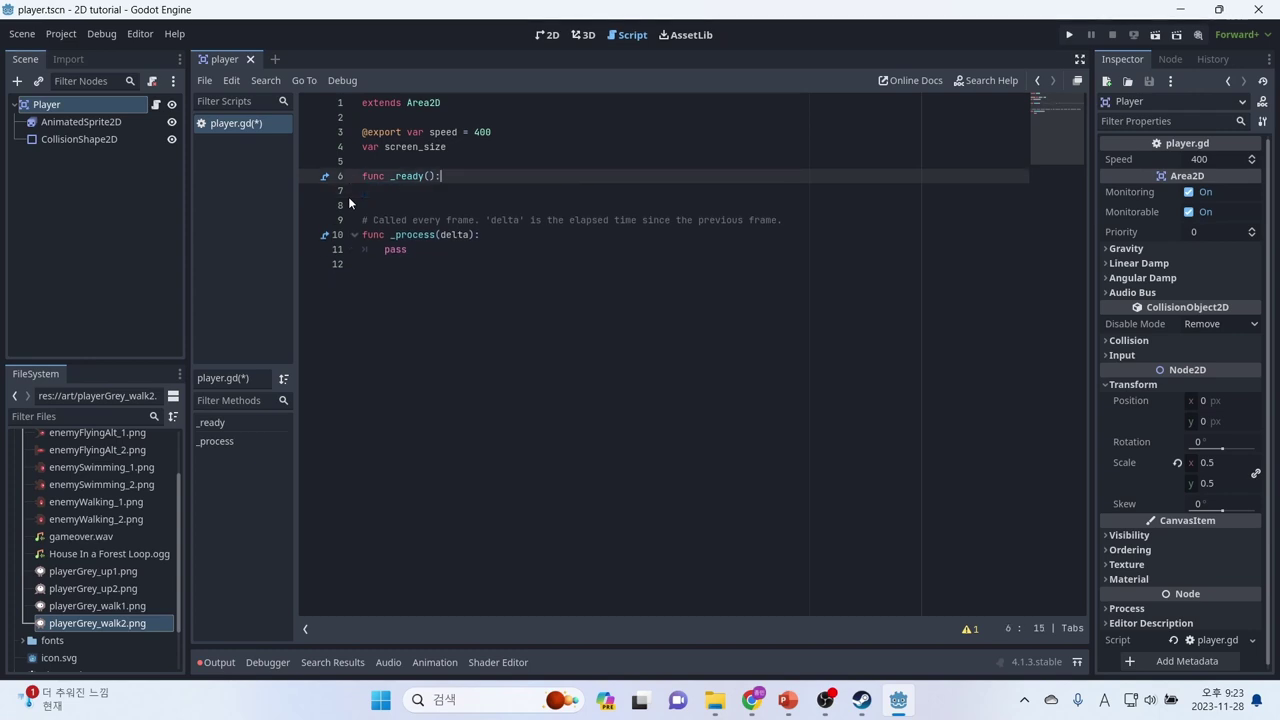
Write 'screen_size = get_viewport_rect().size' as the body of _ready, using autocompletion
{"action": "key", "text": "Return"}
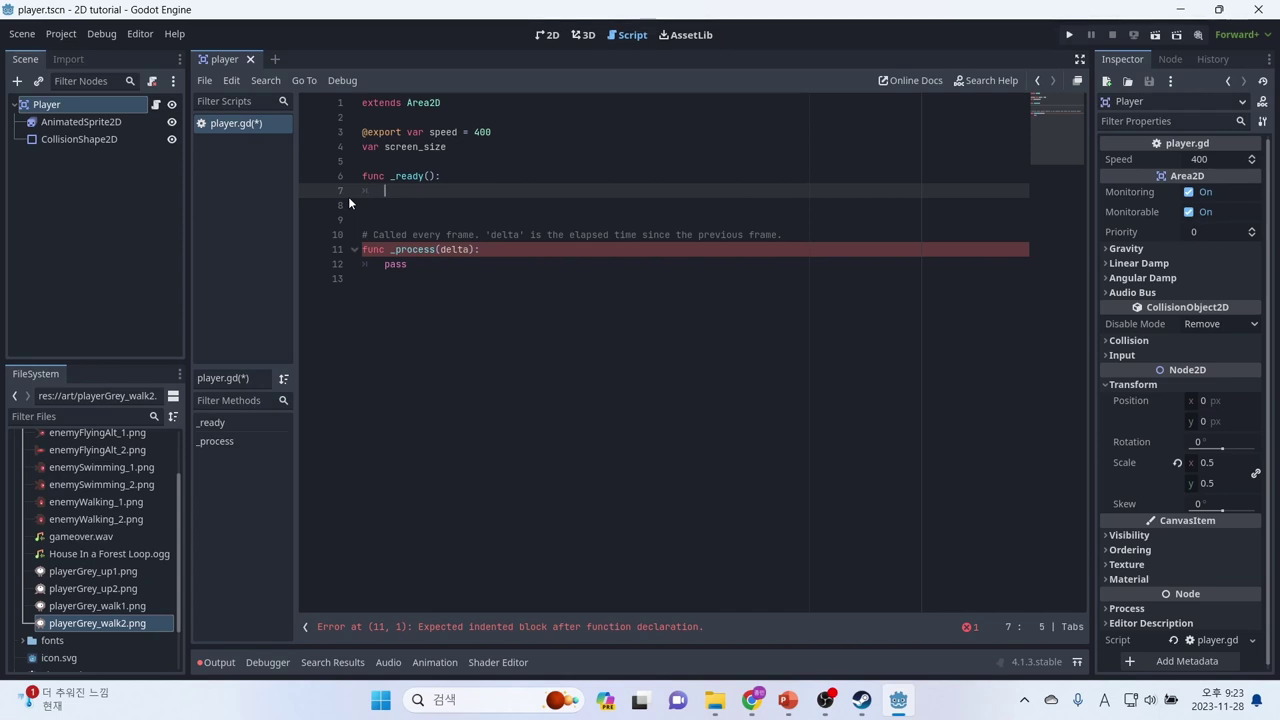
{"action": "type", "text": "screen"}
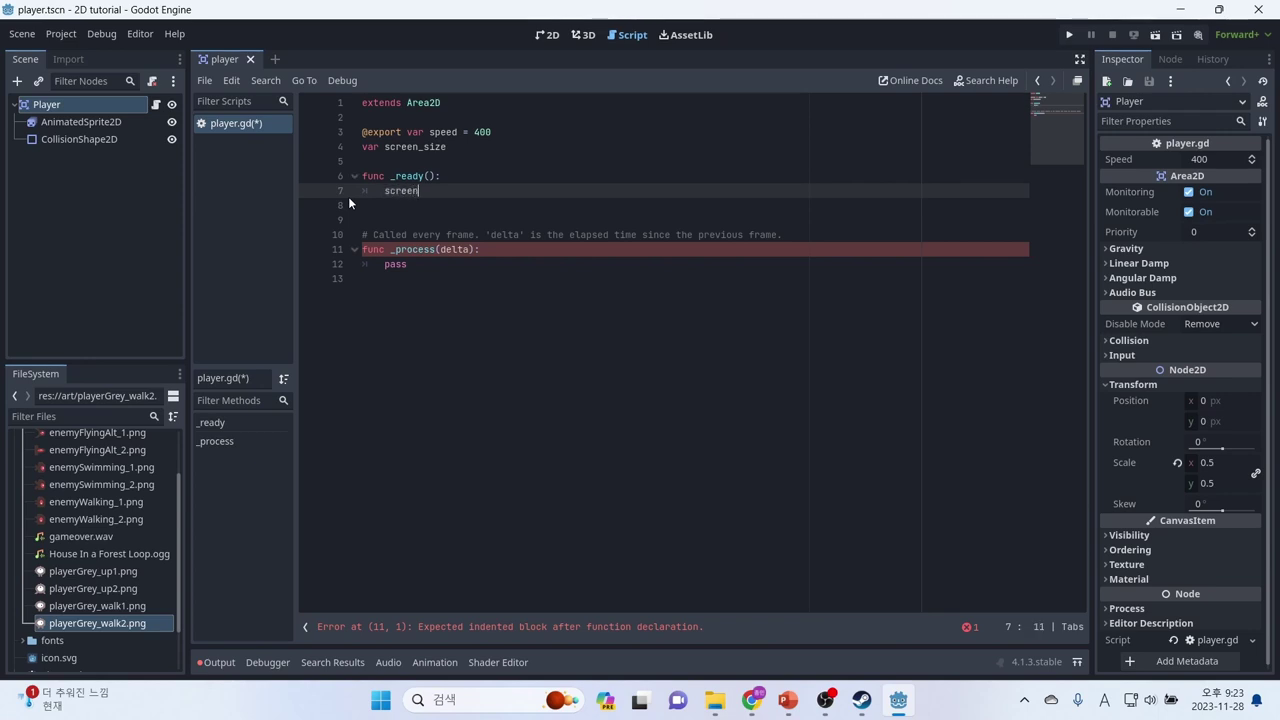
{"action": "type", "text": "_size"}
{"action": "type", "text": " = "}
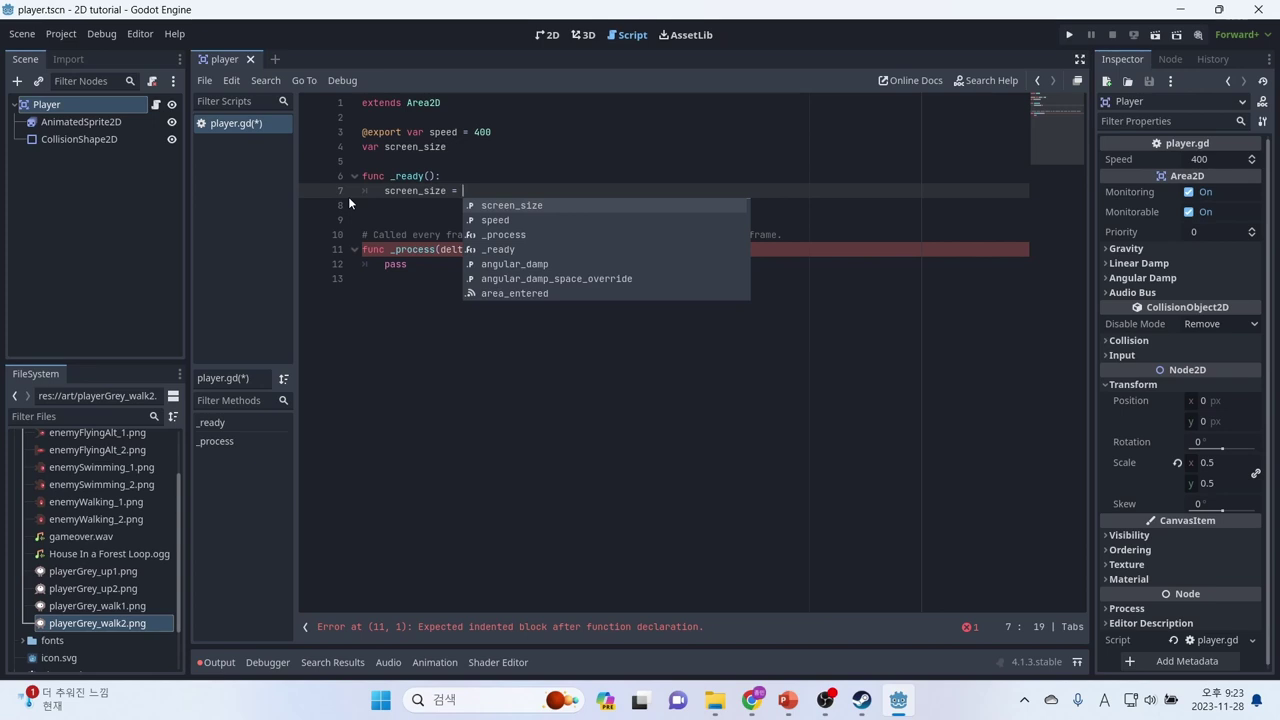
{"action": "type", "text": "get_"}
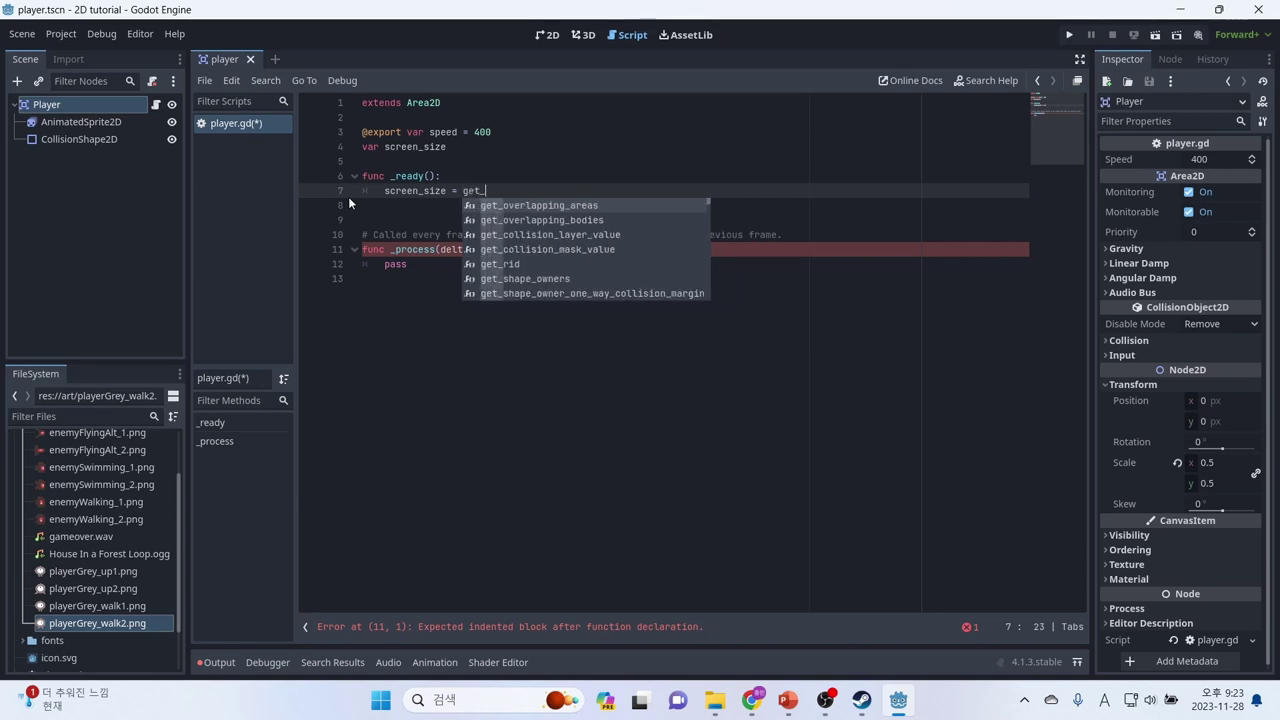
{"action": "type", "text": "vi"}
{"action": "key", "text": "Return"}
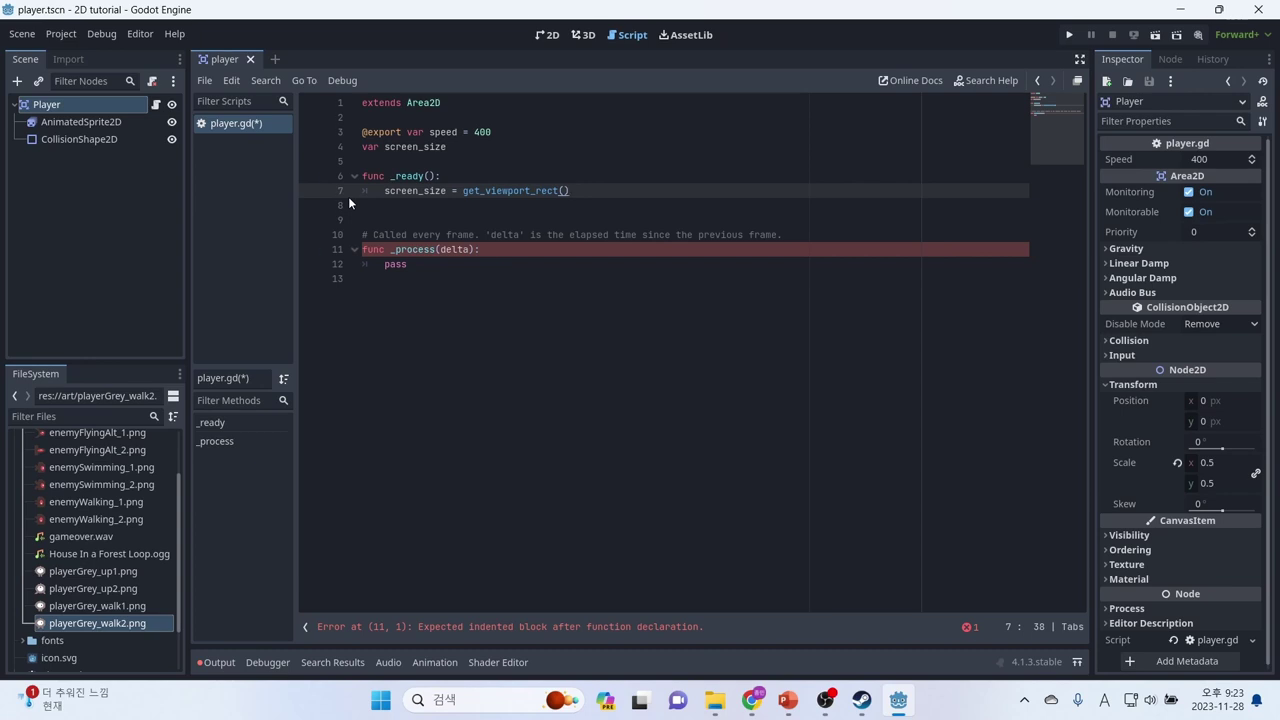
{"action": "type", "text": ".size"}
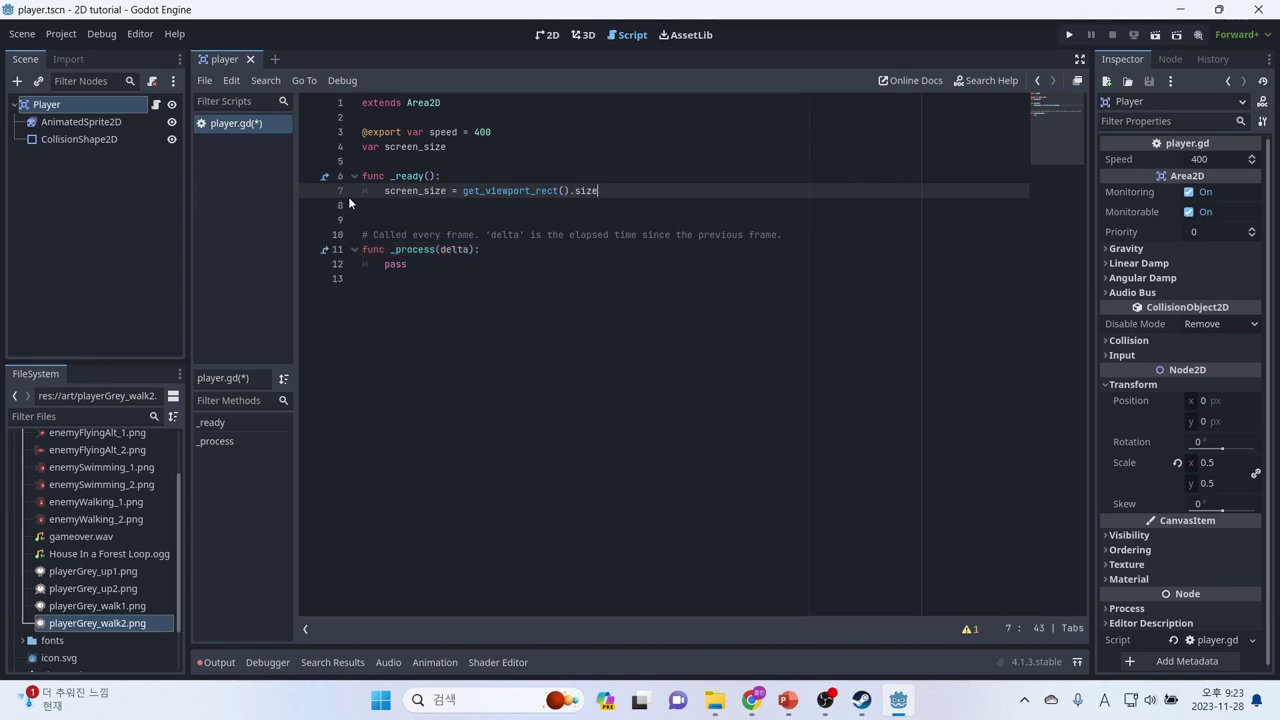
Check the Display > Window size settings in Project Settings, then close it
{"action": "left_click", "coordinate": [61, 34]}
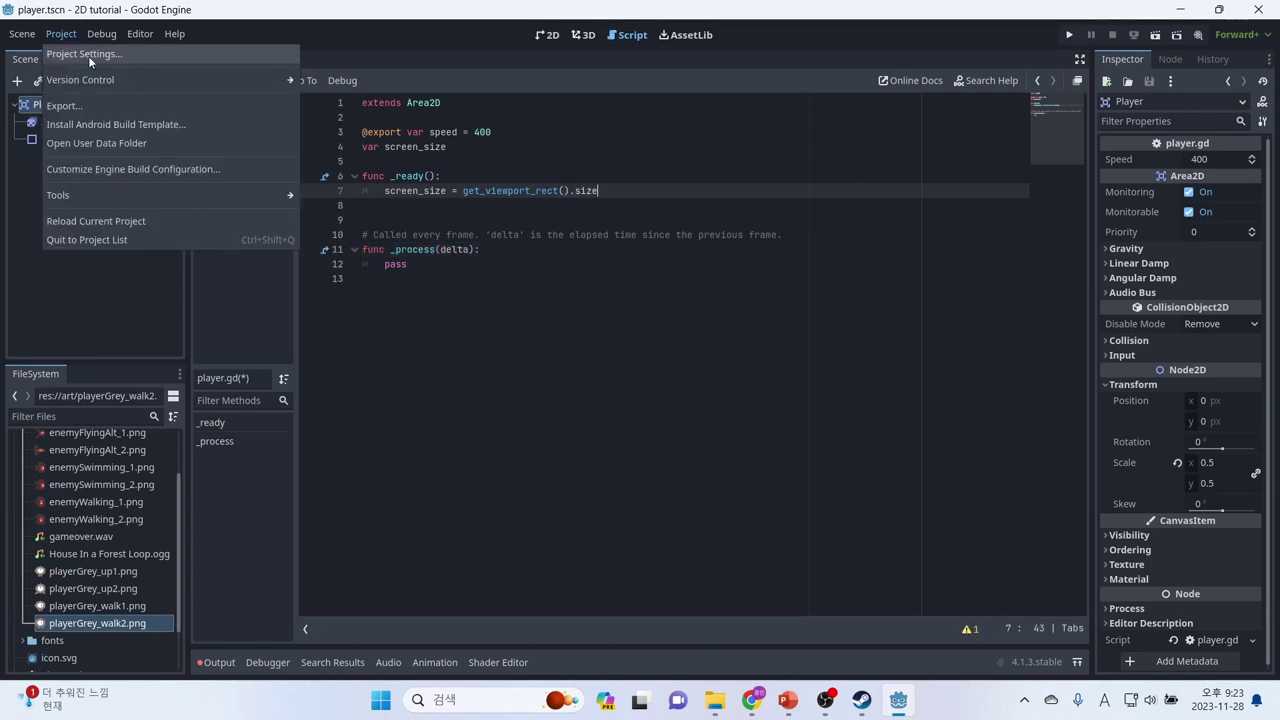
{"action": "left_click", "coordinate": [88, 56]}
{"action": "left_click", "coordinate": [372, 146]}
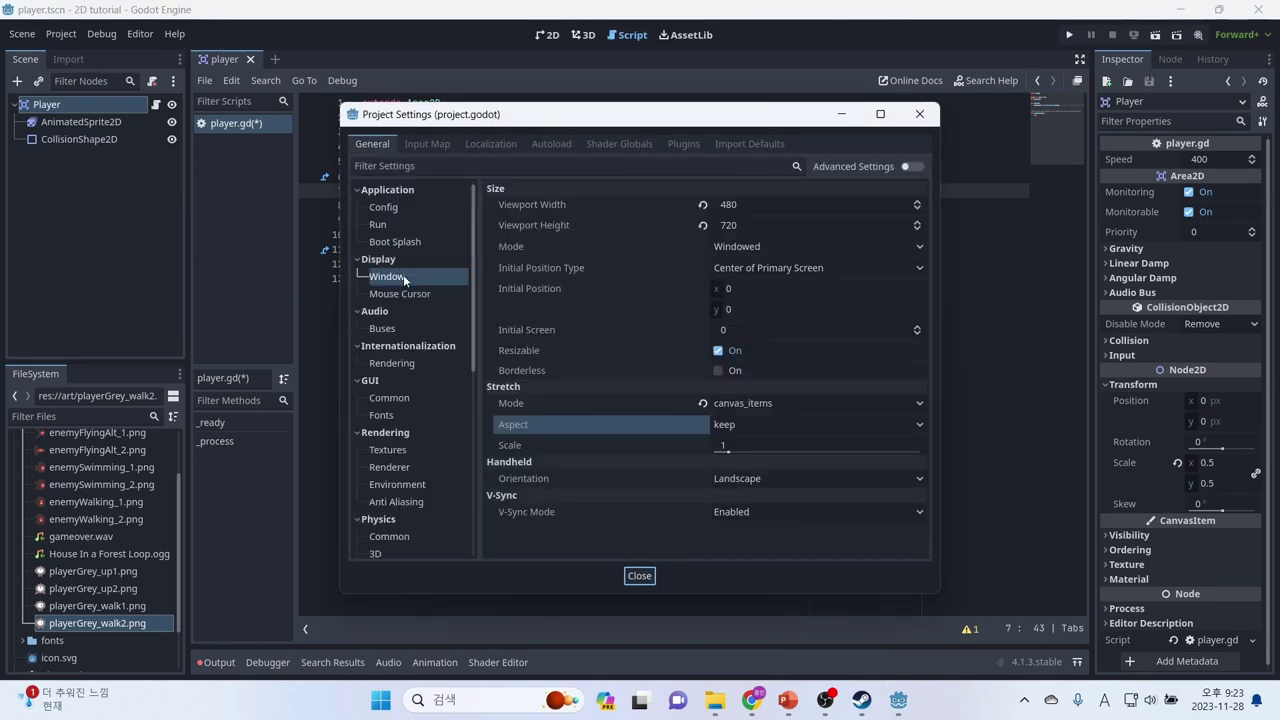
{"action": "left_click", "coordinate": [919, 113]}
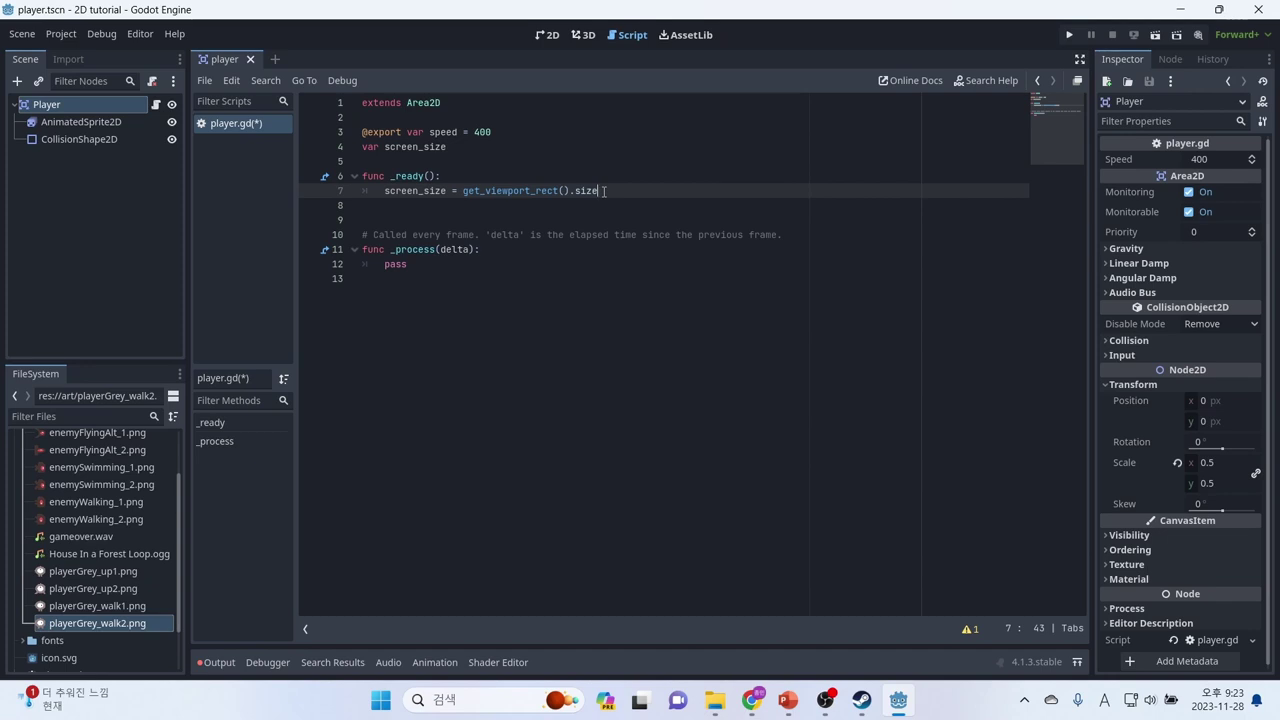
Remove the comment above func _process(delta) and its pass line, leaving the function body empty
{"action": "key", "text": "Down"}
{"action": "key", "text": "Down"}
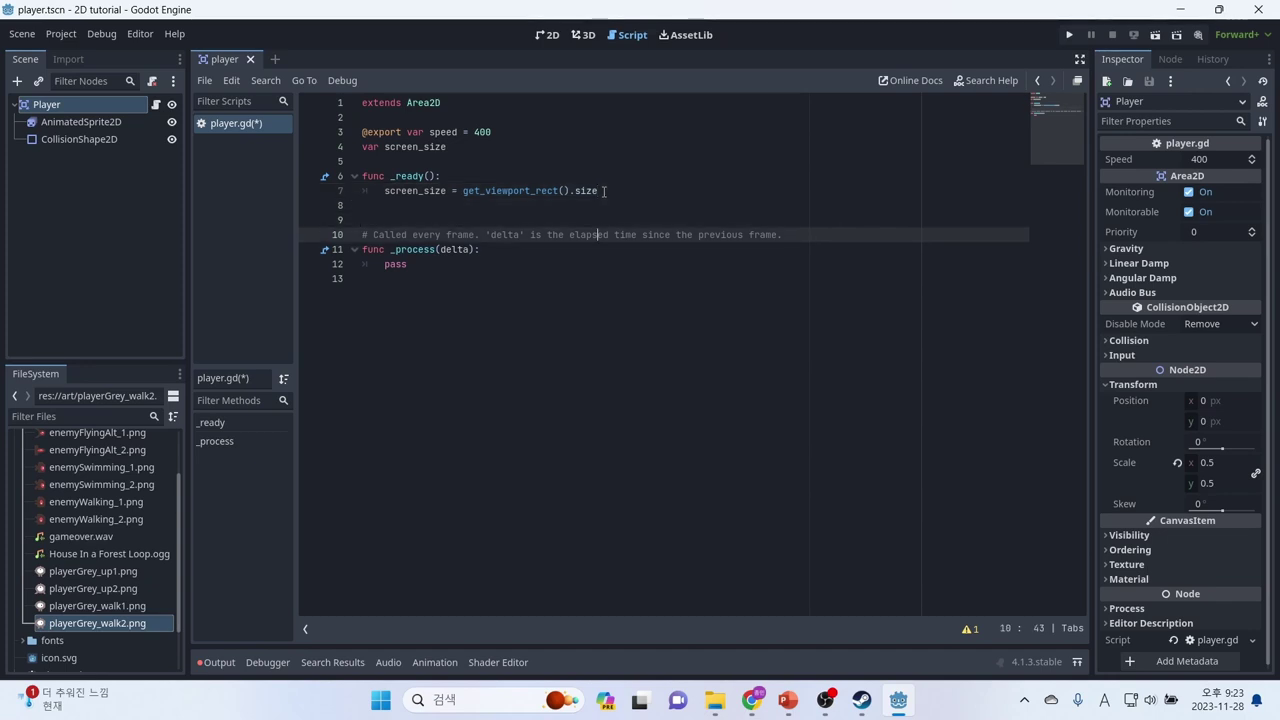
{"action": "left_click_drag", "start_coordinate": [782, 234], "coordinate": [356, 224]}
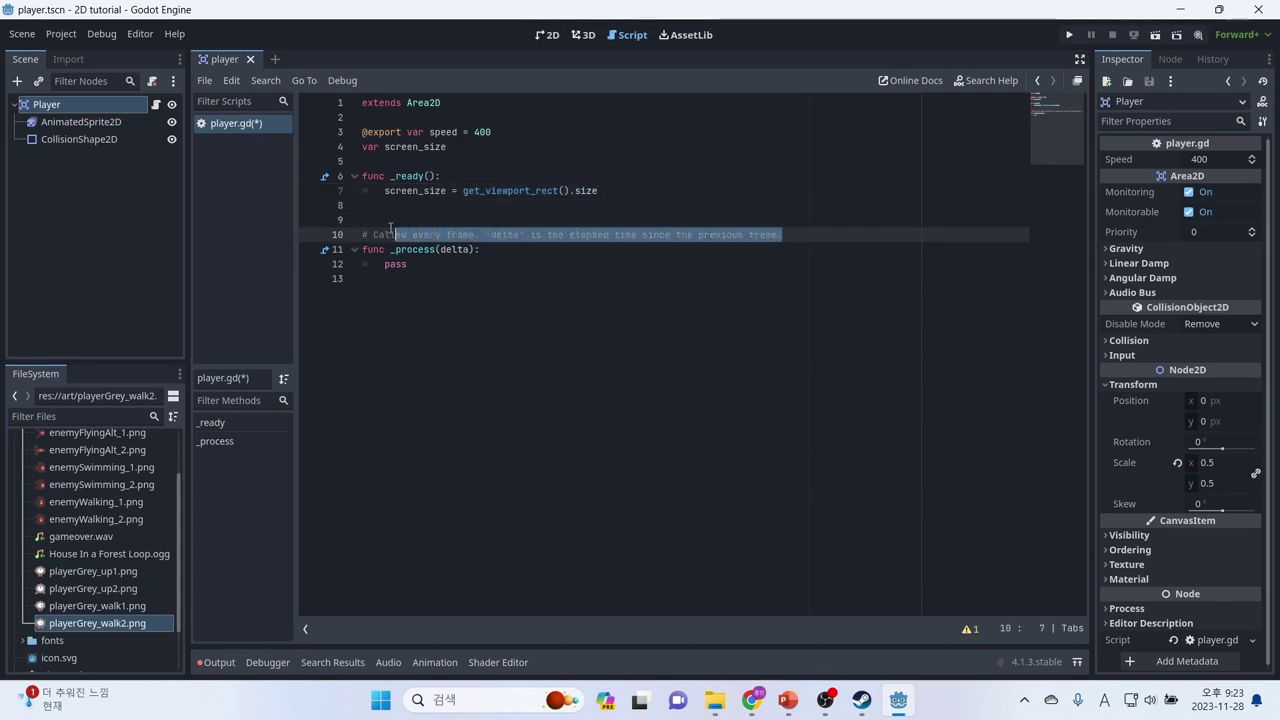
{"action": "key", "text": "BackSpace"}
{"action": "key", "text": "BackSpace"}
{"action": "left_click", "coordinate": [494, 219]}
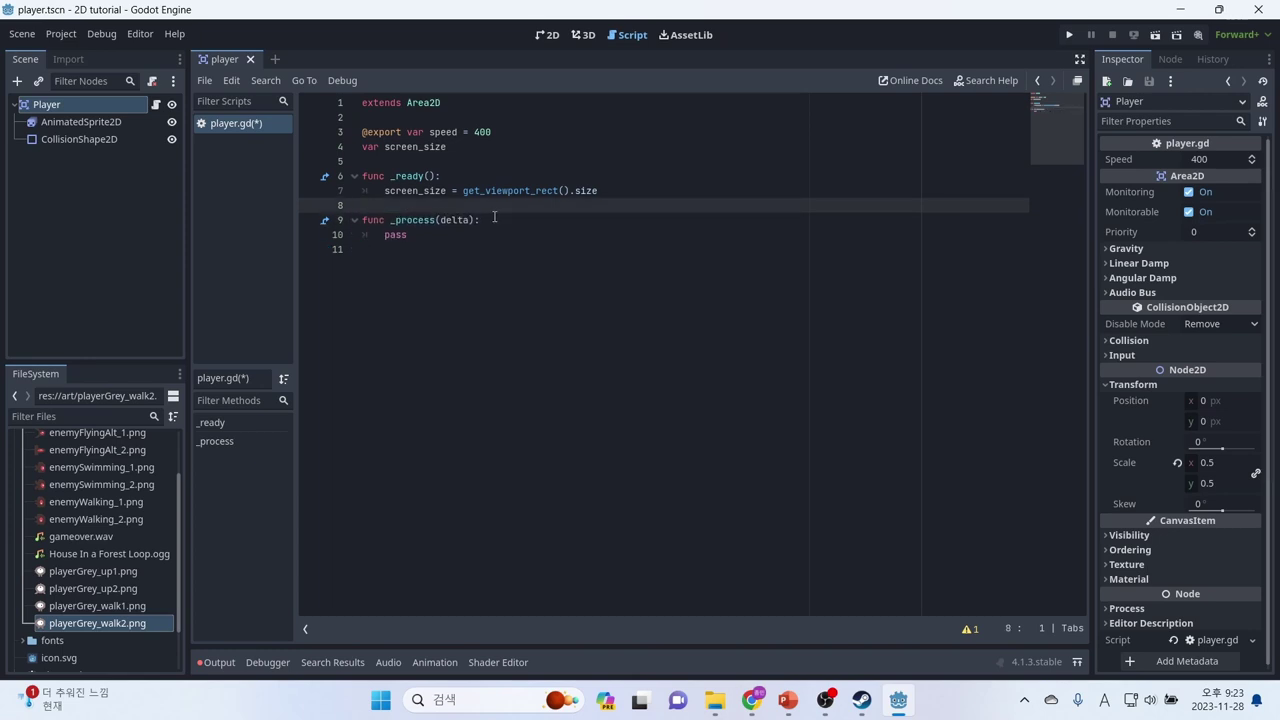
{"action": "key", "text": "Down"}
{"action": "key", "text": "ctrl+shift+k"}
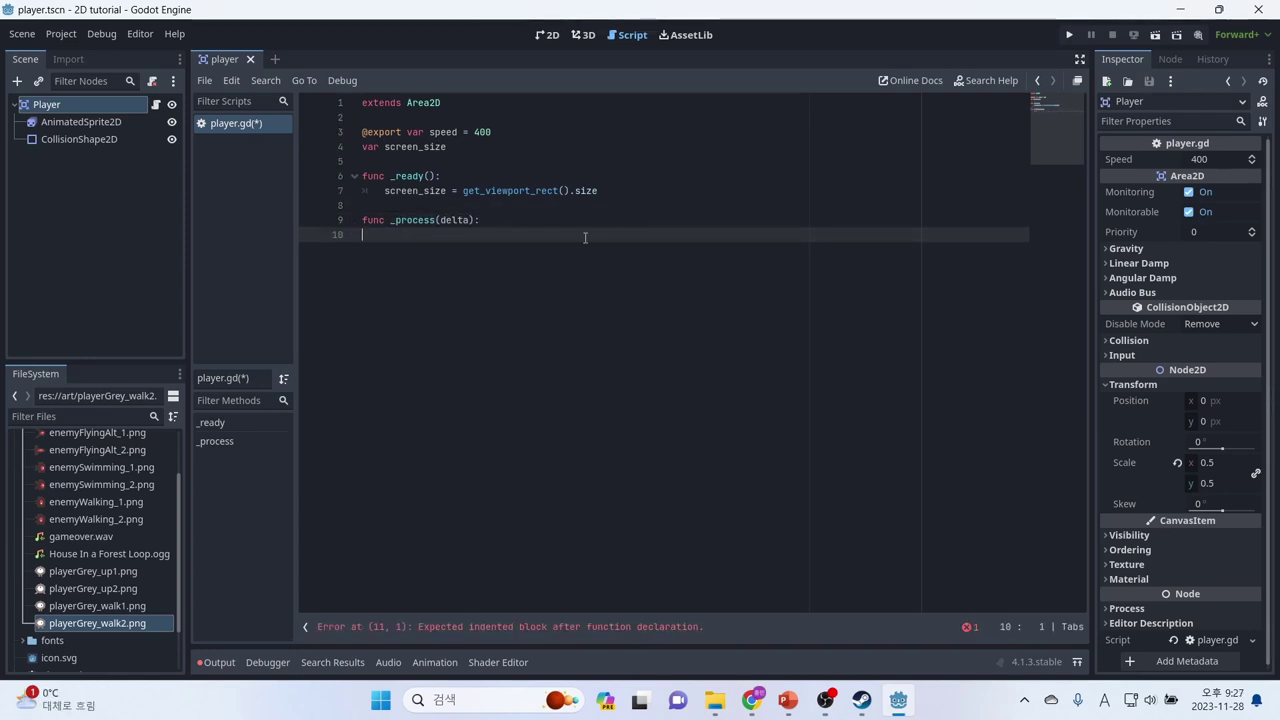
{"action": "key", "text": "BackSpace"}
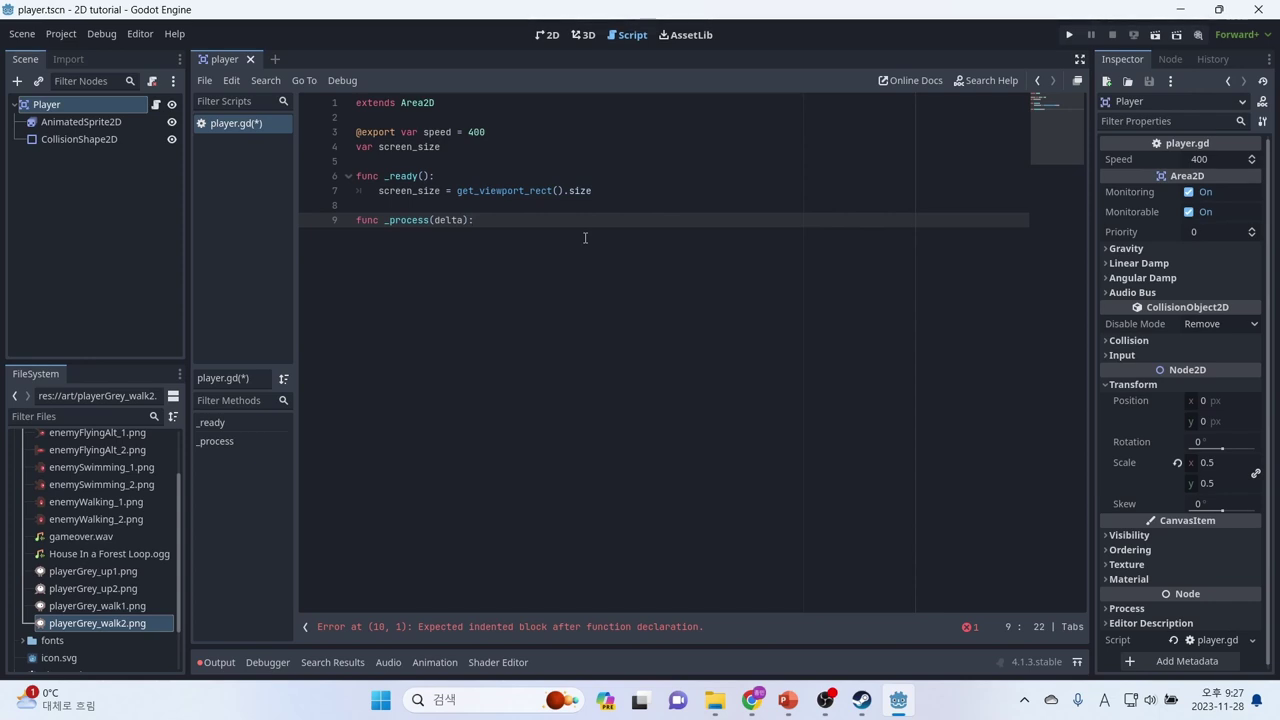
Open the Input Map in Project Settings and enter move_right as a new action name
{"action": "left_click", "coordinate": [64, 36]}
{"action": "left_click", "coordinate": [87, 54]}
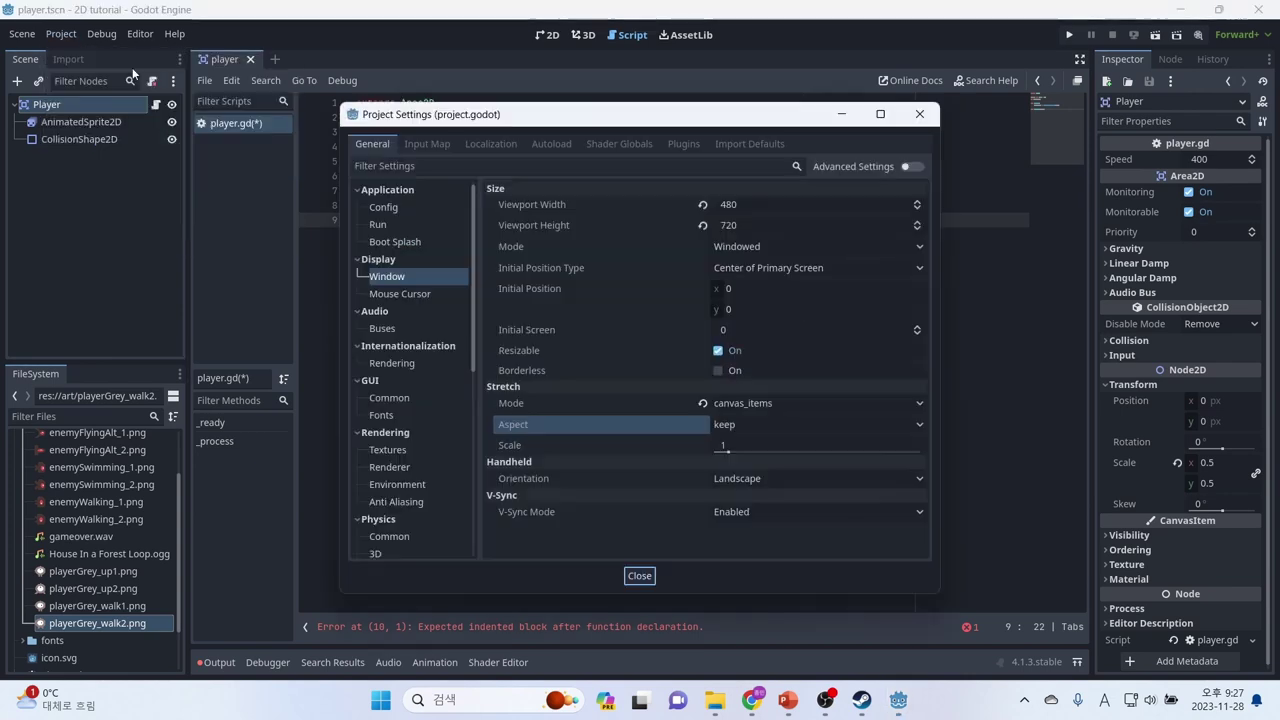
{"action": "left_click", "coordinate": [419, 148]}
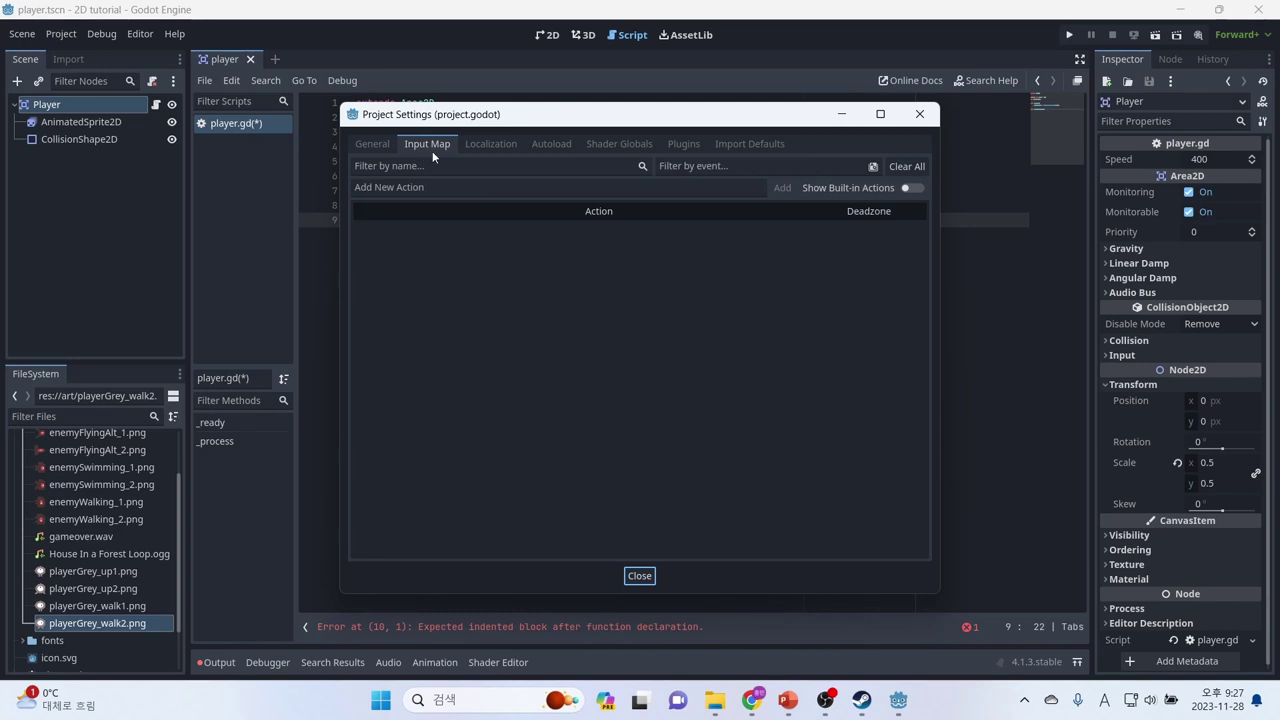
{"action": "left_click", "coordinate": [460, 187]}
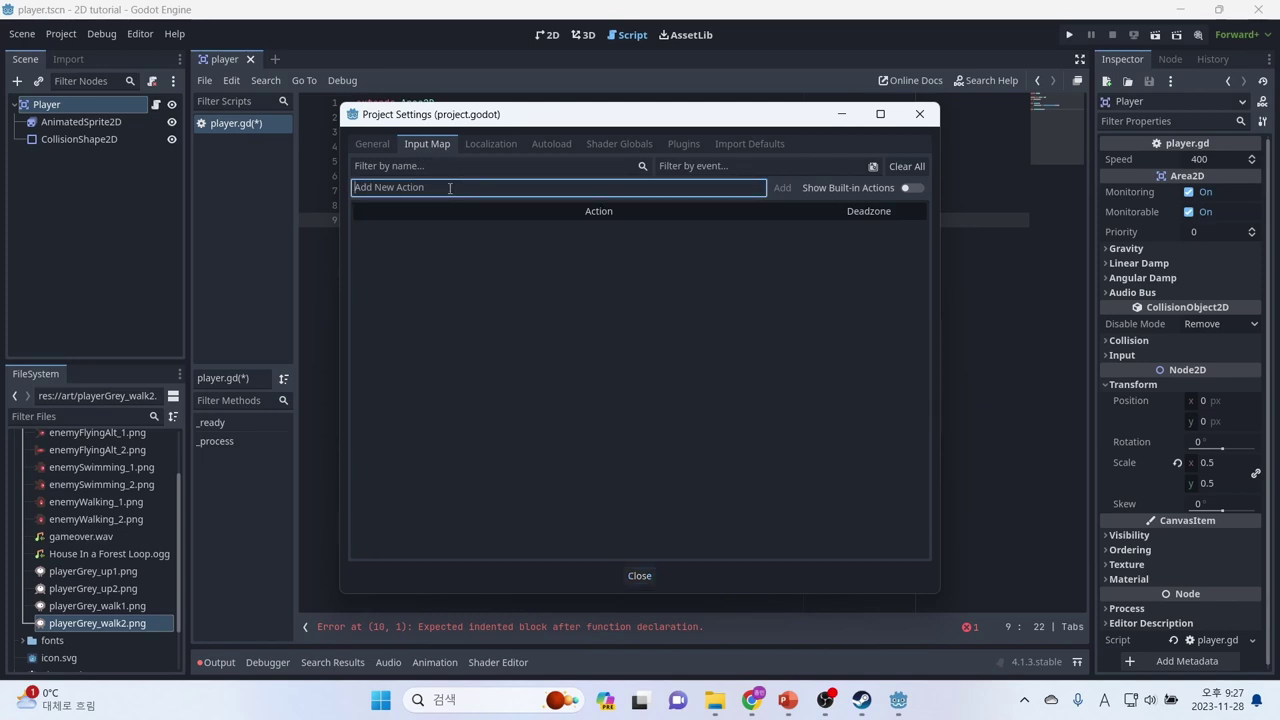
{"action": "type", "text": "move_"}
{"action": "type", "text": "right"}
Add the move_right, move_left, move_up and move_down input actions to the Input Map
{"action": "left_click", "coordinate": [784, 188]}
{"action": "left_click", "coordinate": [519, 187]}
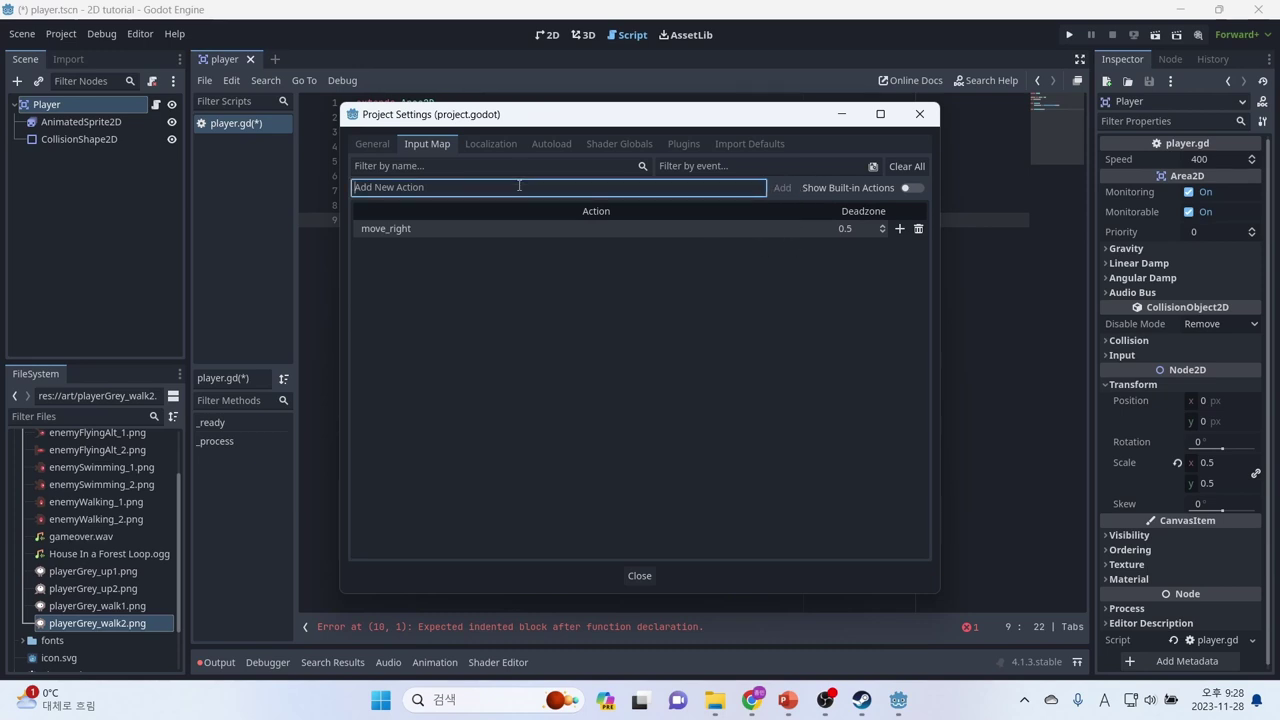
{"action": "type", "text": "move_left"}
{"action": "left_click", "coordinate": [776, 188]}
{"action": "left_click", "coordinate": [560, 188]}
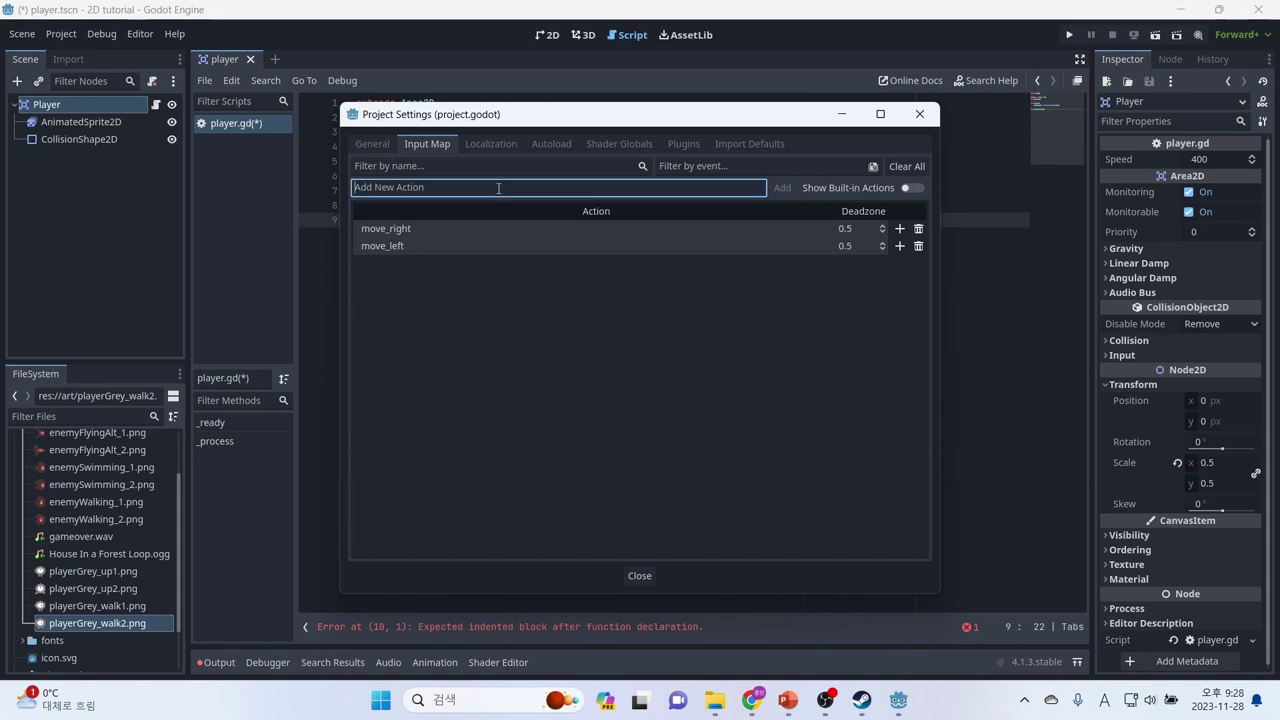
{"action": "type", "text": "move_up"}
{"action": "left_click", "coordinate": [782, 188]}
{"action": "left_click", "coordinate": [545, 188]}
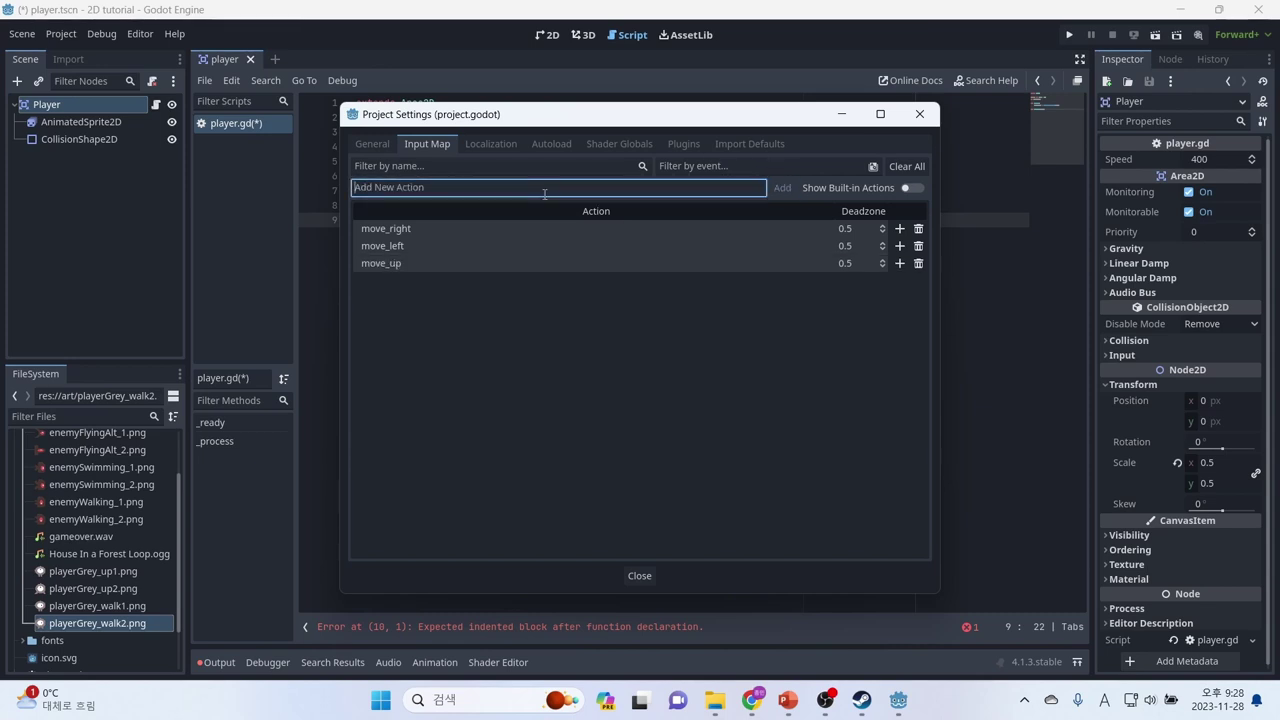
{"action": "type", "text": "move_"}
{"action": "type", "text": "down"}
{"action": "left_click", "coordinate": [785, 189]}
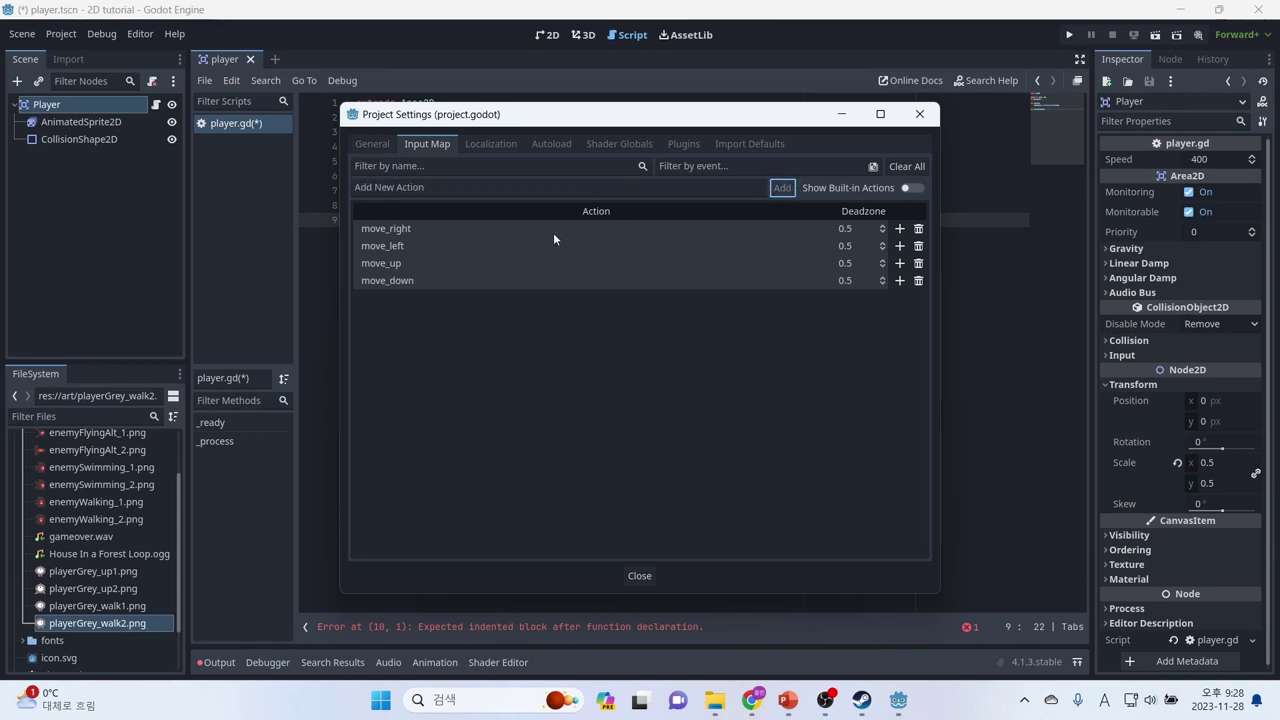
Bind the D key and the Right arrow to move_right
{"action": "left_click", "coordinate": [899, 229]}
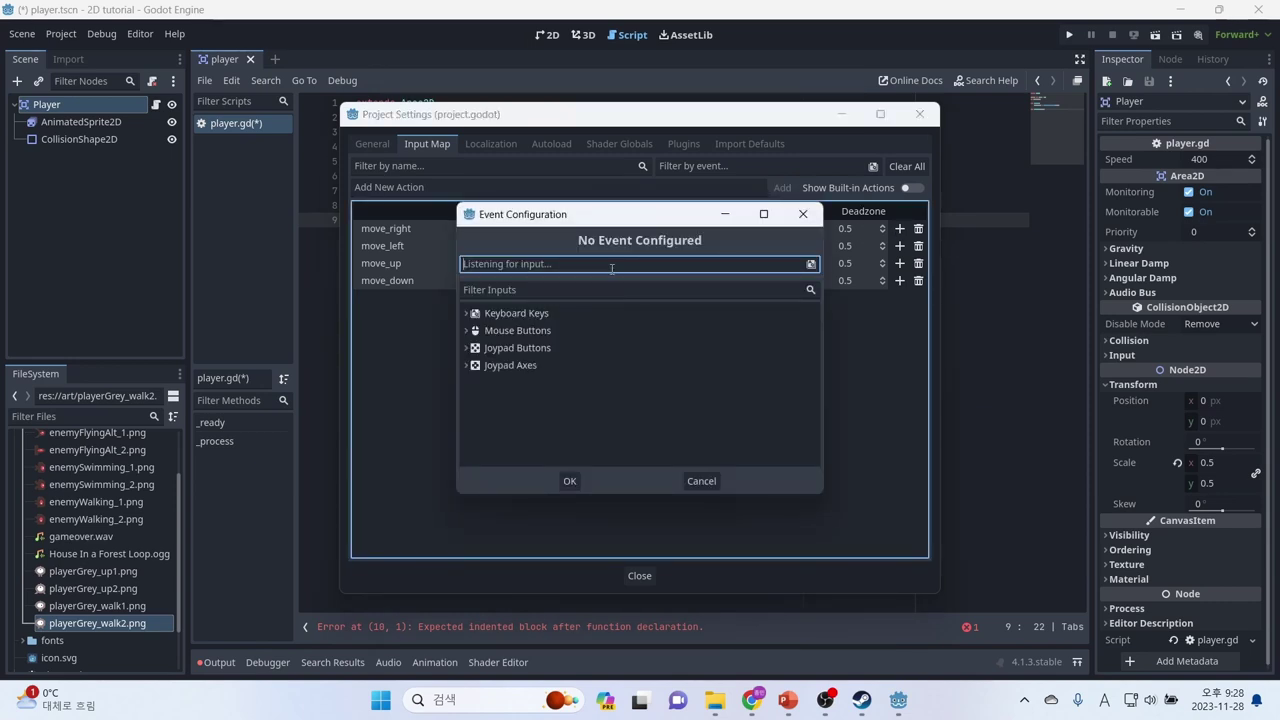
{"action": "key", "text": "d"}
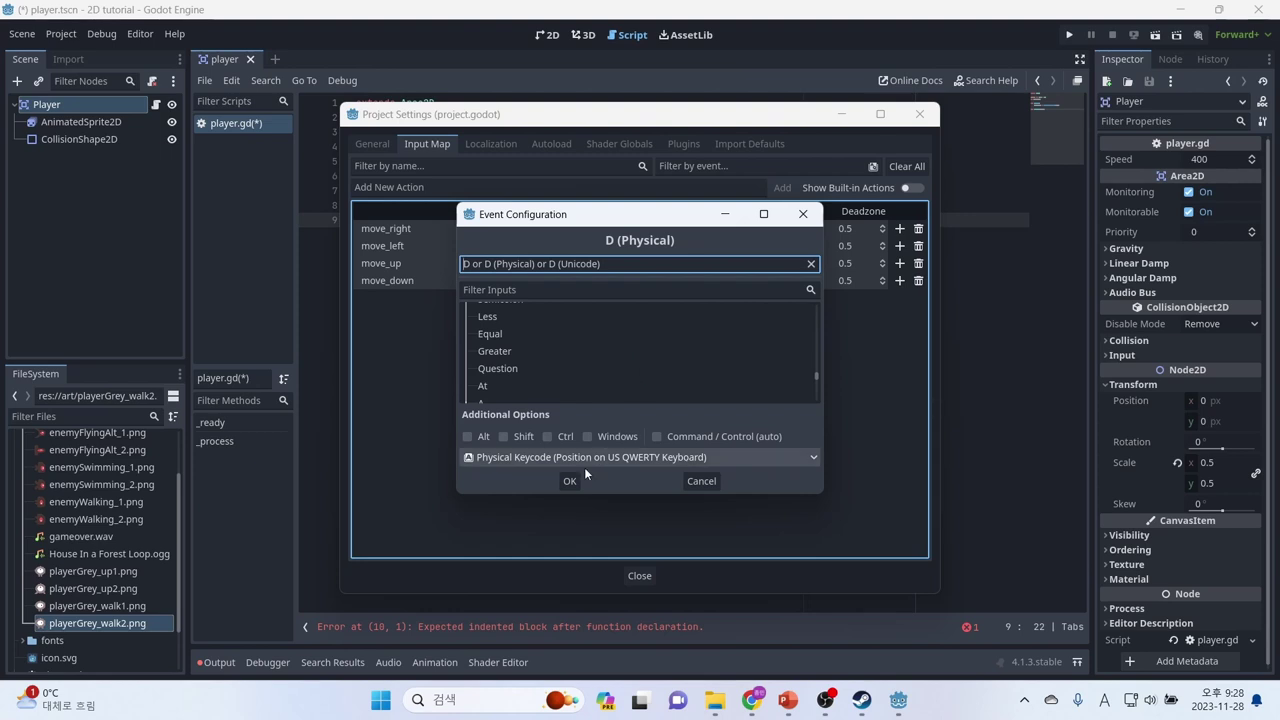
{"action": "left_click", "coordinate": [570, 482]}
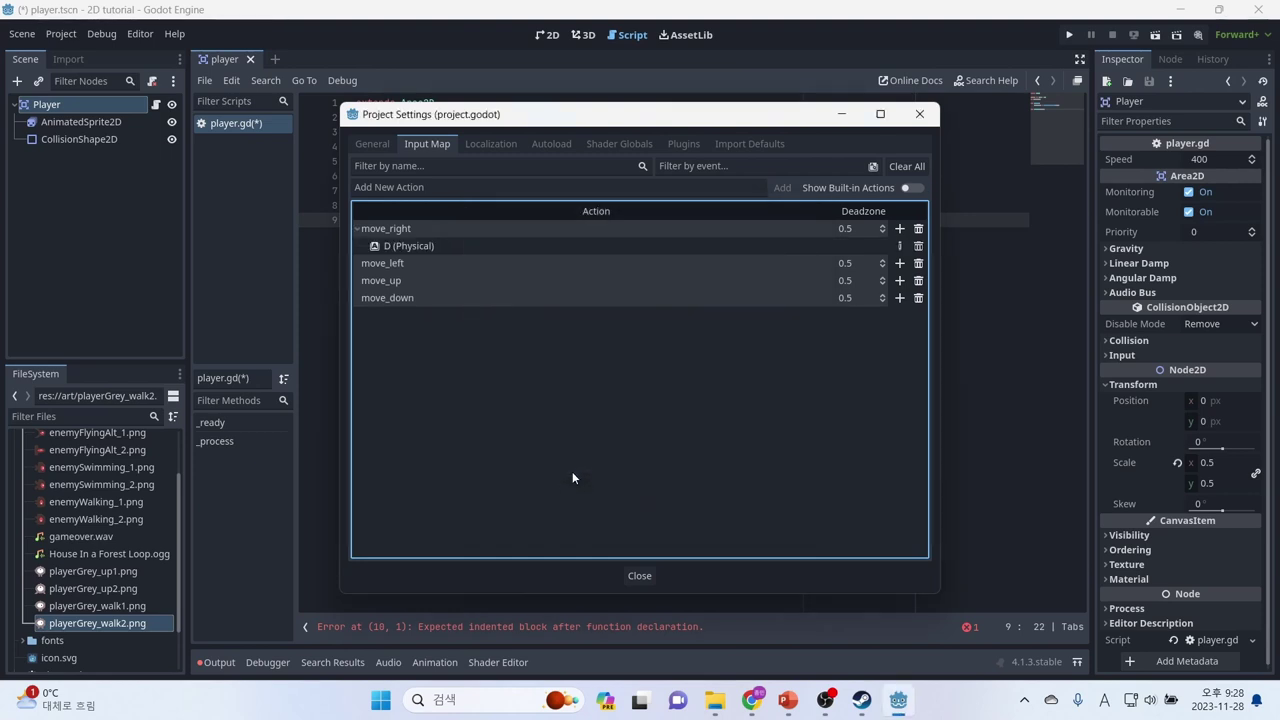
{"action": "left_click", "coordinate": [898, 230]}
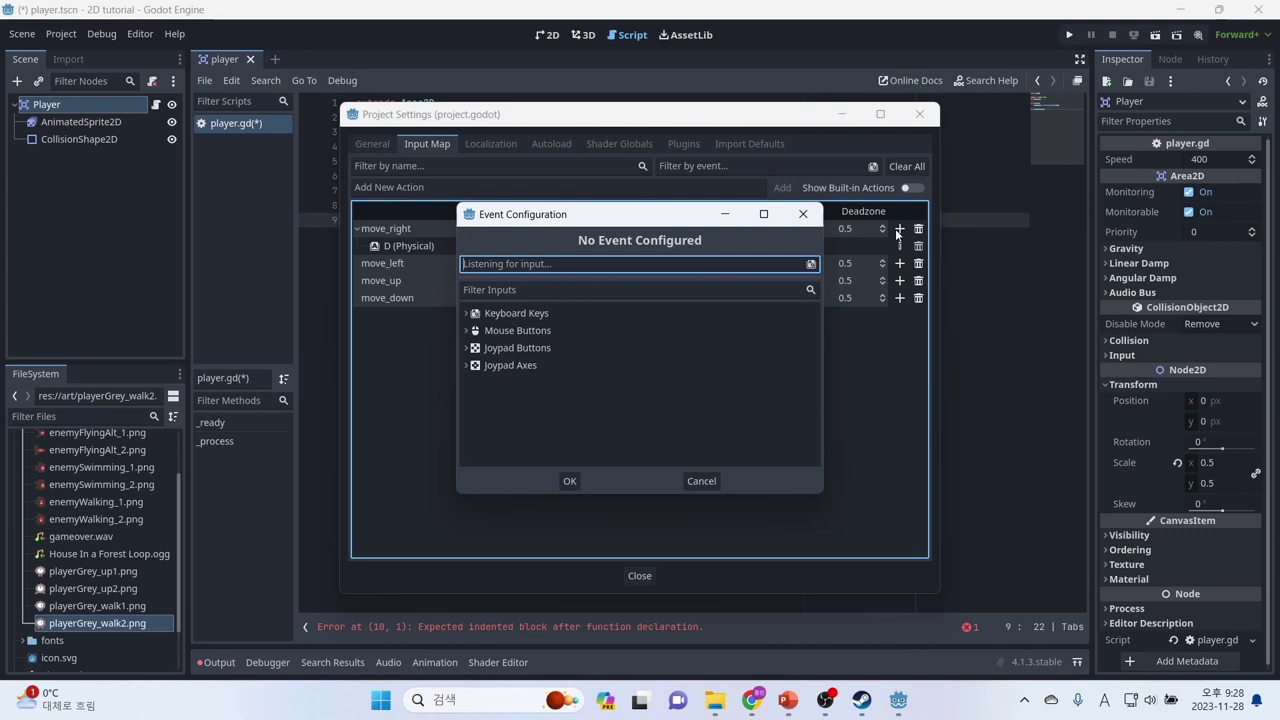
{"action": "key", "text": "Right"}
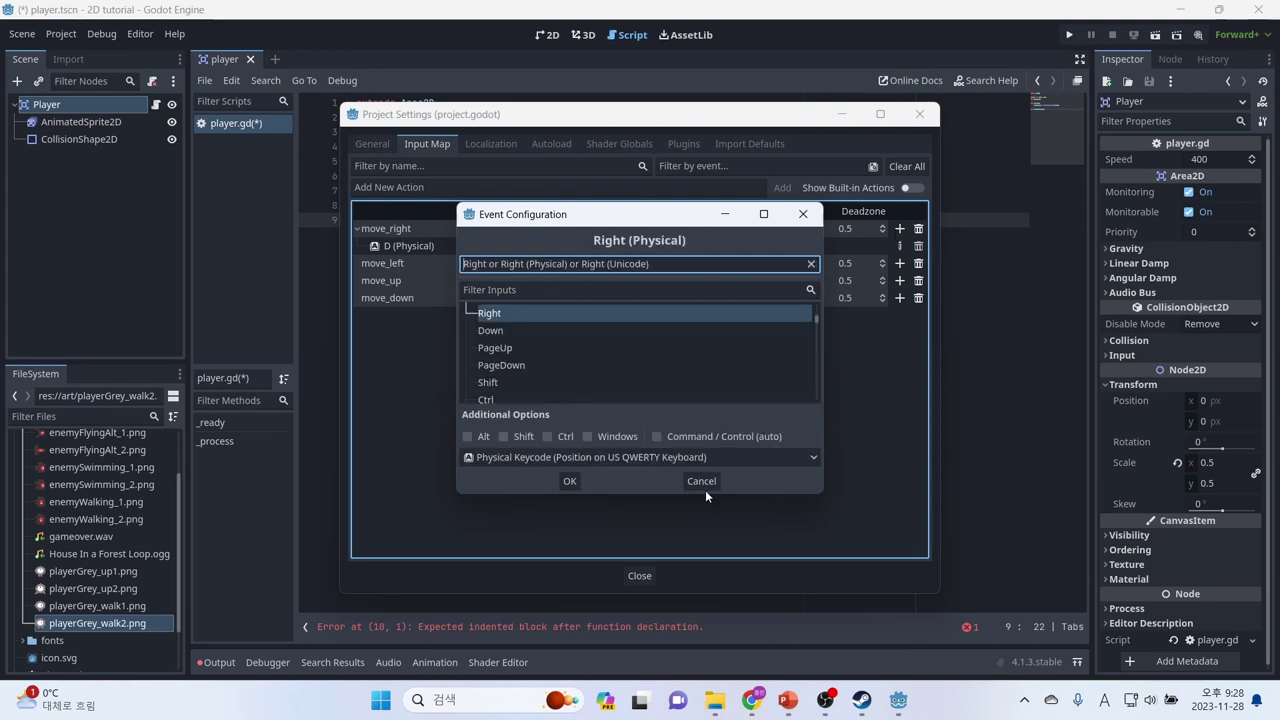
{"action": "left_click", "coordinate": [570, 480]}
Bind the Left arrow and the A key to move_left
{"action": "left_click", "coordinate": [899, 280]}
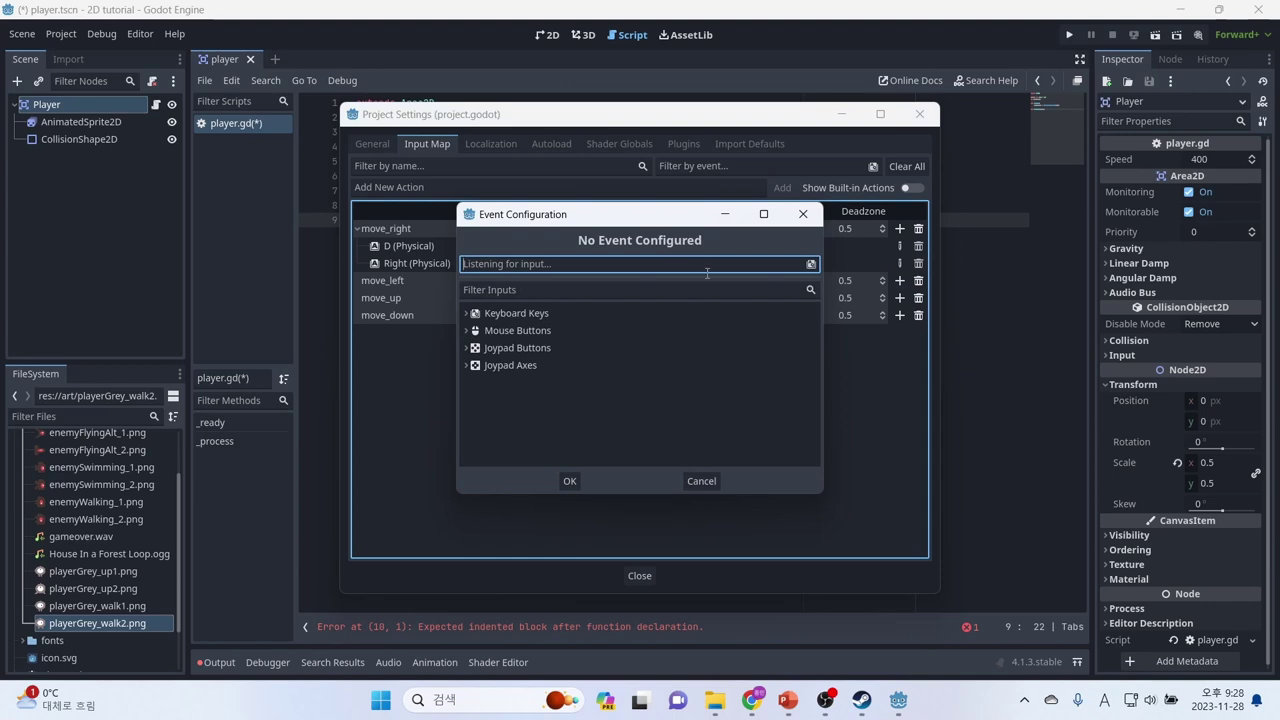
{"action": "key", "text": "Left"}
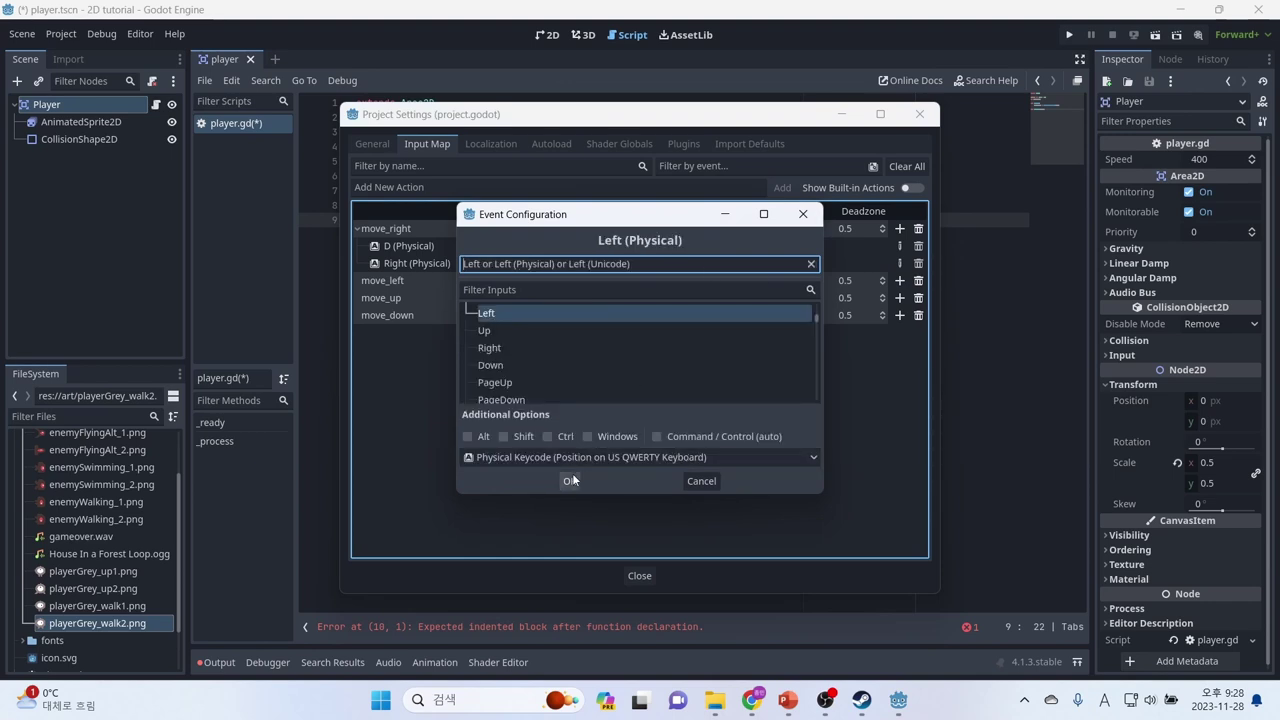
{"action": "left_click", "coordinate": [570, 480]}
{"action": "left_click", "coordinate": [899, 280]}
{"action": "key", "text": "a"}
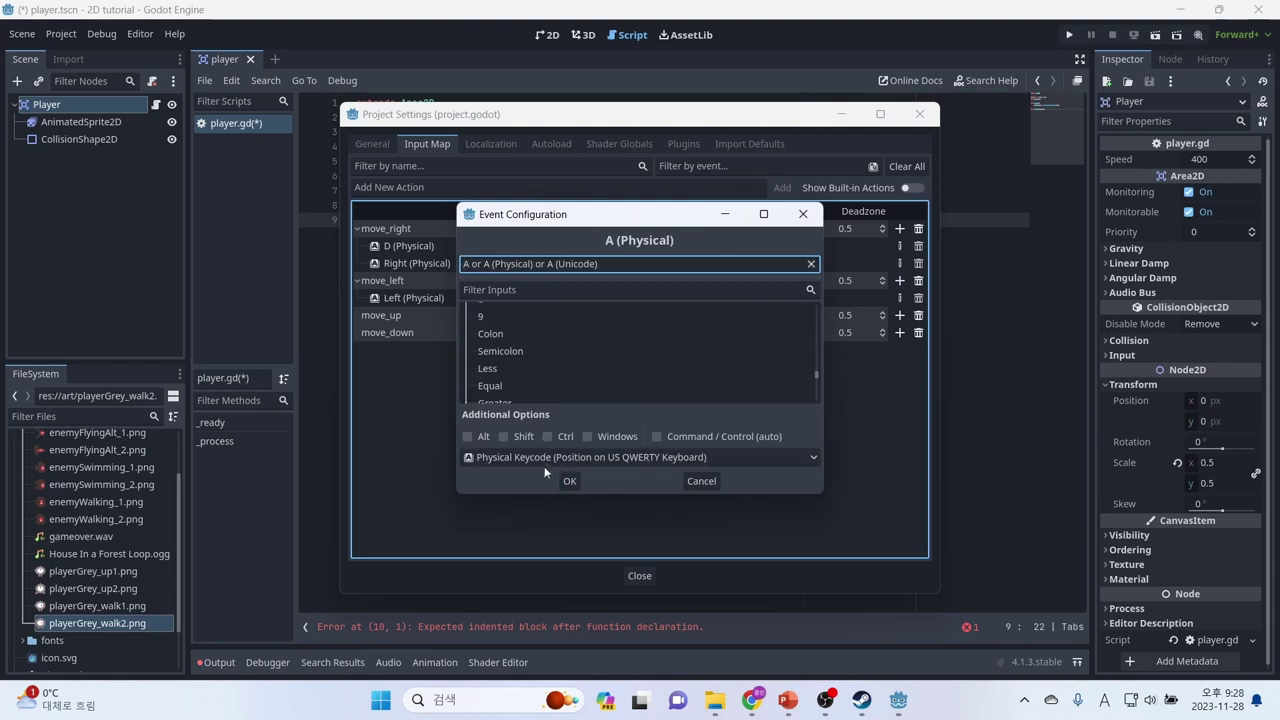
{"action": "left_click", "coordinate": [568, 478]}
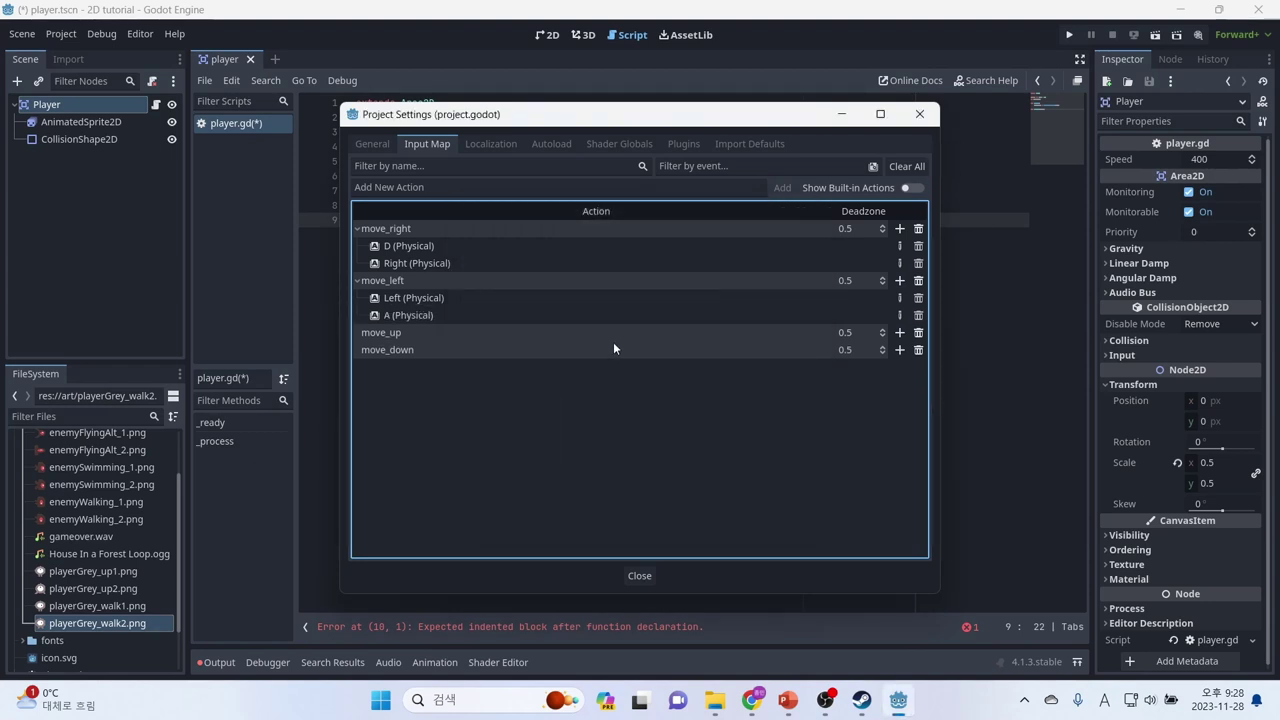
Bind the W key and the Up arrow to move_up
{"action": "left_click", "coordinate": [900, 333]}
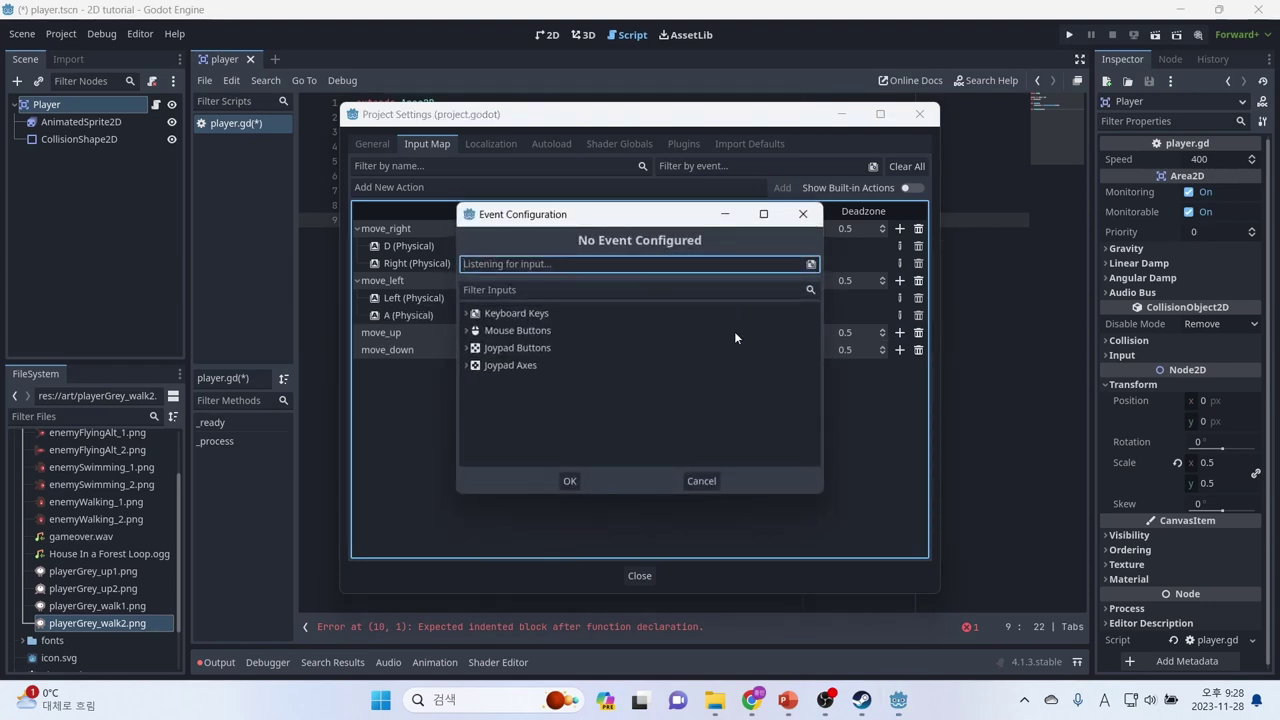
{"action": "key", "text": "w"}
{"action": "left_click", "coordinate": [570, 480]}
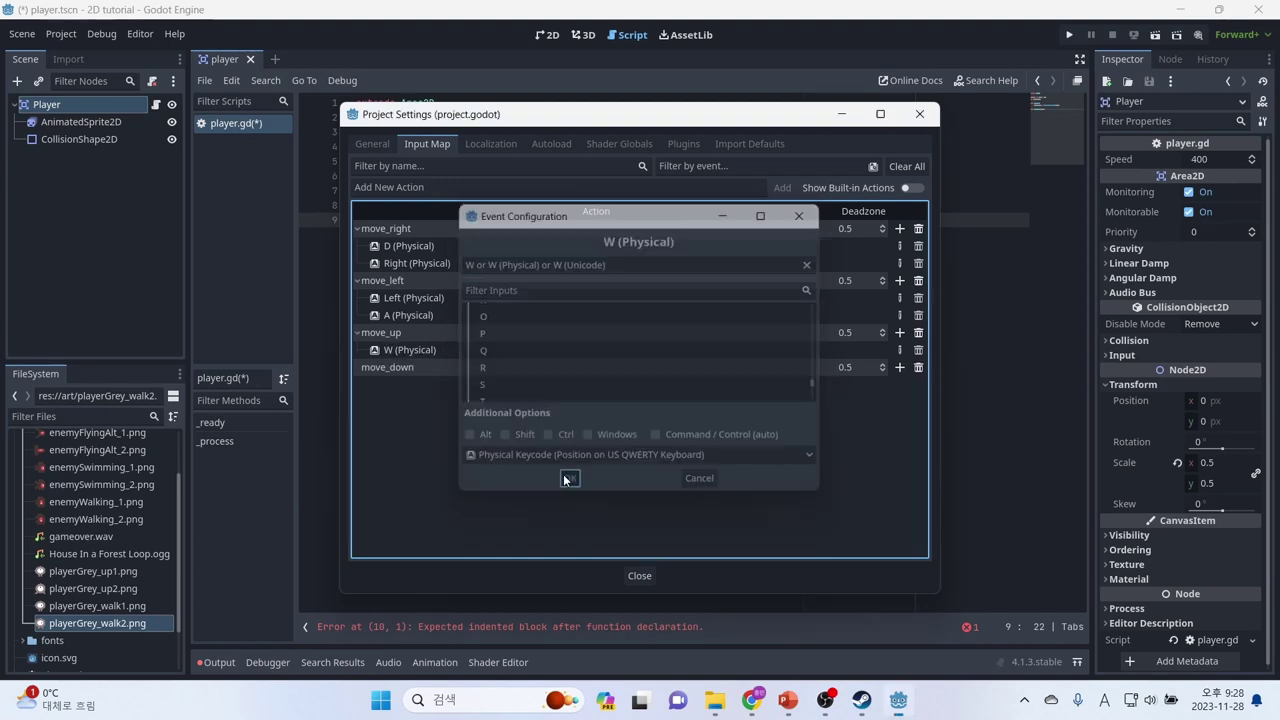
{"action": "left_click", "coordinate": [899, 333]}
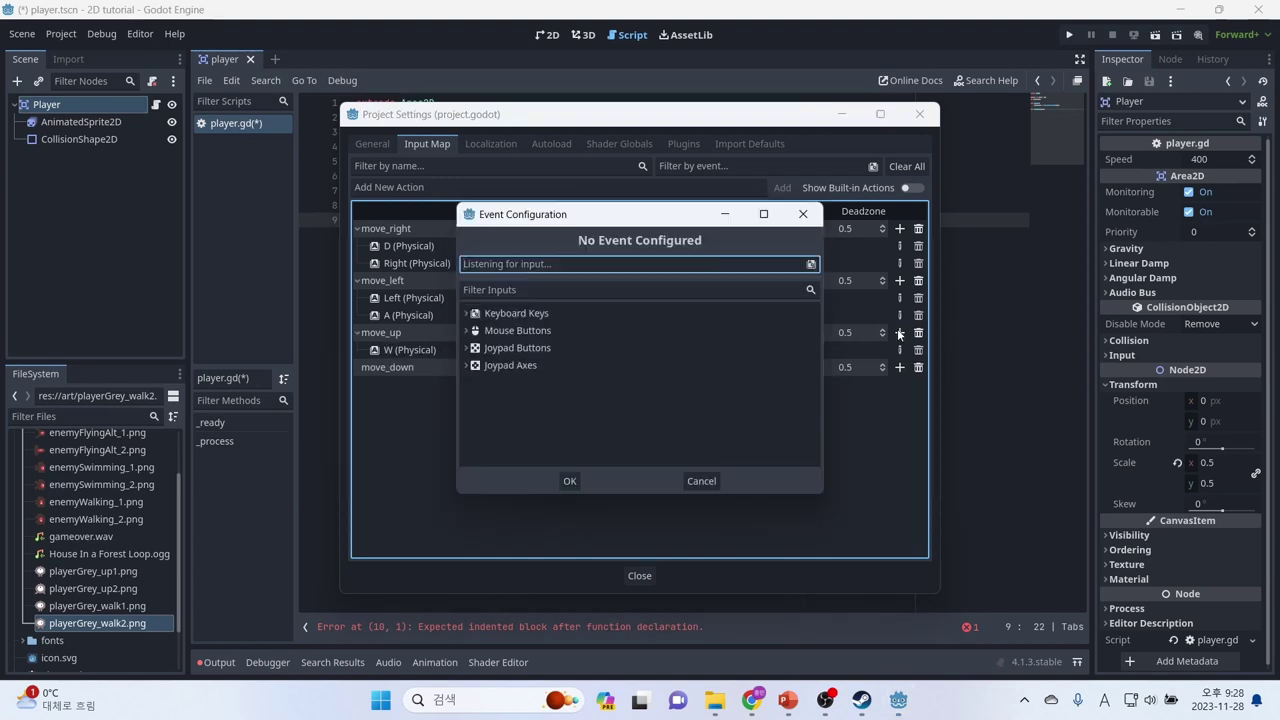
{"action": "key", "text": "Up"}
{"action": "left_click", "coordinate": [570, 481]}
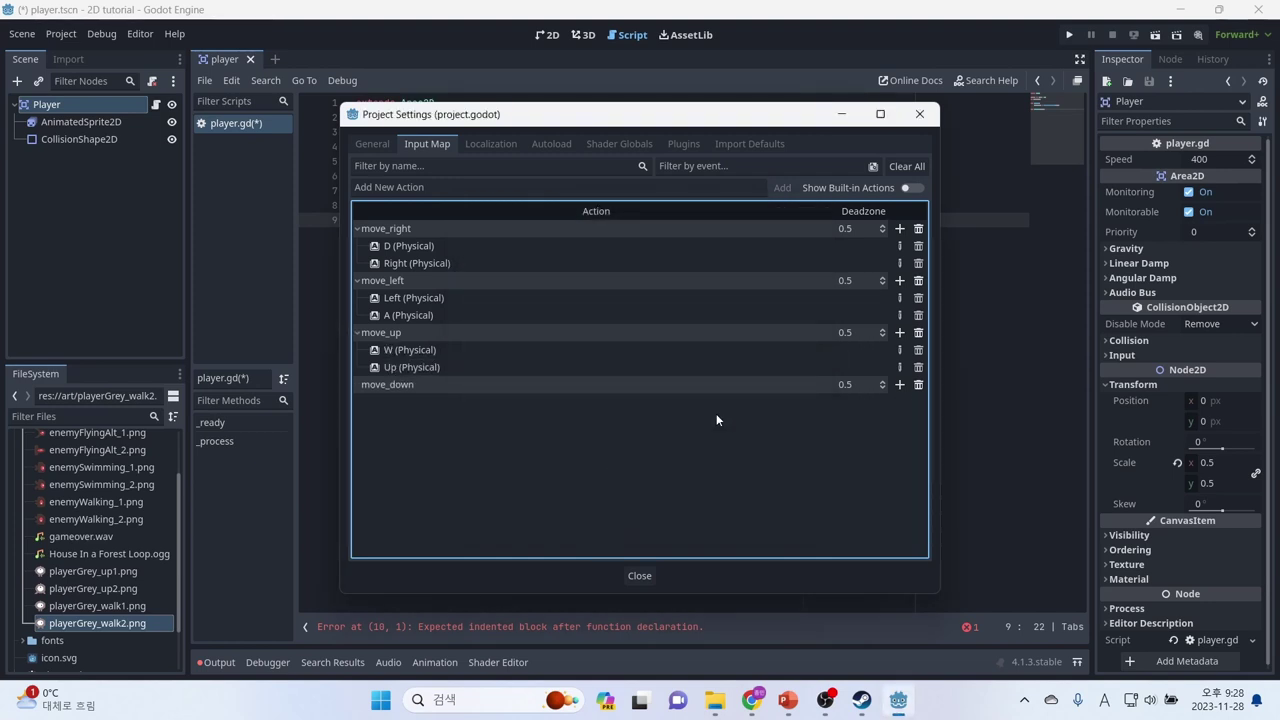
Bind the S key and the Down arrow to move_down
{"action": "left_click", "coordinate": [899, 385]}
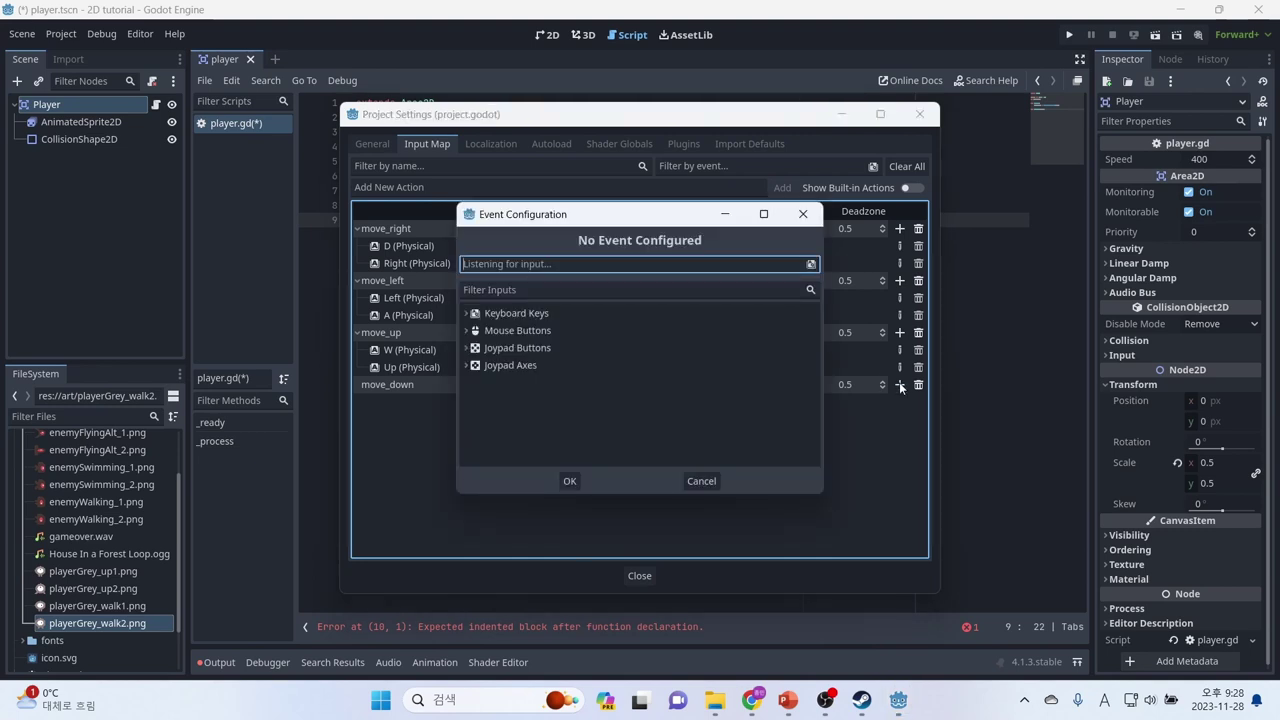
{"action": "key", "text": "s"}
{"action": "left_click", "coordinate": [569, 480]}
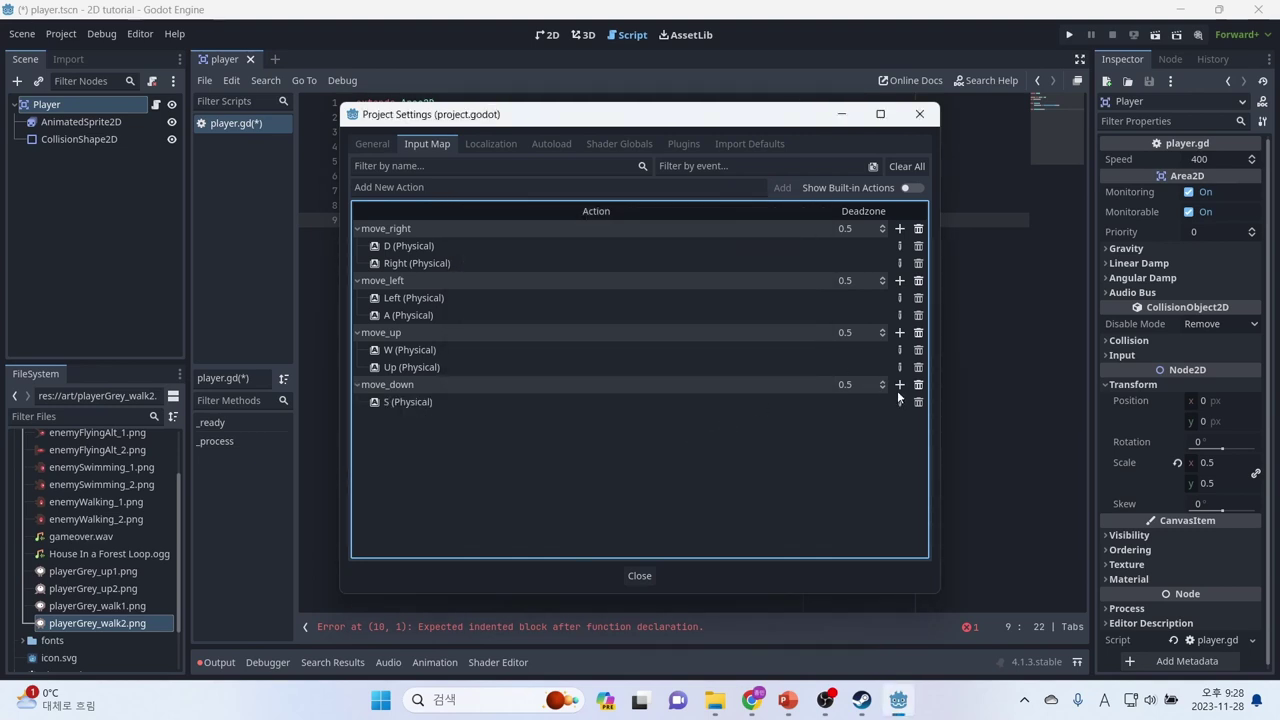
{"action": "left_click", "coordinate": [898, 390]}
{"action": "key", "text": "Down"}
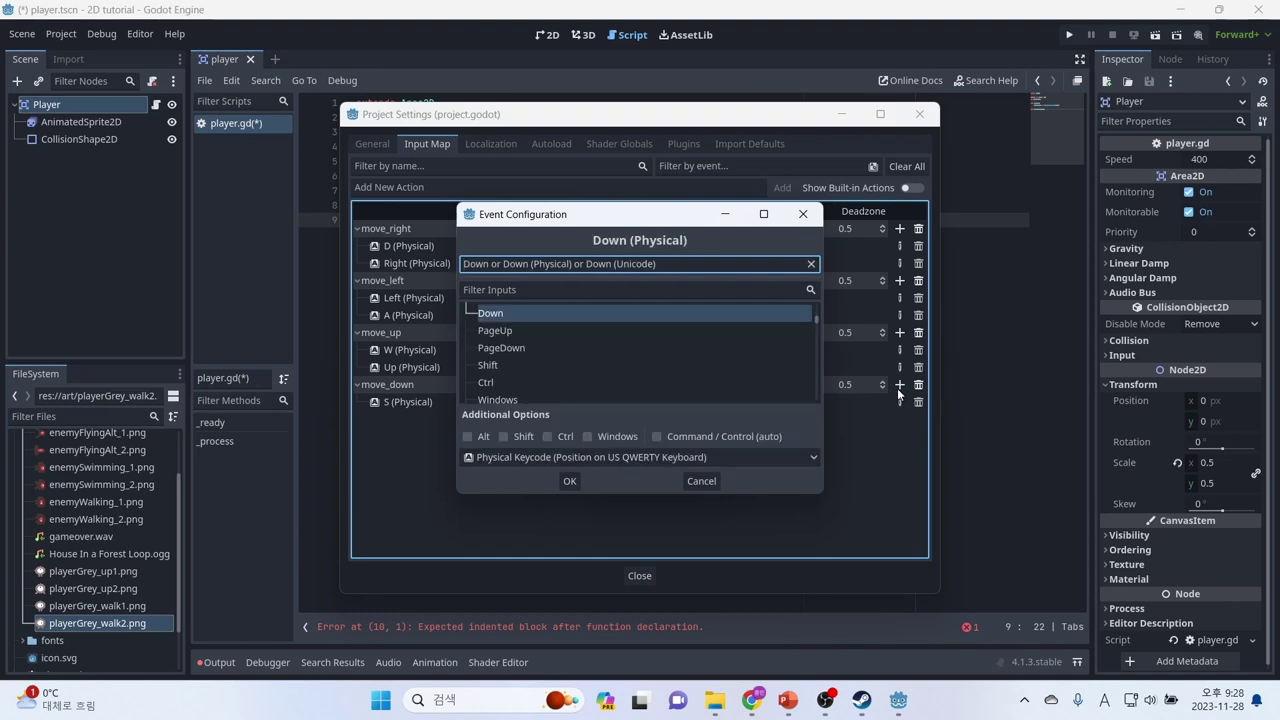
{"action": "left_click", "coordinate": [569, 481]}
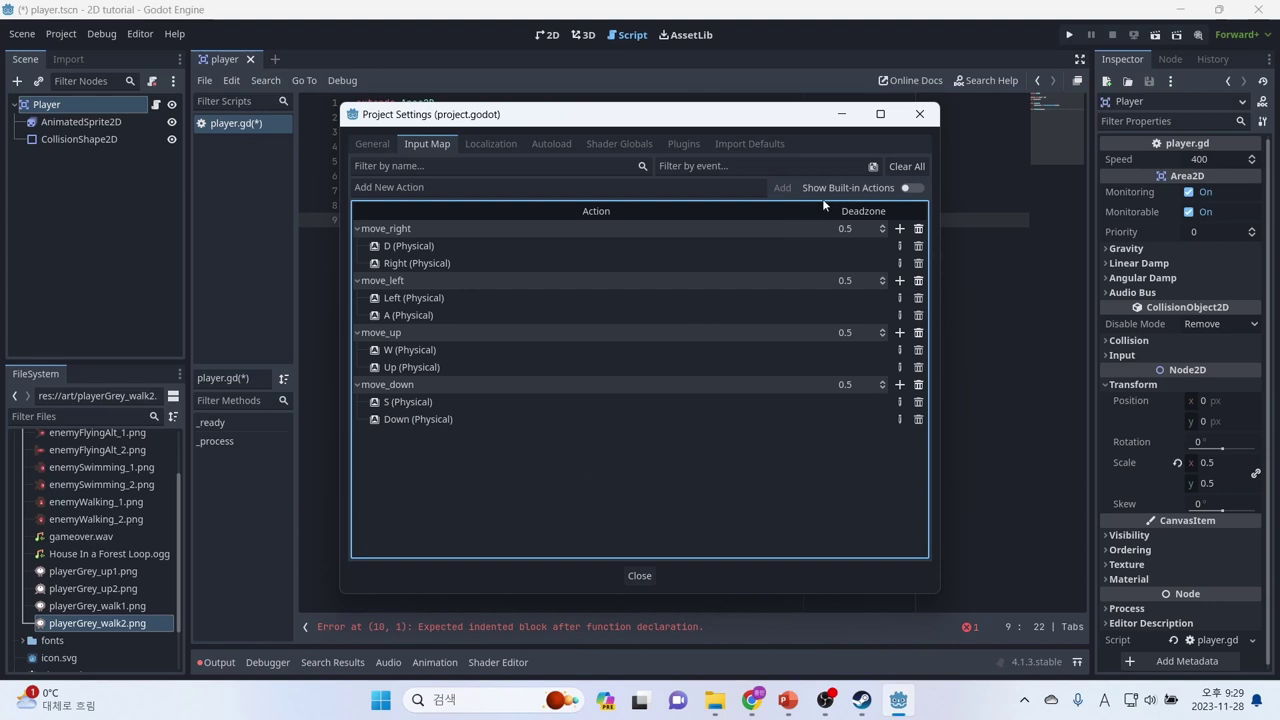
Show the built-in actions and inspect the ui_left and ui_right key bindings
{"action": "left_click", "coordinate": [890, 187]}
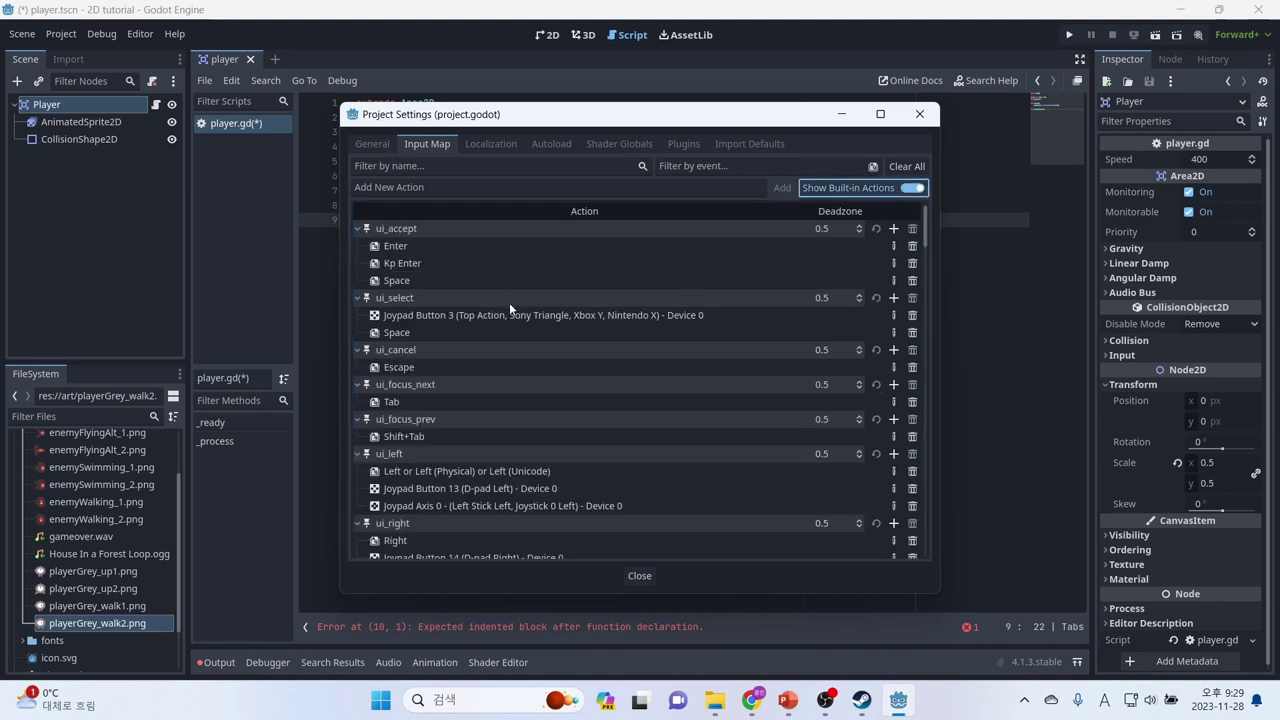
{"action": "scroll", "coordinate": [509, 308], "scroll_direction": "down", "scroll_amount": 2}
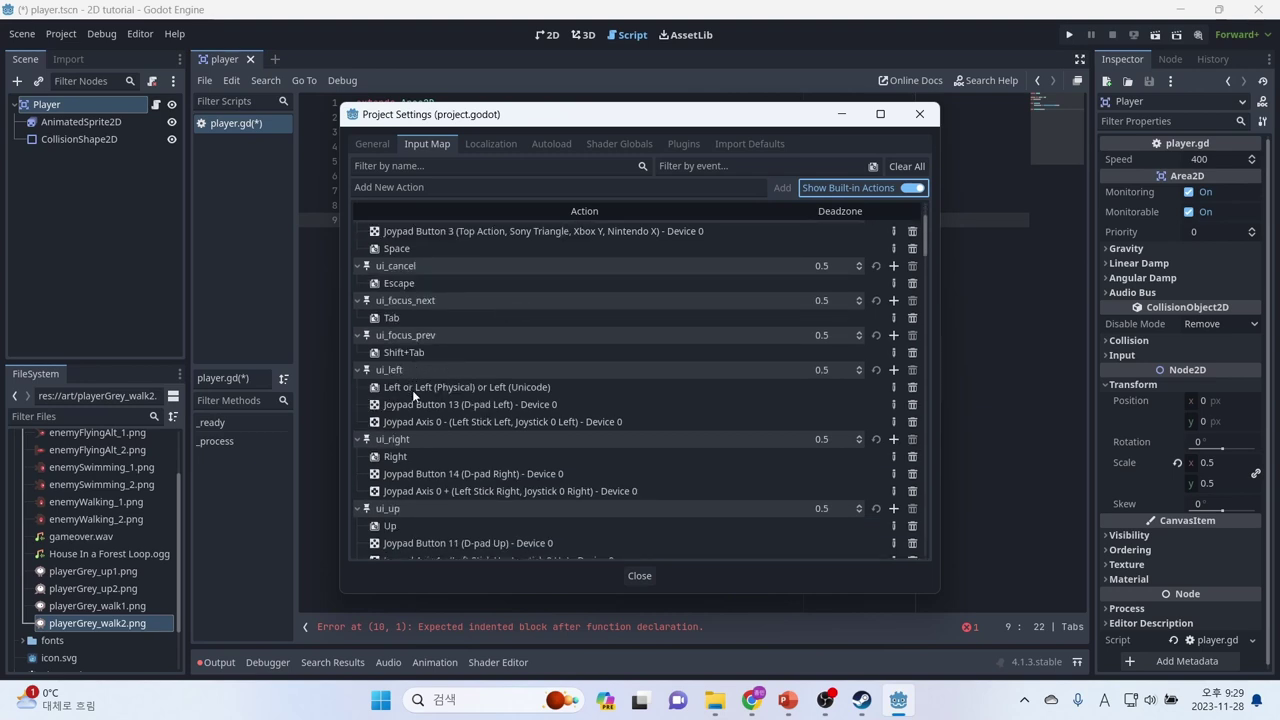
{"action": "left_click", "coordinate": [487, 392]}
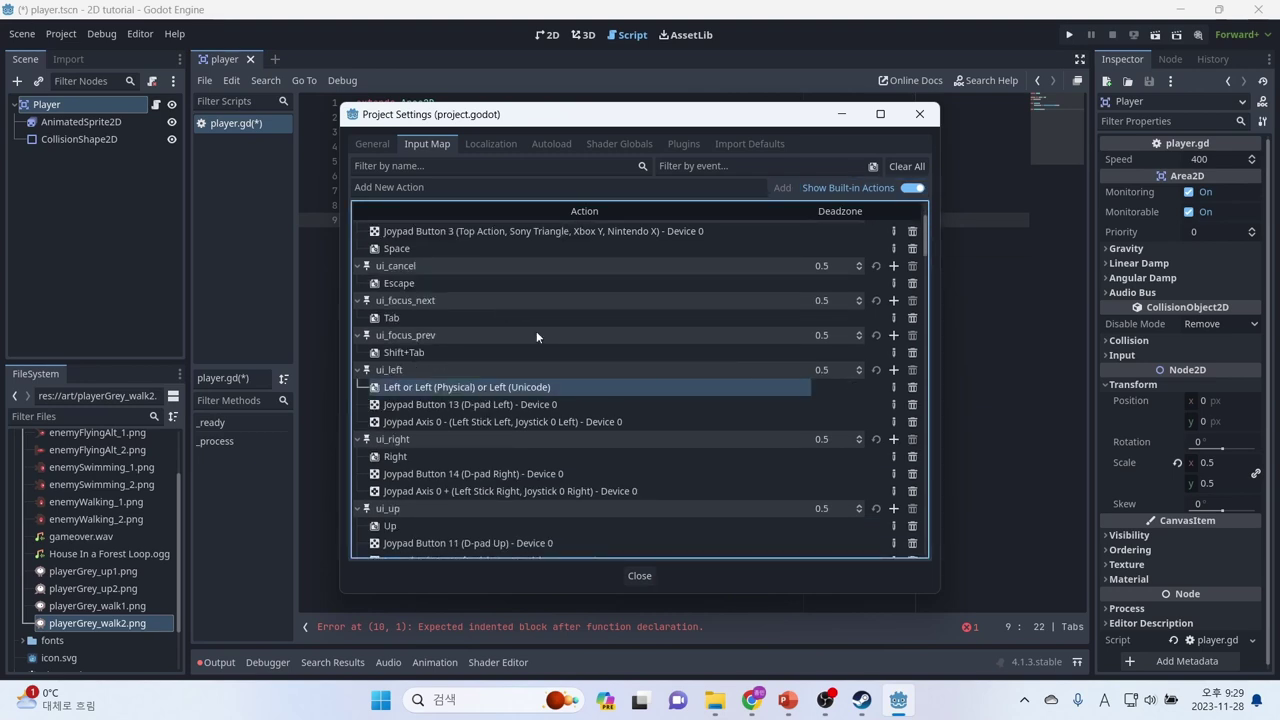
{"action": "left_click", "coordinate": [447, 458]}
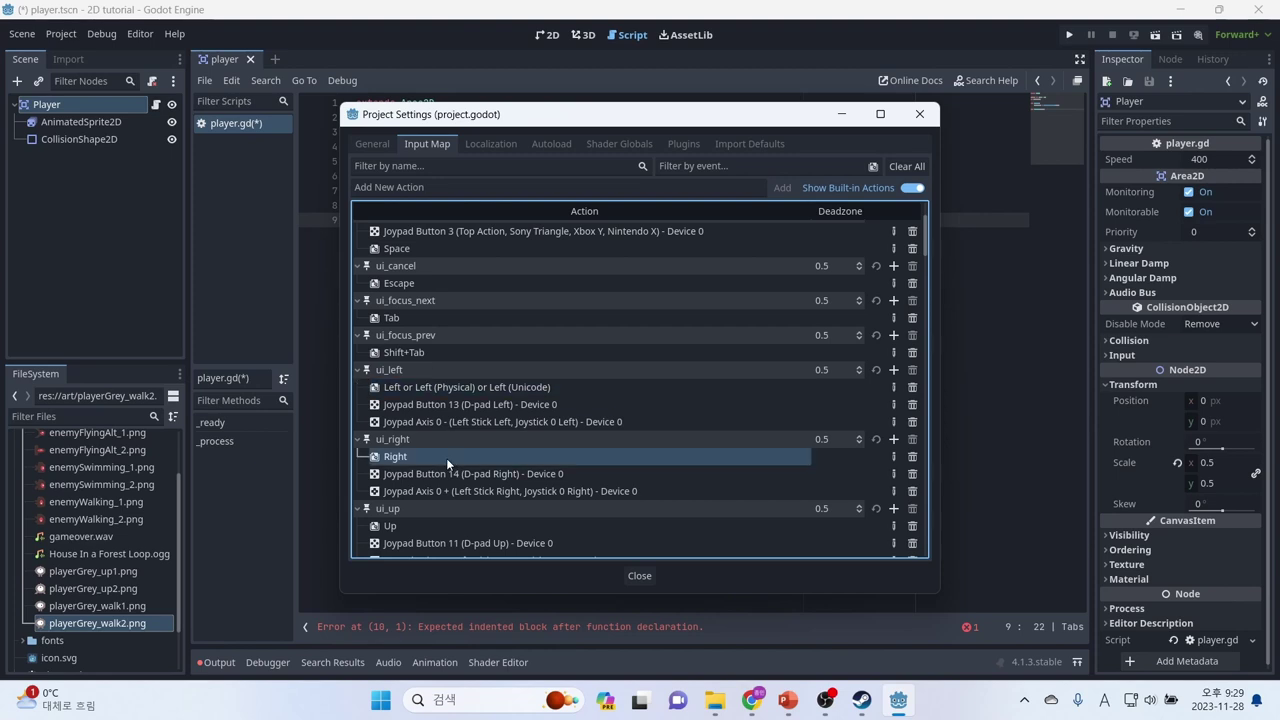
{"action": "scroll", "coordinate": [648, 466], "scroll_direction": "down", "scroll_amount": 1}
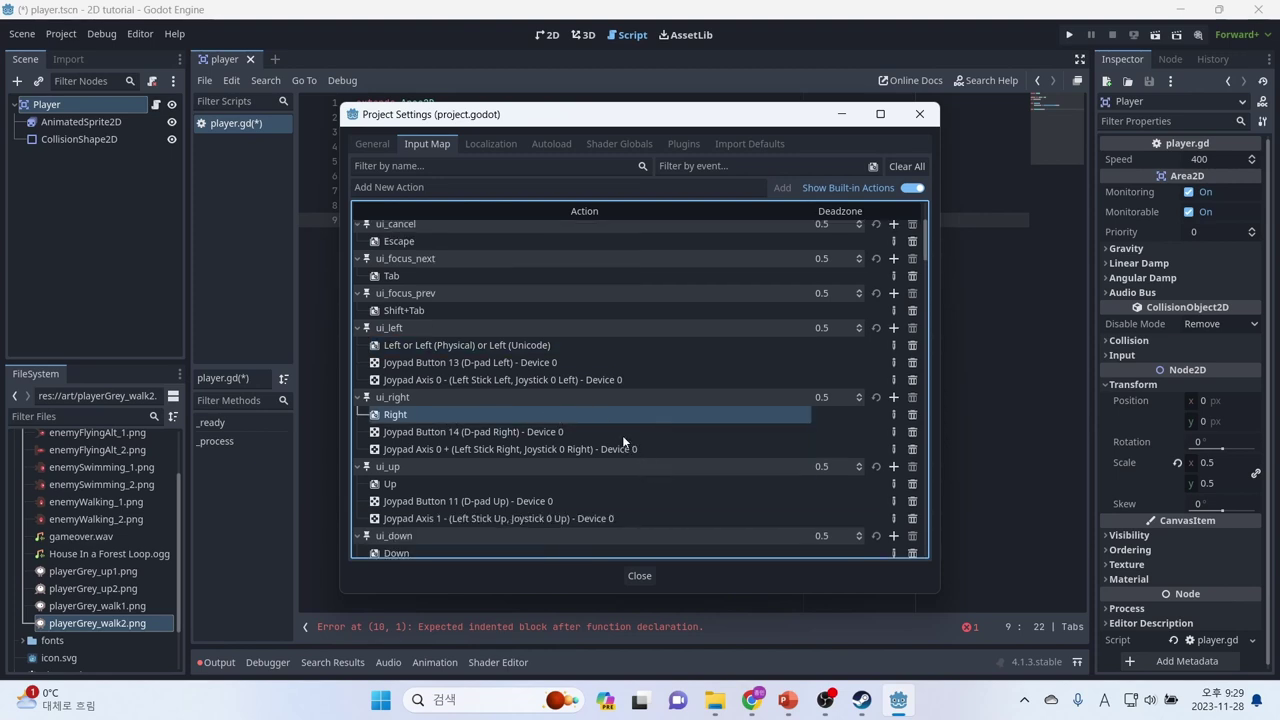
{"action": "scroll", "coordinate": [662, 224], "scroll_direction": "up", "scroll_amount": 3}
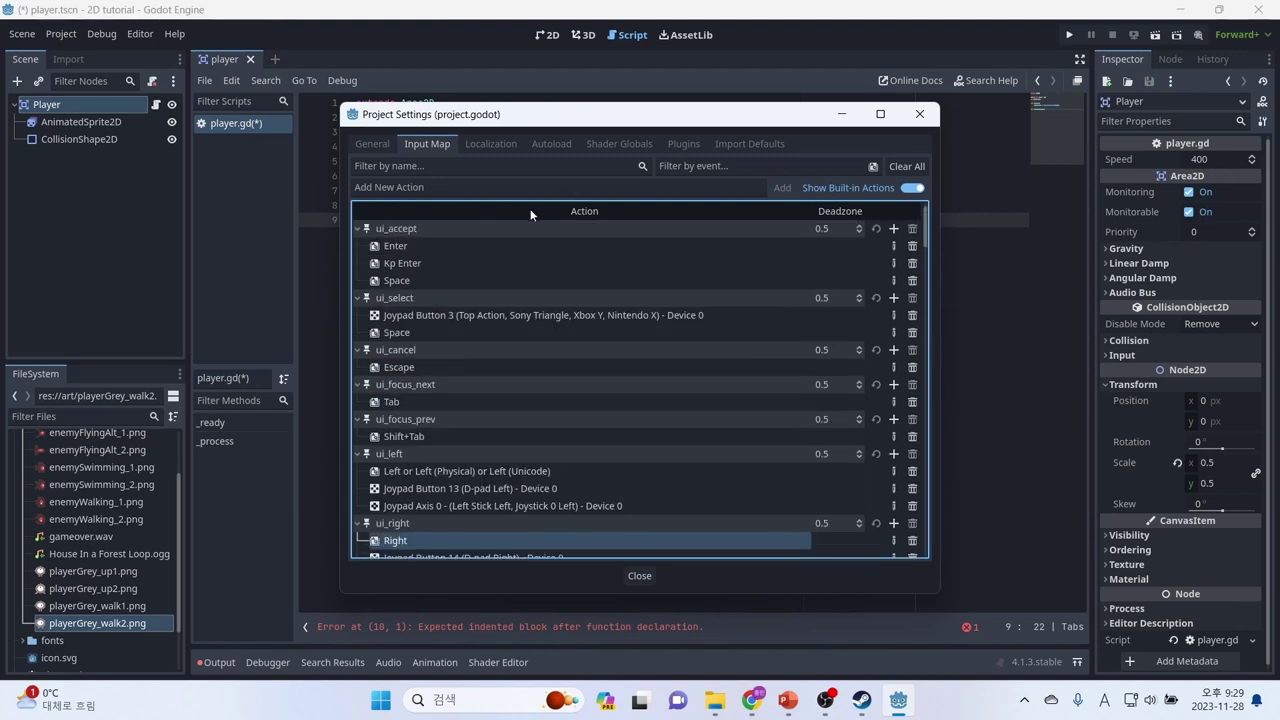
Hide the built-in actions and review move_right's D and Right bindings
{"action": "left_click", "coordinate": [911, 188]}
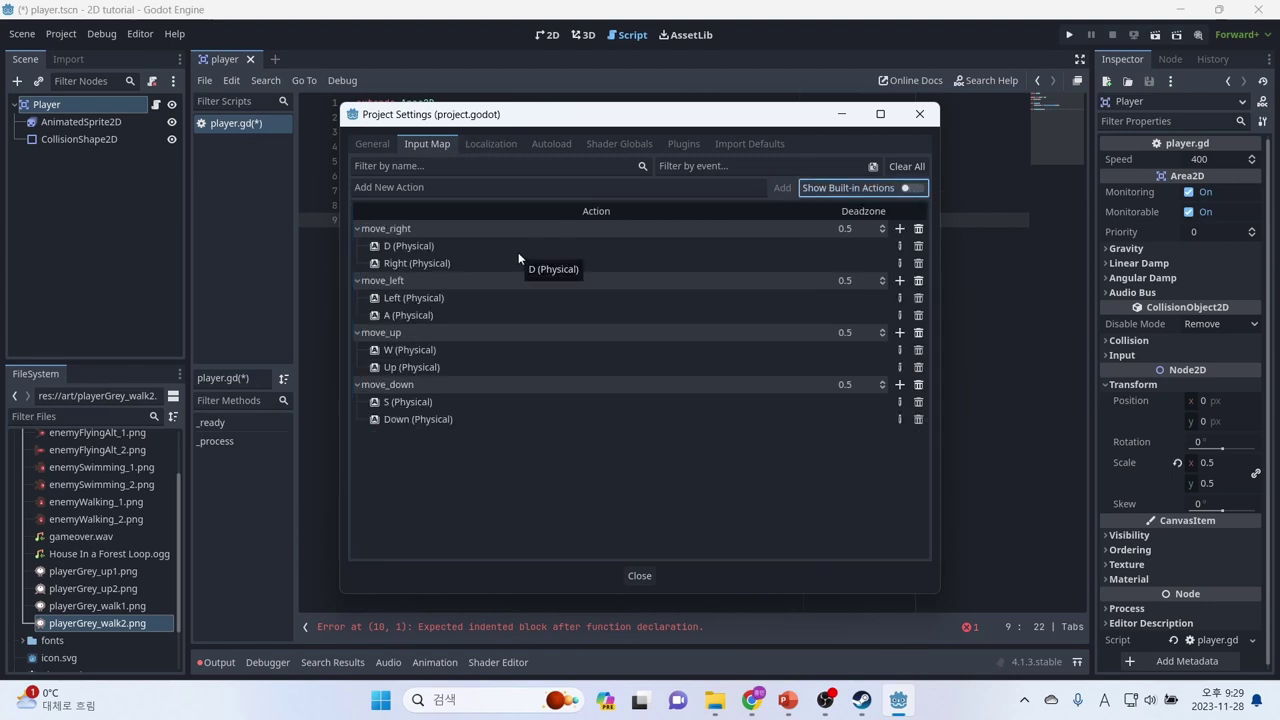
{"action": "left_click", "coordinate": [452, 247]}
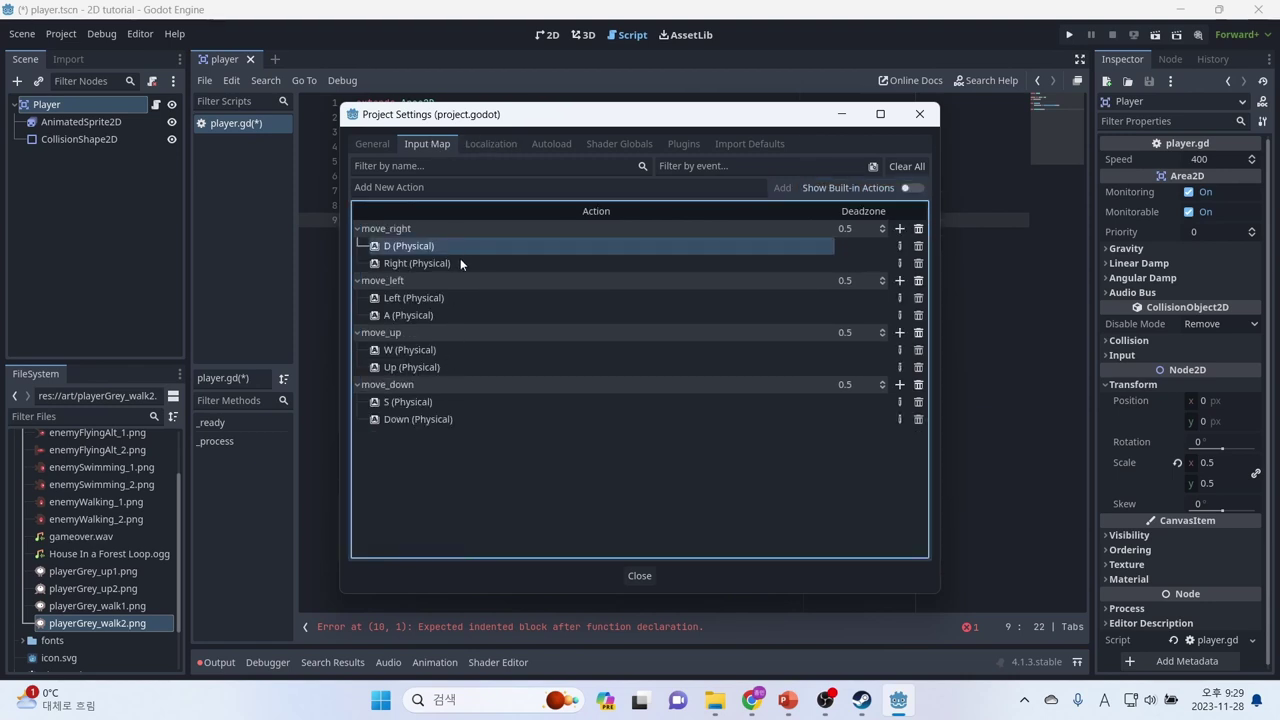
{"action": "left_click", "coordinate": [460, 260]}
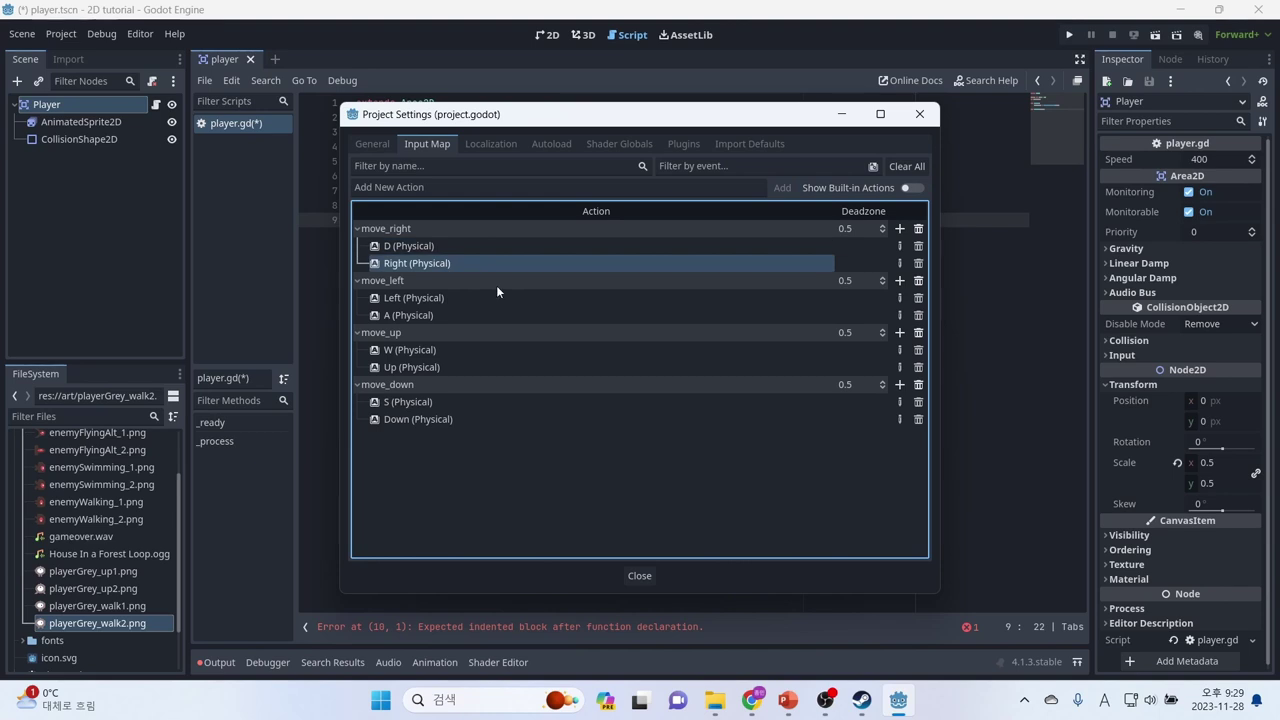
Close Project Settings and add 'var velocity = Vector2.ZERO # Vector2(0,0)' at the top of _process
{"action": "left_click", "coordinate": [638, 576]}
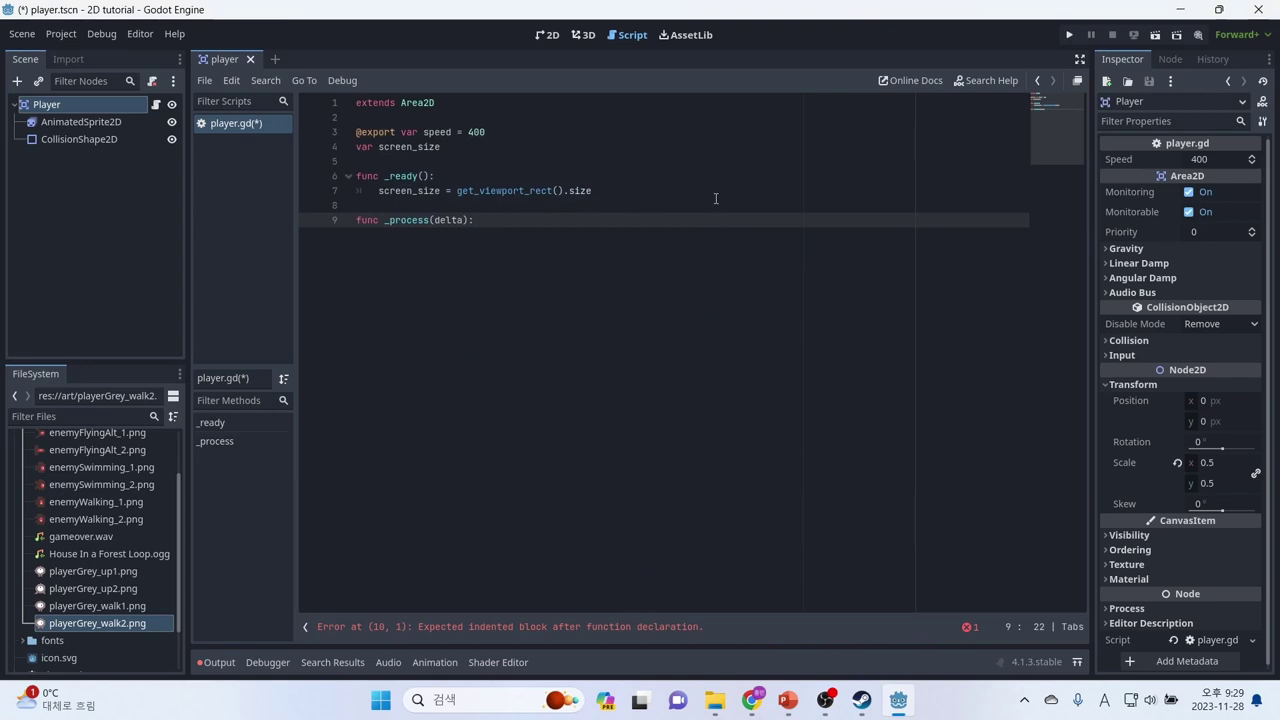
{"action": "key", "text": "Return"}
{"action": "type", "text": "var"}
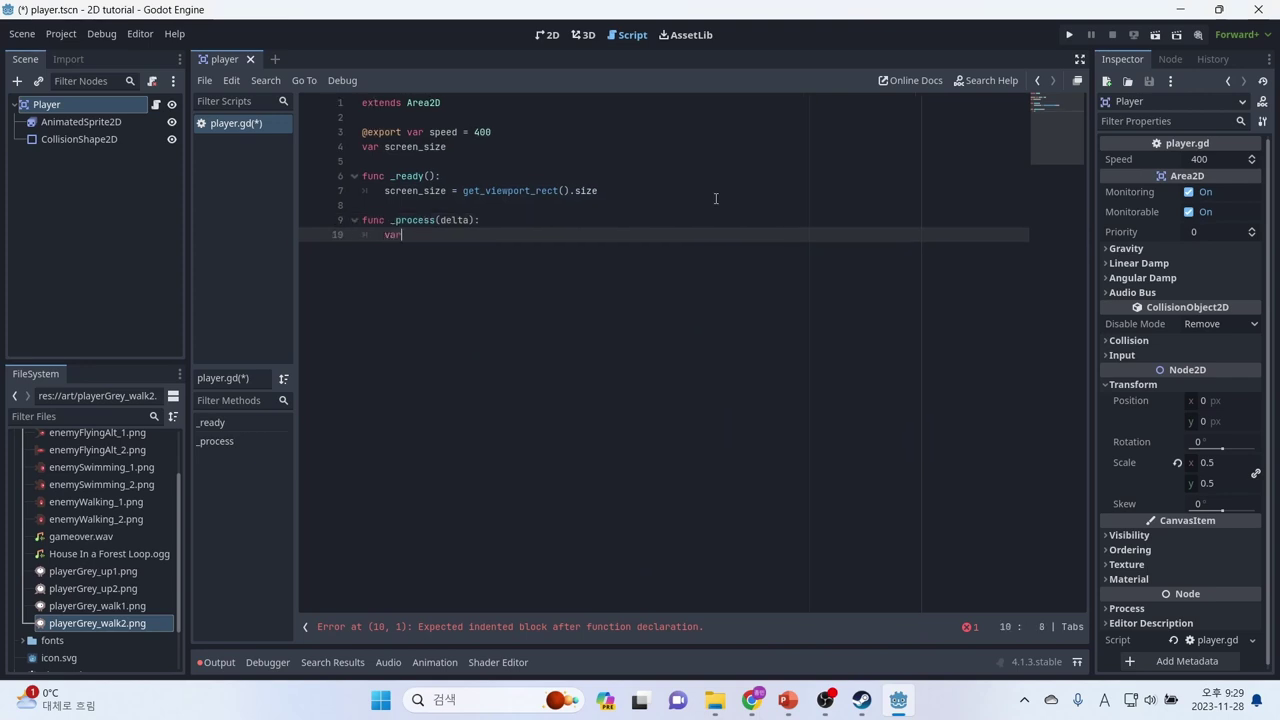
{"action": "type", "text": " veloci"}
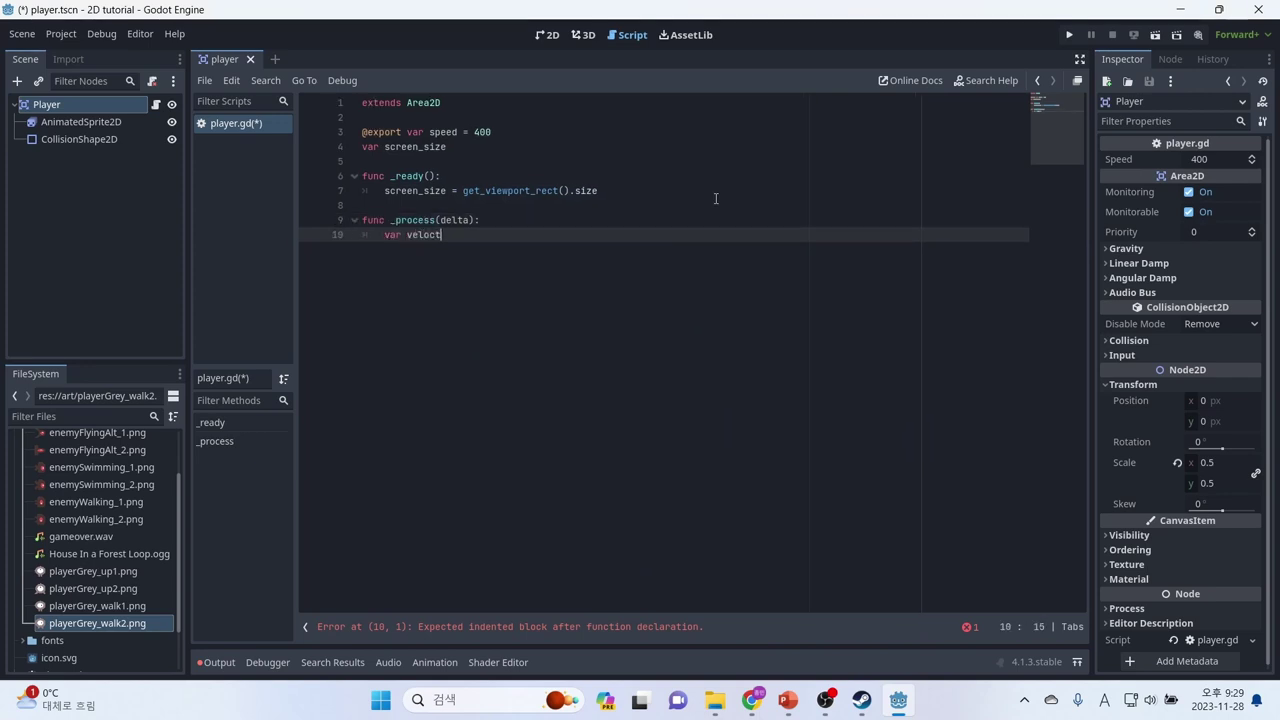
{"action": "type", "text": "ty = V"}
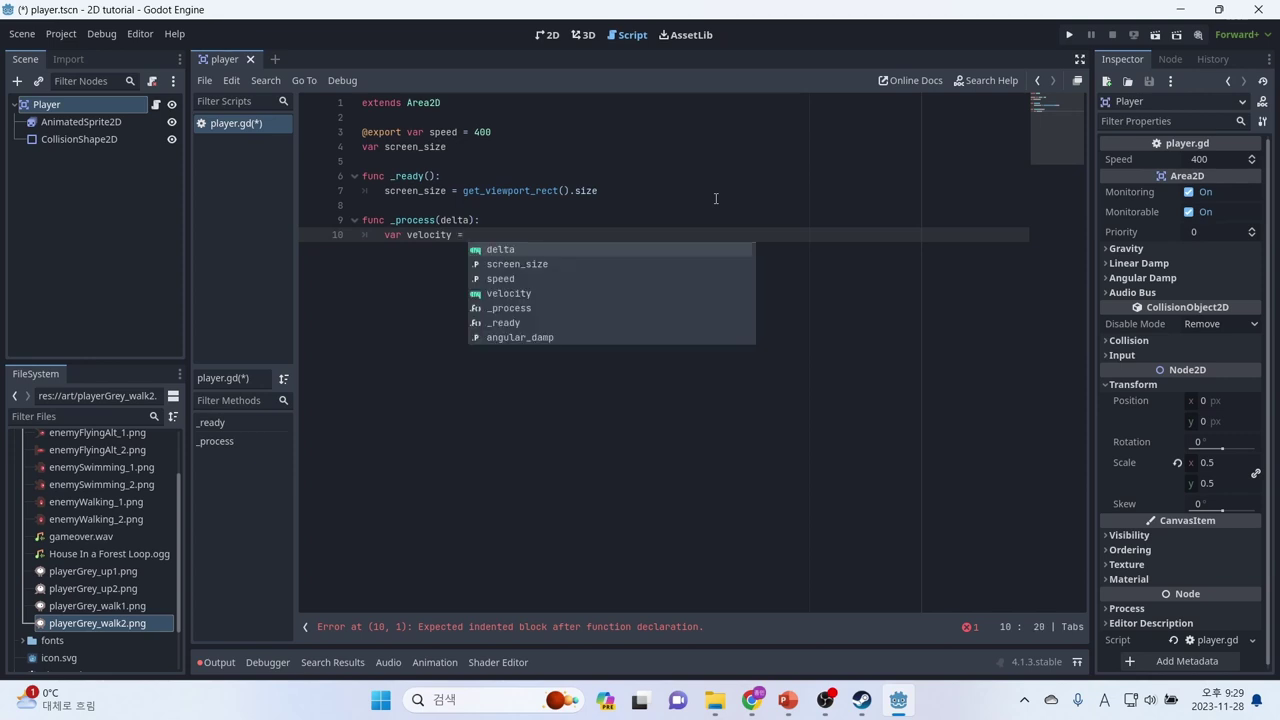
{"action": "type", "text": "erc"}
{"action": "key", "text": "BackSpace"}
{"action": "type", "text": "t"}
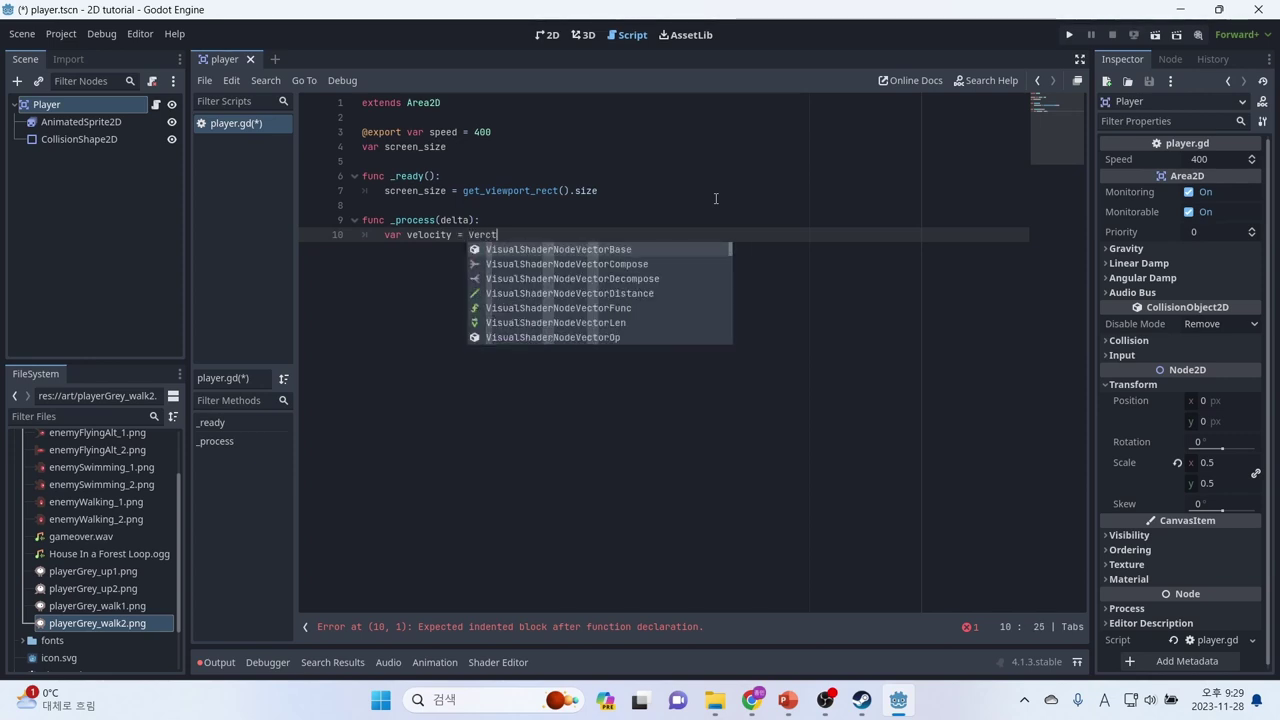
{"action": "type", "text": "o"}
{"action": "key", "text": "BackSpace"}
{"action": "key", "text": "BackSpace"}
{"action": "type", "text": "c"}
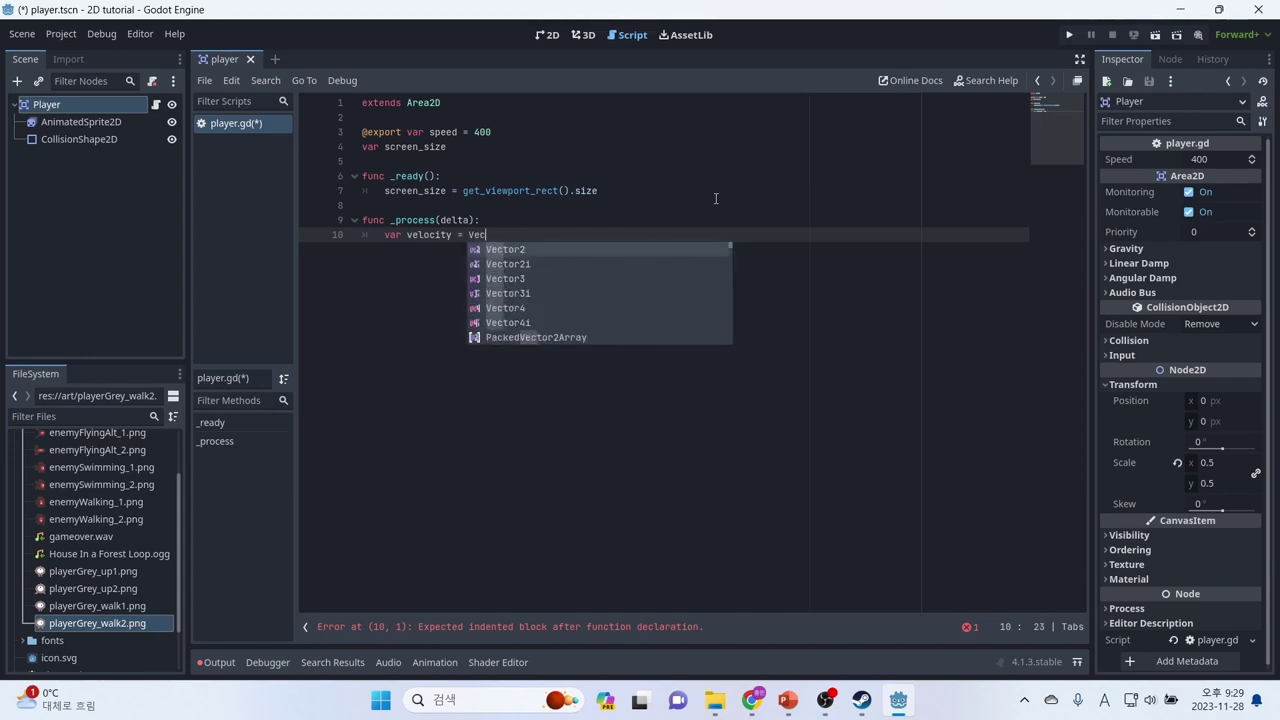
{"action": "type", "text": "tor2."}
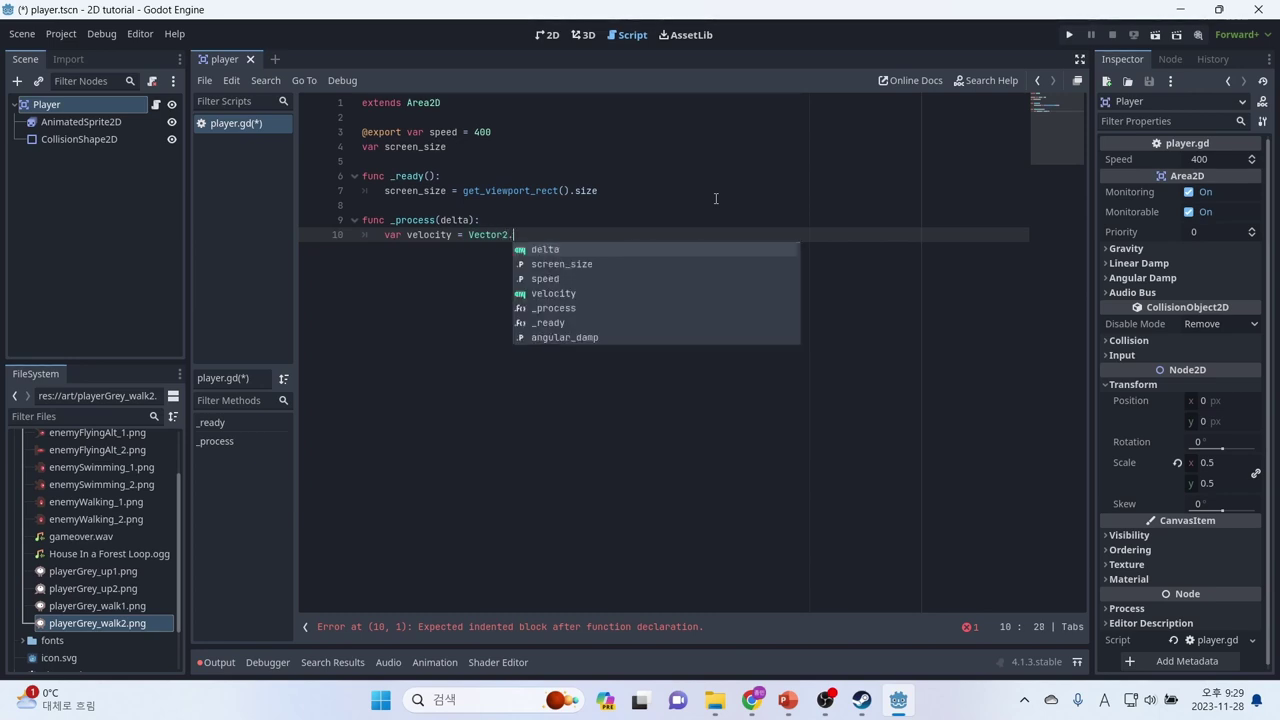
{"action": "type", "text": "ZERO"}
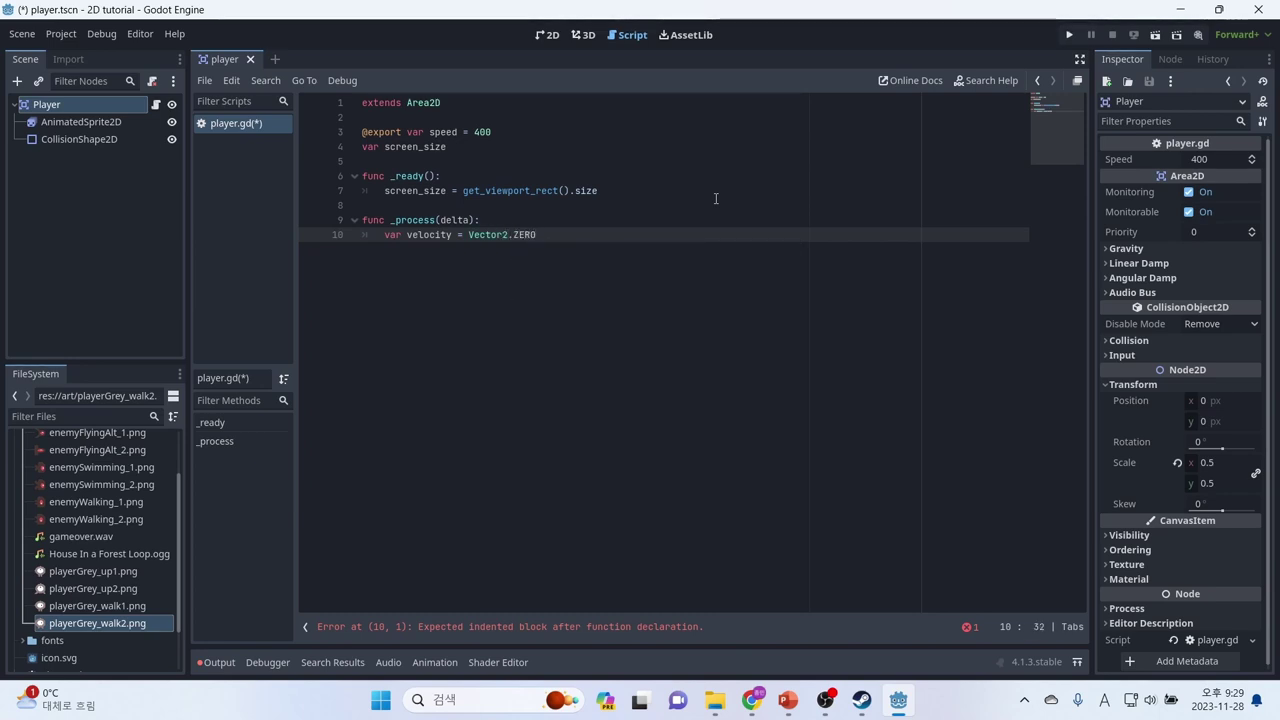
{"action": "type", "text": " # "}
{"action": "type", "text": "Vecto"}
{"action": "type", "text": "r2(0"}
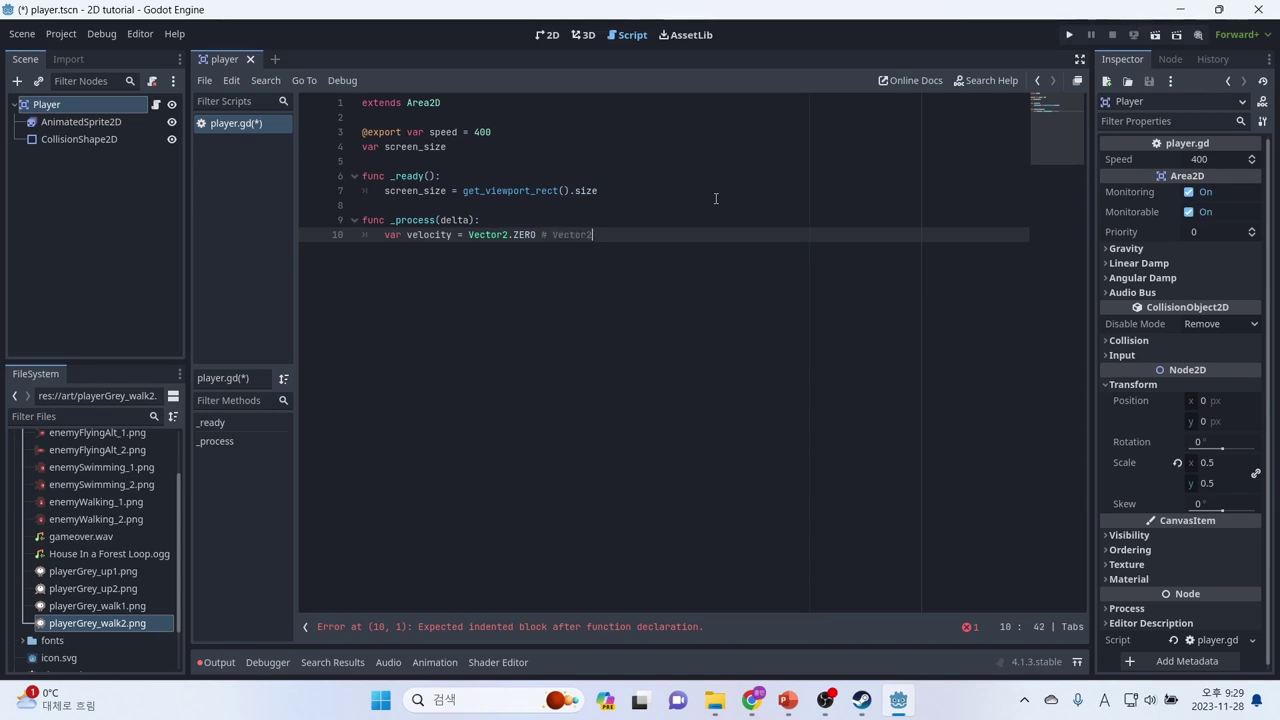
{"action": "type", "text": ",0"}
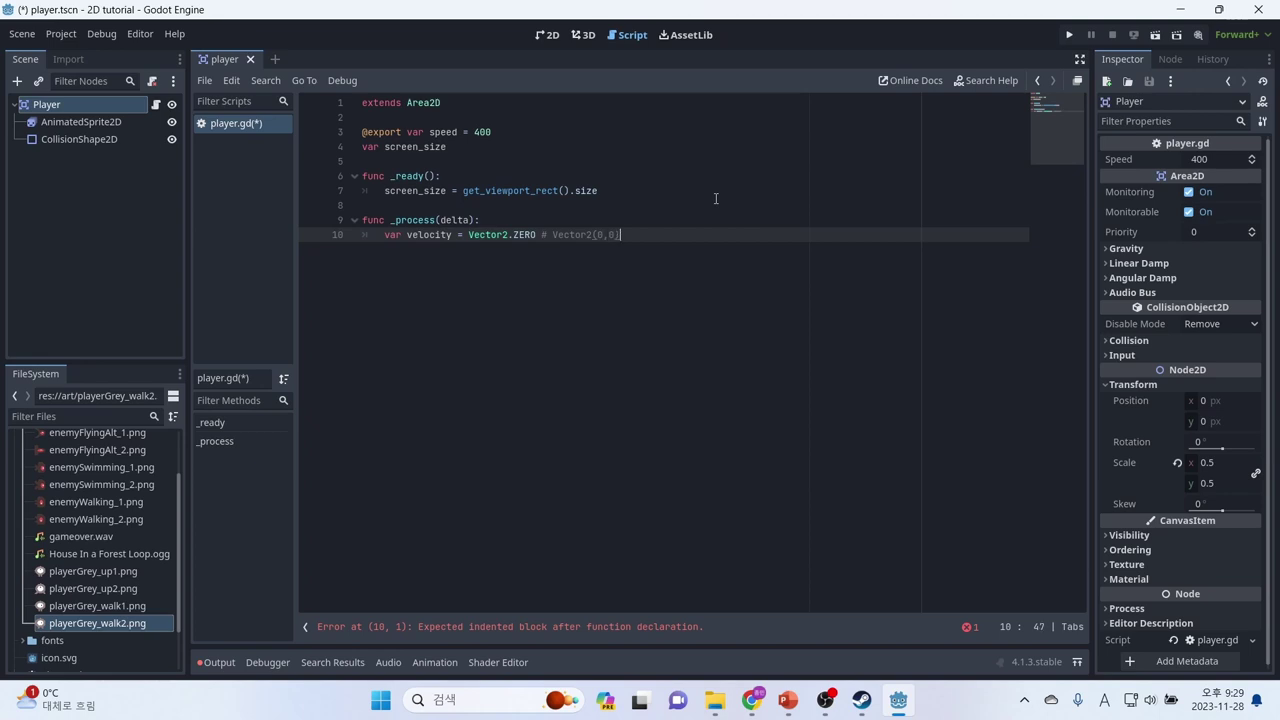
{"action": "type", "text": ")"}
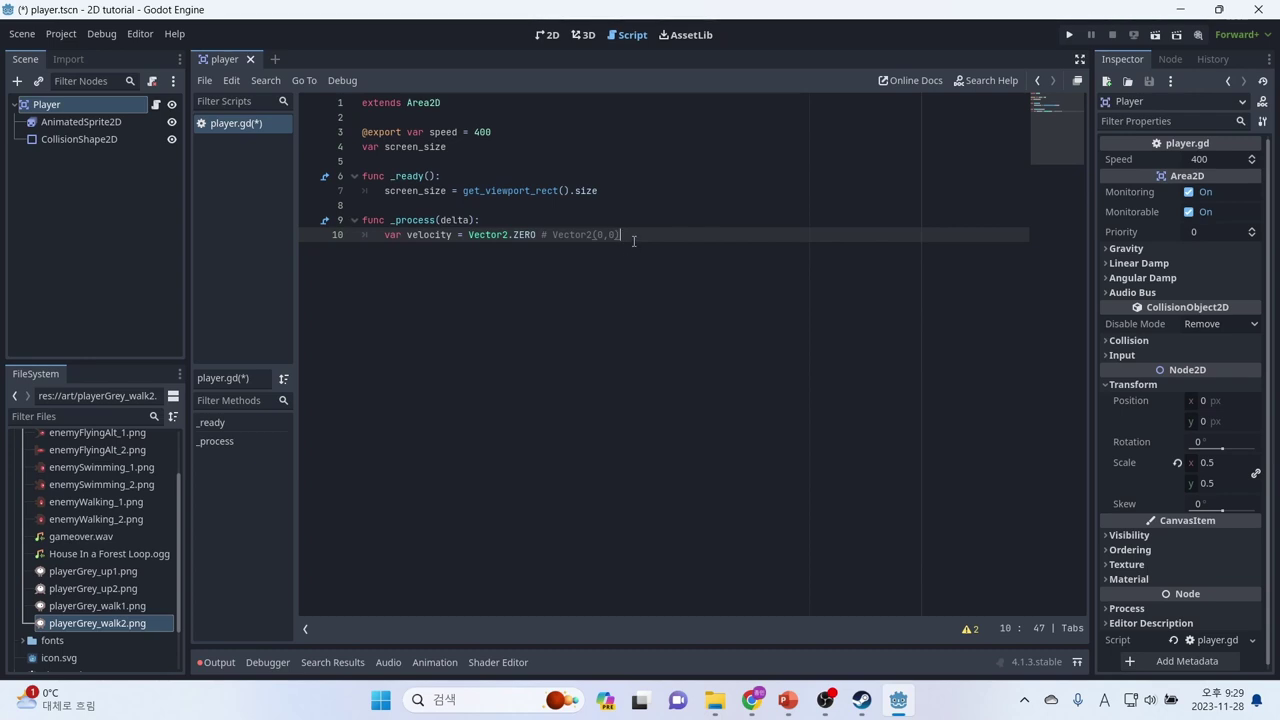
{"action": "key", "text": "Return"}
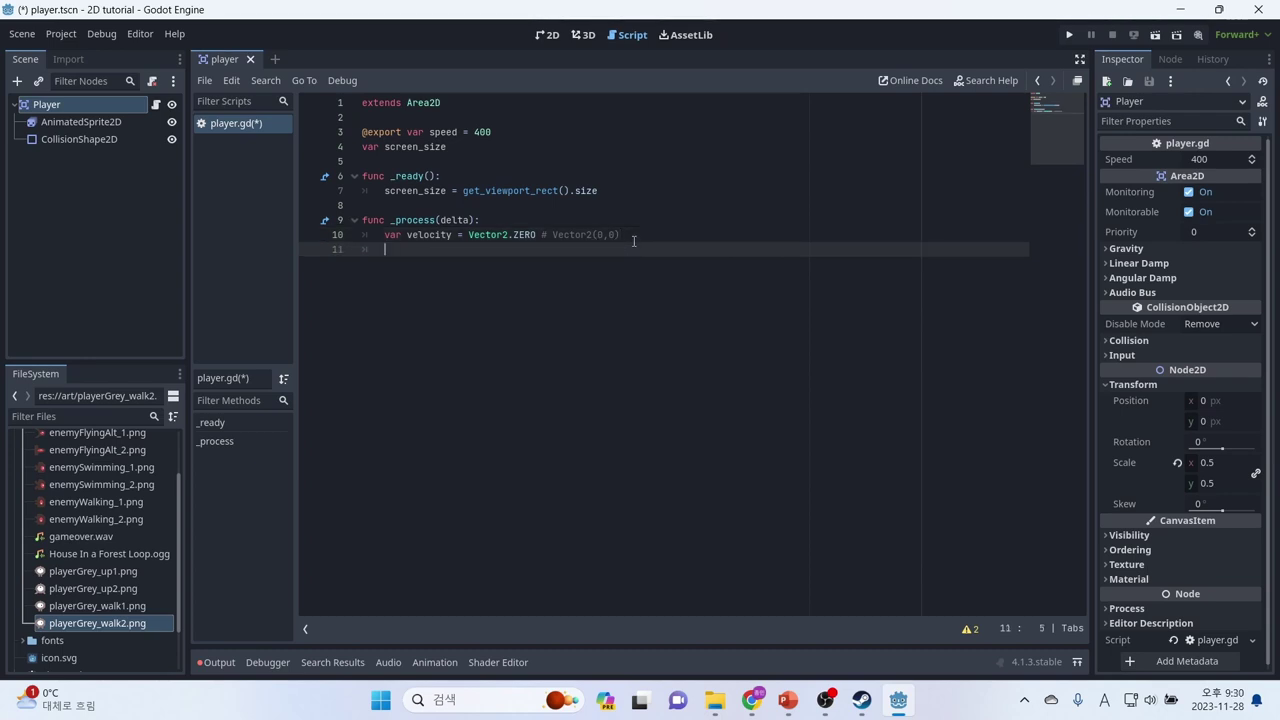
Add an if Input.is_action_pressed("move_right") check whose body does velocity.x += 1
{"action": "type", "text": "if"}
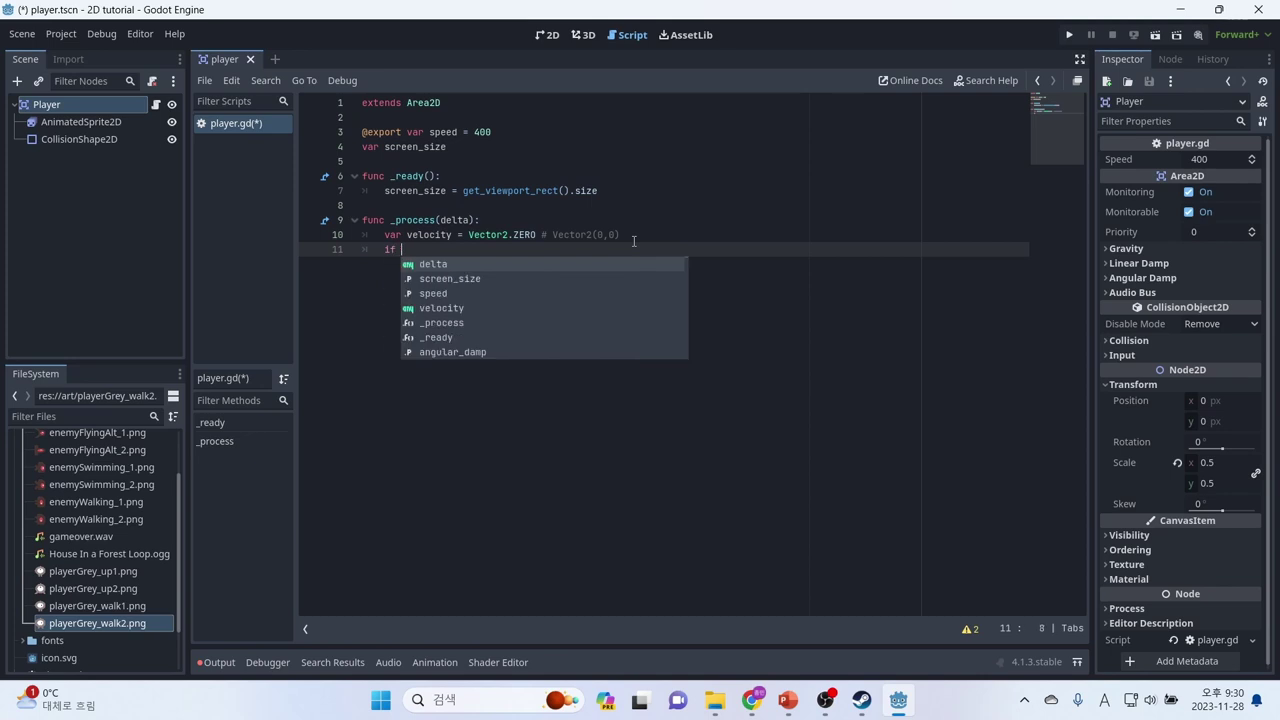
{"action": "type", "text": " Input"}
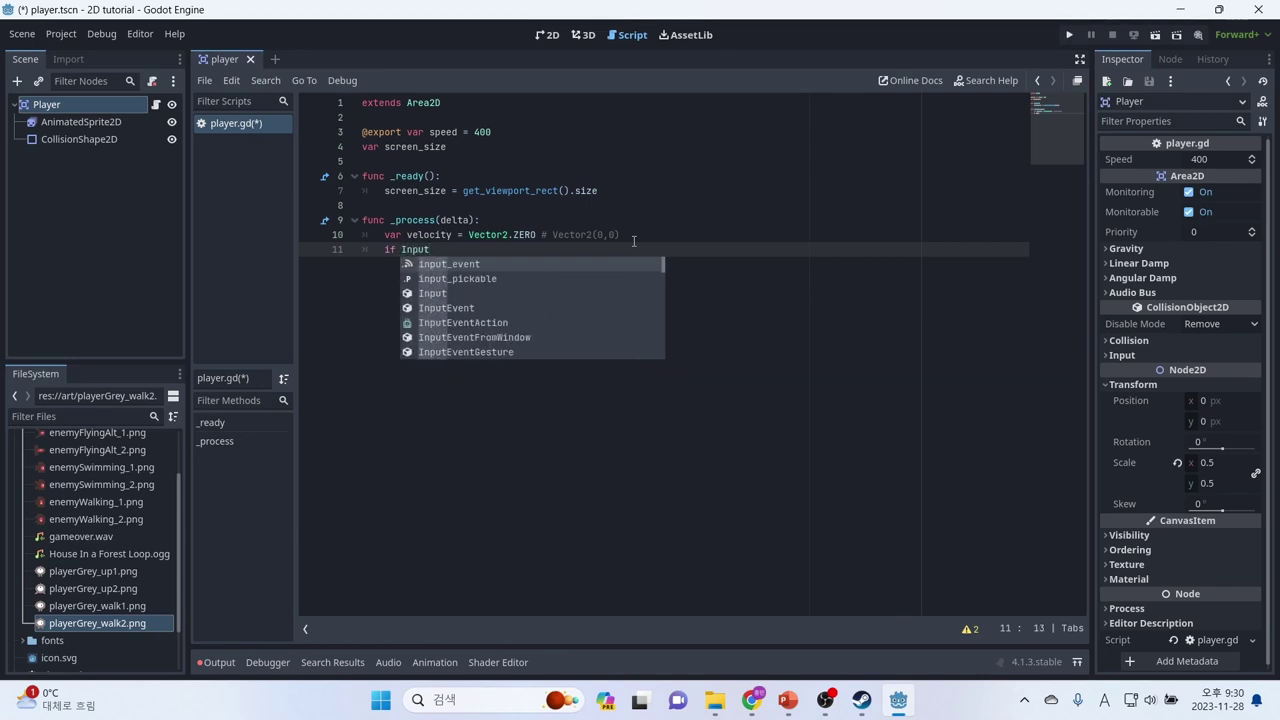
{"action": "type", "text": ".is_"}
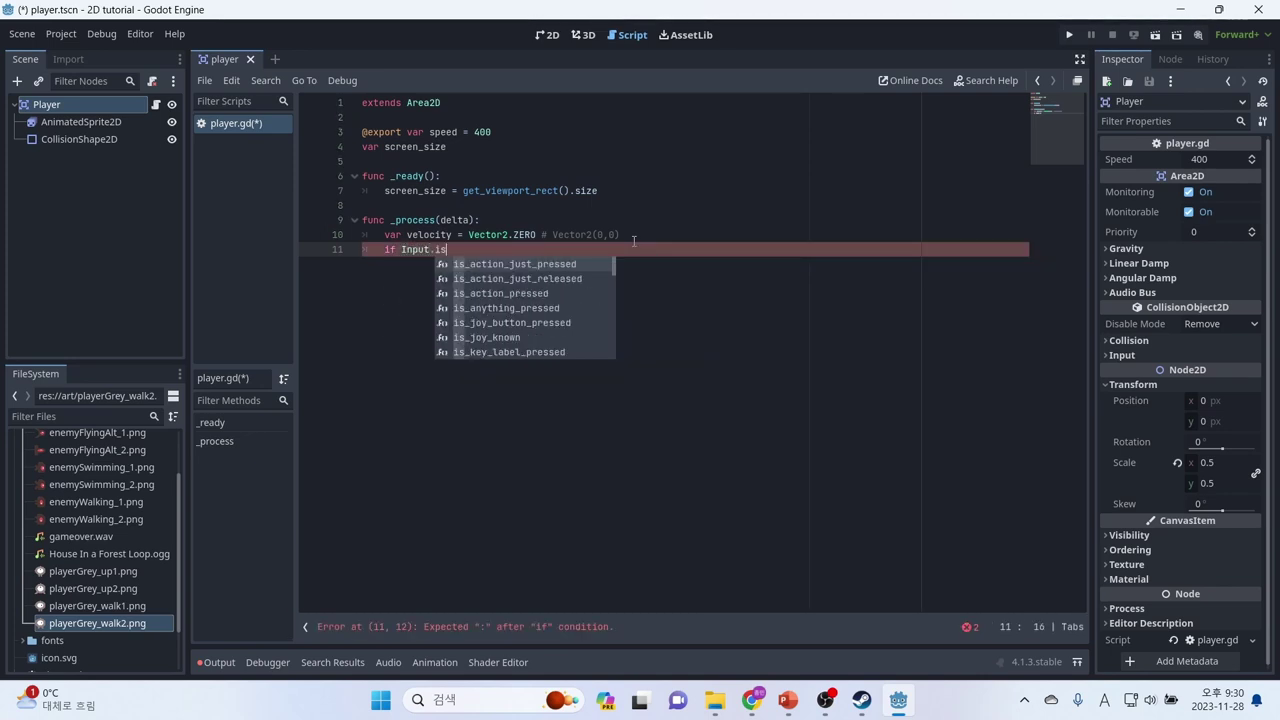
{"action": "type", "text": "action_"}
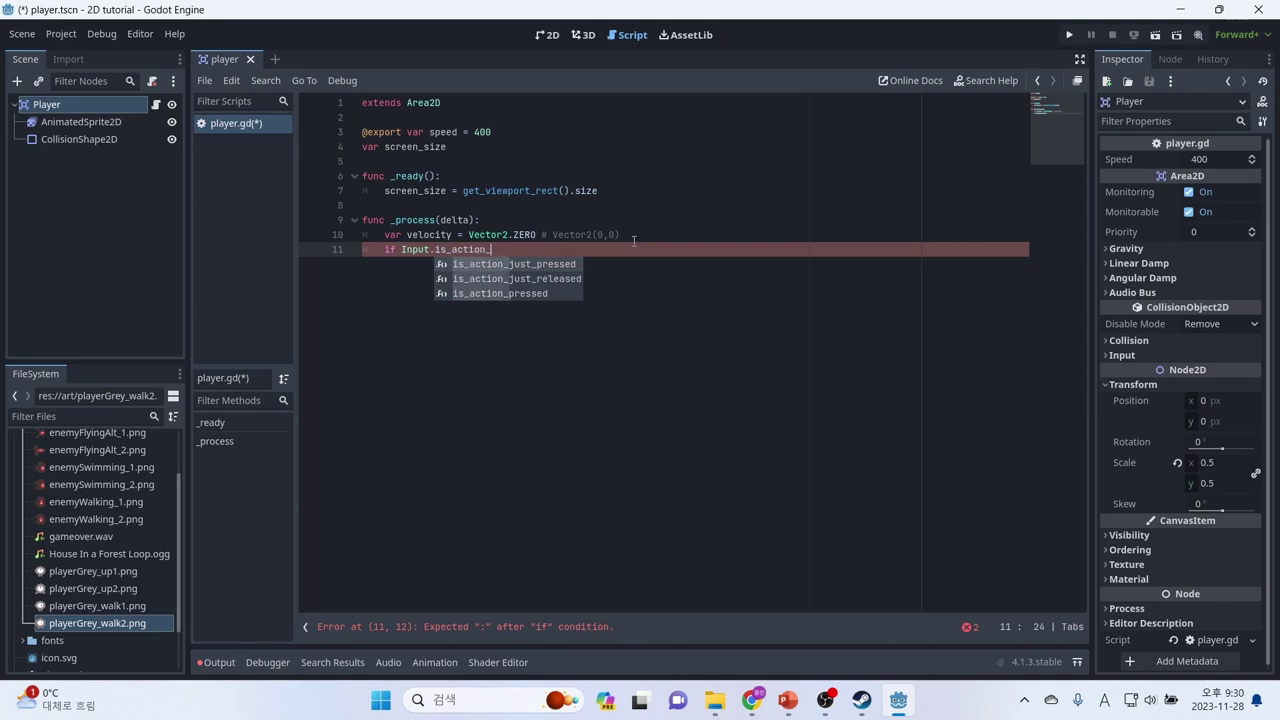
{"action": "type", "text": "pressed("}
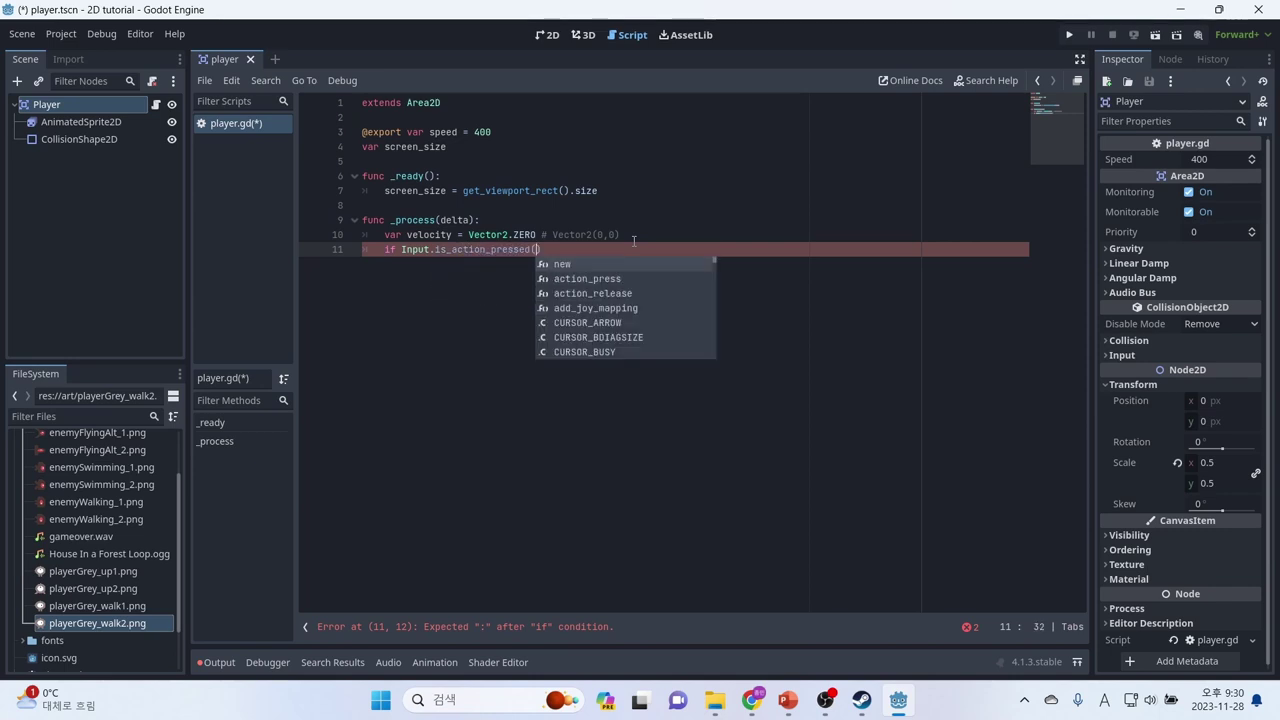
{"action": "type", "text": "\"mob"}
{"action": "key", "text": "BackSpace"}
{"action": "type", "text": "ve"}
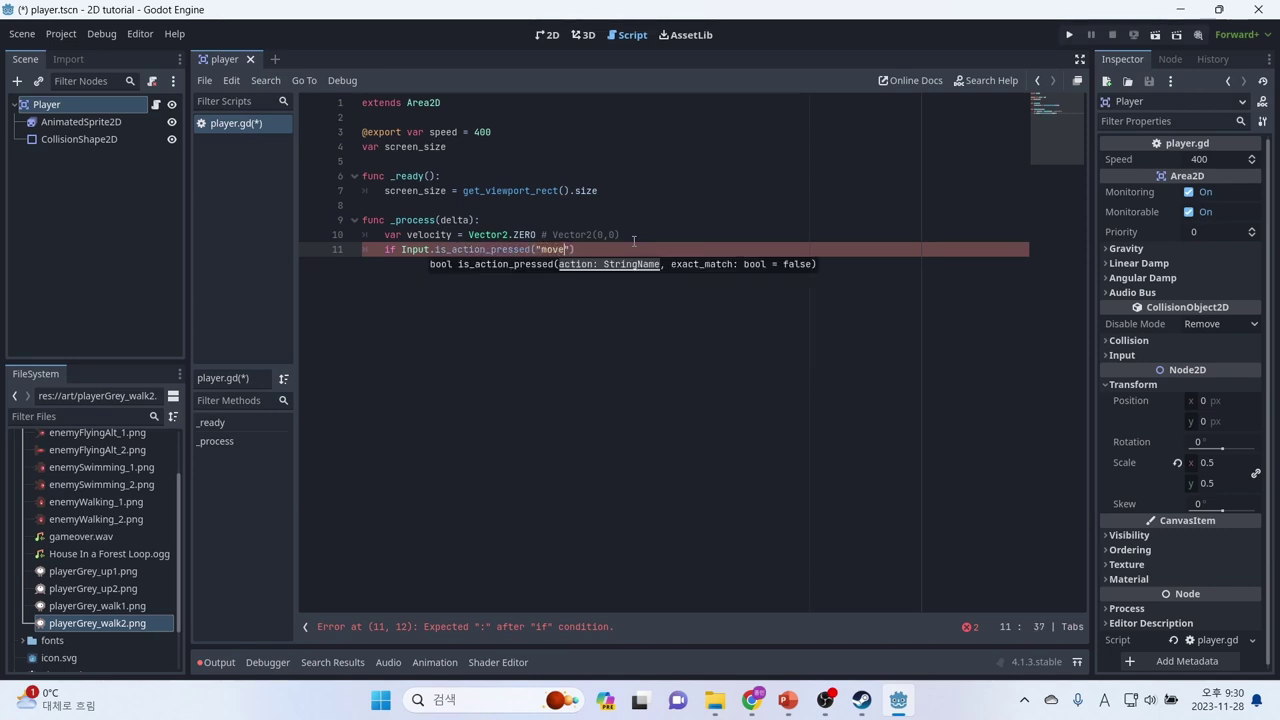
{"action": "type", "text": "_right"}
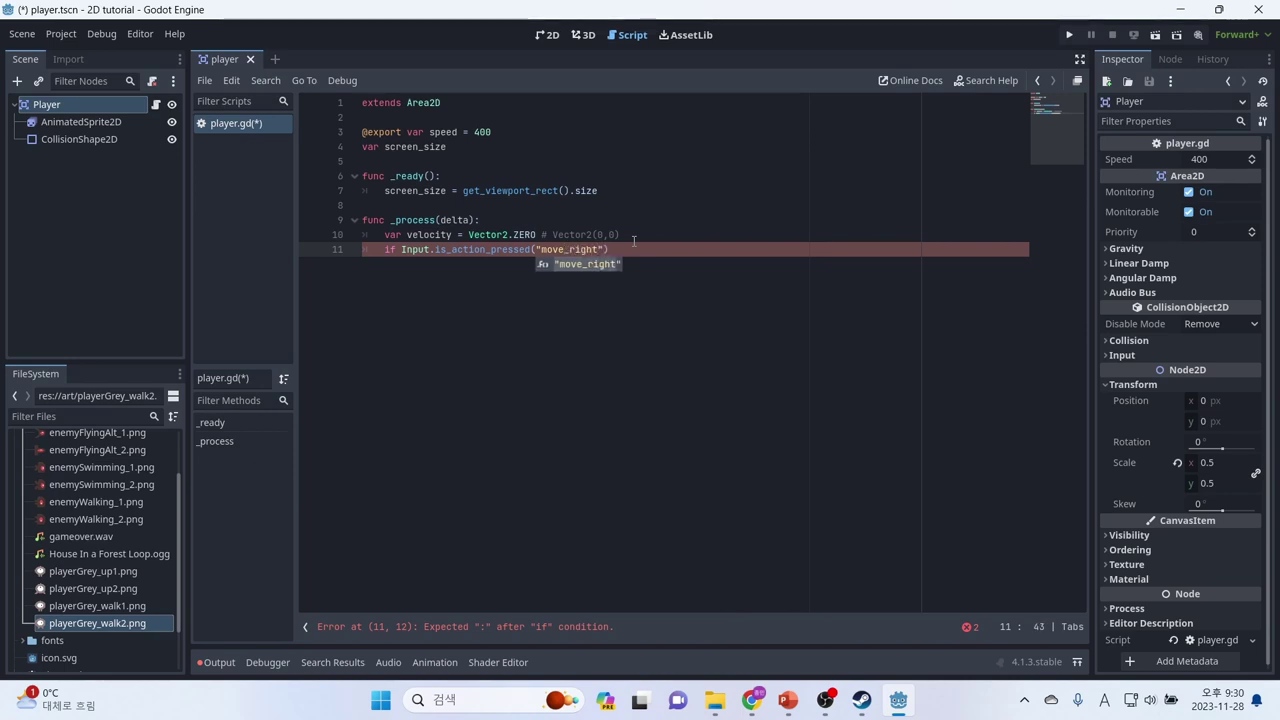
{"action": "key", "text": "Return"}
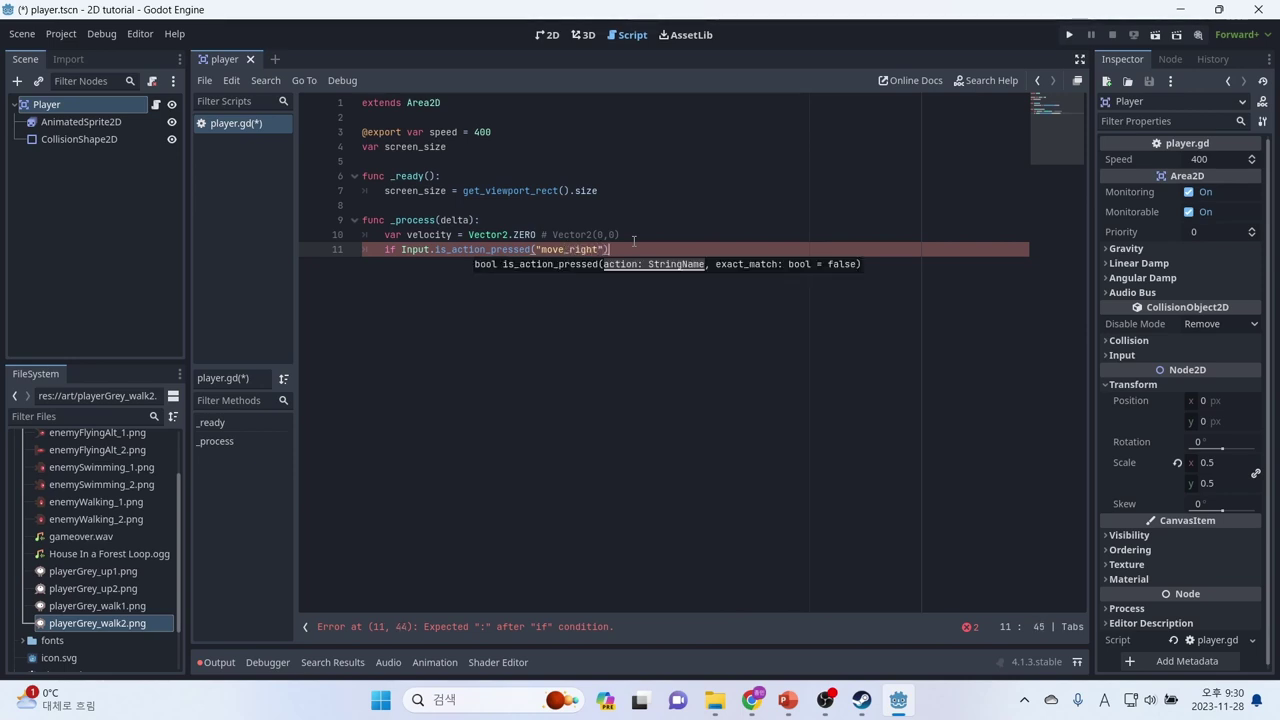
{"action": "type", "text": "):"}
{"action": "key", "text": "Return"}
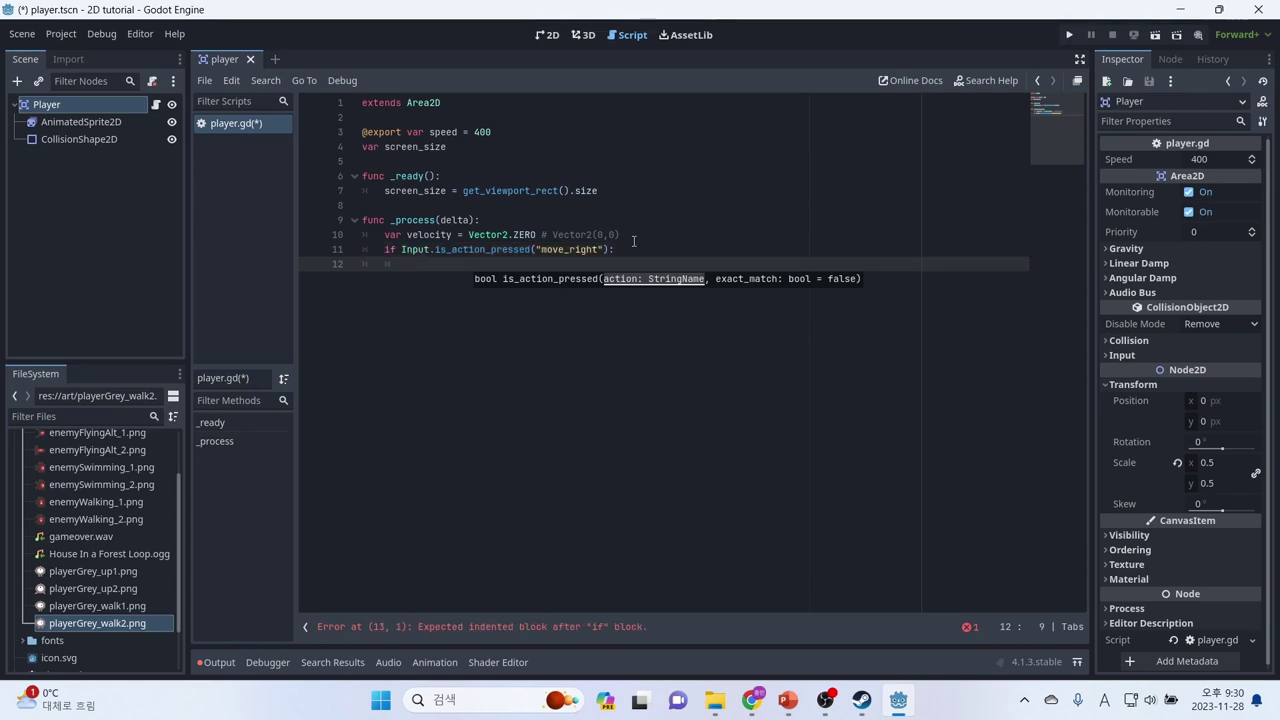
{"action": "type", "text": "velo"}
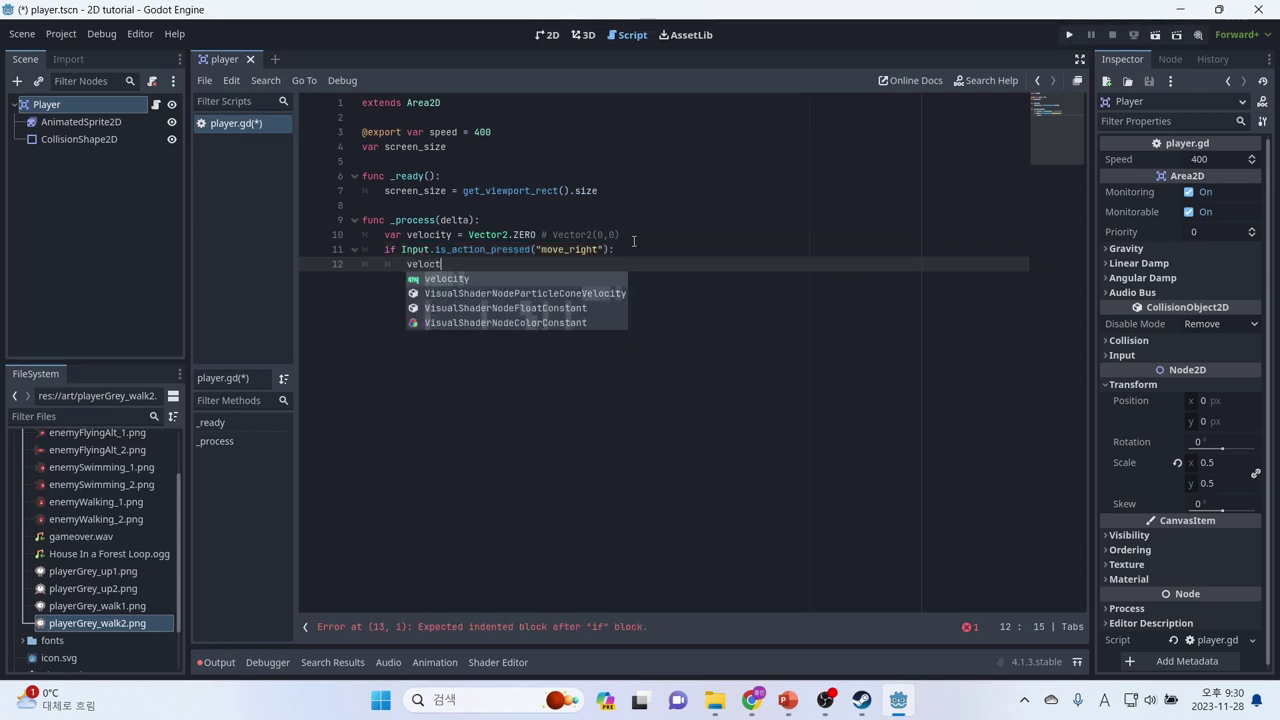
{"action": "type", "text": "cit"}
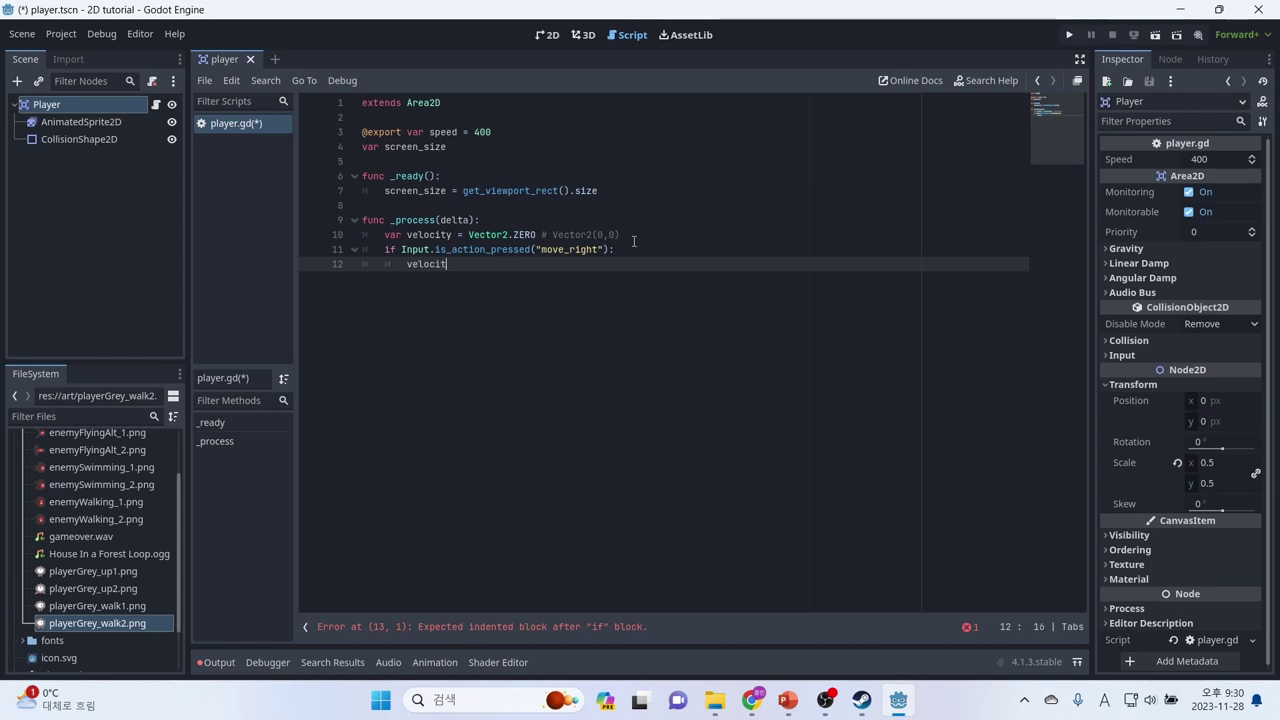
{"action": "type", "text": "y.x"}
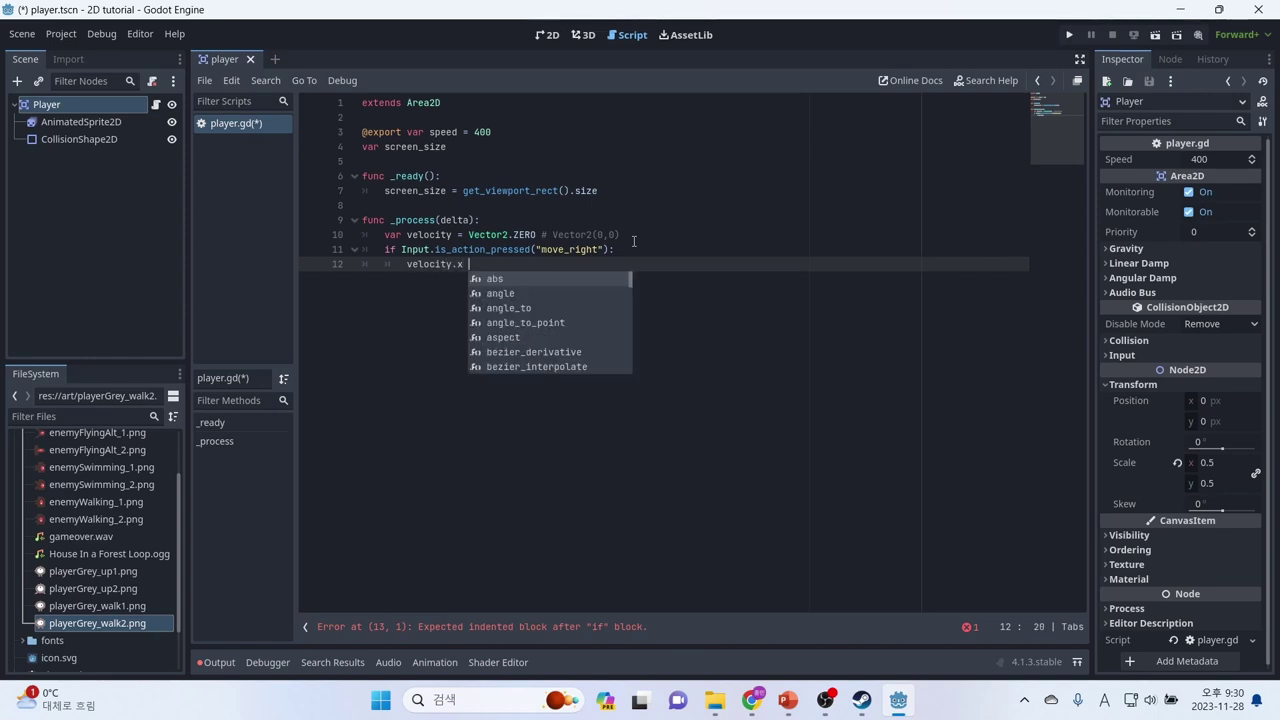
{"action": "type", "text": " += 1"}
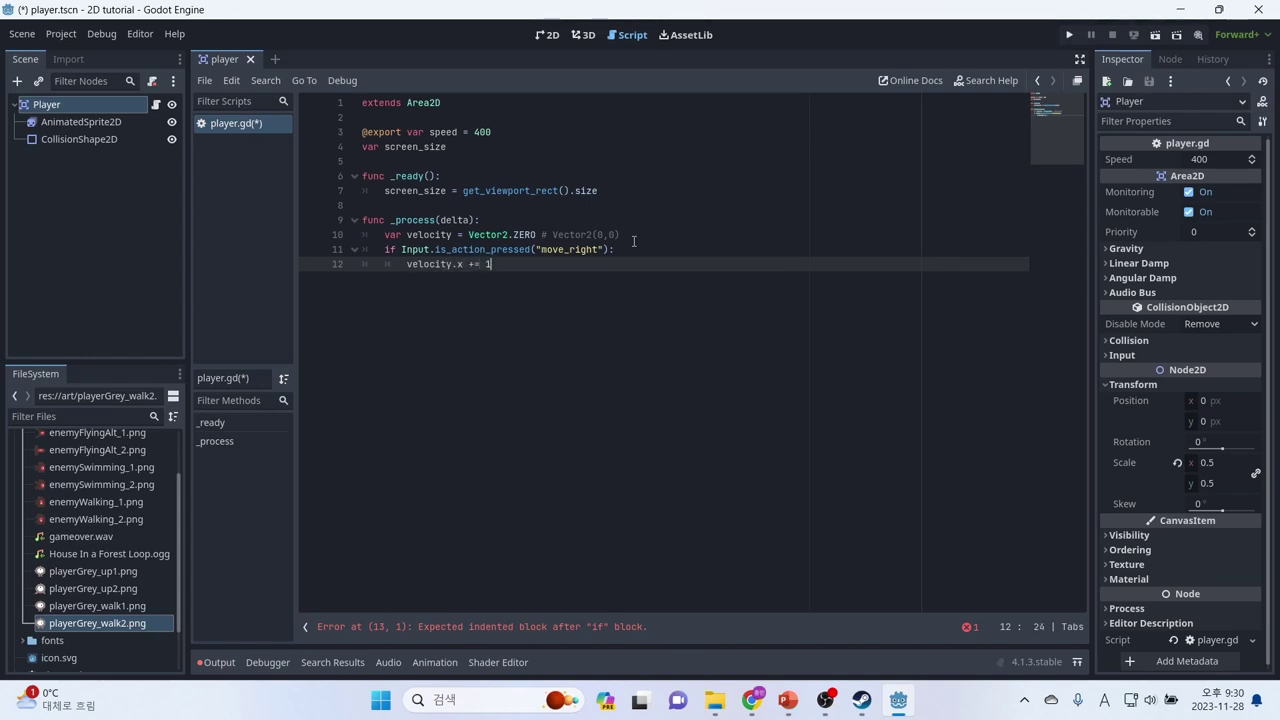
{"action": "key", "text": "Return"}
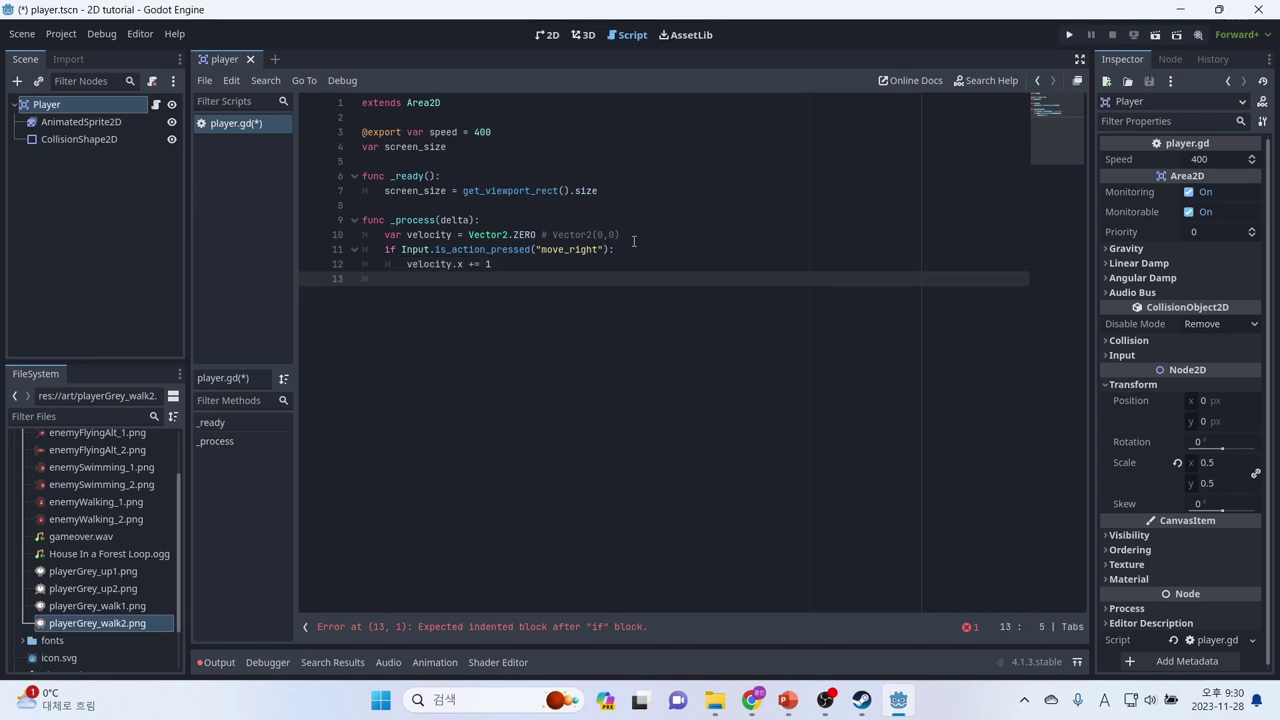
Add an if Input.is_action_pressed("move_left") check whose body does velocity.x -= 1
{"action": "type", "text": "if In"}
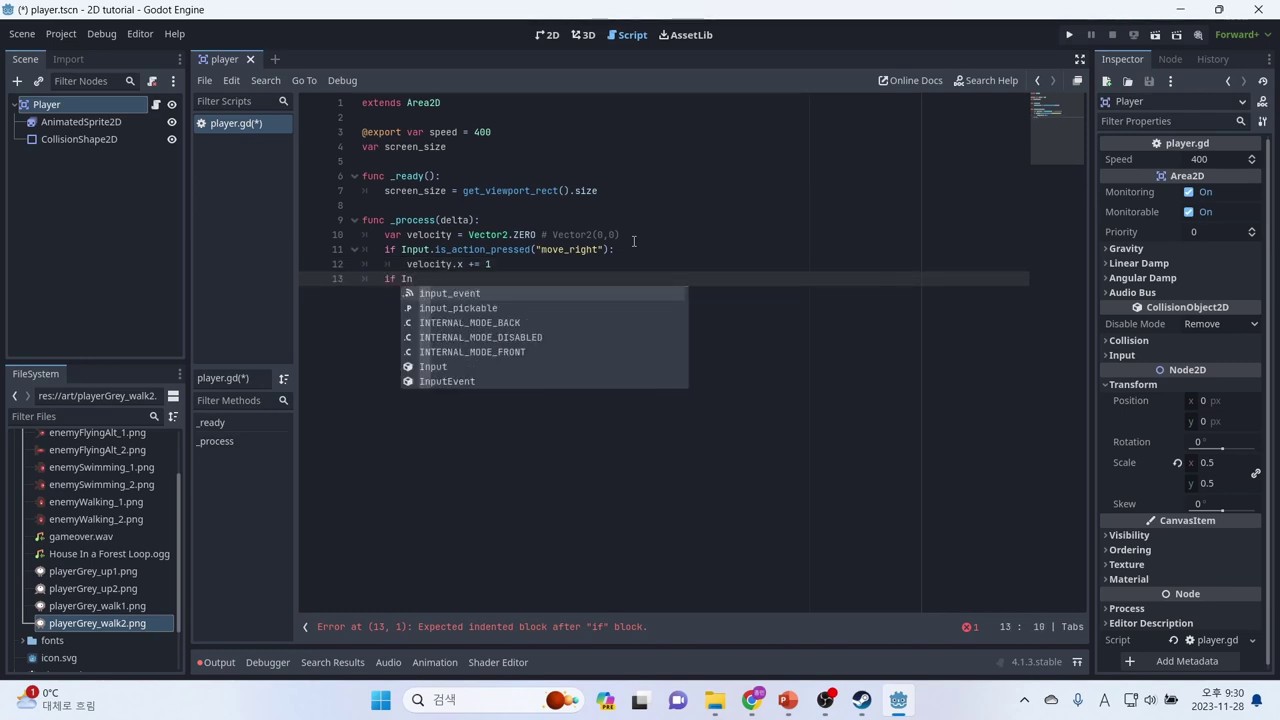
{"action": "type", "text": "put.is"}
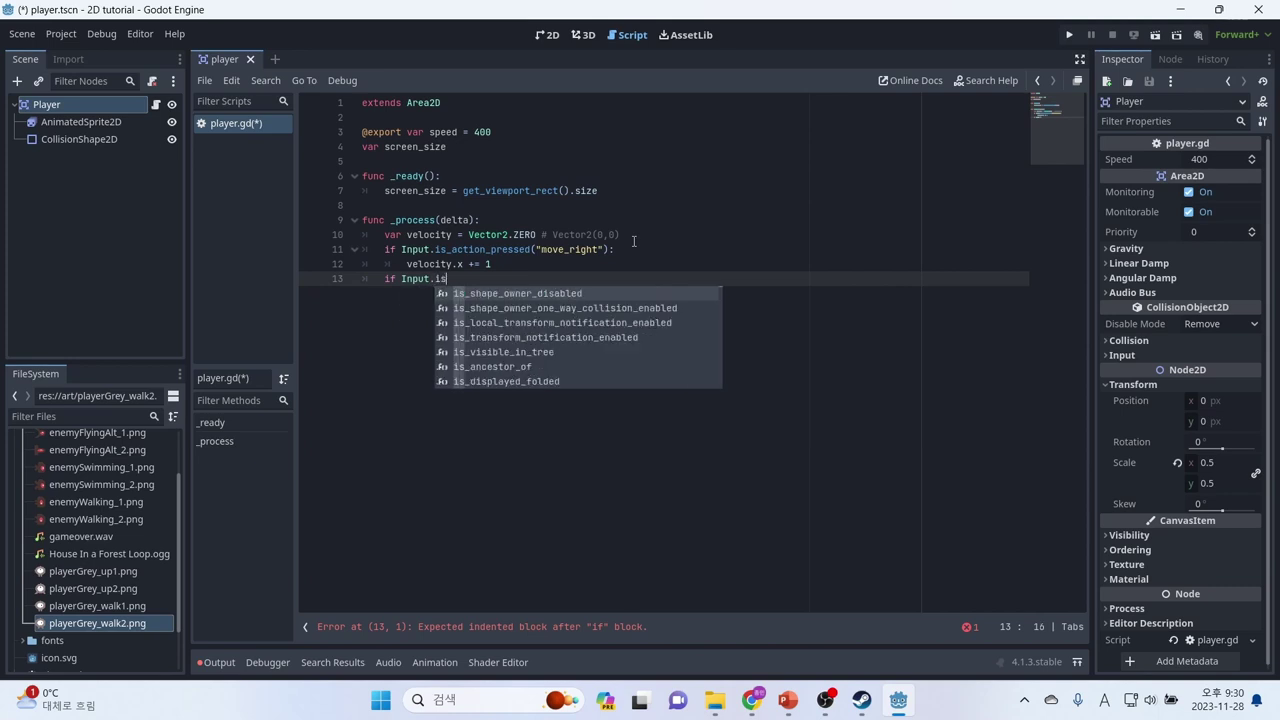
{"action": "type", "text": "_action"}
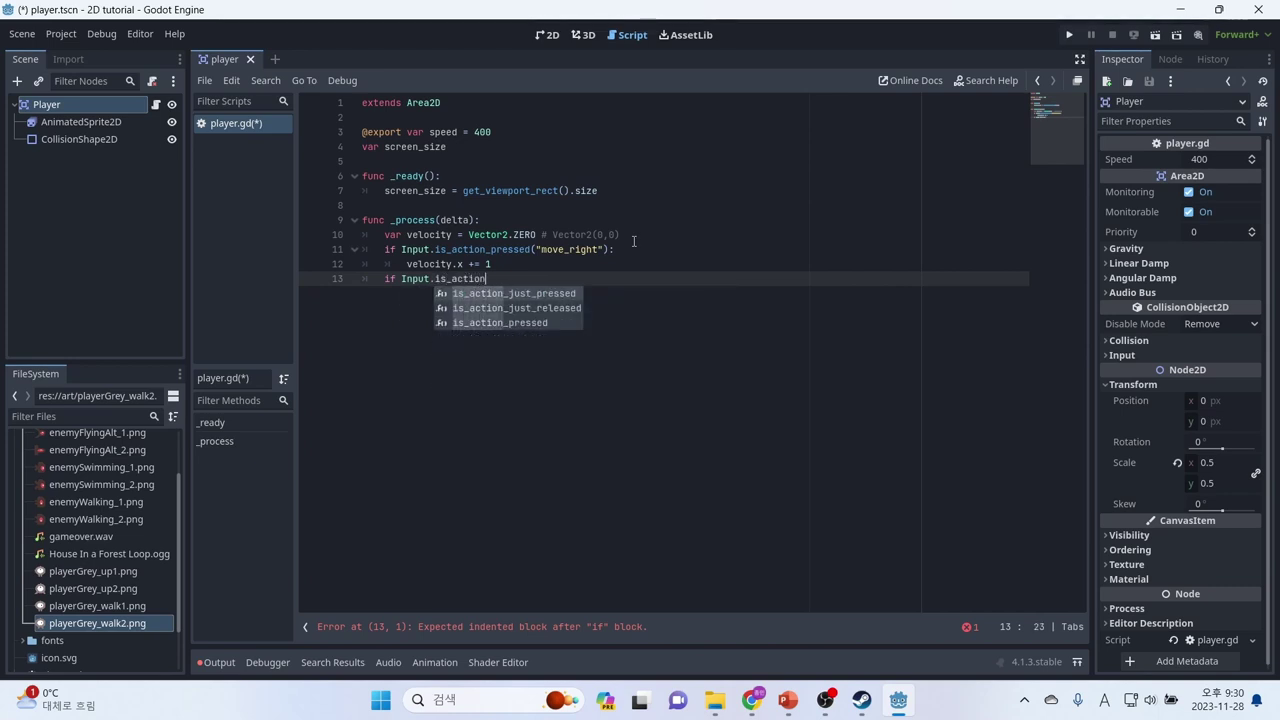
{"action": "type", "text": "_pressed"}
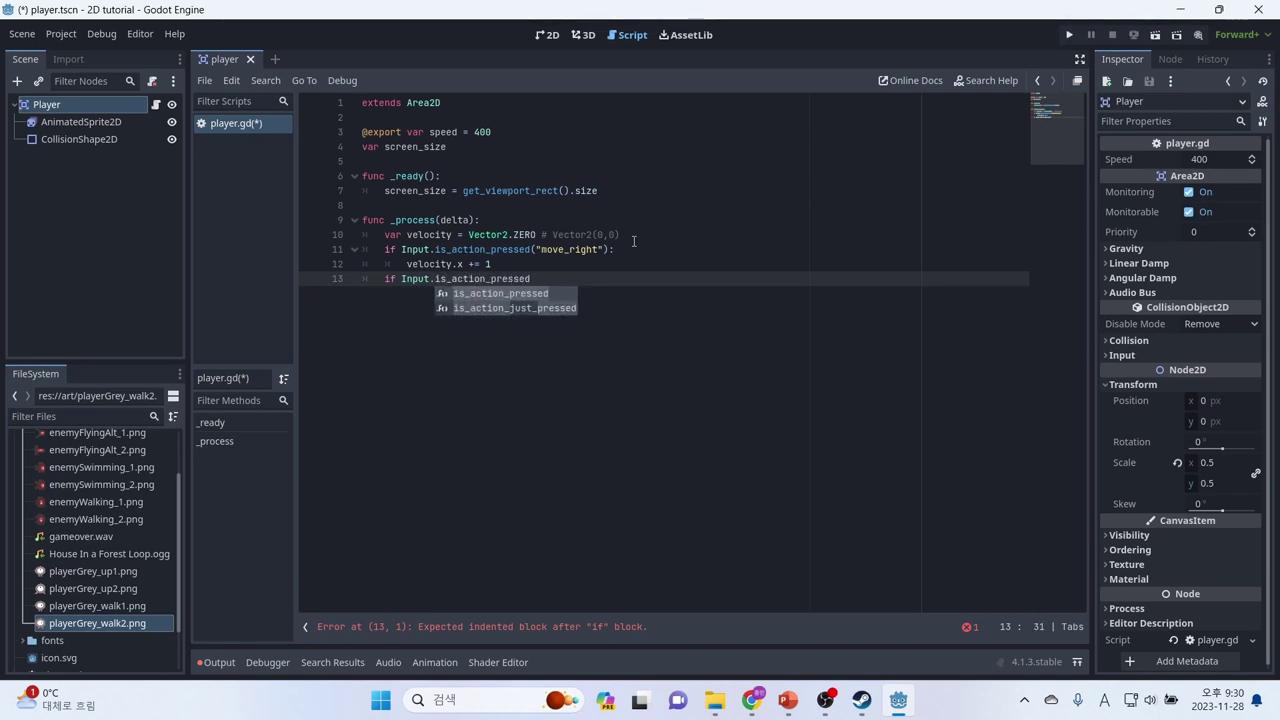
{"action": "type", "text": "(\""}
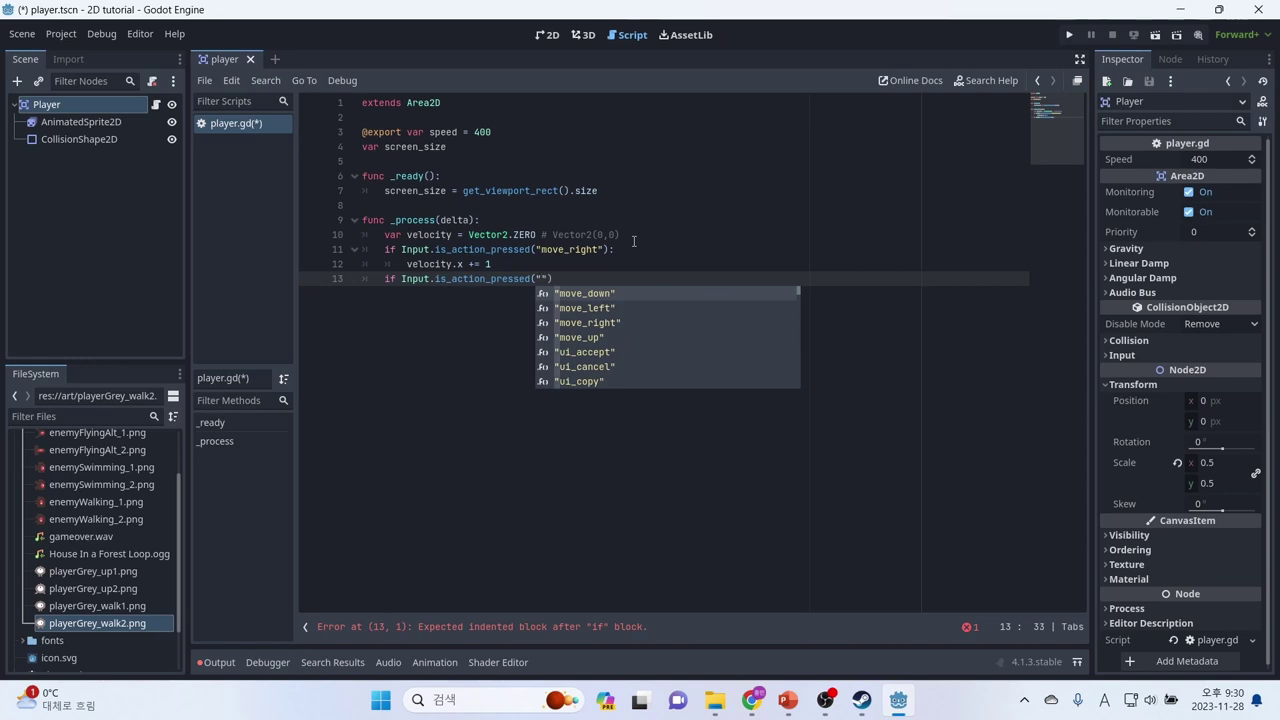
{"action": "type", "text": "move_"}
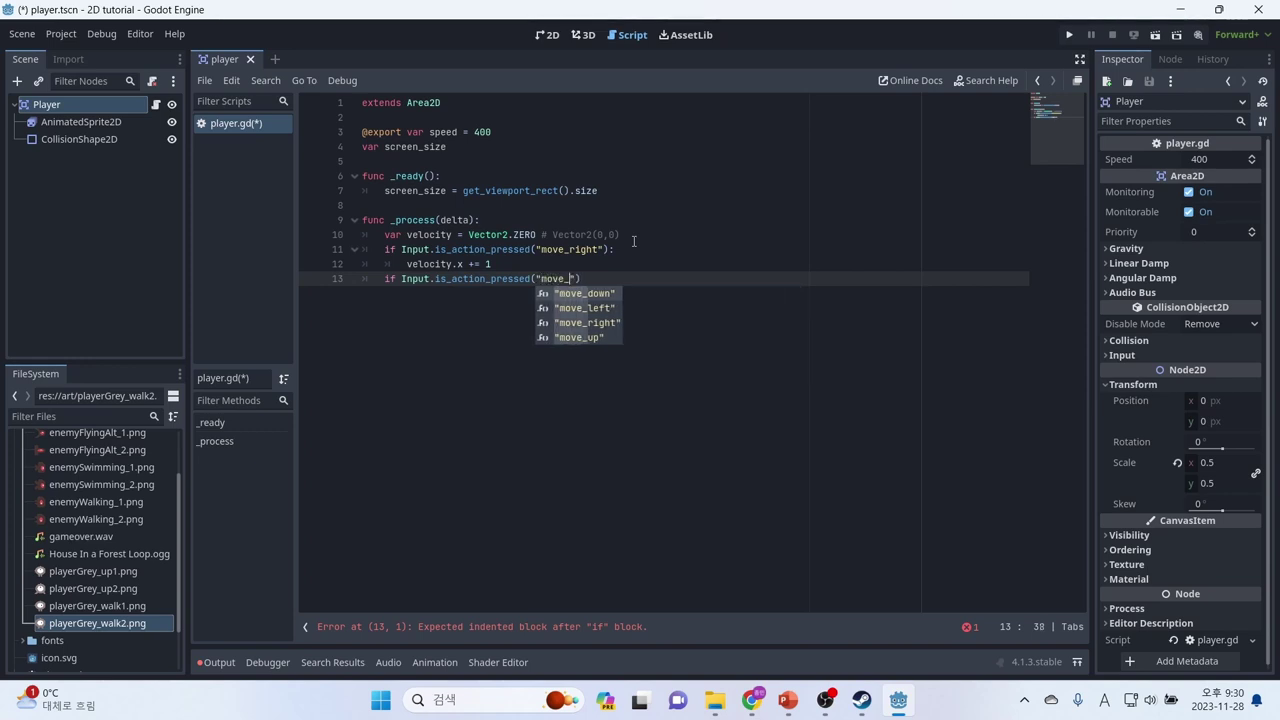
{"action": "type", "text": "left"}
{"action": "key", "text": "Return"}
{"action": "type", "text": ":"}
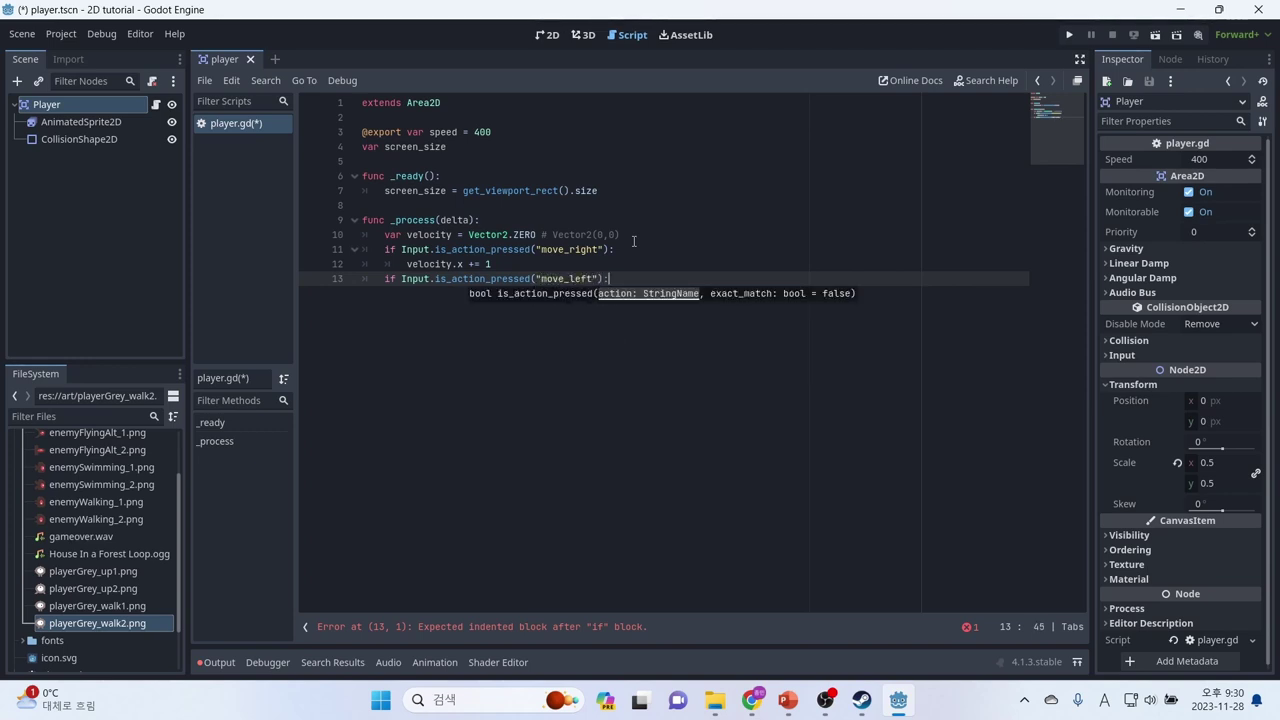
{"action": "key", "text": "Return"}
{"action": "type", "text": "v"}
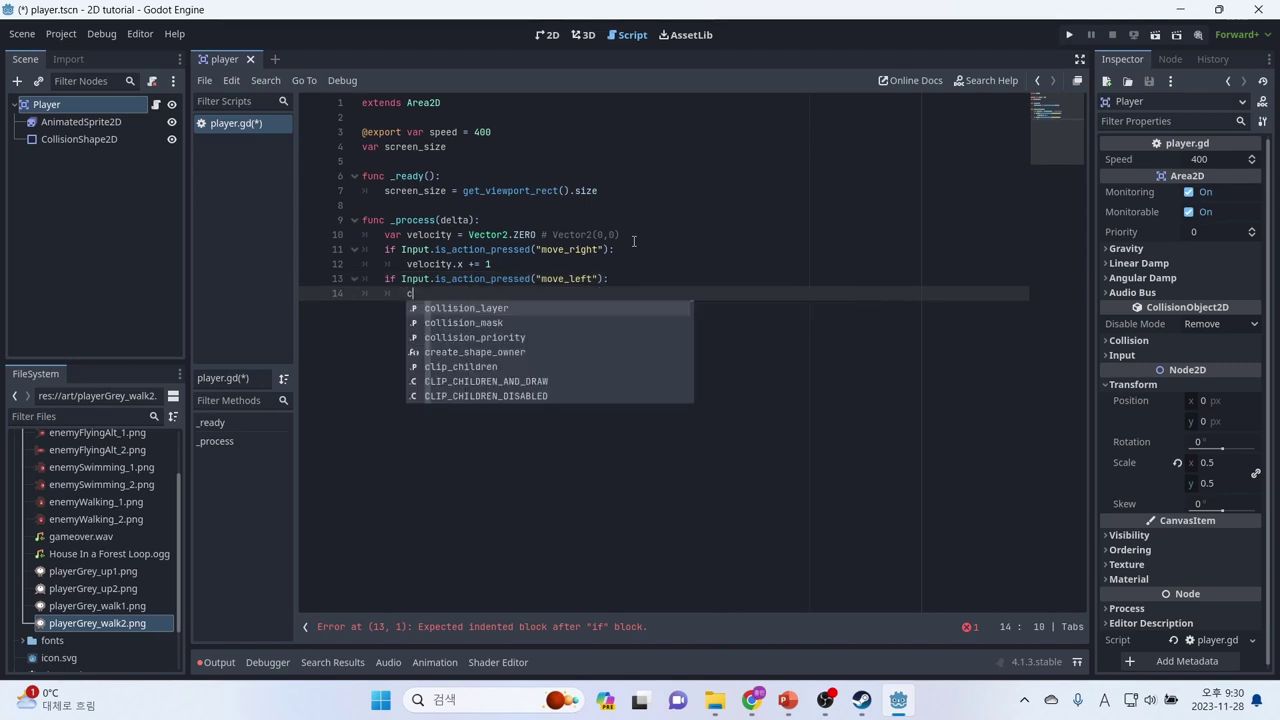
{"action": "type", "text": "eloc"}
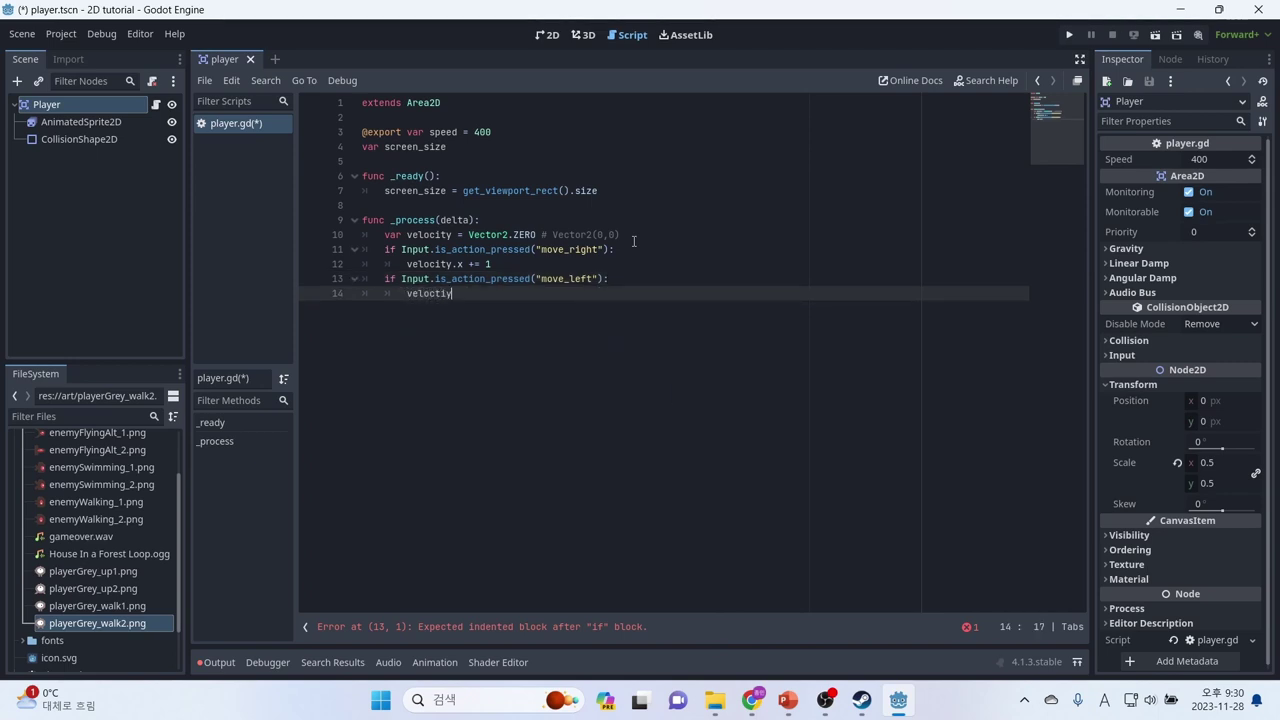
{"action": "type", "text": "it"}
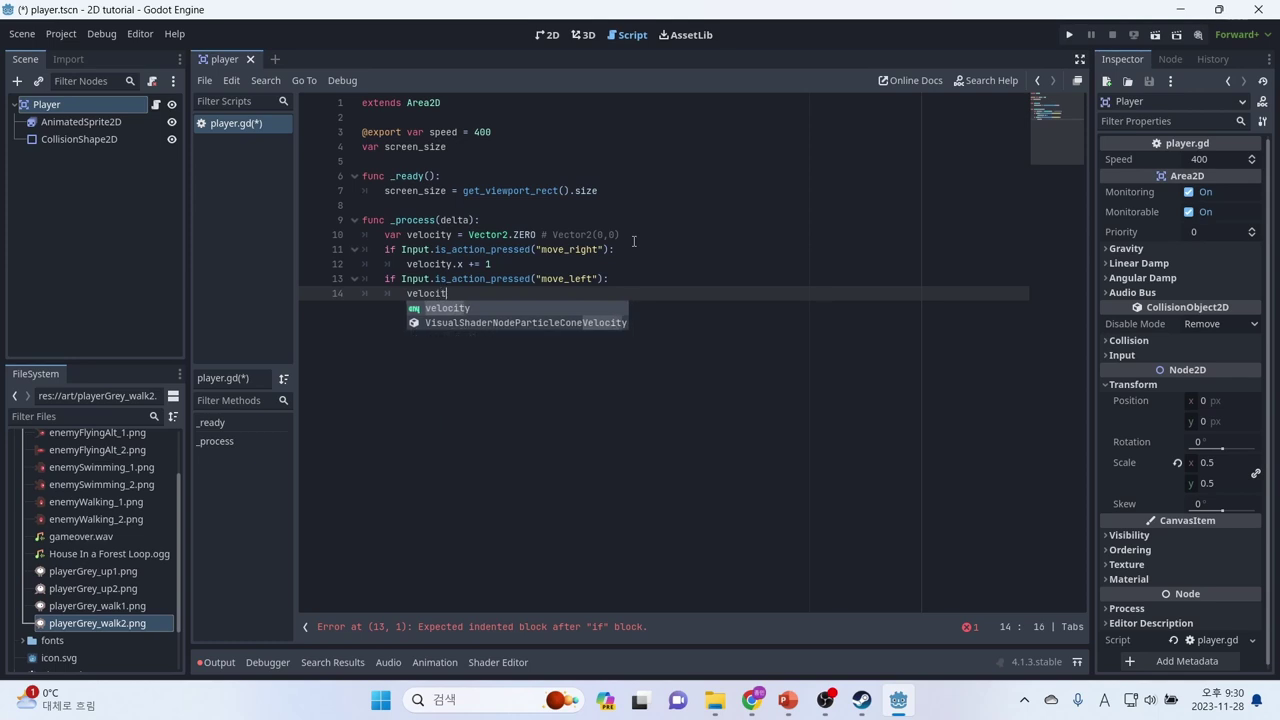
{"action": "type", "text": "y.x"}
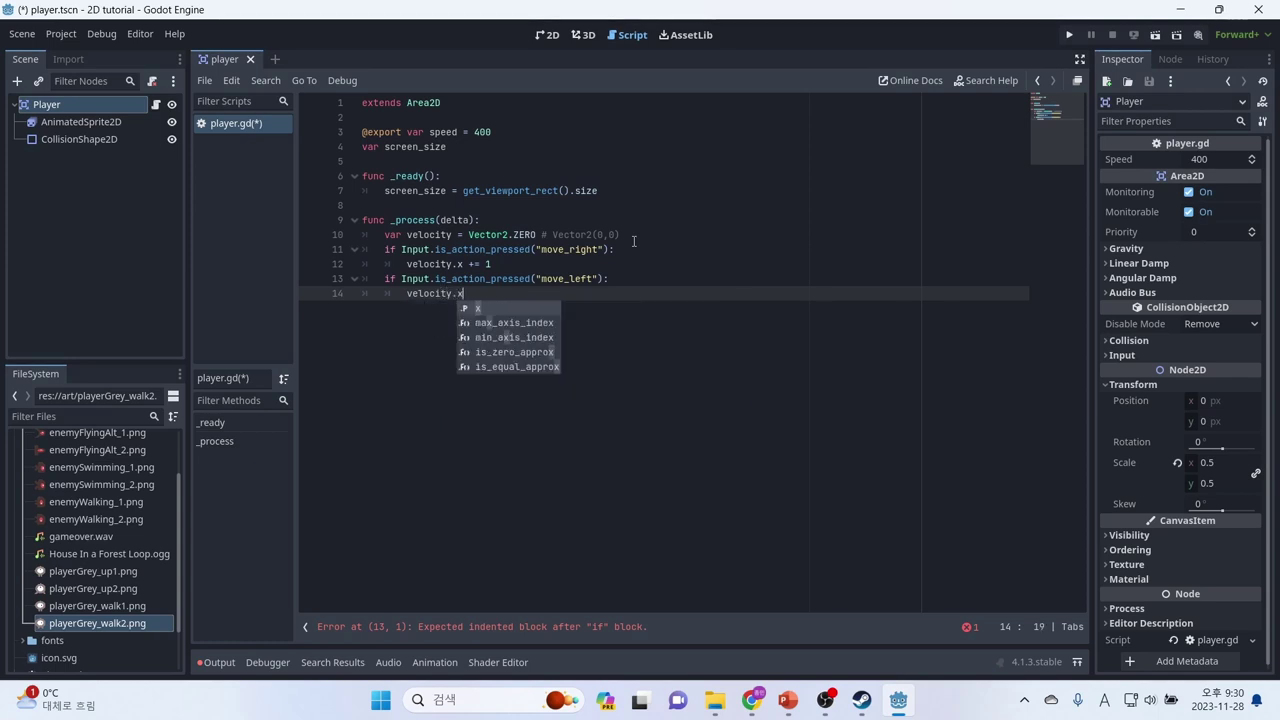
{"action": "type", "text": " -= "}
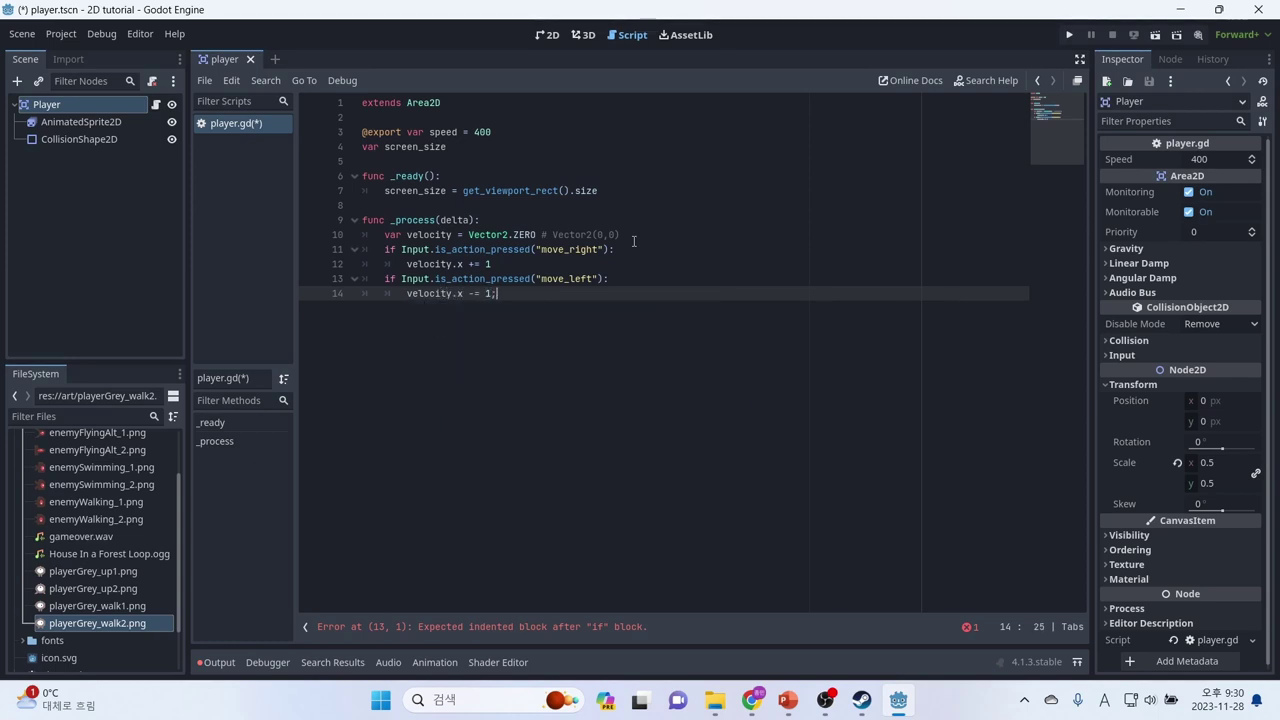
{"action": "type", "text": "1"}
{"action": "key", "text": "Return"}
Add an if Input.is_action_pressed("move_down") check and begin its velocity.y += 1 body
{"action": "key", "text": "BackSpace"}
{"action": "type", "text": "if I"}
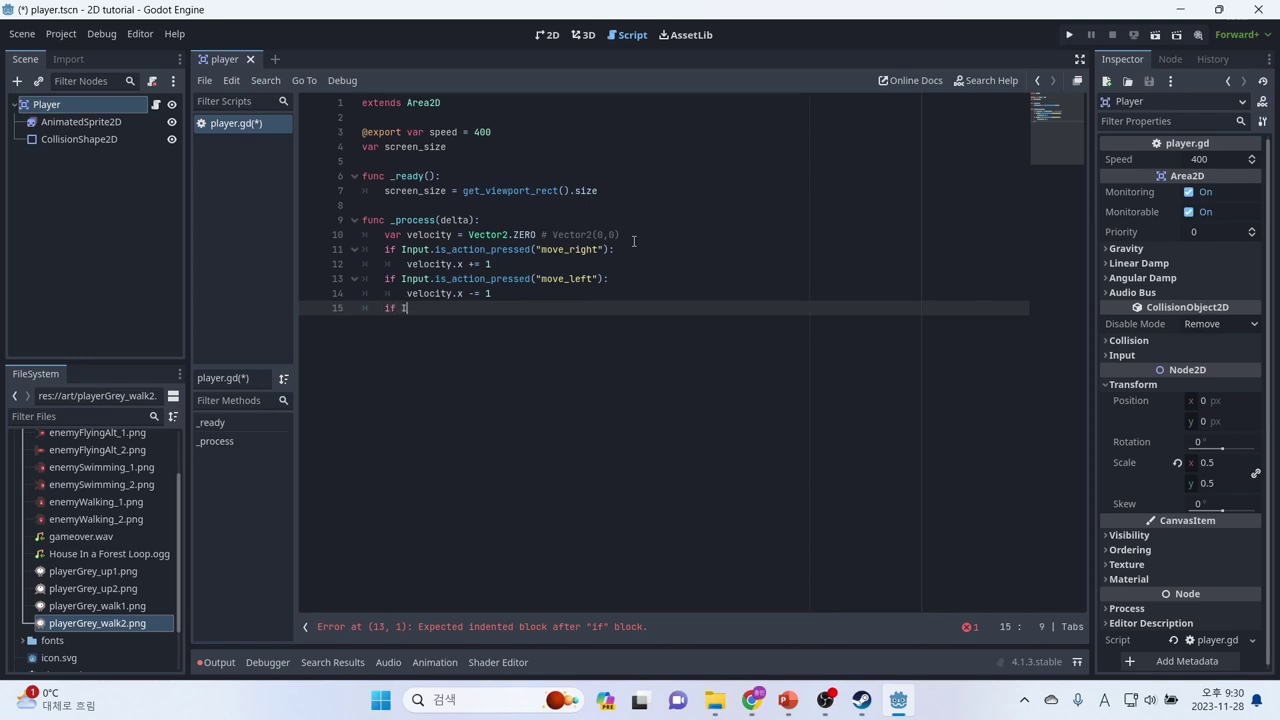
{"action": "type", "text": "nput"}
{"action": "type", "text": ".is"}
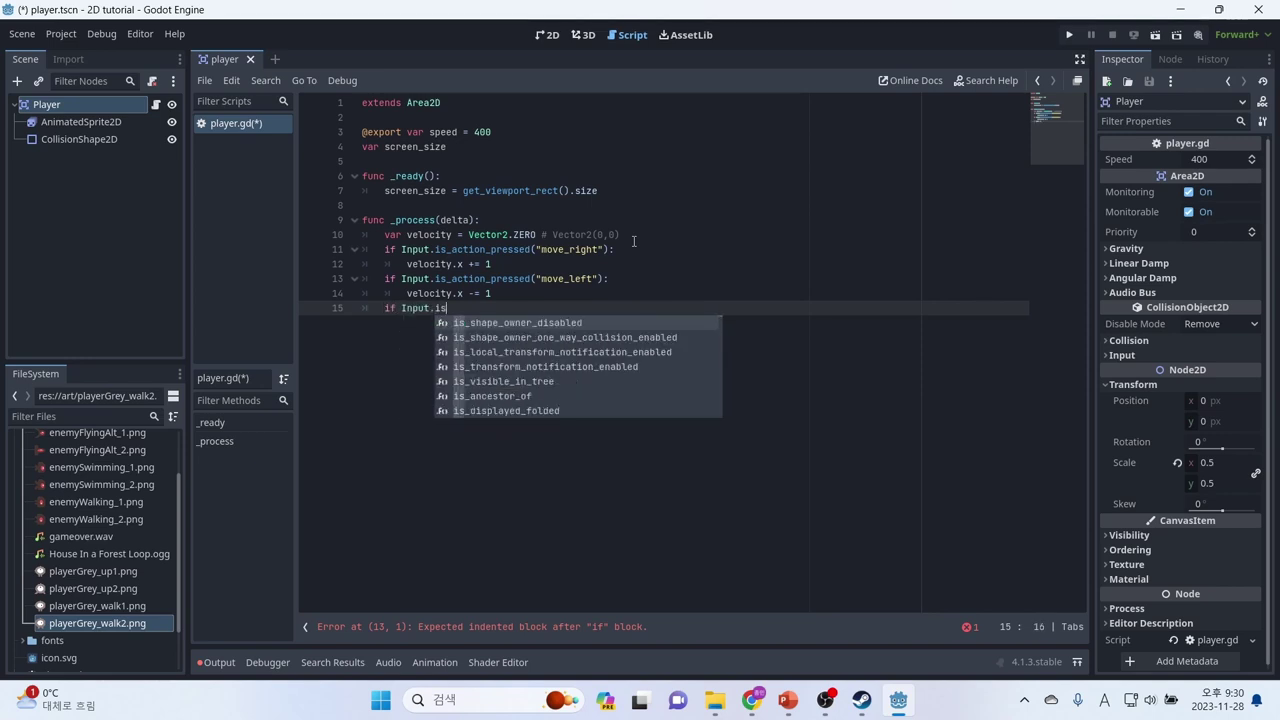
{"action": "type", "text": "_action_"}
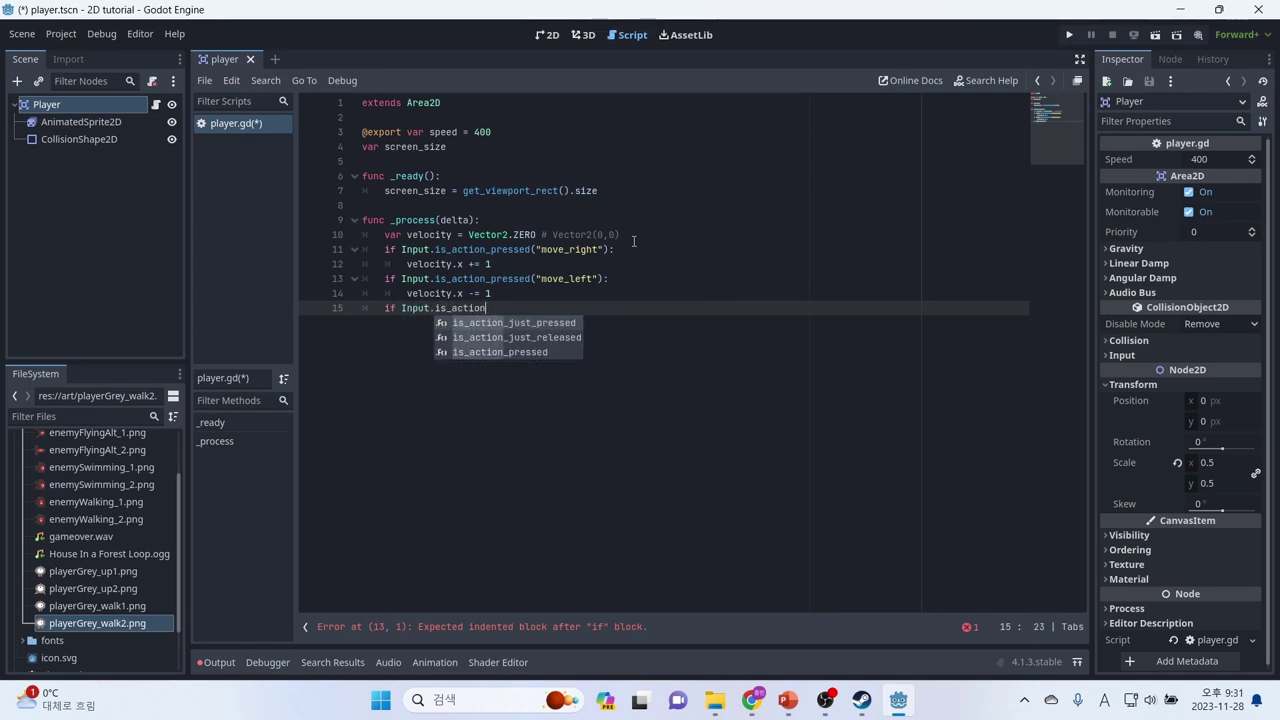
{"action": "type", "text": "preesed"}
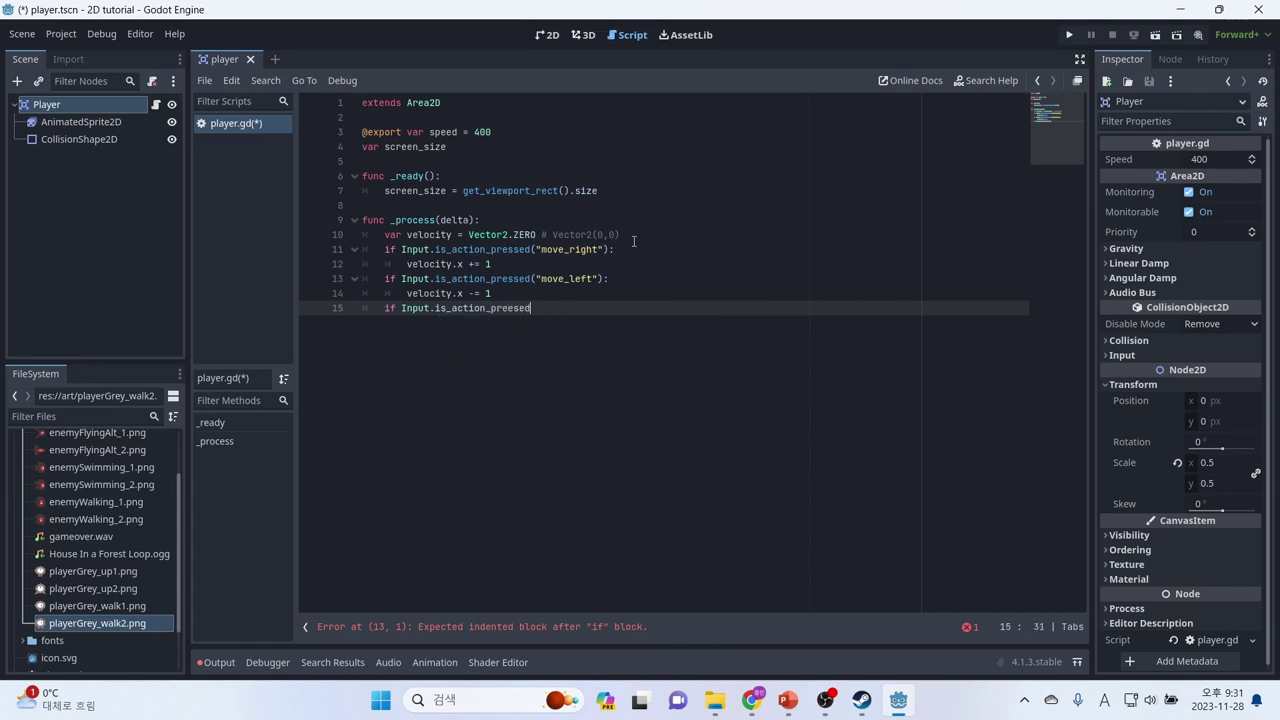
{"action": "key", "text": "BackSpace"}
{"action": "type", "text": "s"}
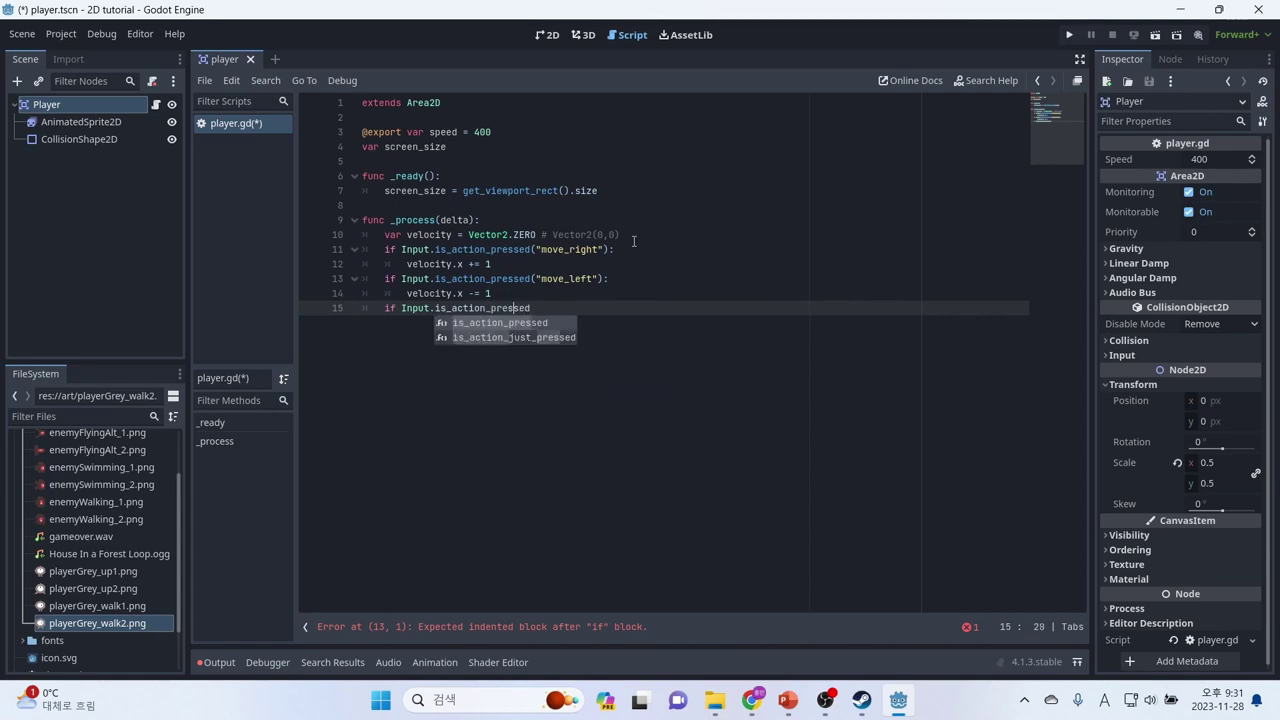
{"action": "key", "text": "Return"}
{"action": "type", "text": "\""}
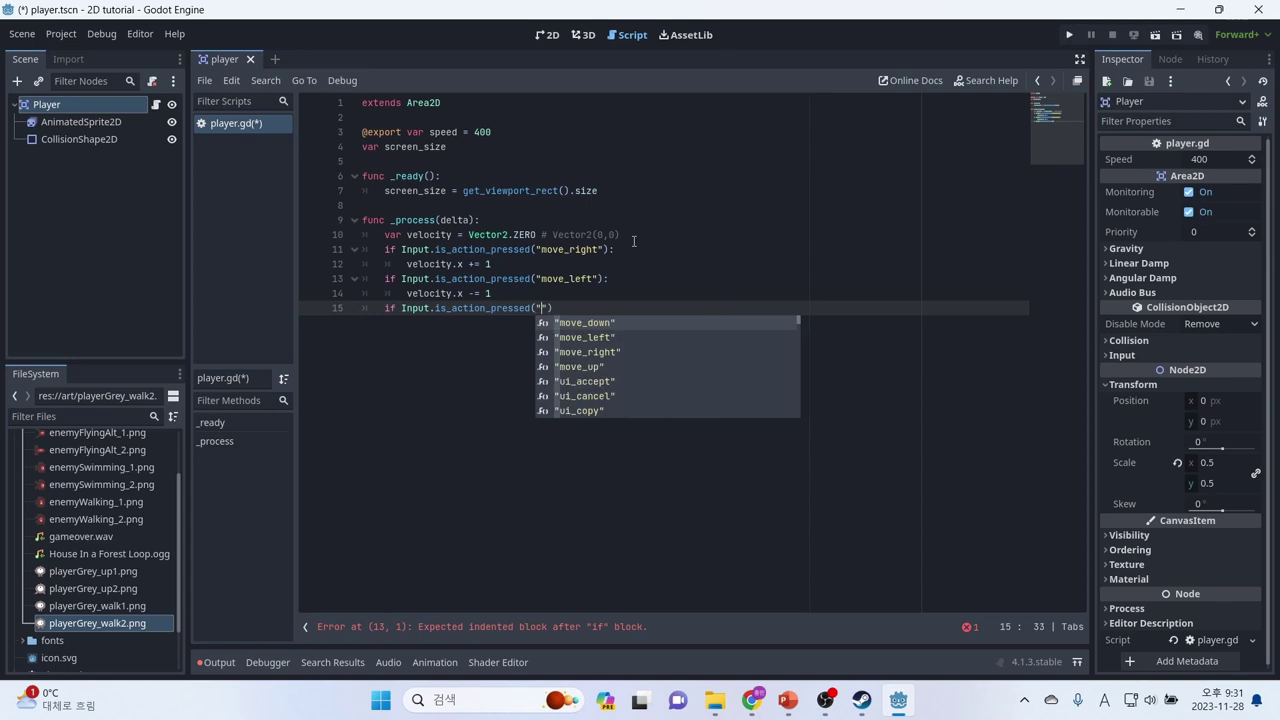
{"action": "type", "text": "mov"}
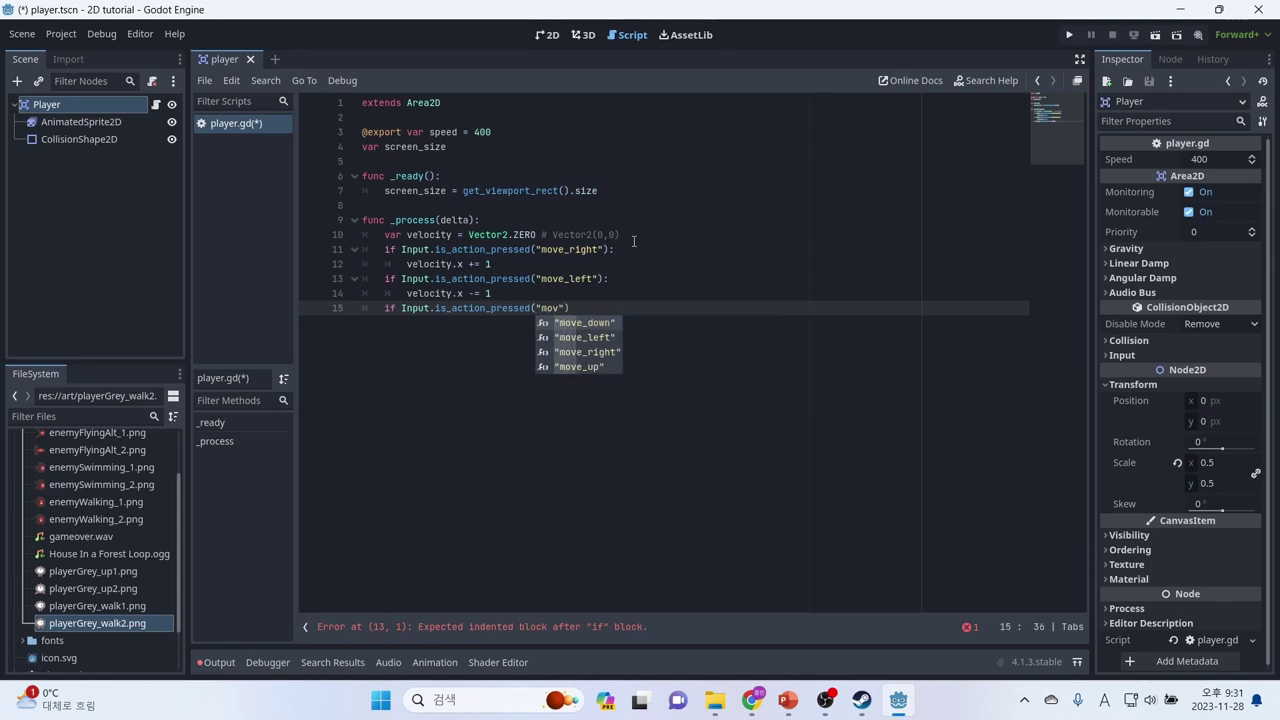
{"action": "type", "text": "e_down"}
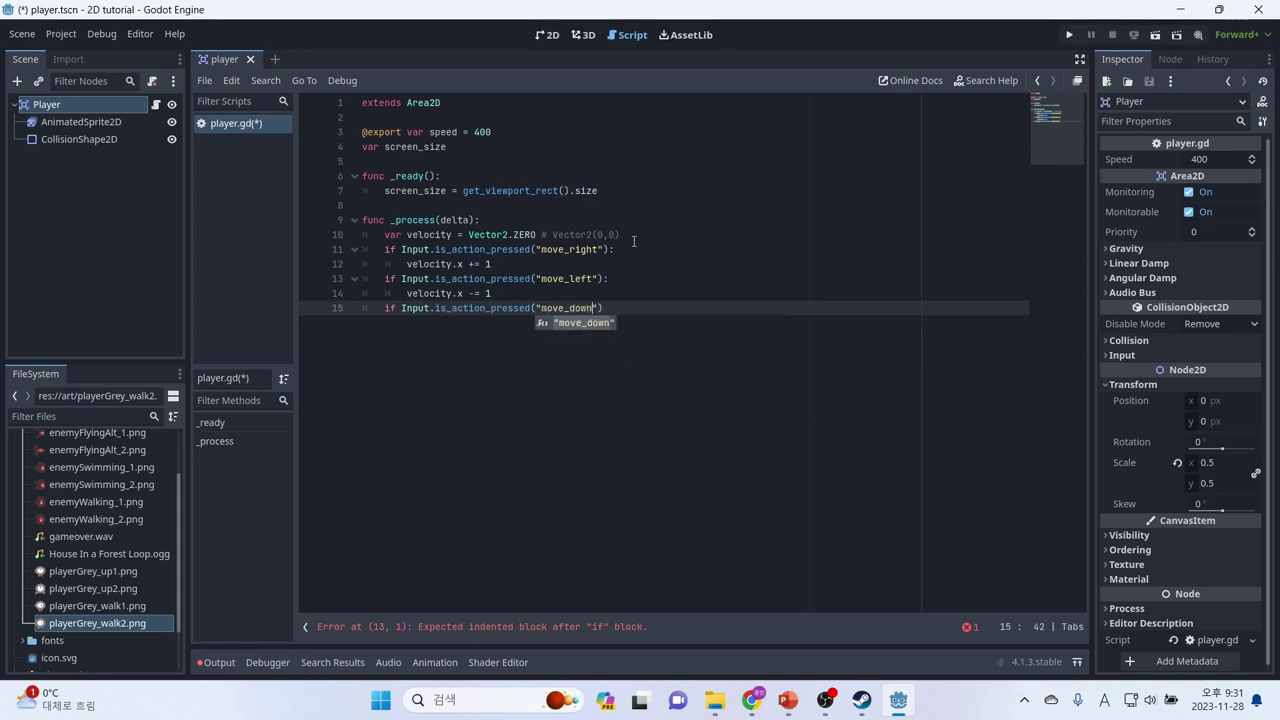
{"action": "key", "text": "Return"}
{"action": "type", "text": ":"}
{"action": "key", "text": "Return"}
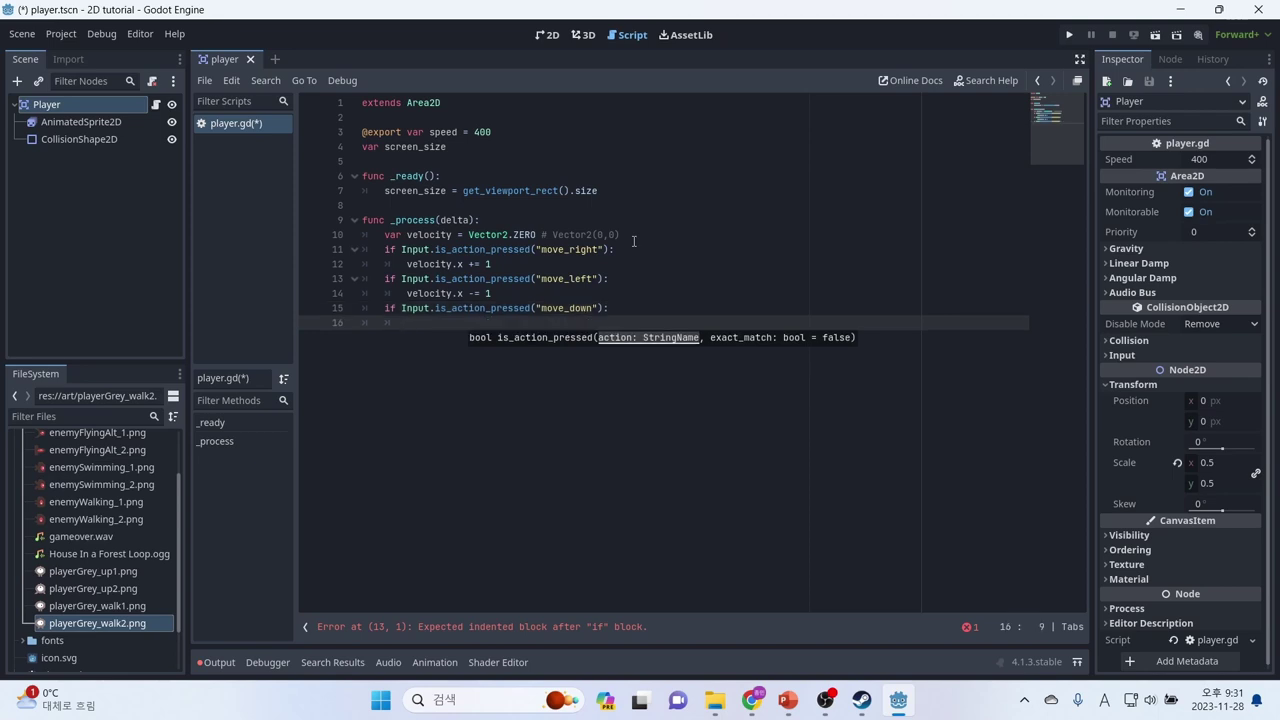
{"action": "type", "text": "vlveloctiy"}
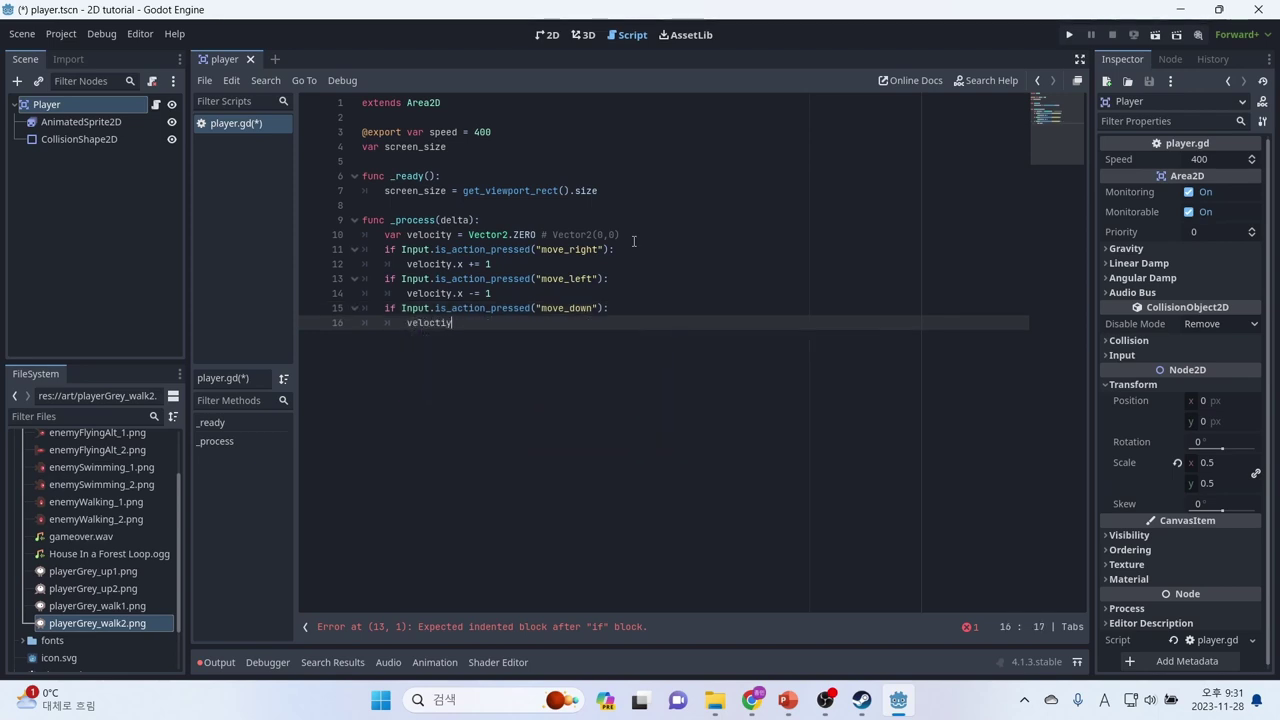
{"action": "type", "text": ".y"}
{"action": "type", "text": " += 1"}
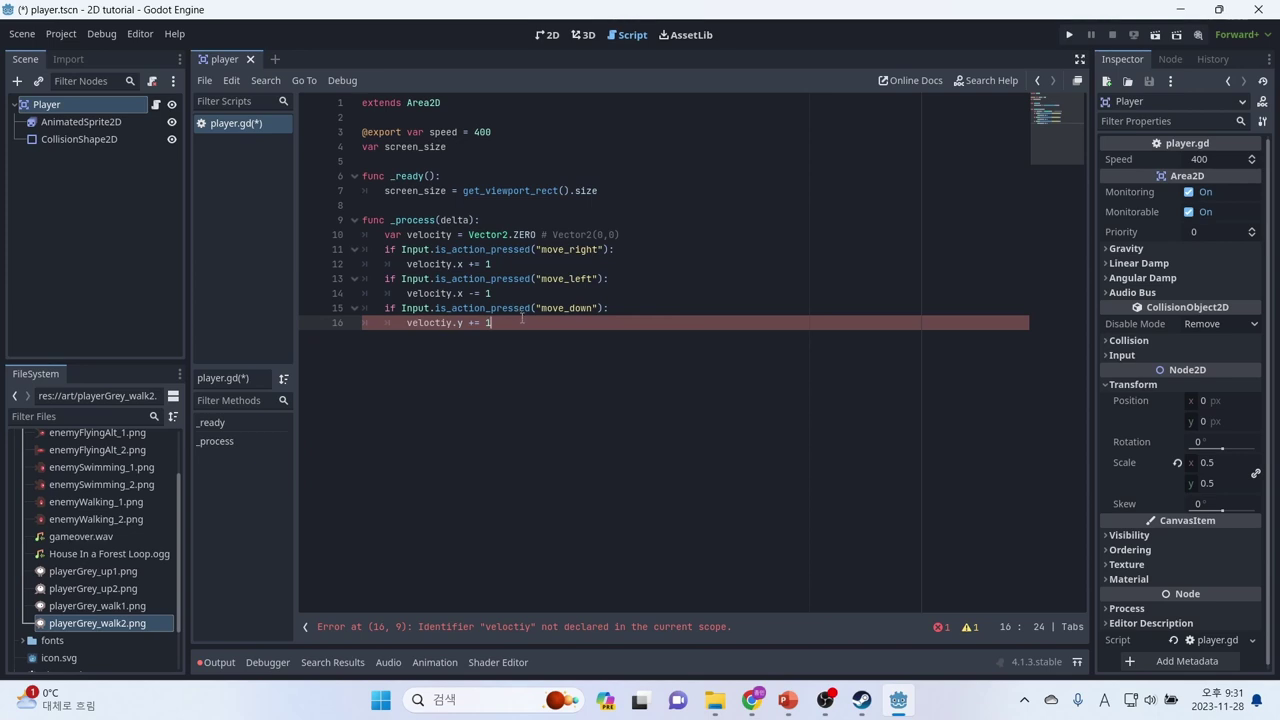
Correct the misspelled 'veloctiy' to velocity on line 16
{"action": "left_click", "coordinate": [441, 322]}
{"action": "key", "text": "Delete"}
{"action": "key", "text": "Left"}
{"action": "type", "text": "i"}
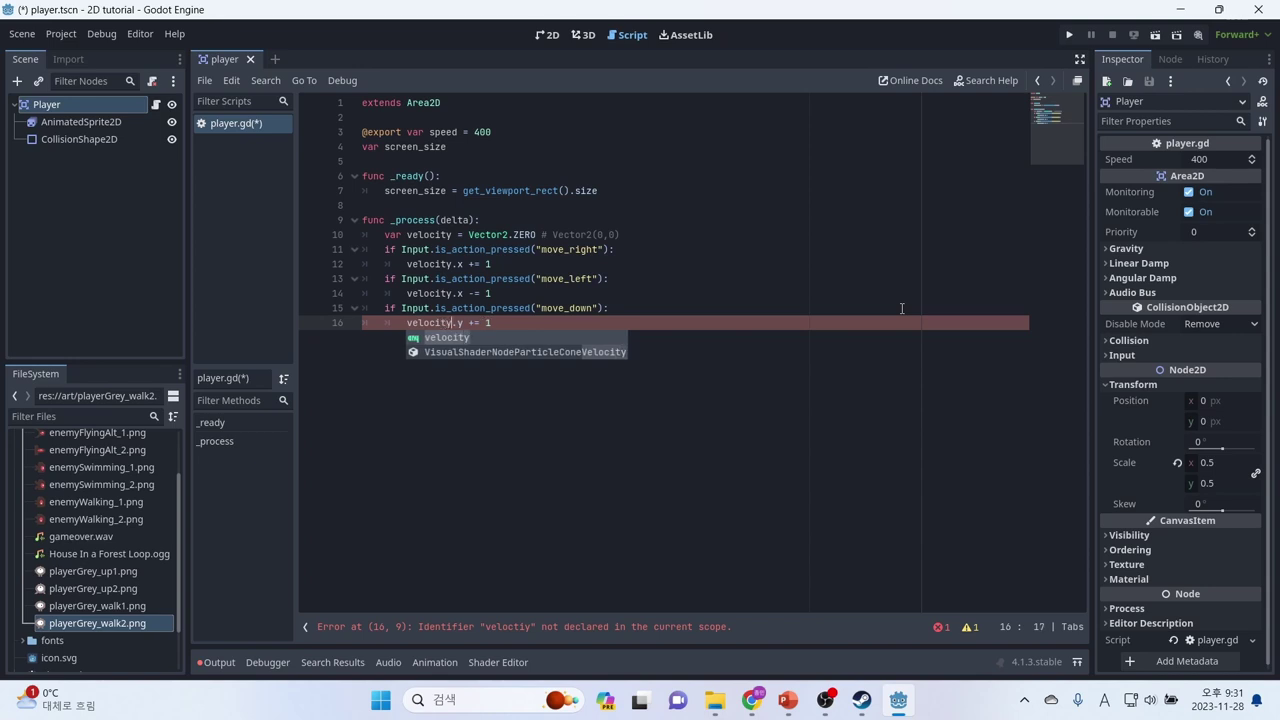
{"action": "key", "text": "Right"}
{"action": "key", "text": "Right"}
{"action": "key", "text": "Right"}
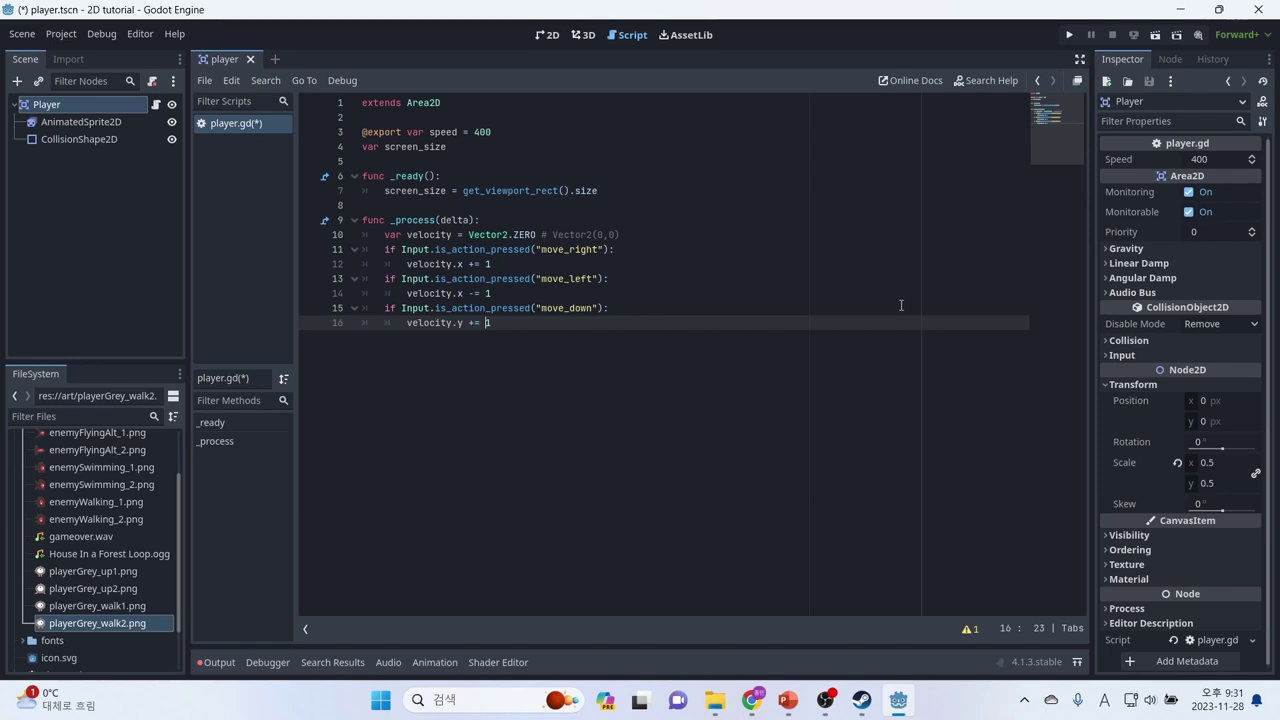
{"action": "left_click", "coordinate": [490, 700]}
{"action": "type", "text": "rm"}
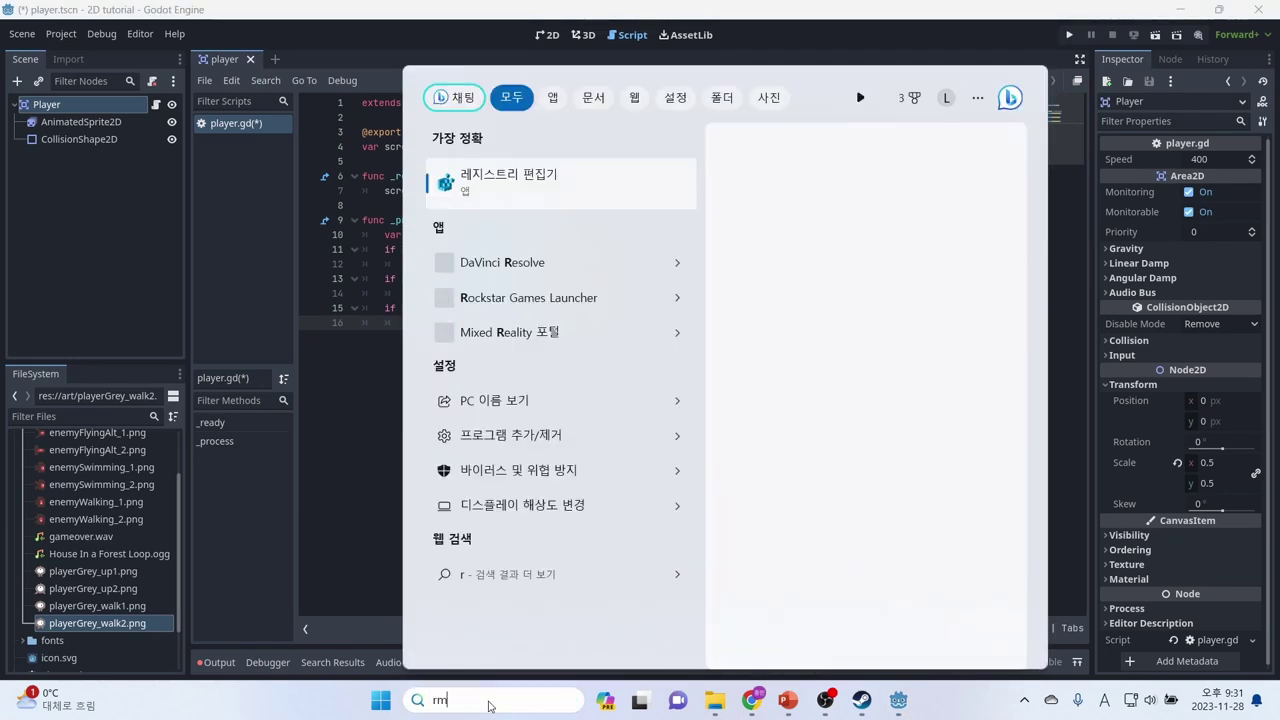
{"action": "type", "text": "fla"}
{"action": "key", "text": "BackSpace"}
{"action": "key", "text": "BackSpace"}
{"action": "key", "text": "BackSpace"}
{"action": "type", "text": "그림"}
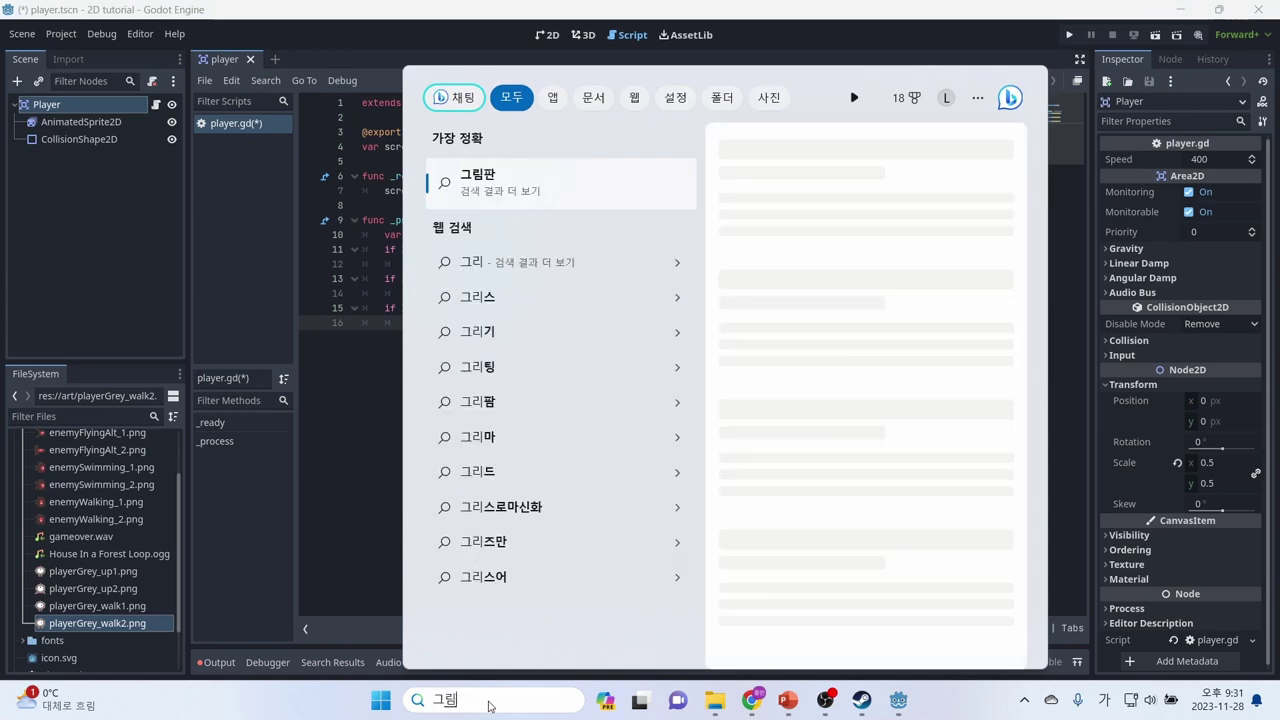
{"action": "type", "text": "판"}
{"action": "key", "text": "BackSpace"}
{"action": "key", "text": "BackSpace"}
{"action": "key", "text": "BackSpace"}
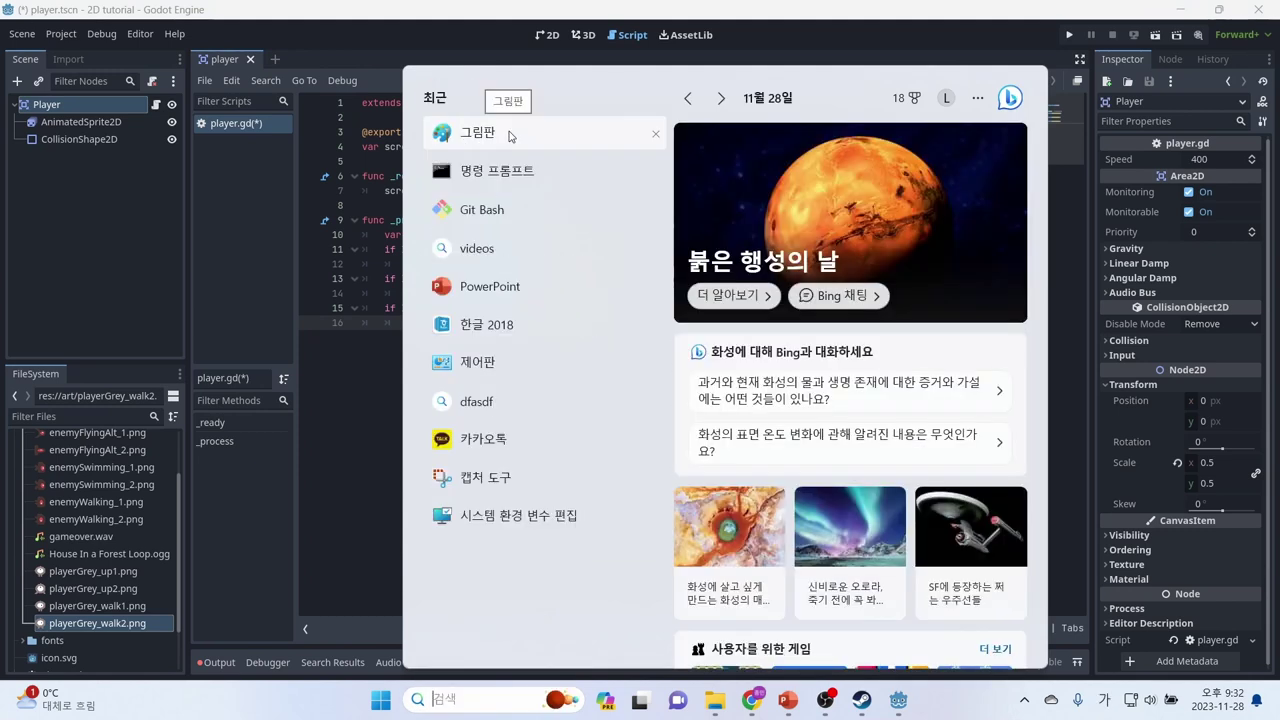
{"action": "left_click", "coordinate": [508, 136]}
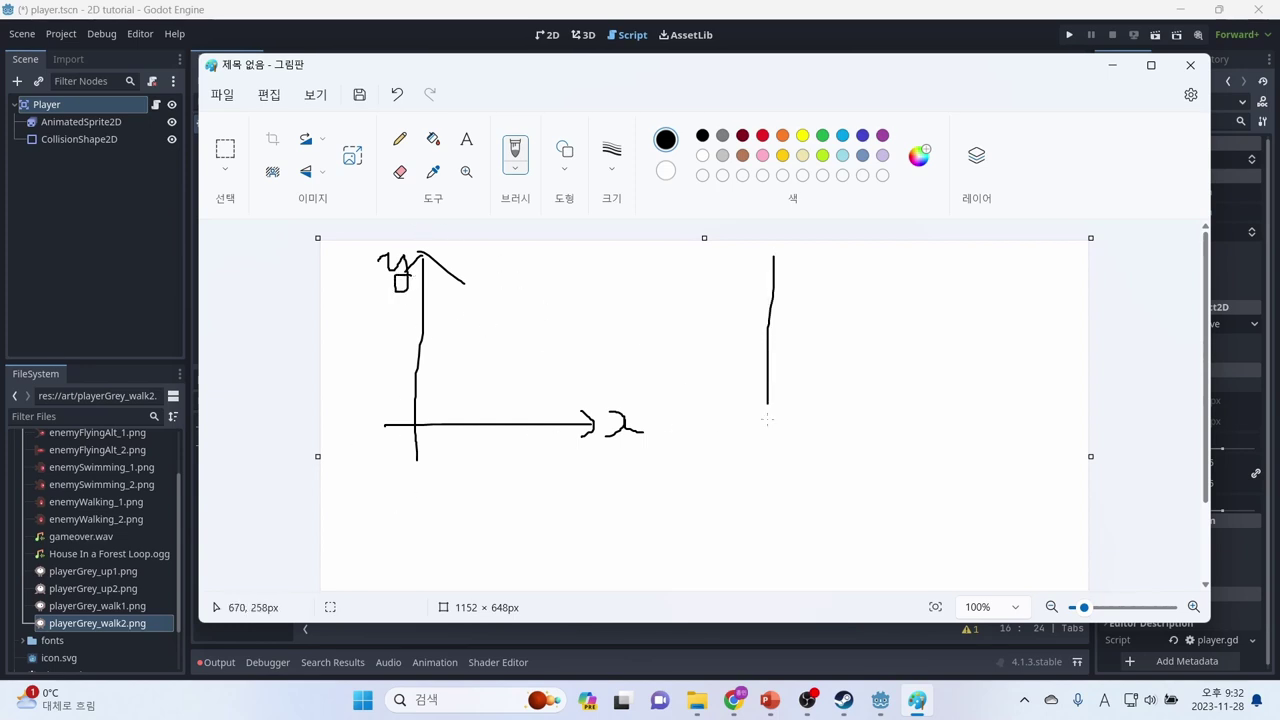
{"action": "left_click_drag", "start_coordinate": [703, 395], "coordinate": [889, 395]}
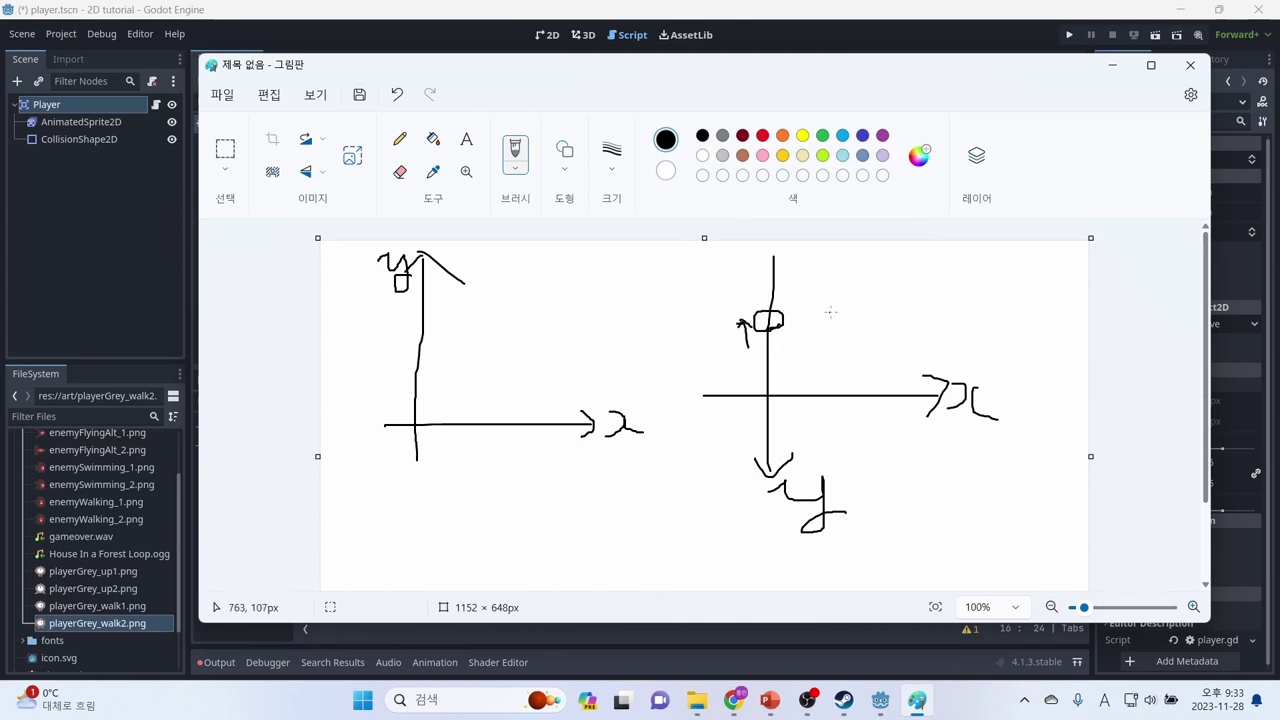
{"action": "left_click", "coordinate": [1190, 65]}
{"action": "left_click", "coordinate": [727, 405]}
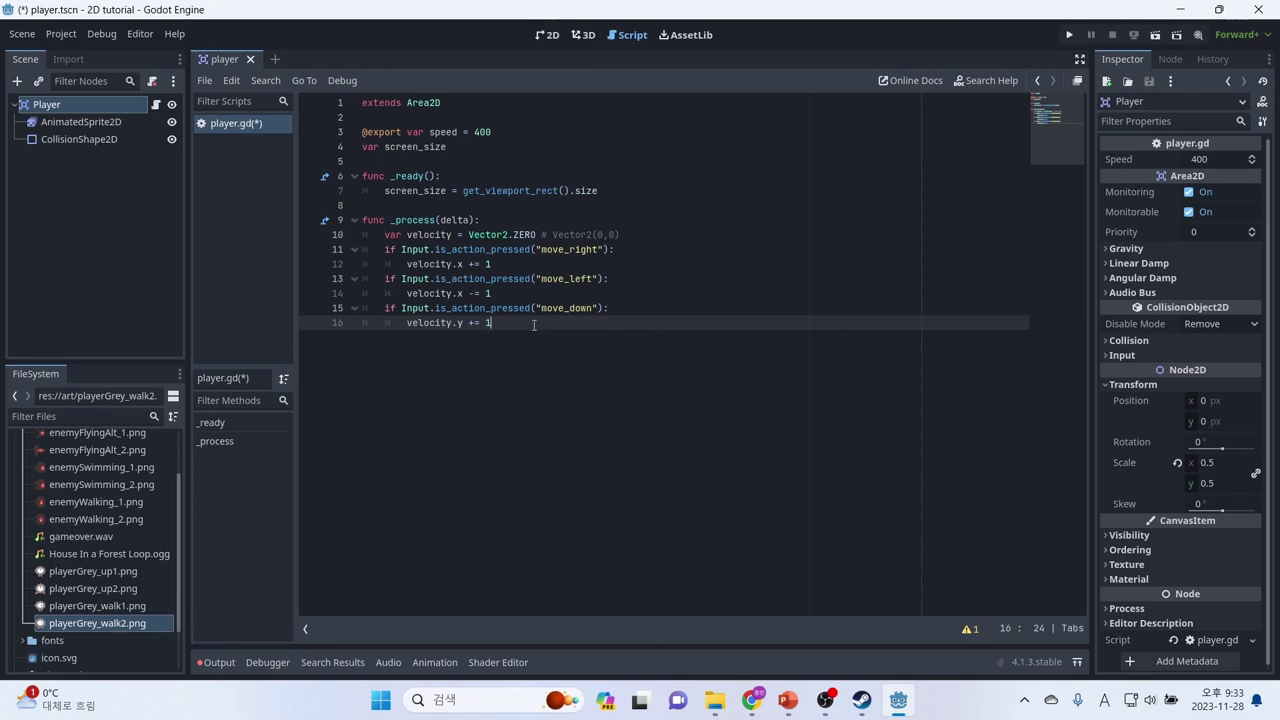
Add an if Input.is_action_pressed("move_up") check whose body does velocity.y -= 1
{"action": "key", "text": "Return"}
{"action": "type", "text": "if I"}
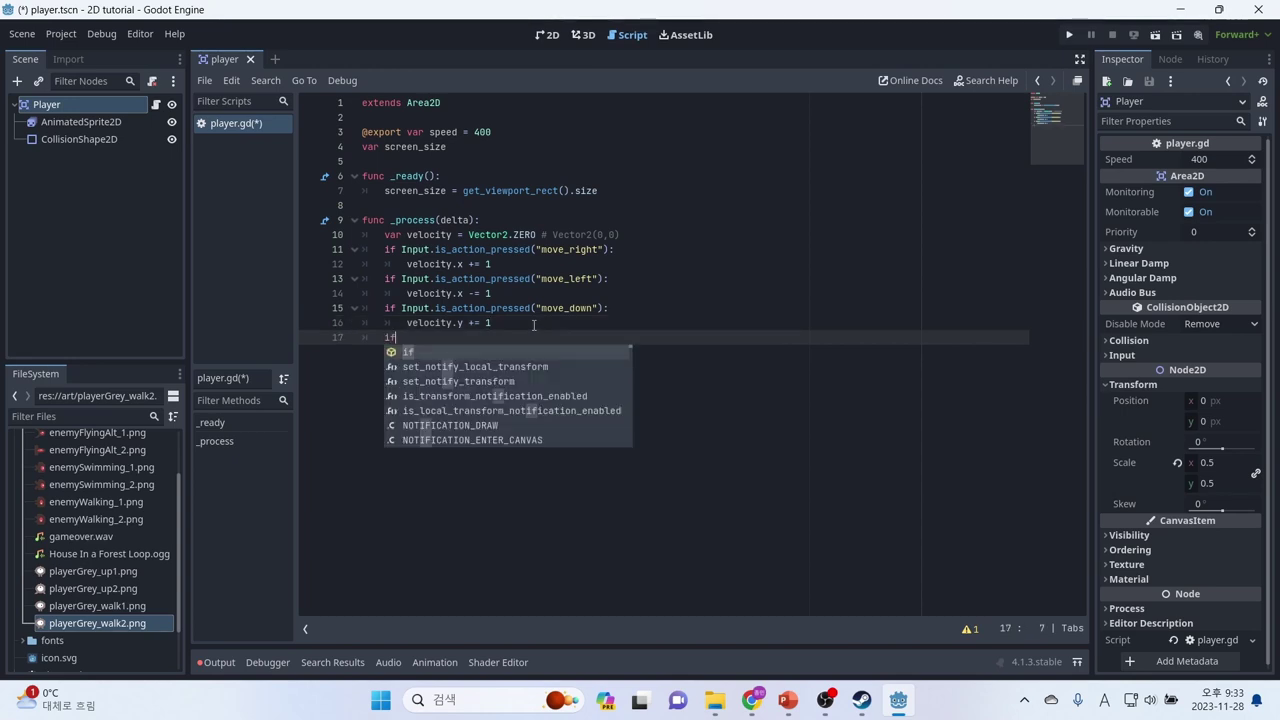
{"action": "type", "text": "nput"}
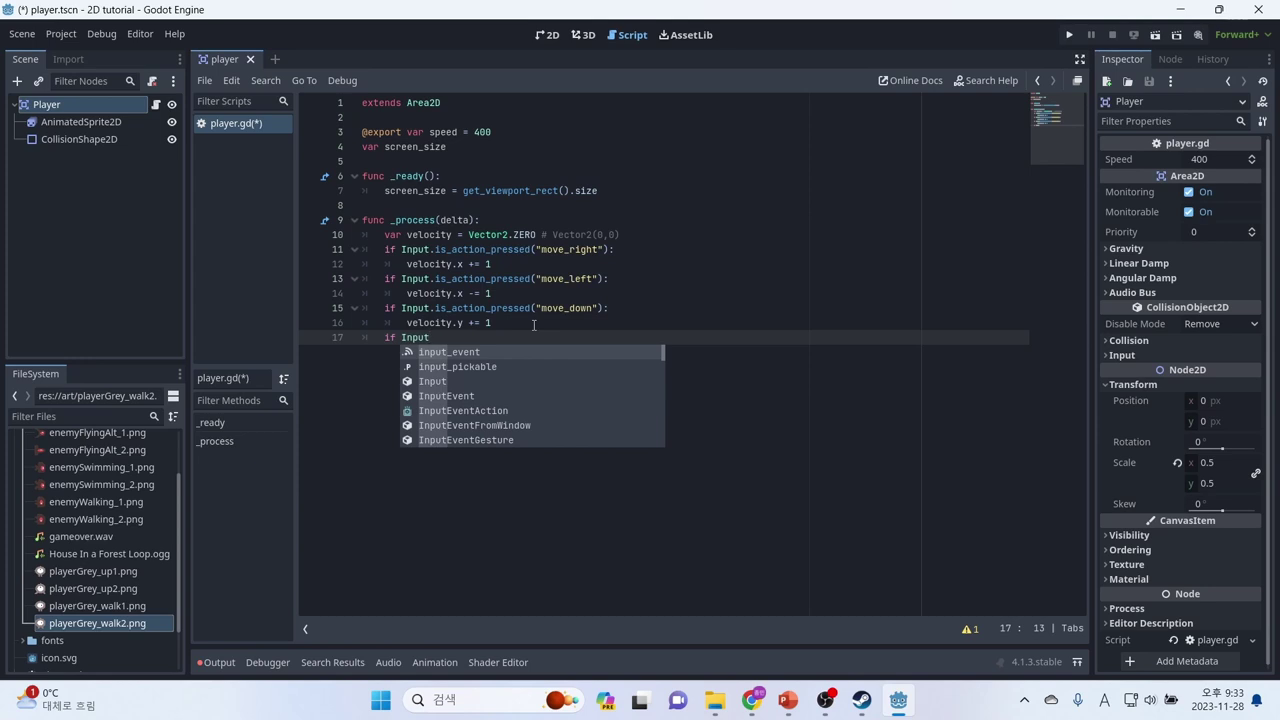
{"action": "type", "text": "."}
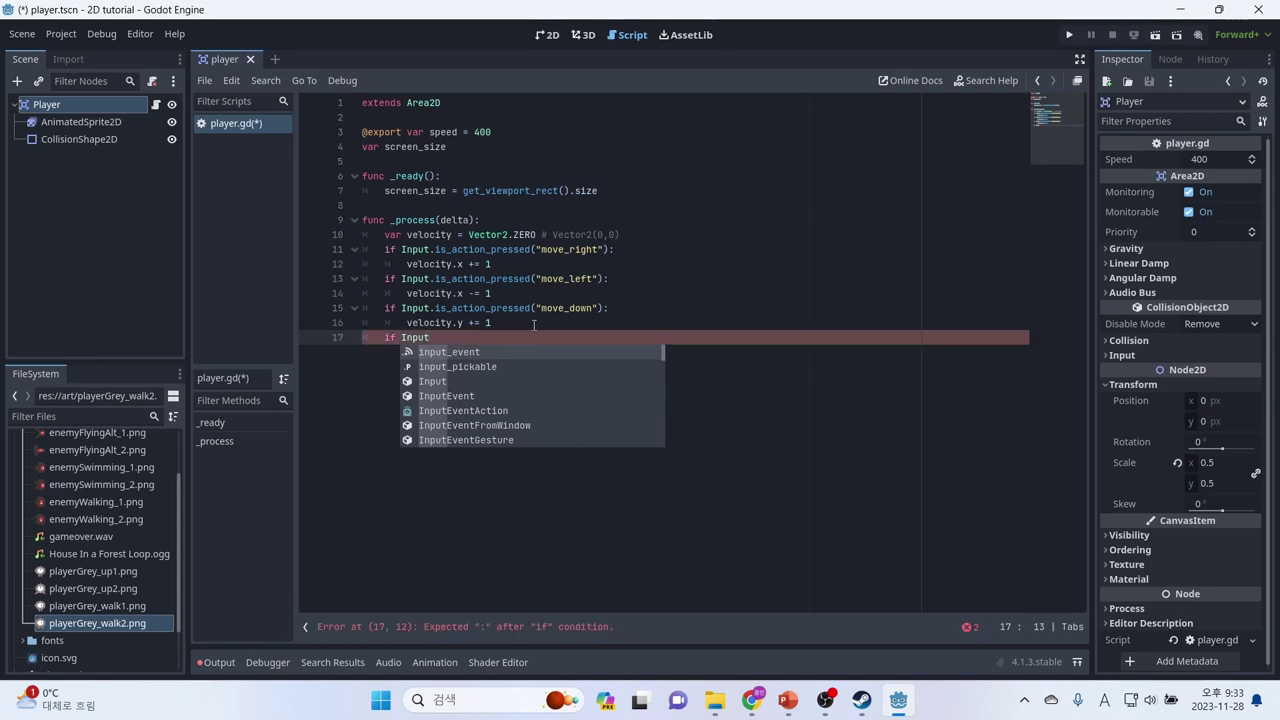
{"action": "type", "text": "is_action"}
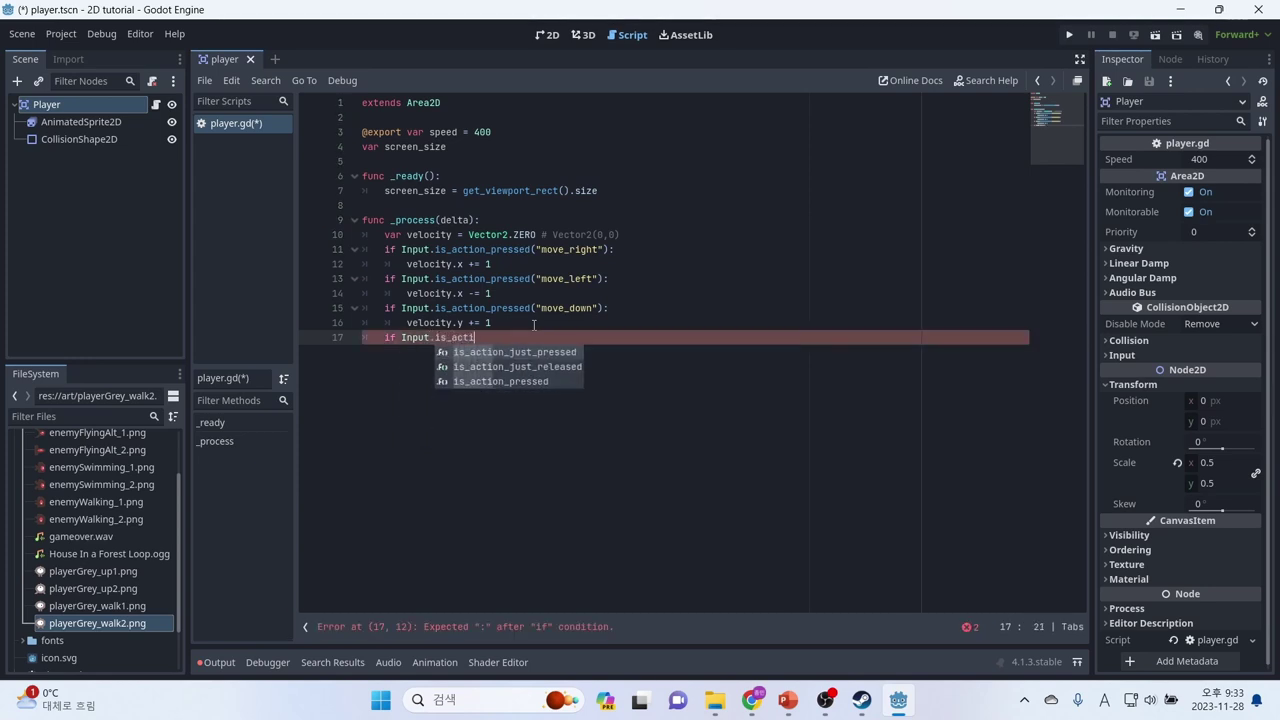
{"action": "type", "text": "_p"}
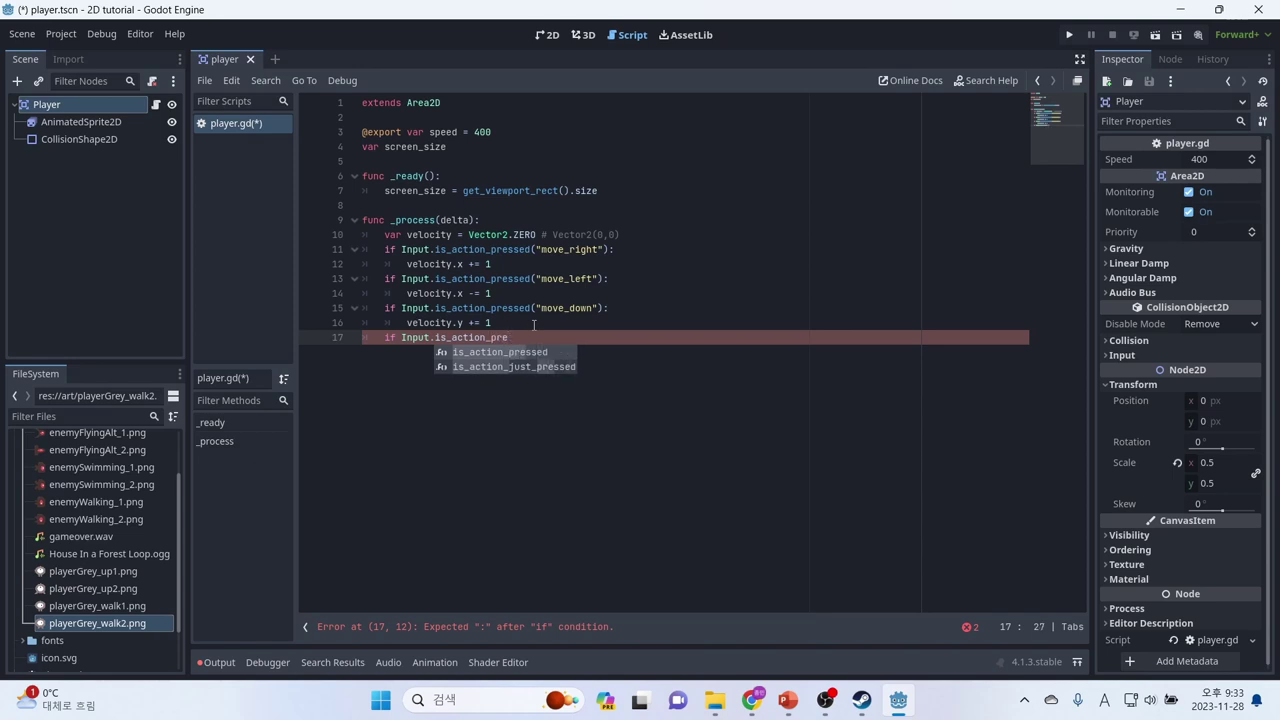
{"action": "type", "text": "re"}
{"action": "key", "text": "Return"}
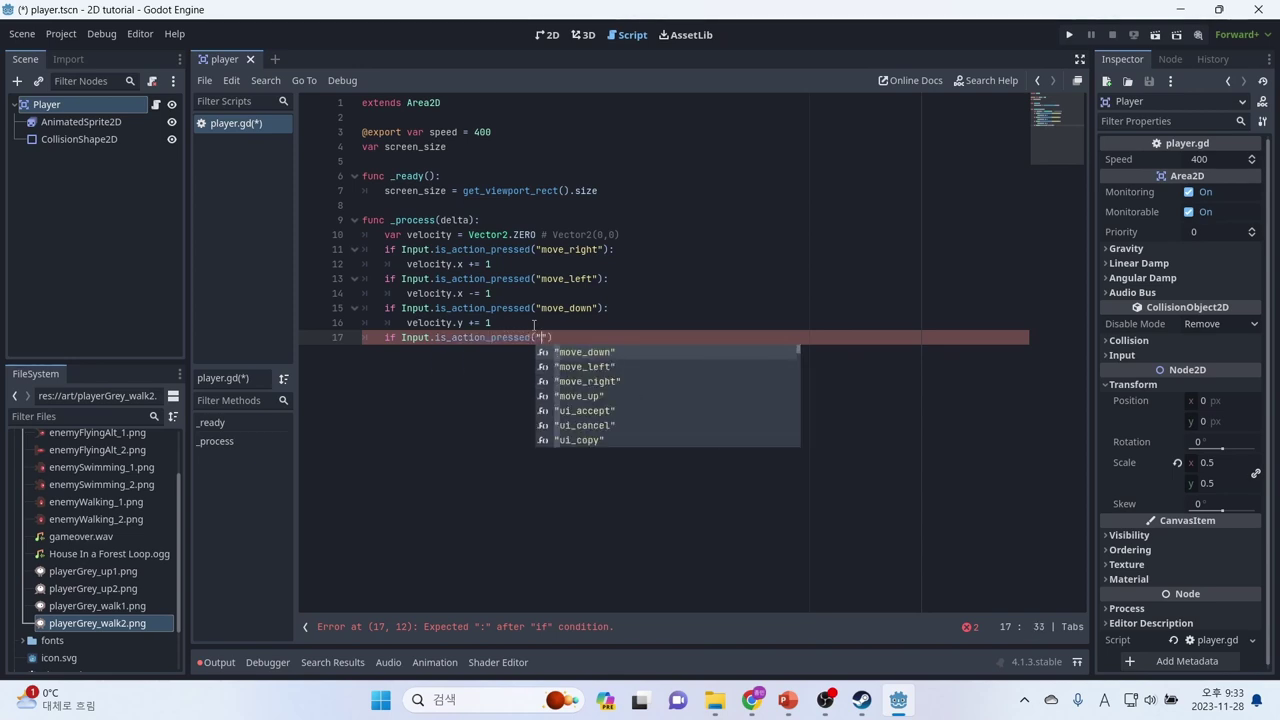
{"action": "type", "text": "\"move_up"}
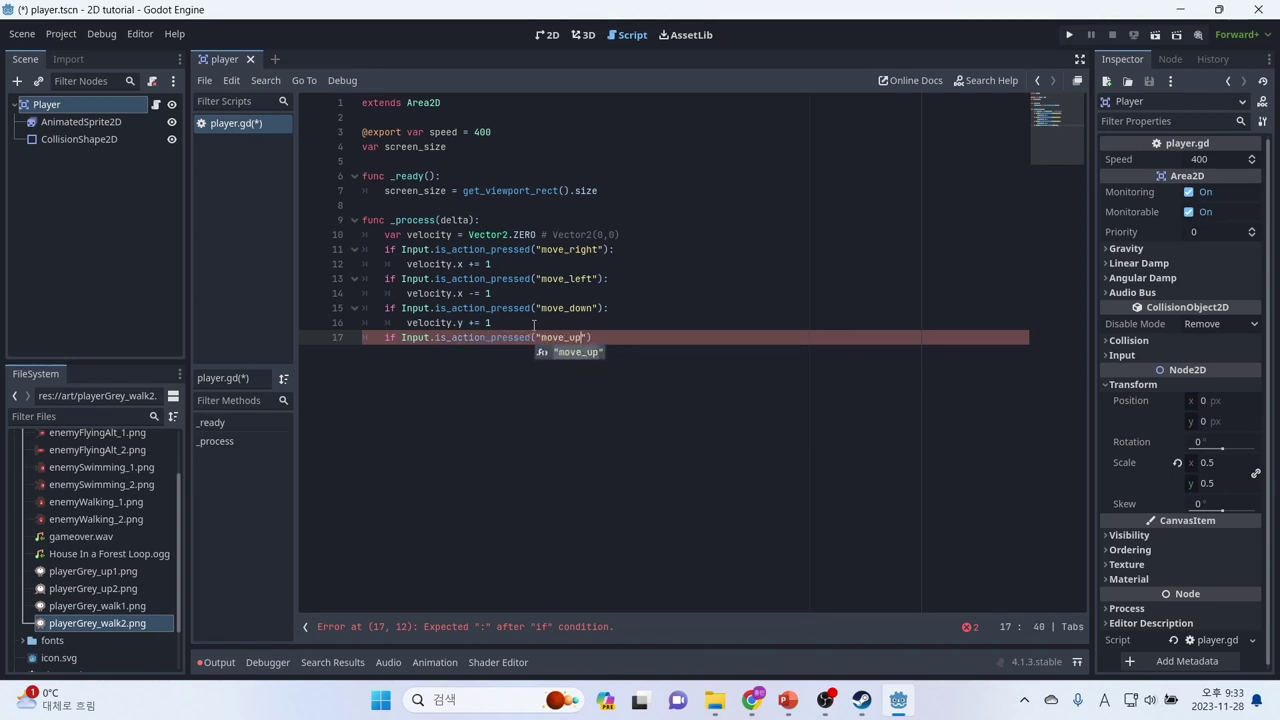
{"action": "key", "text": "Return"}
{"action": "type", "text": "):"}
{"action": "key", "text": "Return"}
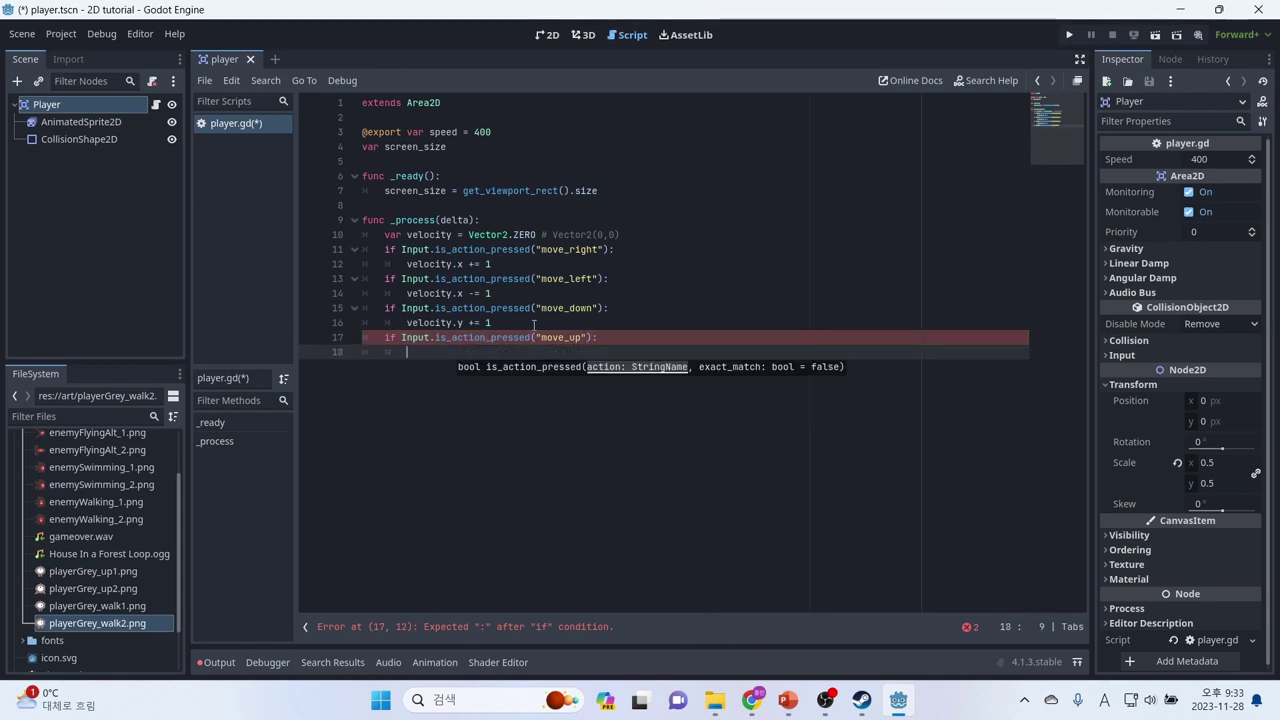
{"action": "type", "text": "velo"}
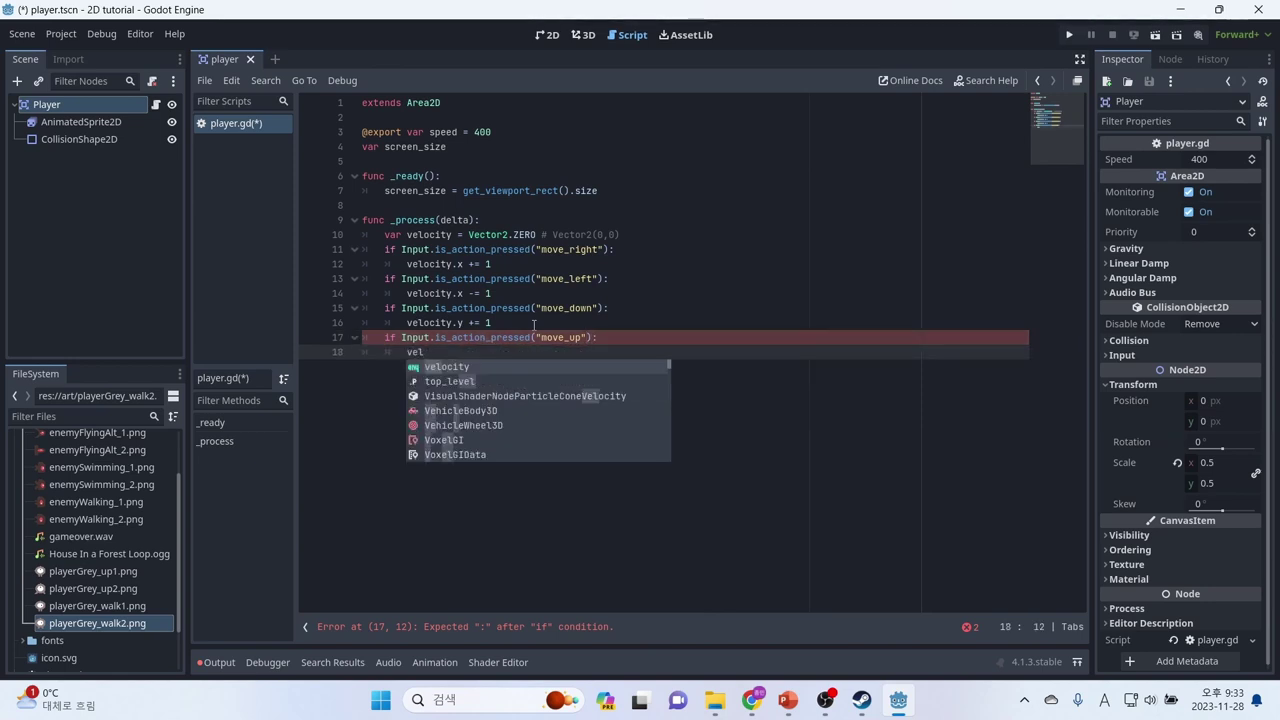
{"action": "type", "text": "city"}
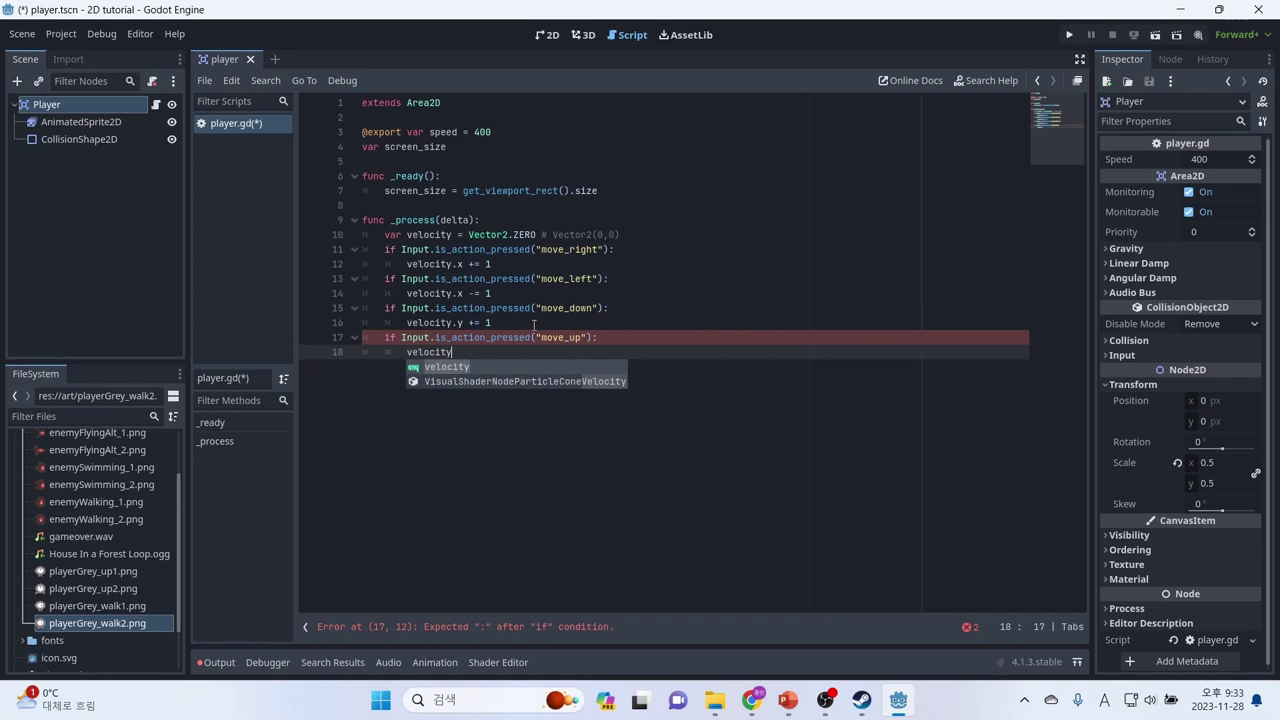
{"action": "type", "text": ".y"}
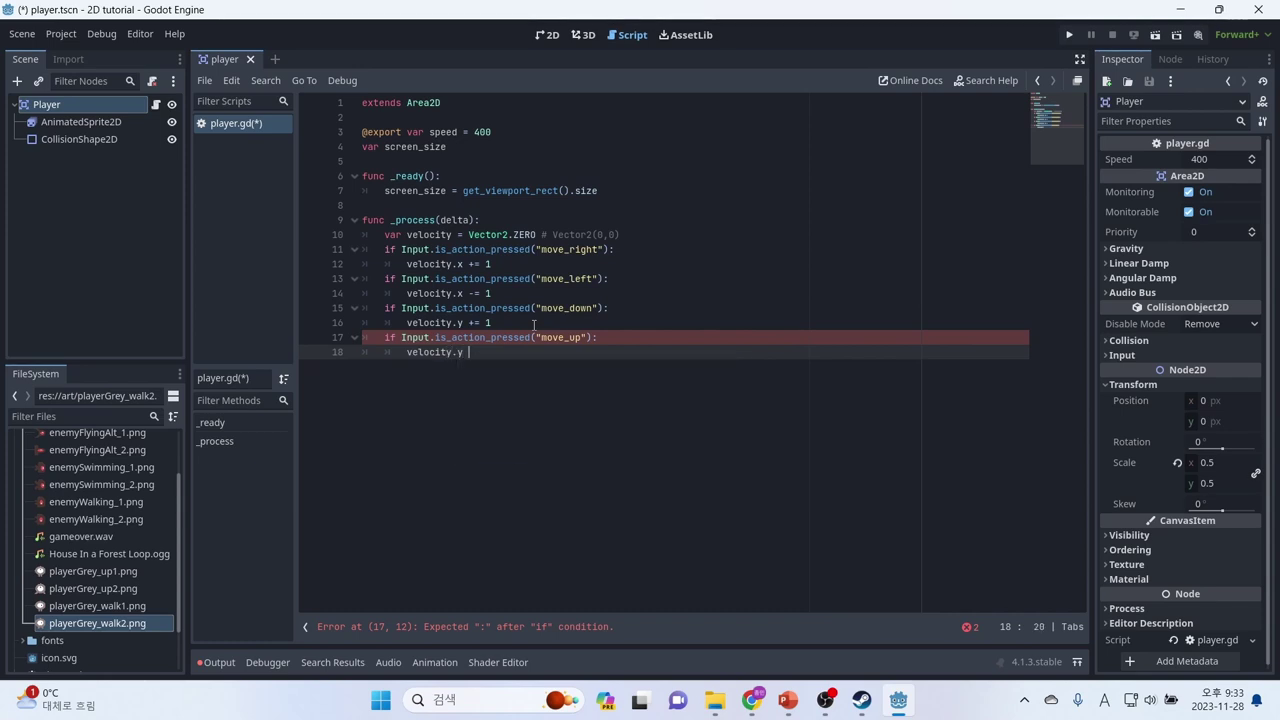
{"action": "type", "text": " -= 1"}
{"action": "key", "text": "Return"}
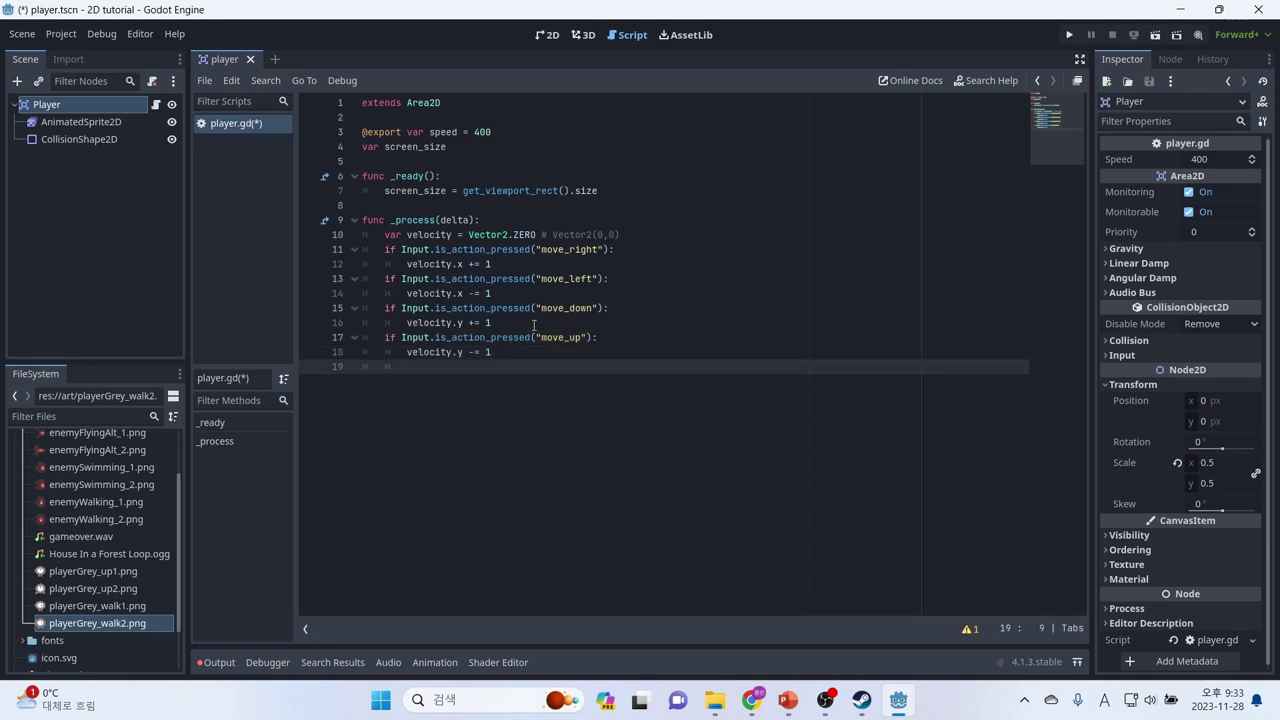
{"action": "key", "text": "BackSpace"}
{"action": "key", "text": "Return"}
Add an 'if velocity.length() > 0:' block setting velocity = velocity.normalized() * speed
{"action": "type", "text": "i"}
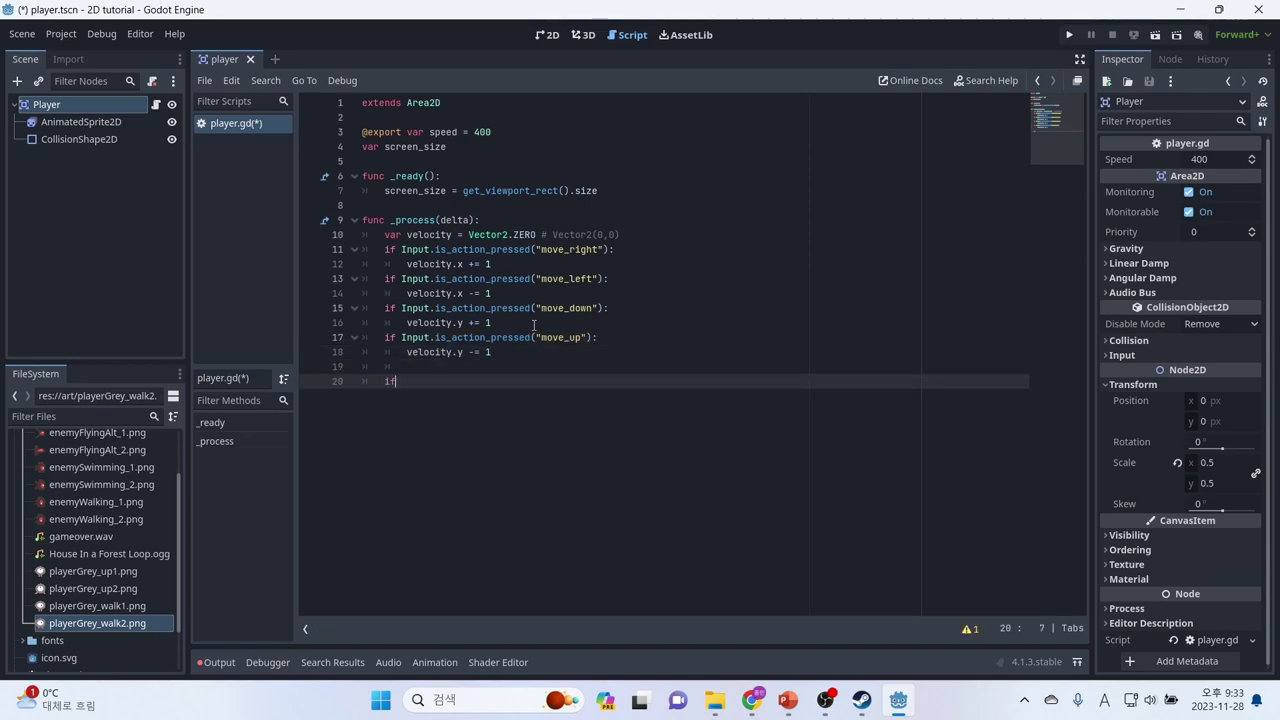
{"action": "type", "text": "f vel"}
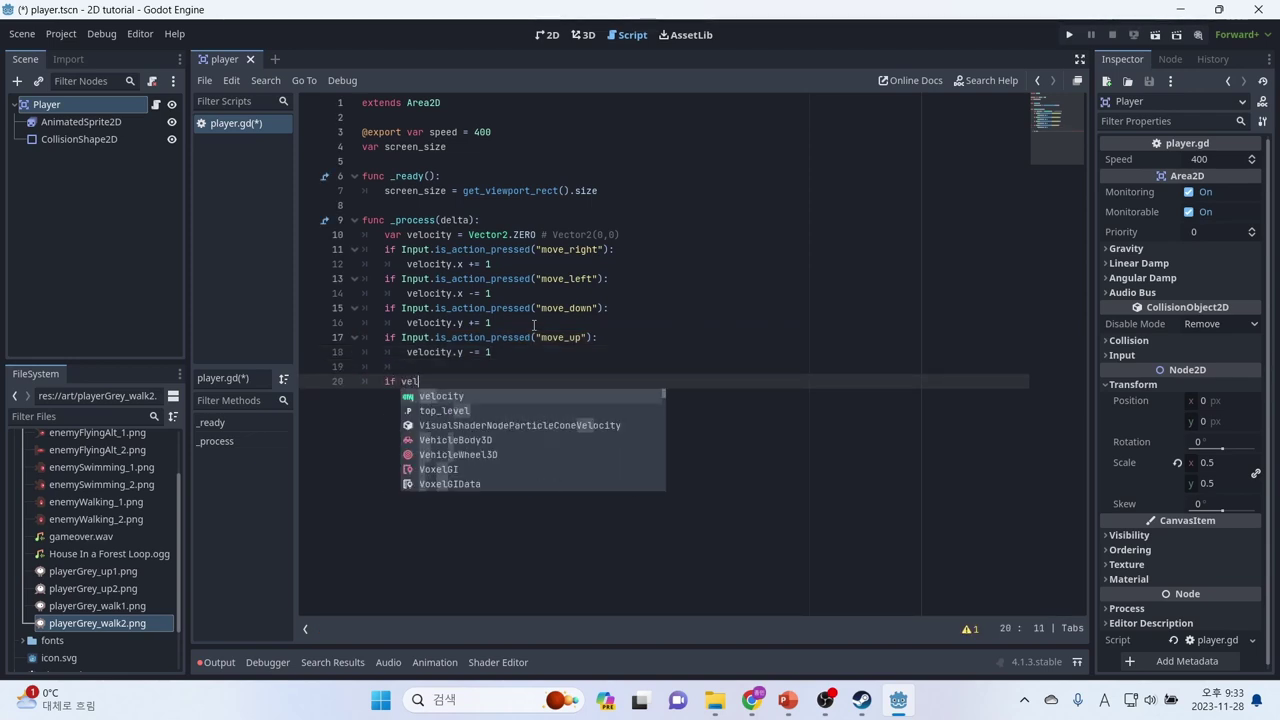
{"action": "type", "text": "ocit"}
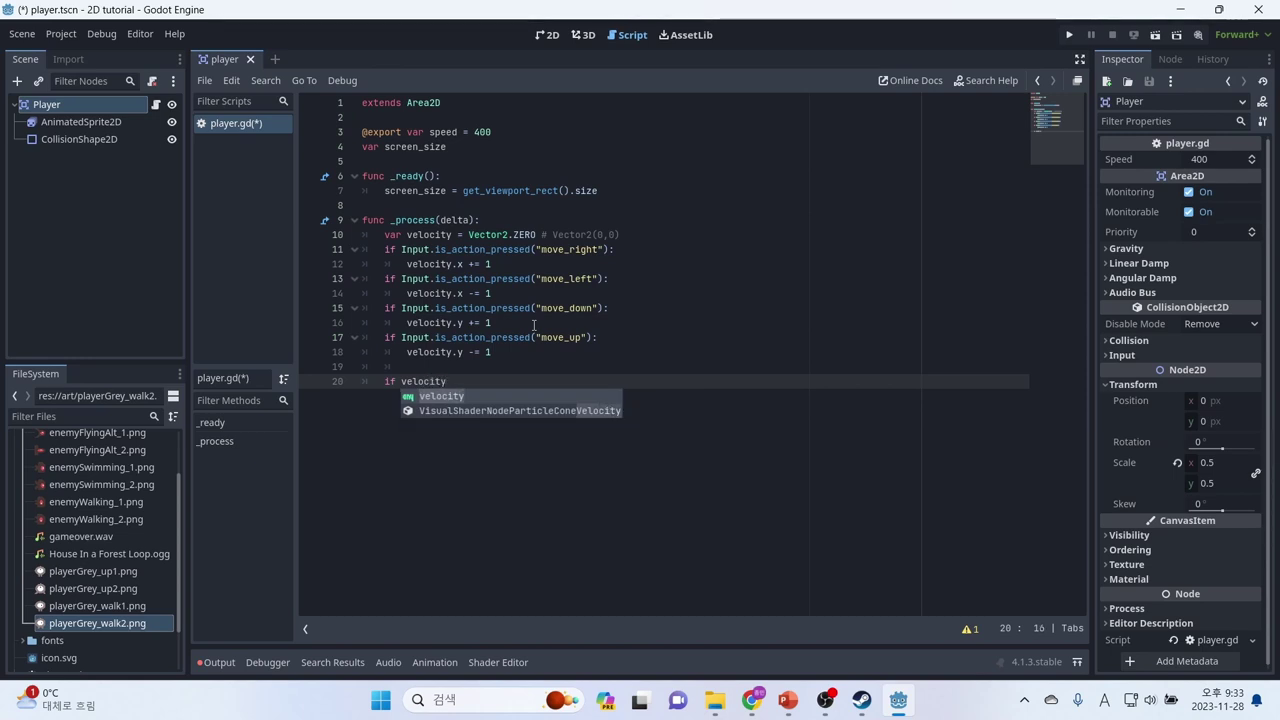
{"action": "type", "text": "y.len"}
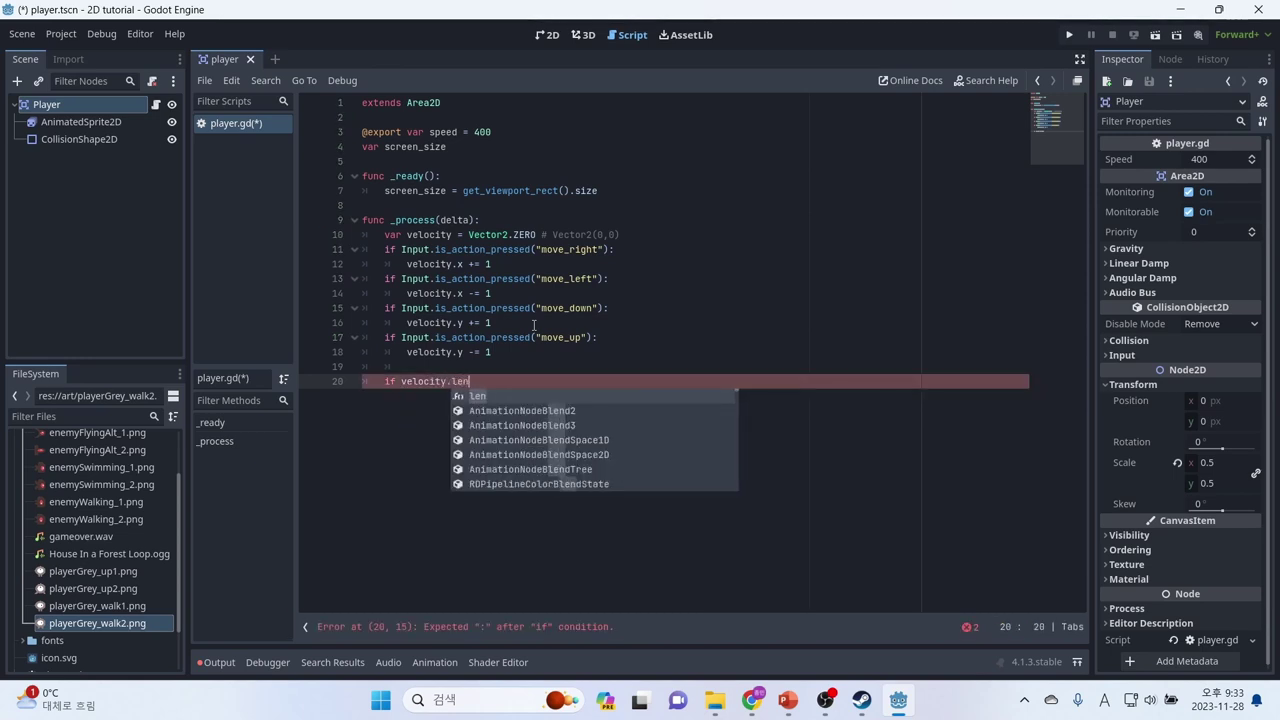
{"action": "type", "text": "gth"}
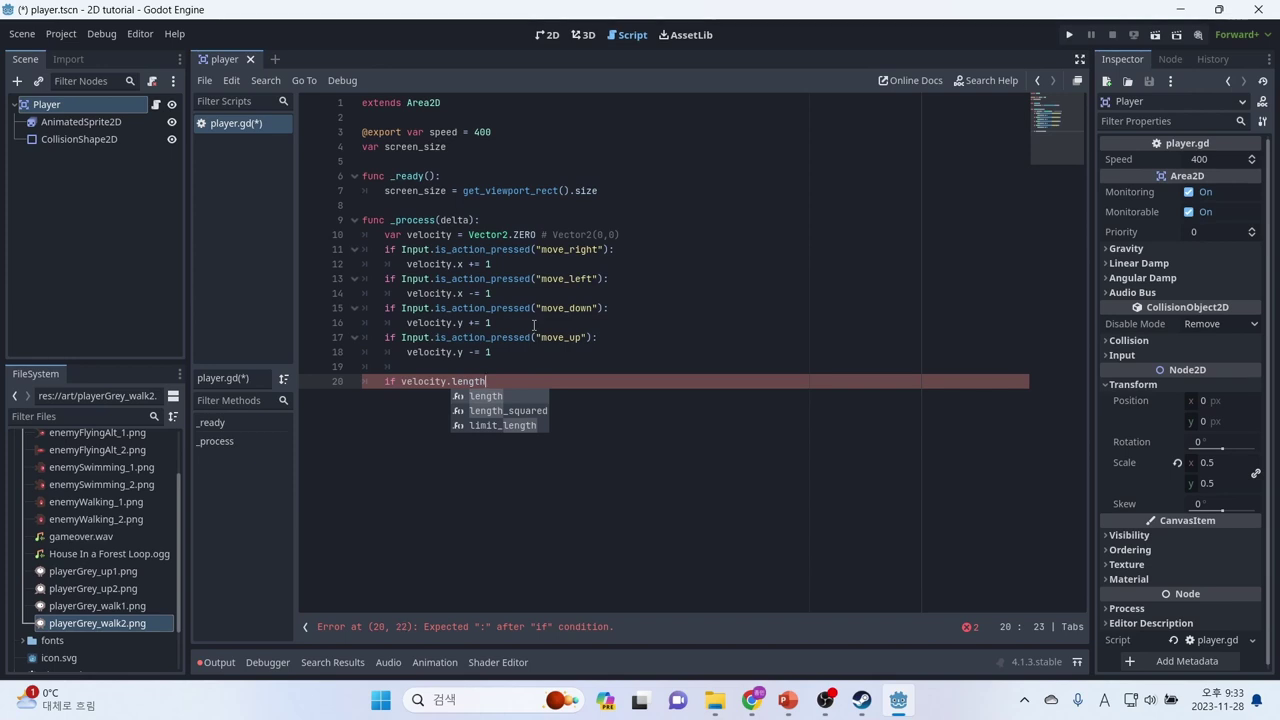
{"action": "type", "text": "()"}
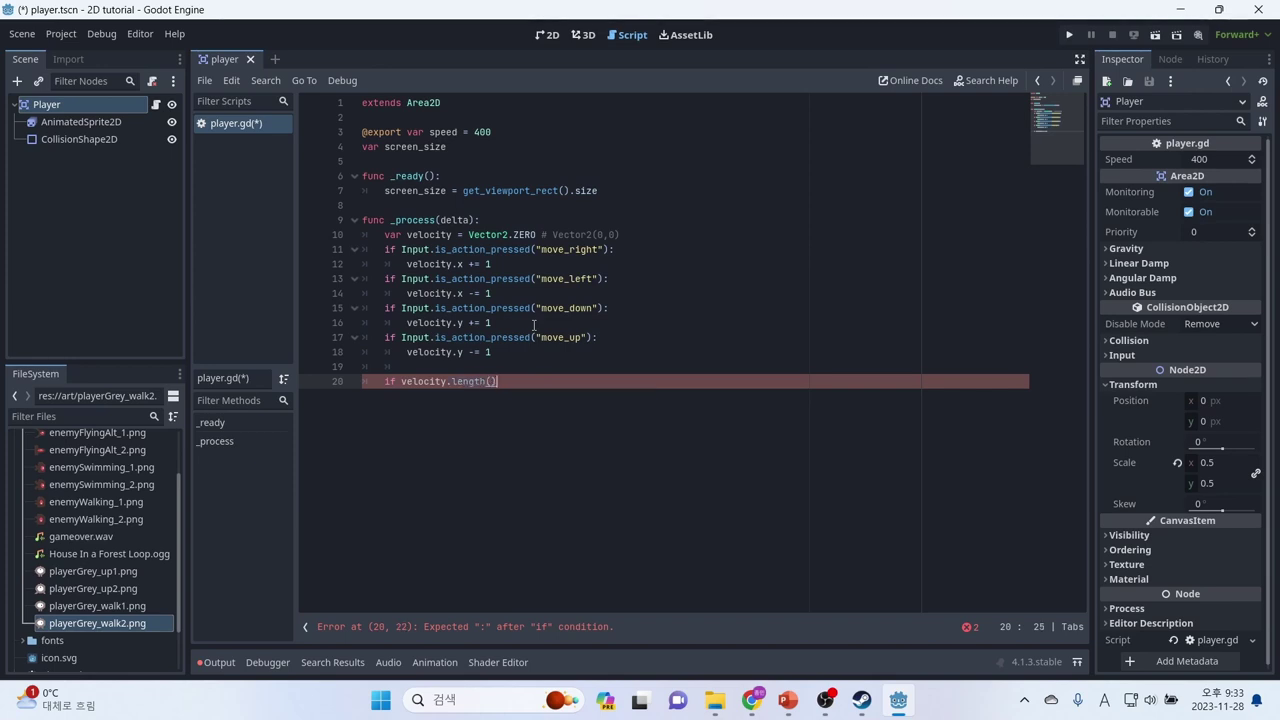
{"action": "type", "text": " > "}
{"action": "type", "text": "0:"}
{"action": "key", "text": "Return"}
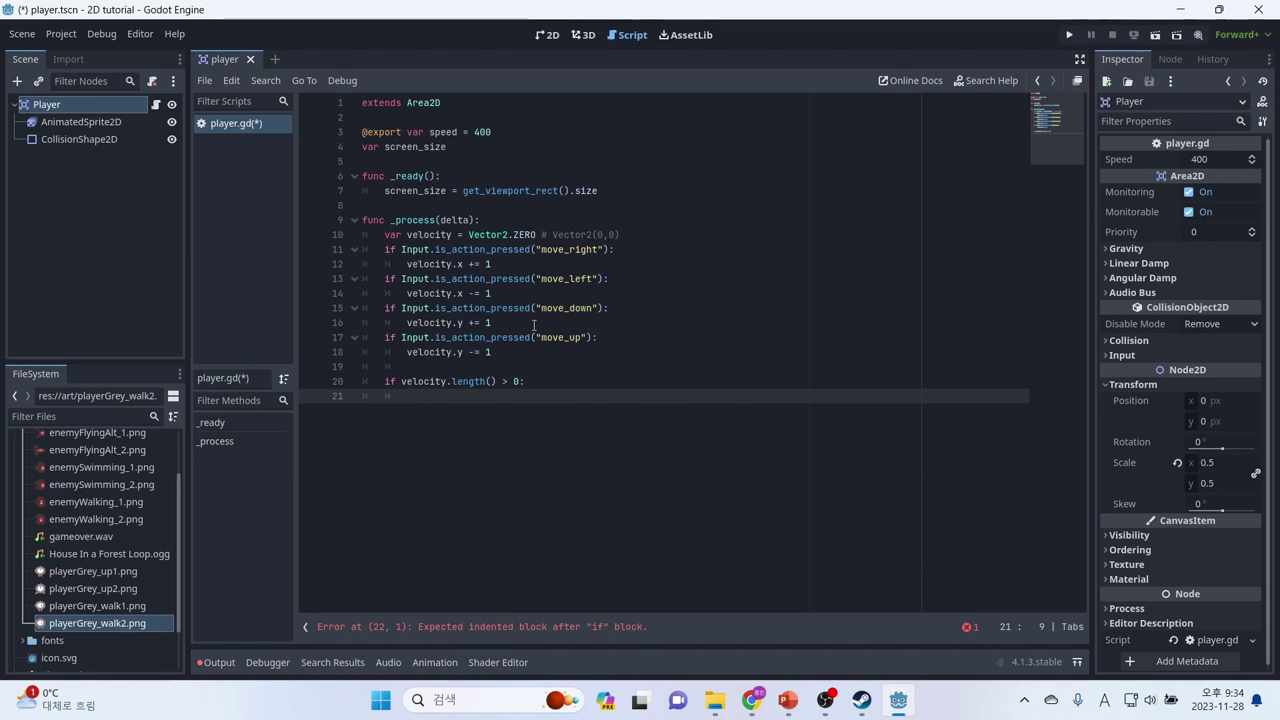
{"action": "type", "text": "veloc"}
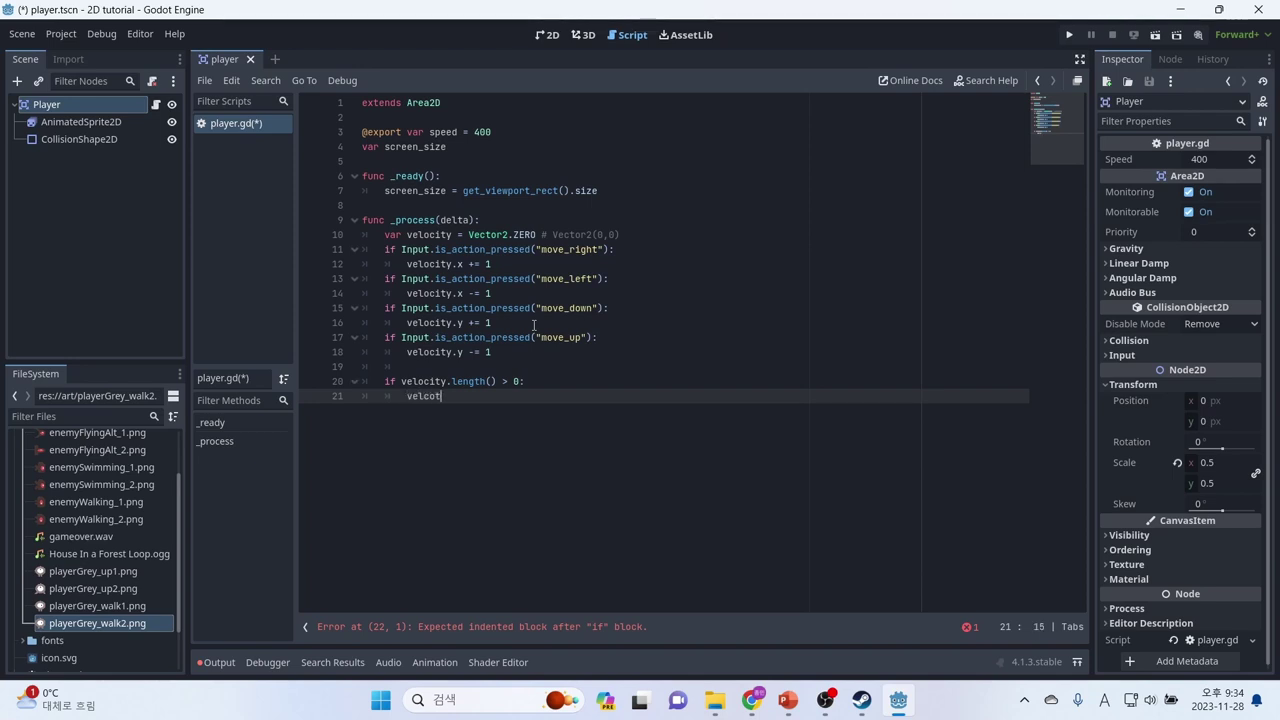
{"action": "type", "text": "ity"}
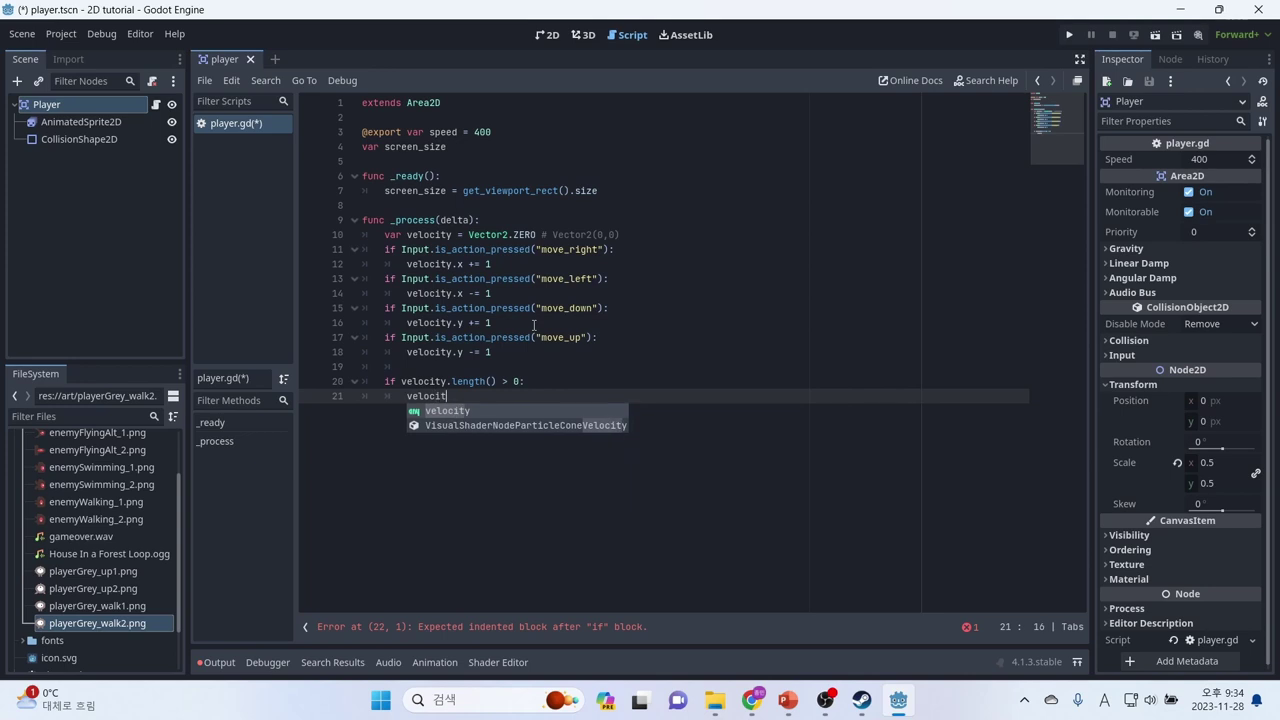
{"action": "type", "text": " = "}
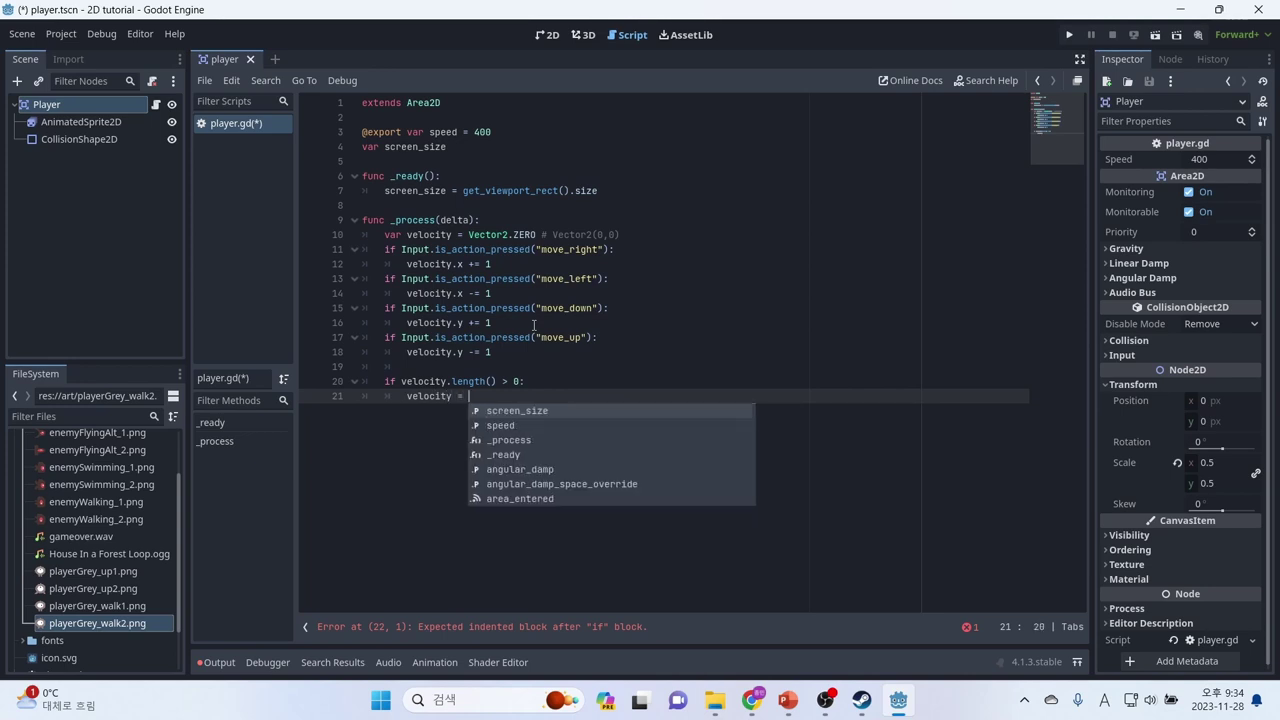
{"action": "type", "text": "velocity"}
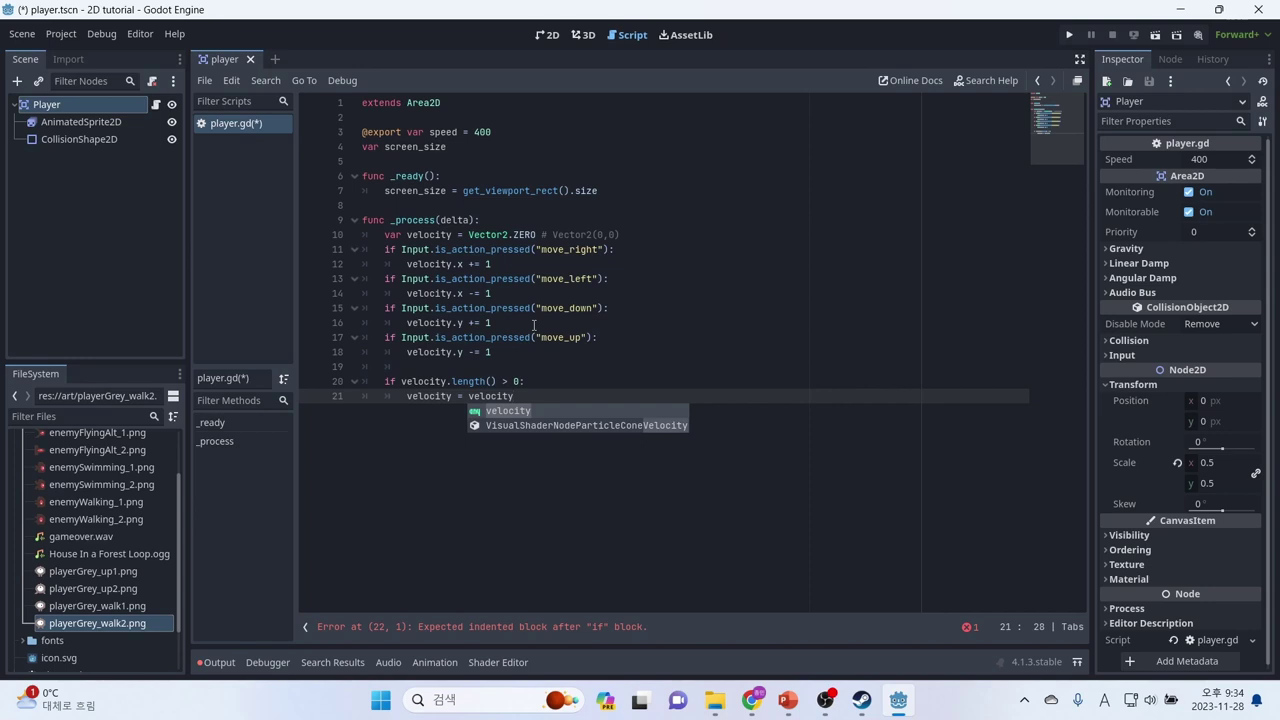
{"action": "type", "text": ".nor"}
{"action": "key", "text": "Return"}
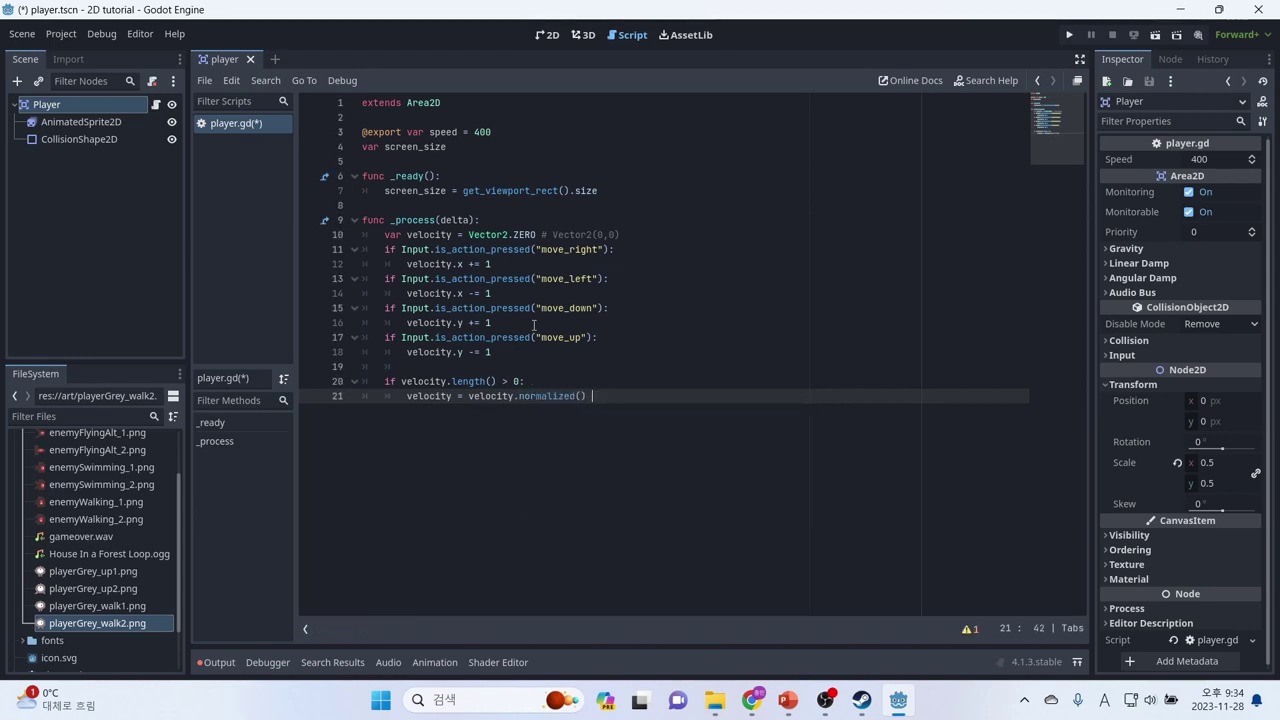
{"action": "type", "text": "* "}
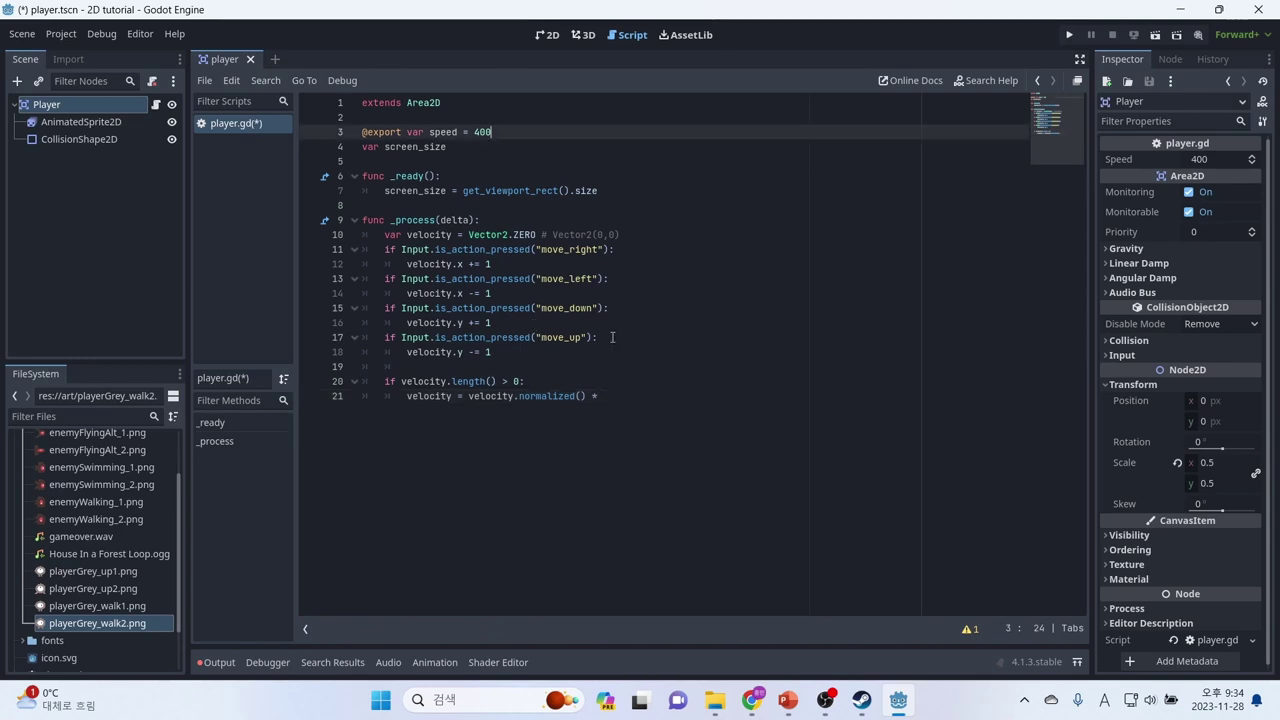
{"action": "type", "text": "spee"}
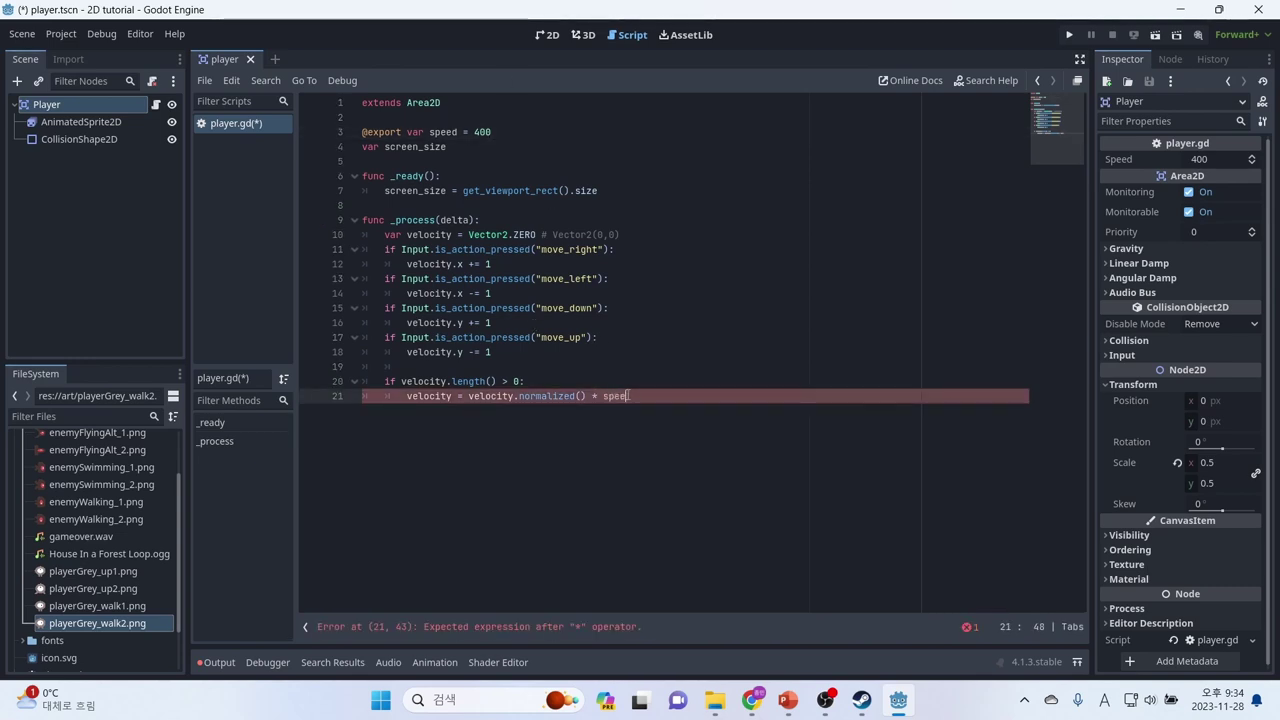
{"action": "type", "text": "d"}
Save, then delete the normalized() call so line 21 reads velocity = velocity * speed
{"action": "key", "text": "ctrl+s"}
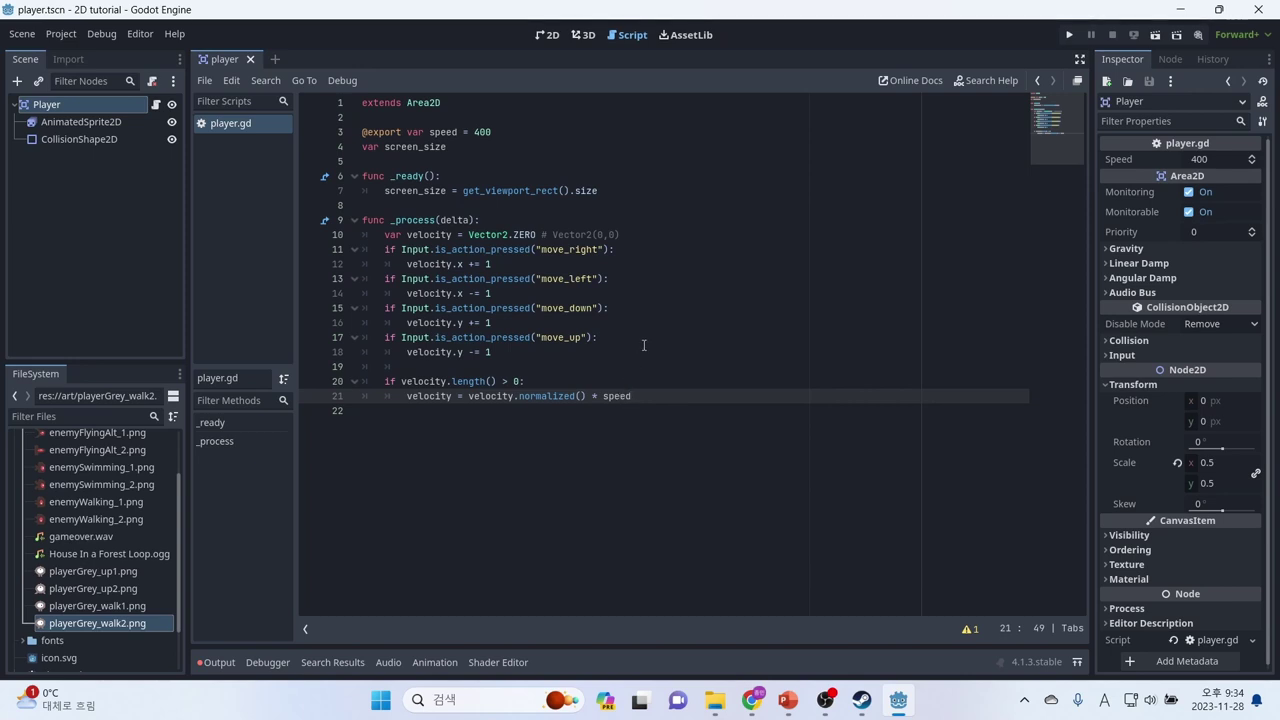
{"action": "left_click", "coordinate": [579, 396]}
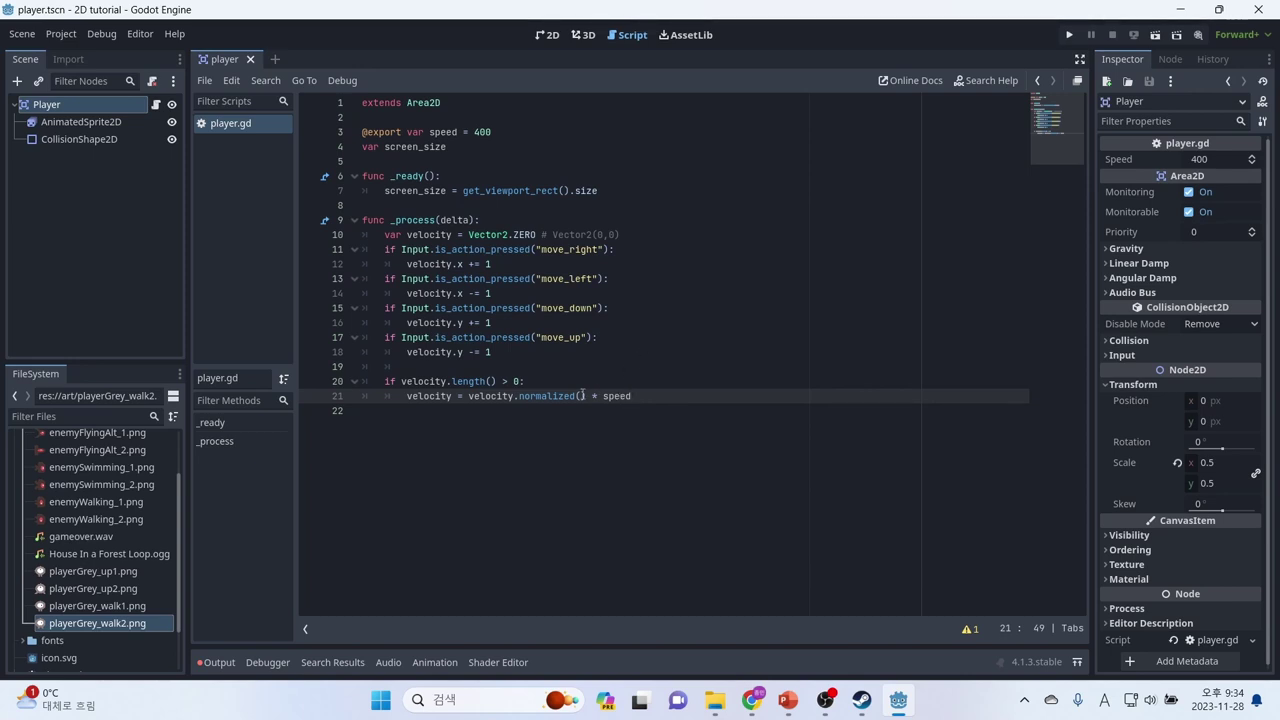
{"action": "left_click", "coordinate": [650, 396]}
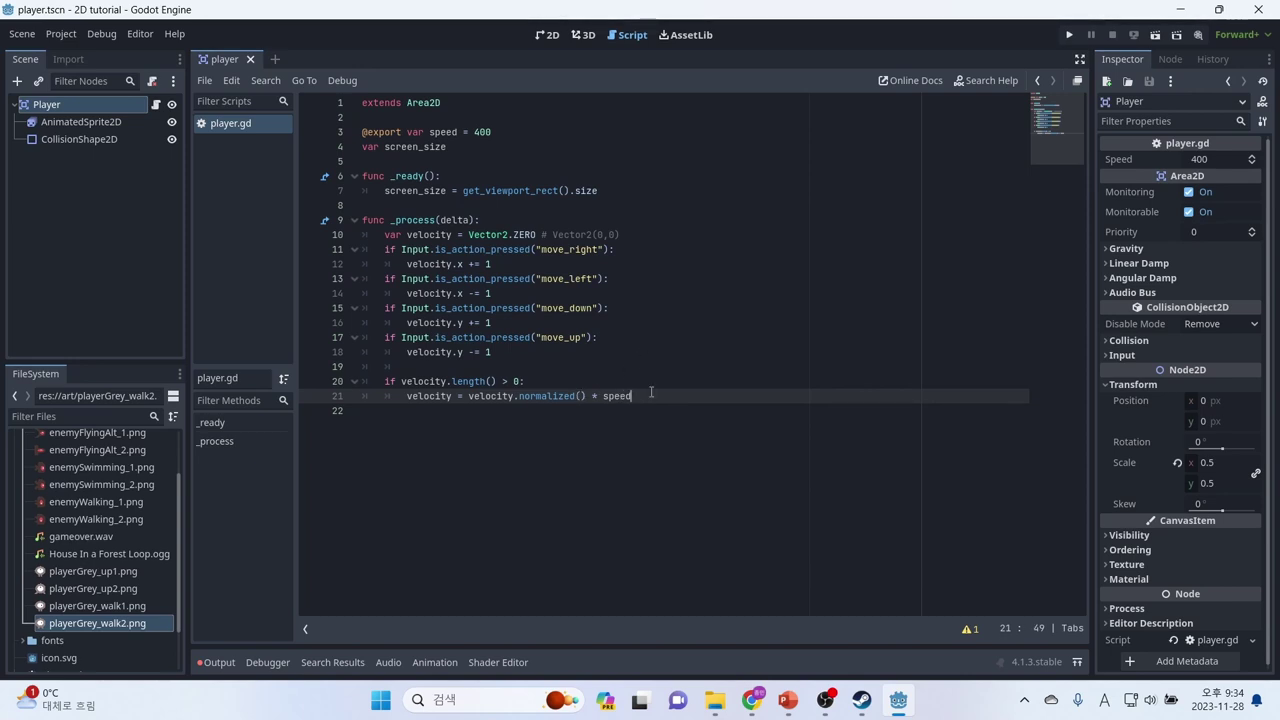
{"action": "left_click", "coordinate": [587, 396]}
{"action": "key", "text": "BackSpace"}
{"action": "key", "text": "BackSpace"}
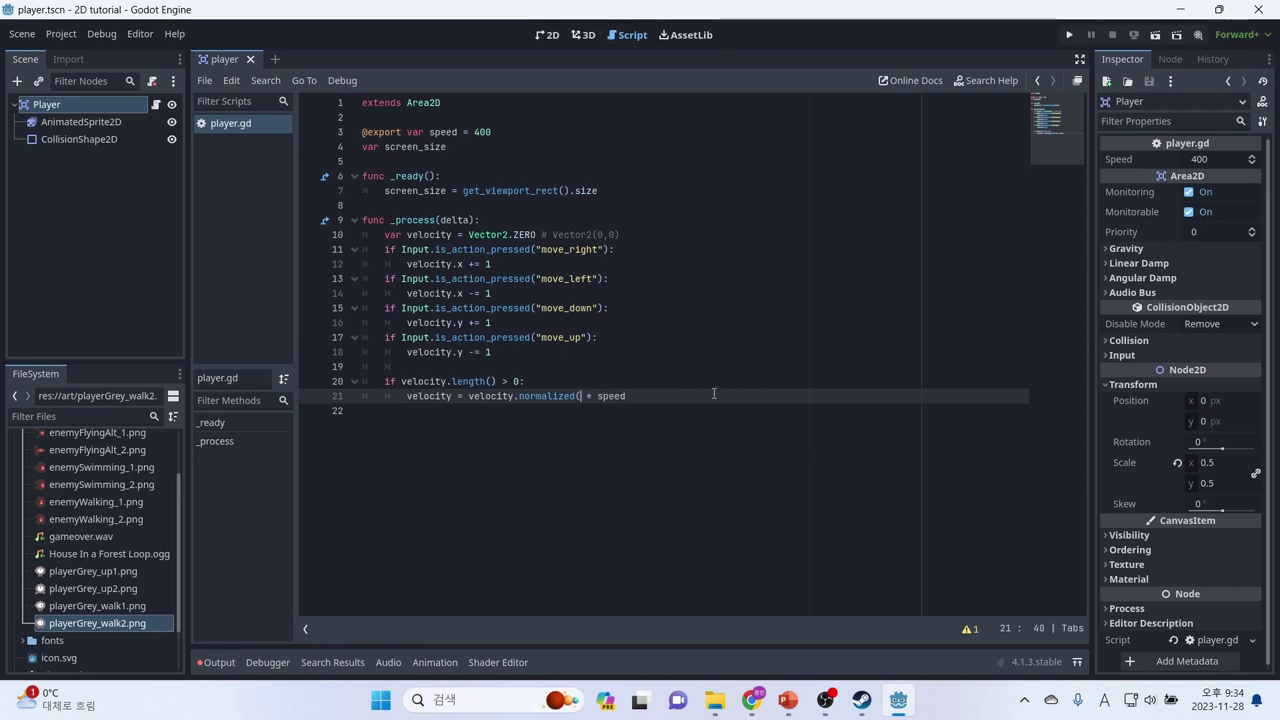
{"action": "key", "text": "BackSpace"}
{"action": "key", "text": "BackSpace"}
{"action": "key", "text": "BackSpace"}
{"action": "key", "text": "BackSpace"}
{"action": "key", "text": "BackSpace"}
{"action": "key", "text": "BackSpace"}
{"action": "key", "text": "BackSpace"}
{"action": "key", "text": "BackSpace"}
{"action": "key", "text": "BackSpace"}
Save the script, run the project to test movement, and close the game window
{"action": "left_click", "coordinate": [714, 393]}
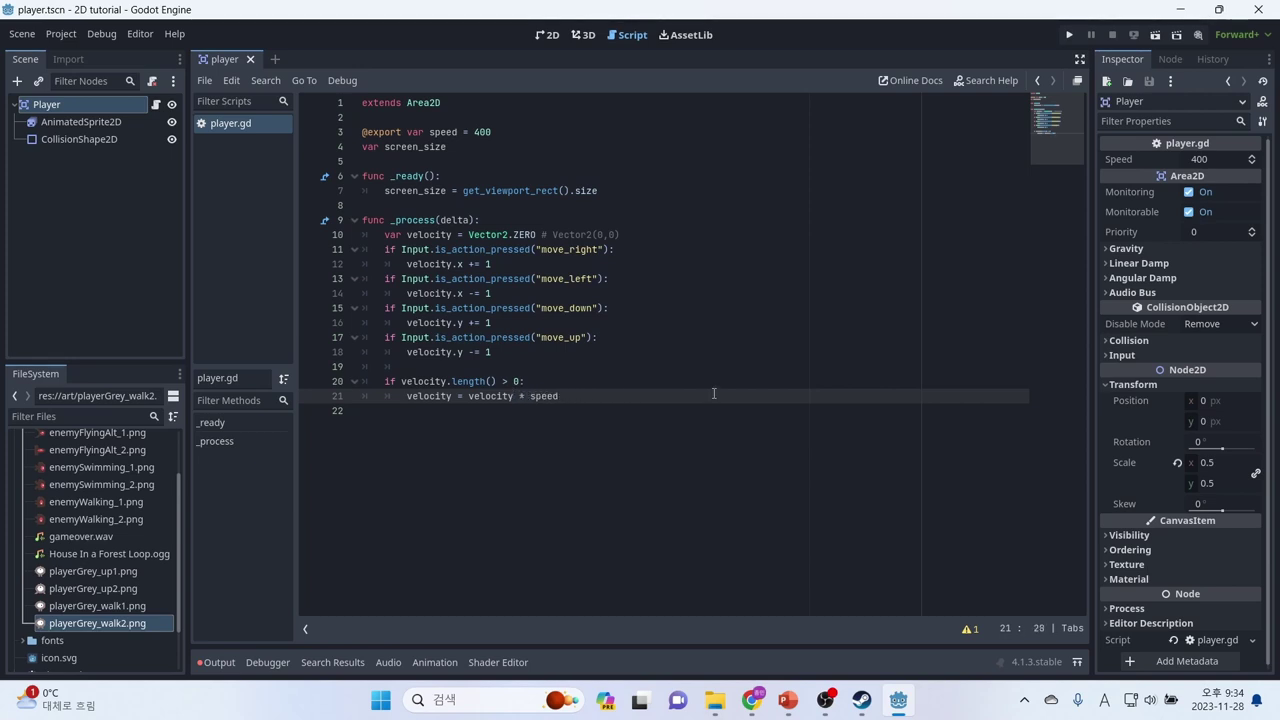
{"action": "key", "text": "ctrl+s"}
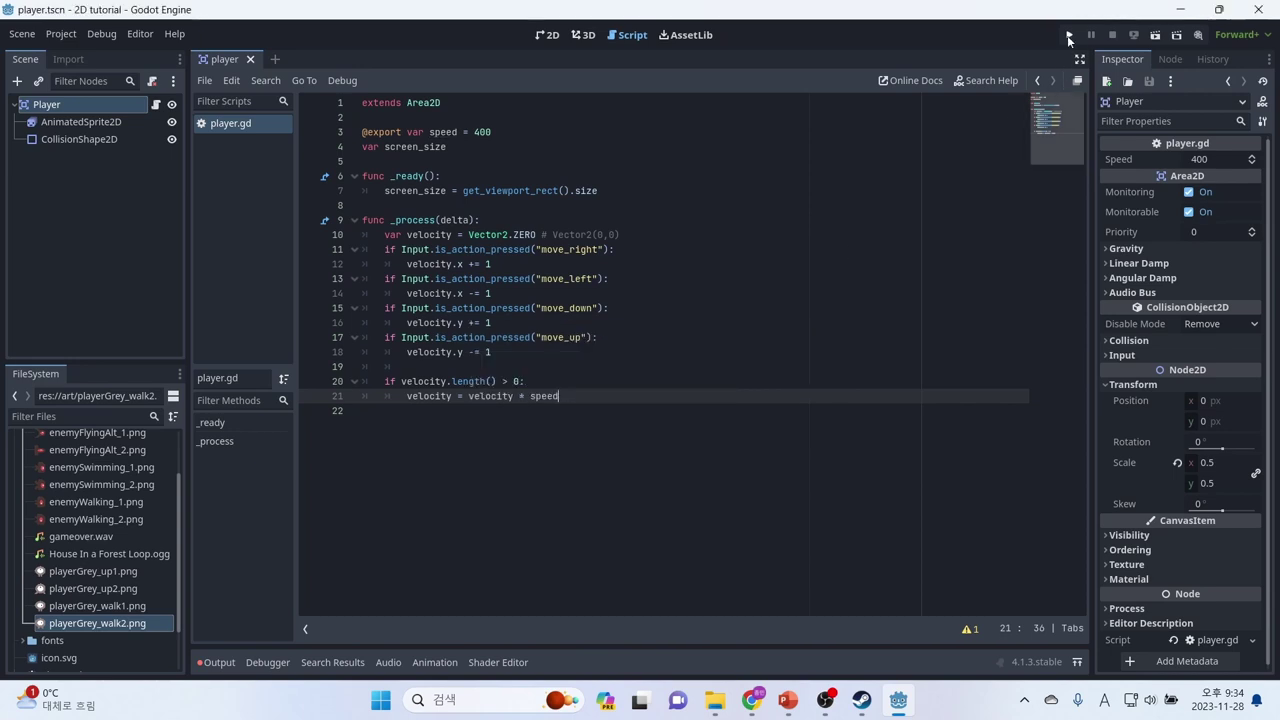
{"action": "left_click", "coordinate": [1069, 36]}
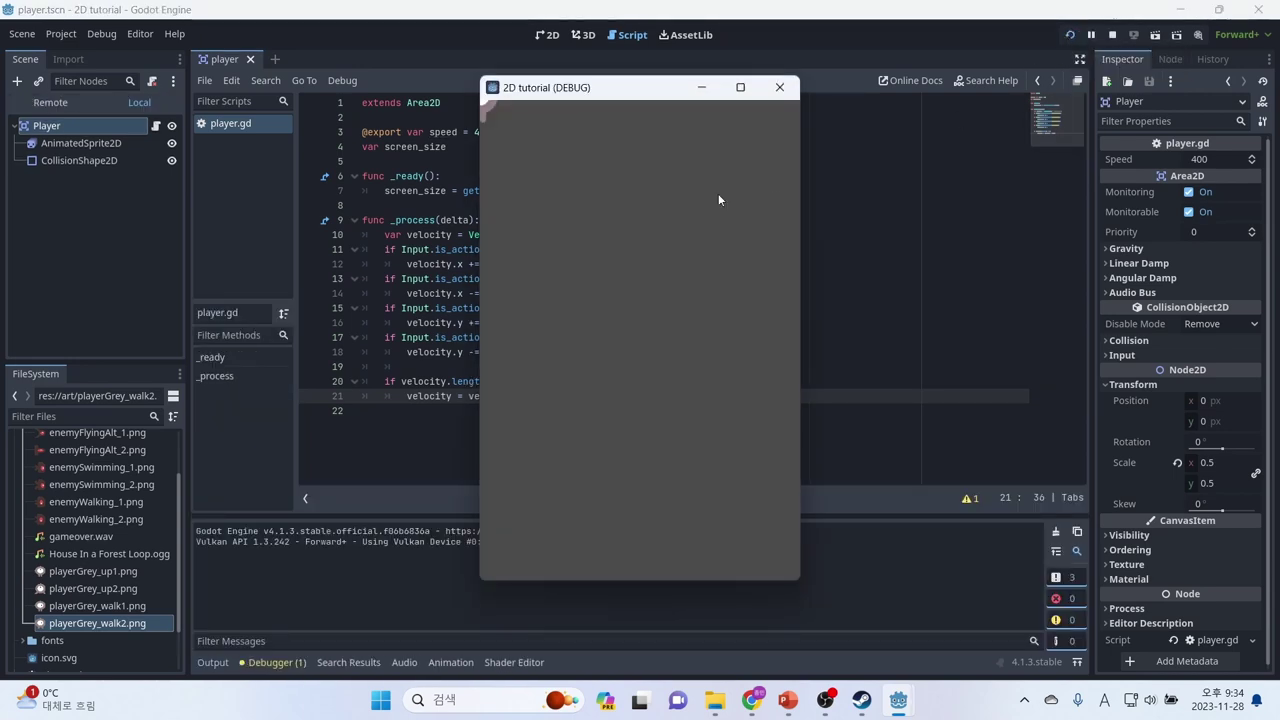
{"action": "left_click", "coordinate": [780, 87]}
Stop the test run and add 'position += velocity * delta' as line 23 outside the if block
{"action": "left_click", "coordinate": [617, 407]}
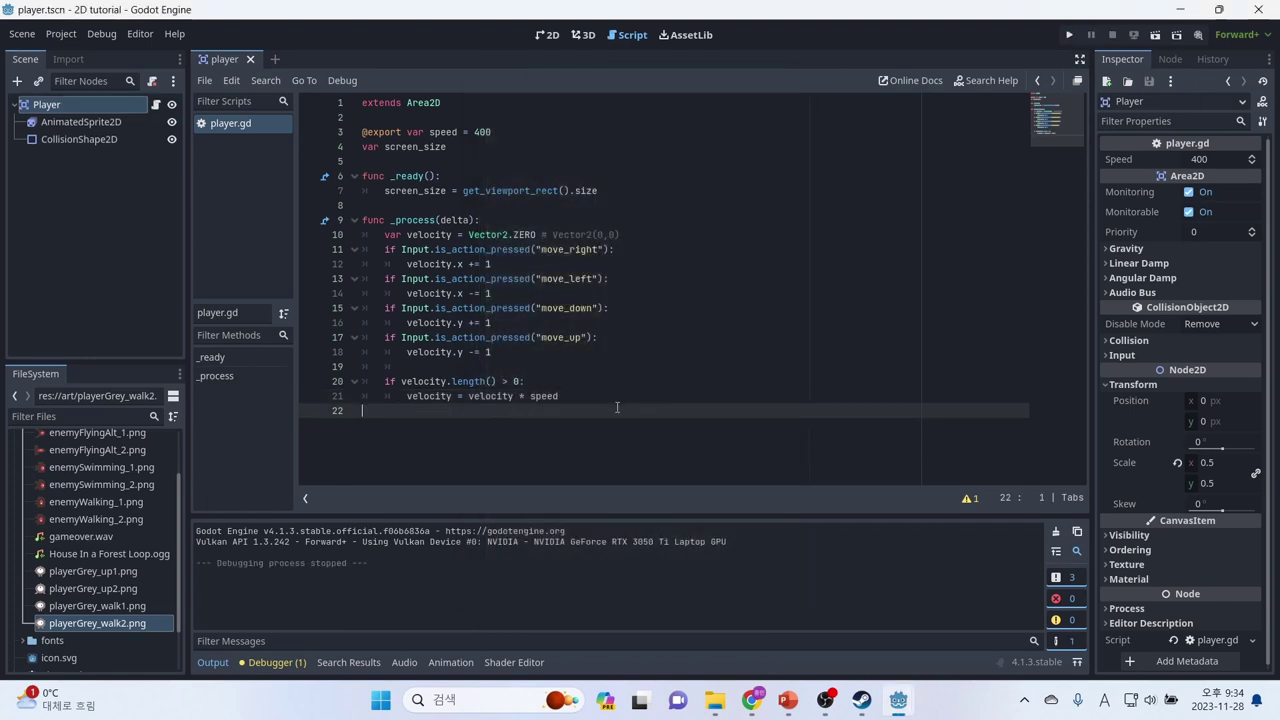
{"action": "key", "text": "Left"}
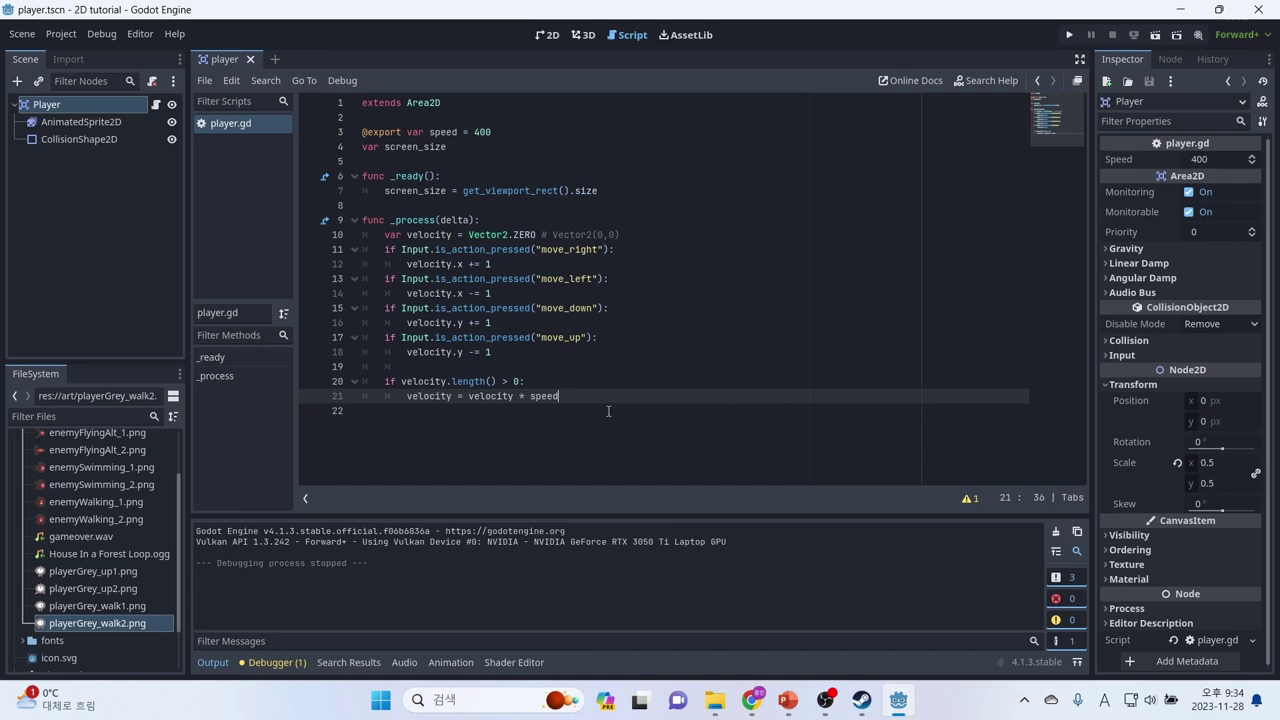
{"action": "key", "text": "Return"}
{"action": "key", "text": "BackSpace"}
{"action": "key", "text": "Return"}
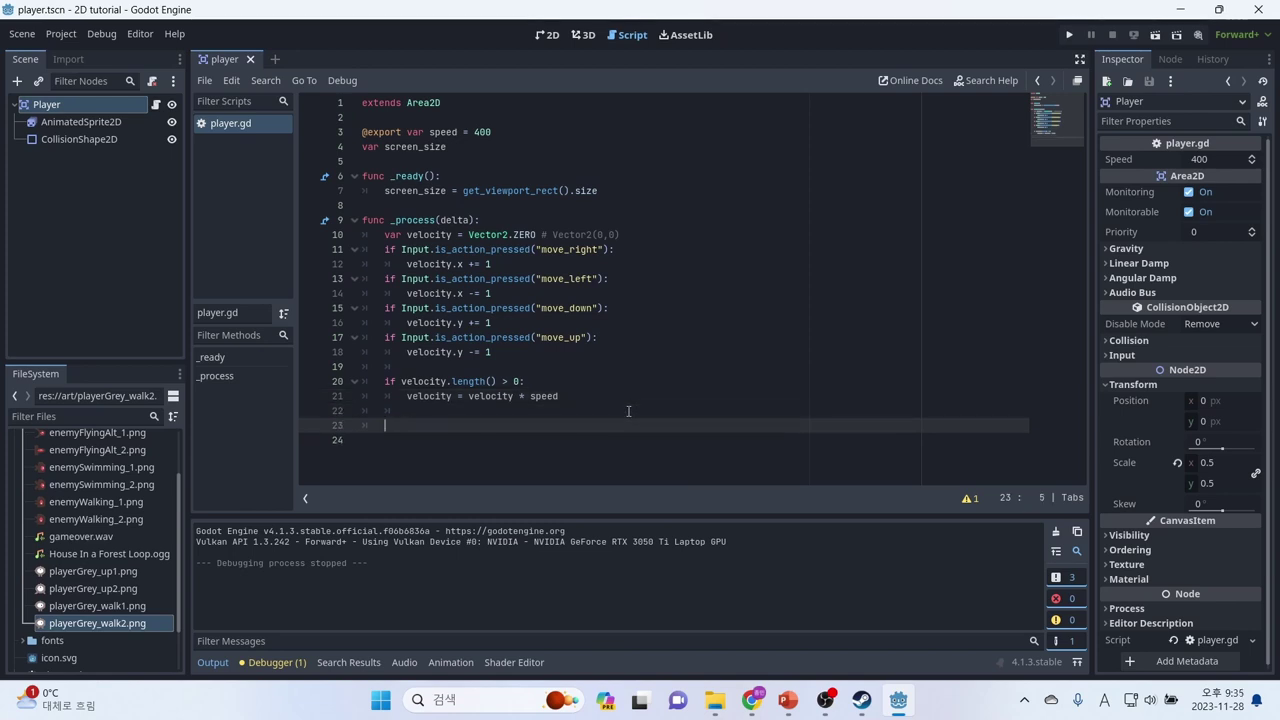
{"action": "type", "text": "positi"}
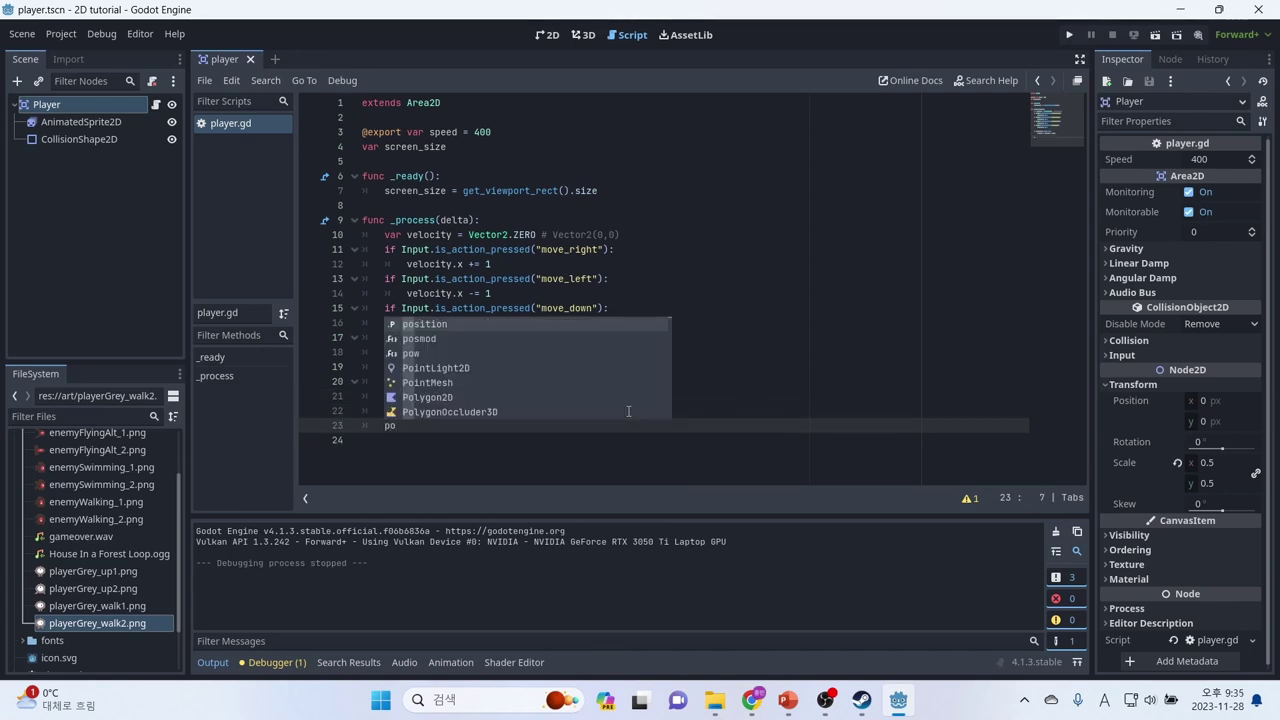
{"action": "type", "text": "on "}
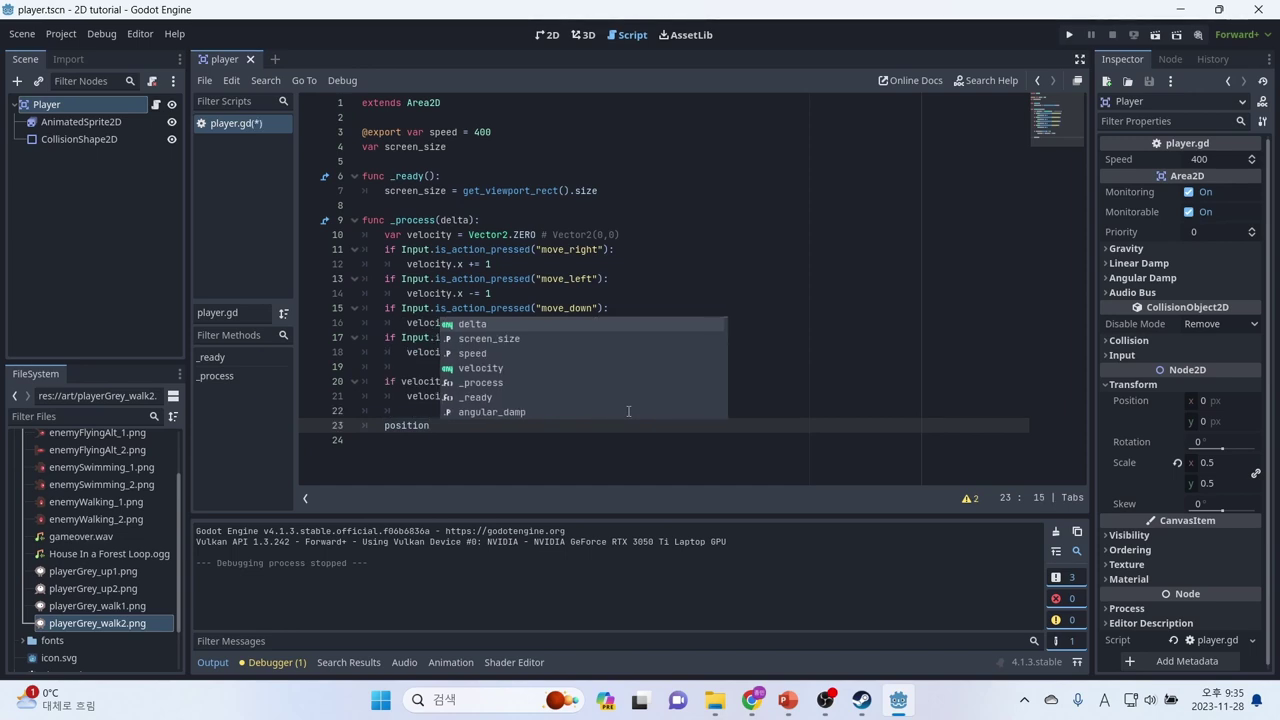
{"action": "type", "text": " +"}
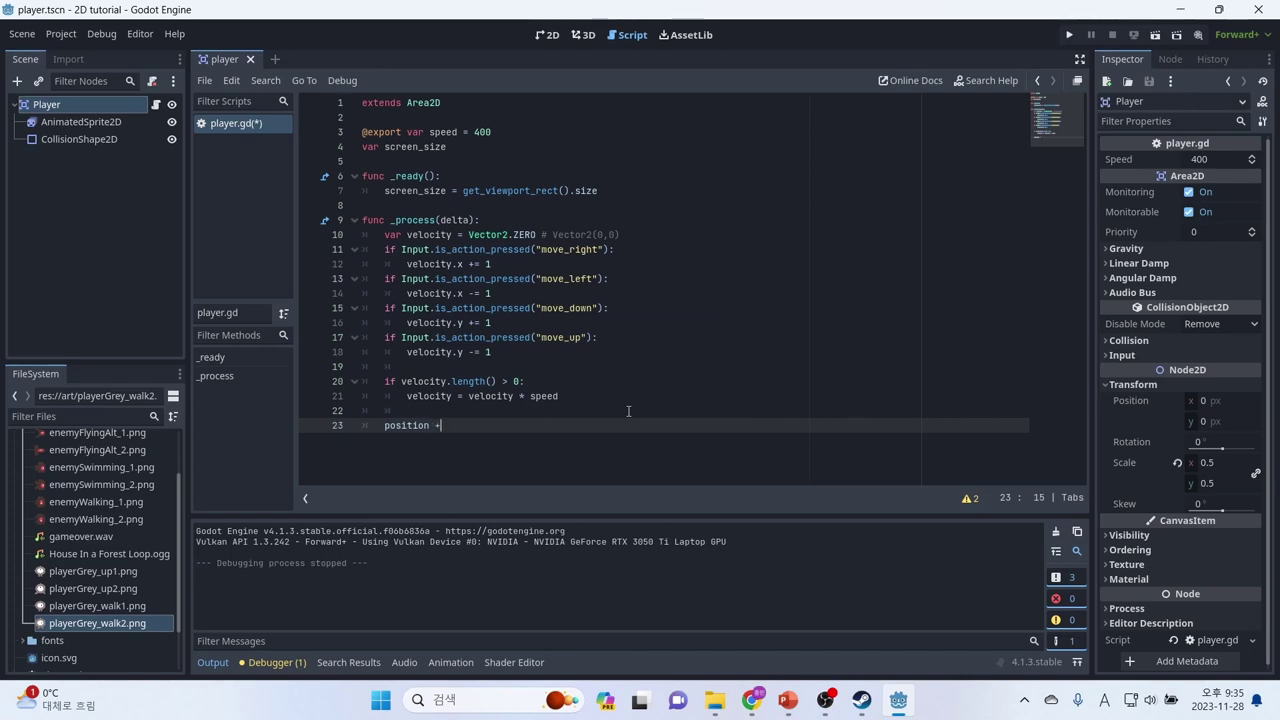
{"action": "type", "text": "=vel"}
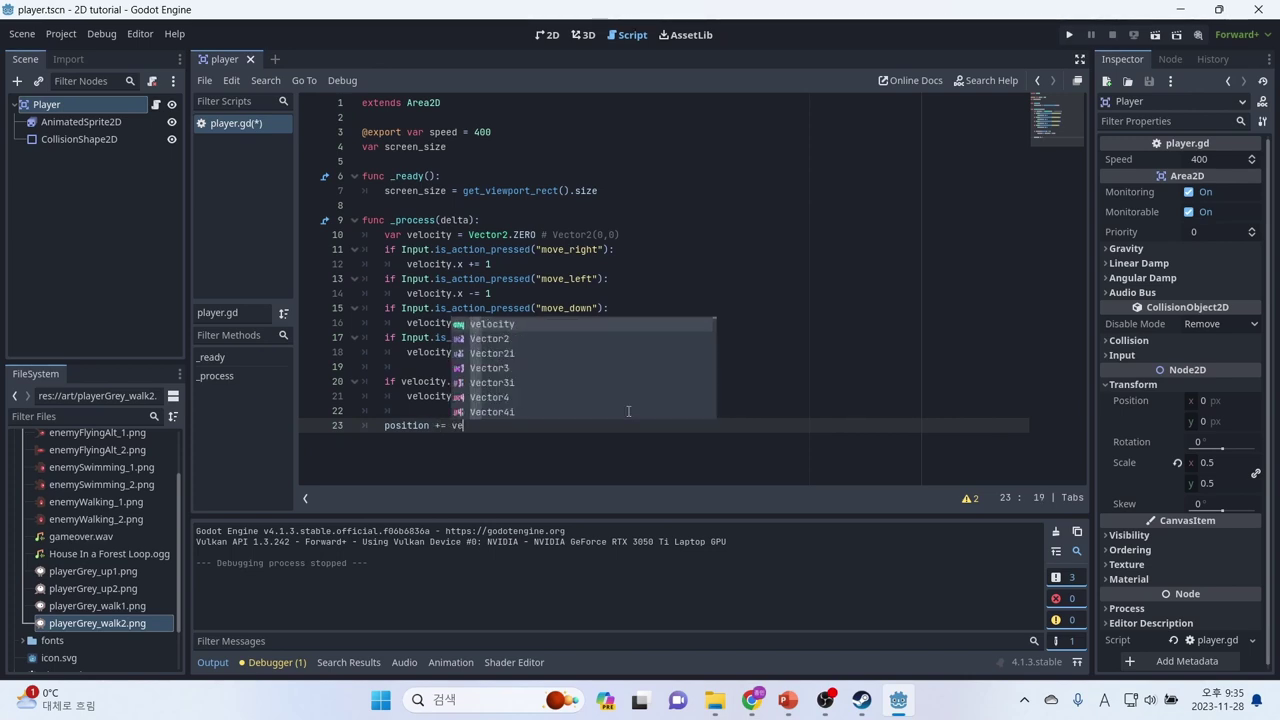
{"action": "type", "text": "o"}
{"action": "key", "text": "BackSpace"}
{"action": "key", "text": "BackSpace"}
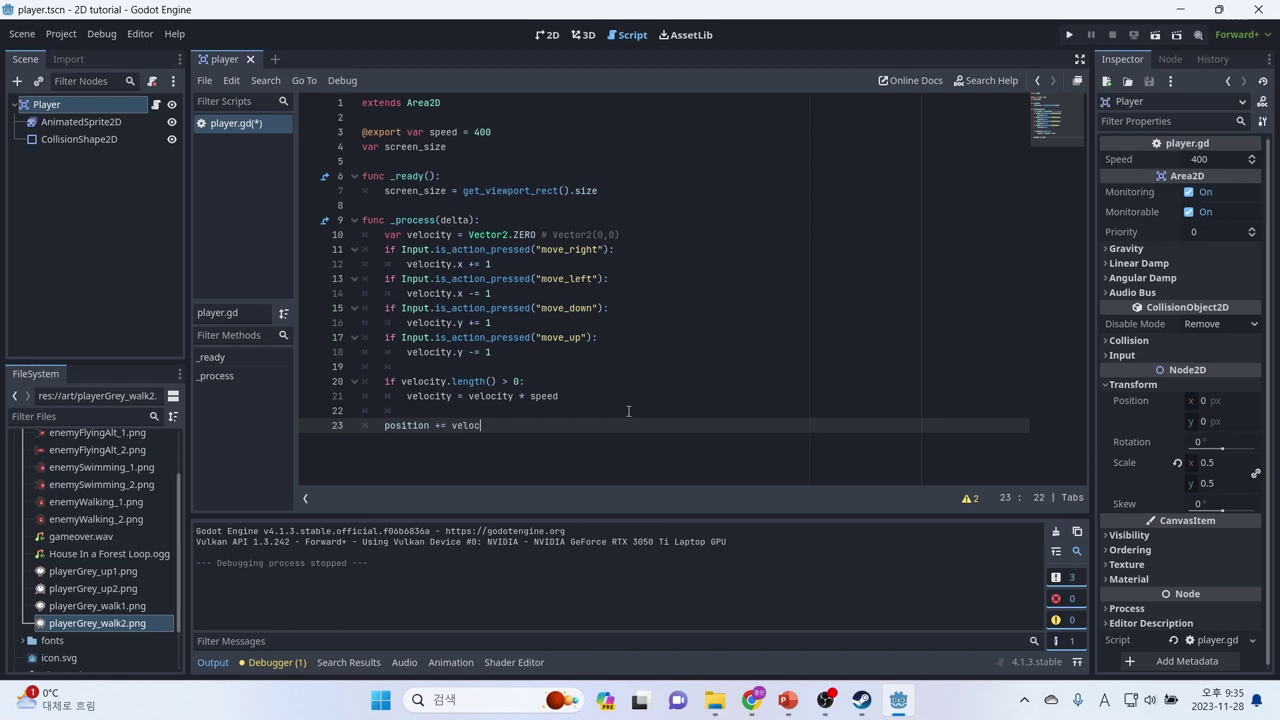
{"action": "type", "text": "ity"}
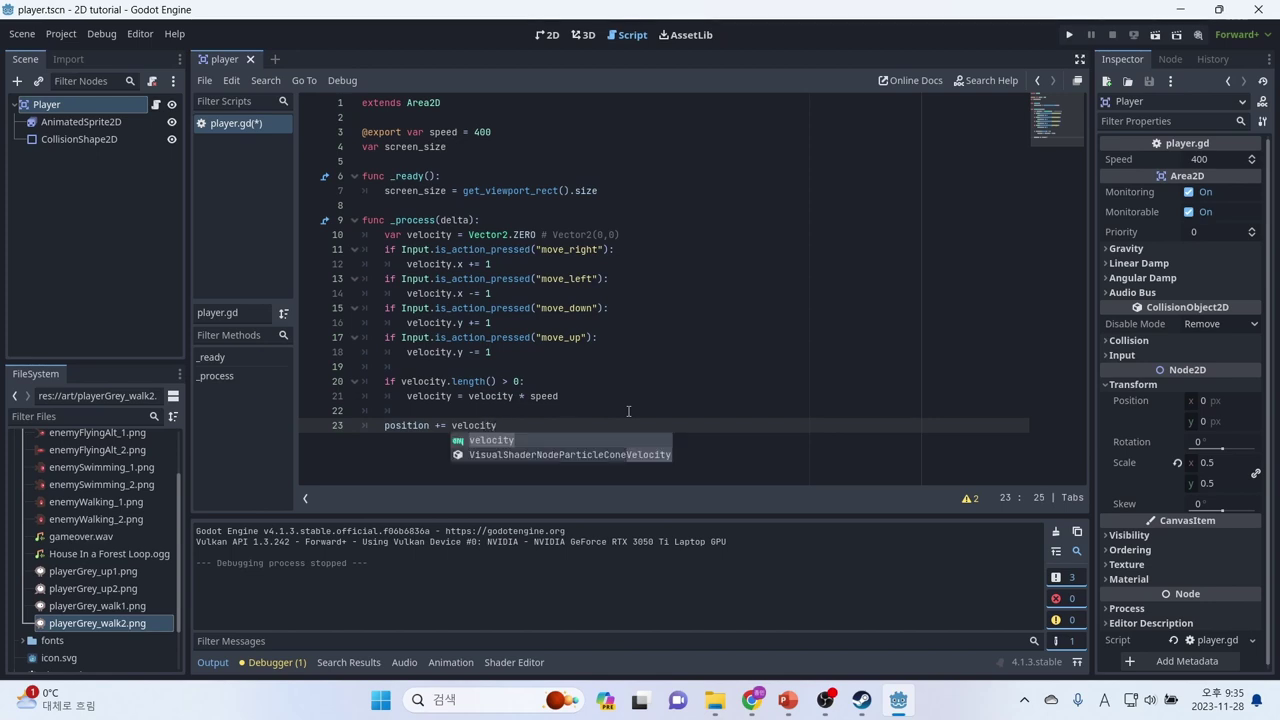
{"action": "type", "text": " * delta"}
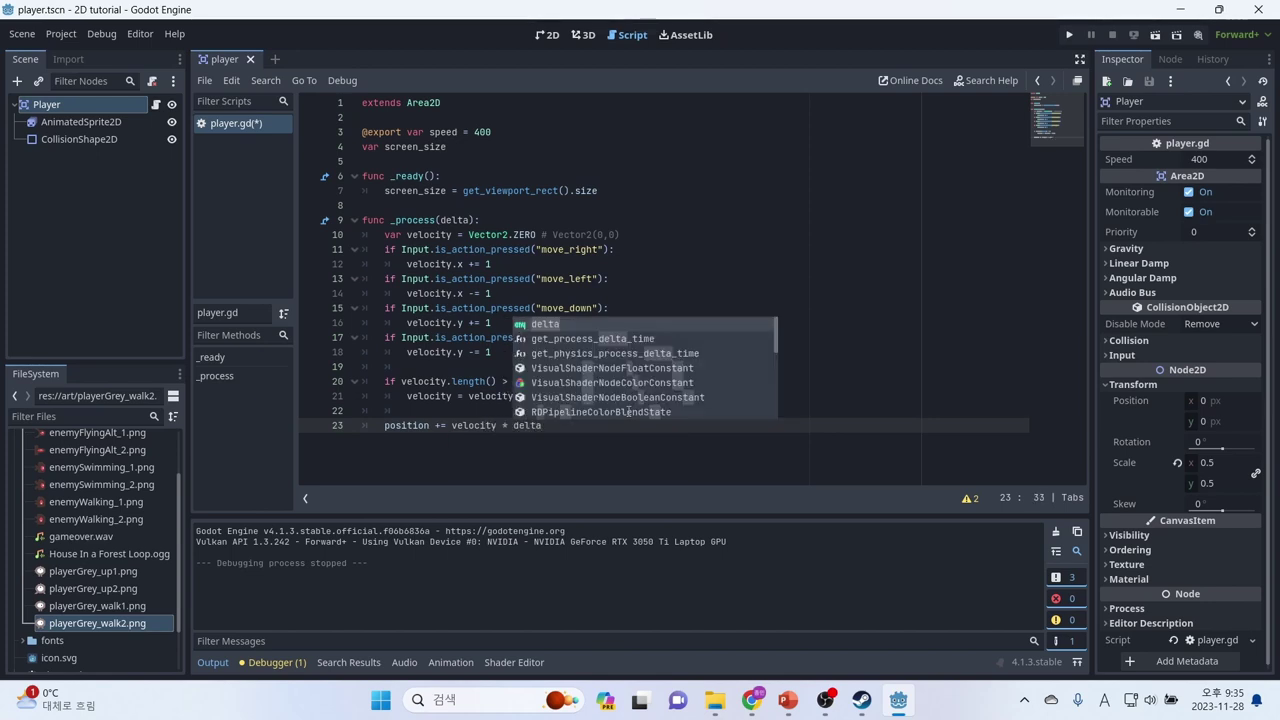
{"action": "key", "text": "Escape"}
{"action": "key", "text": "Return"}
Write line 24 as position = position.clamp(Vector2.ZERO, screen_size)
{"action": "type", "text": "pos"}
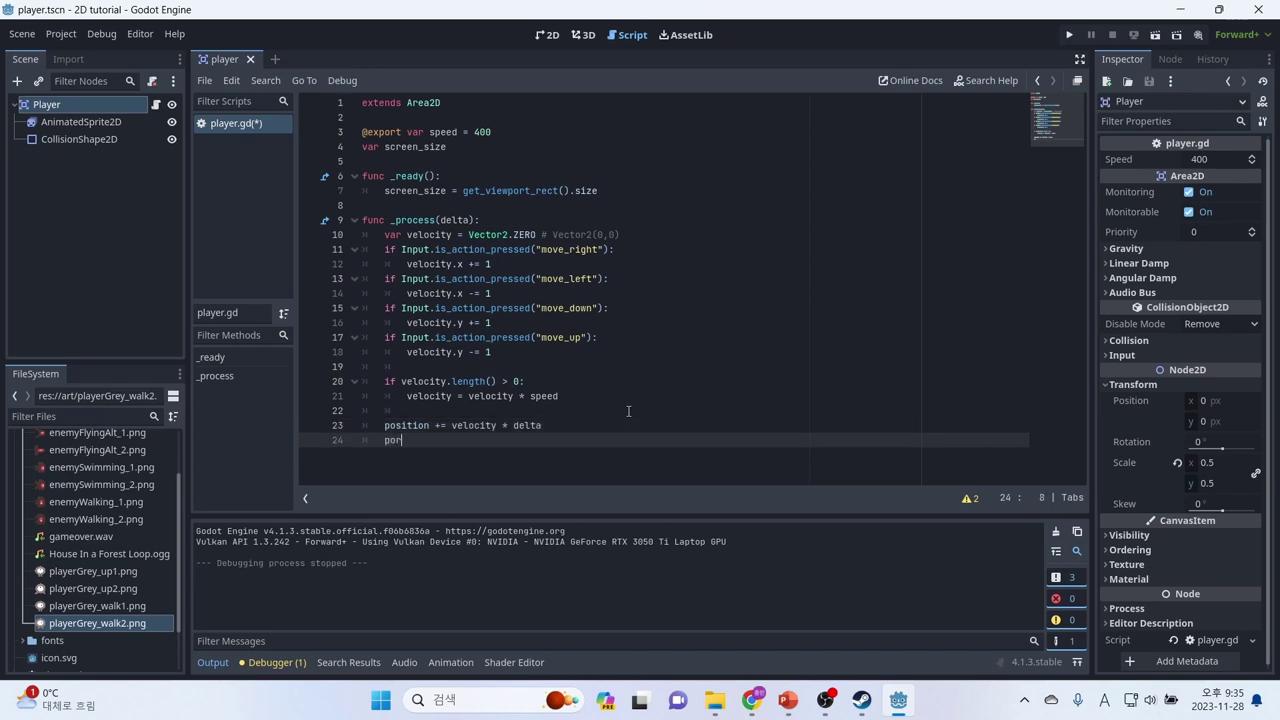
{"action": "type", "text": "ition ="}
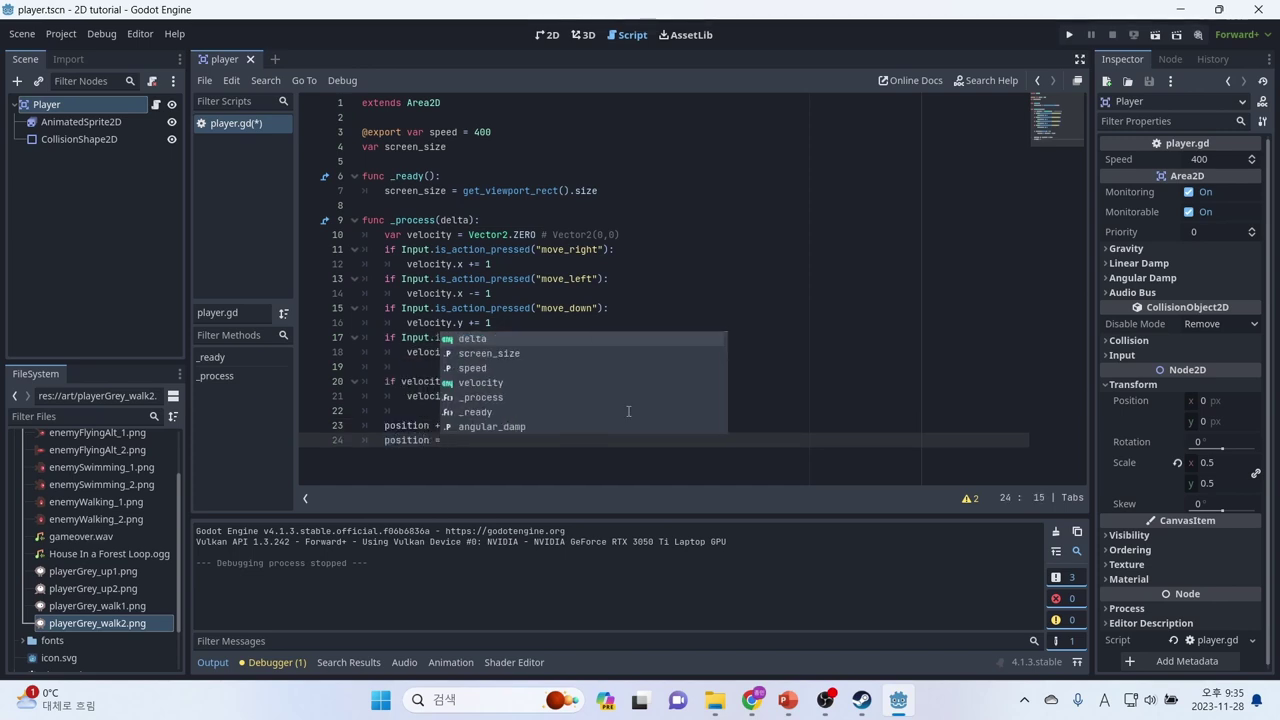
{"action": "type", "text": " position"}
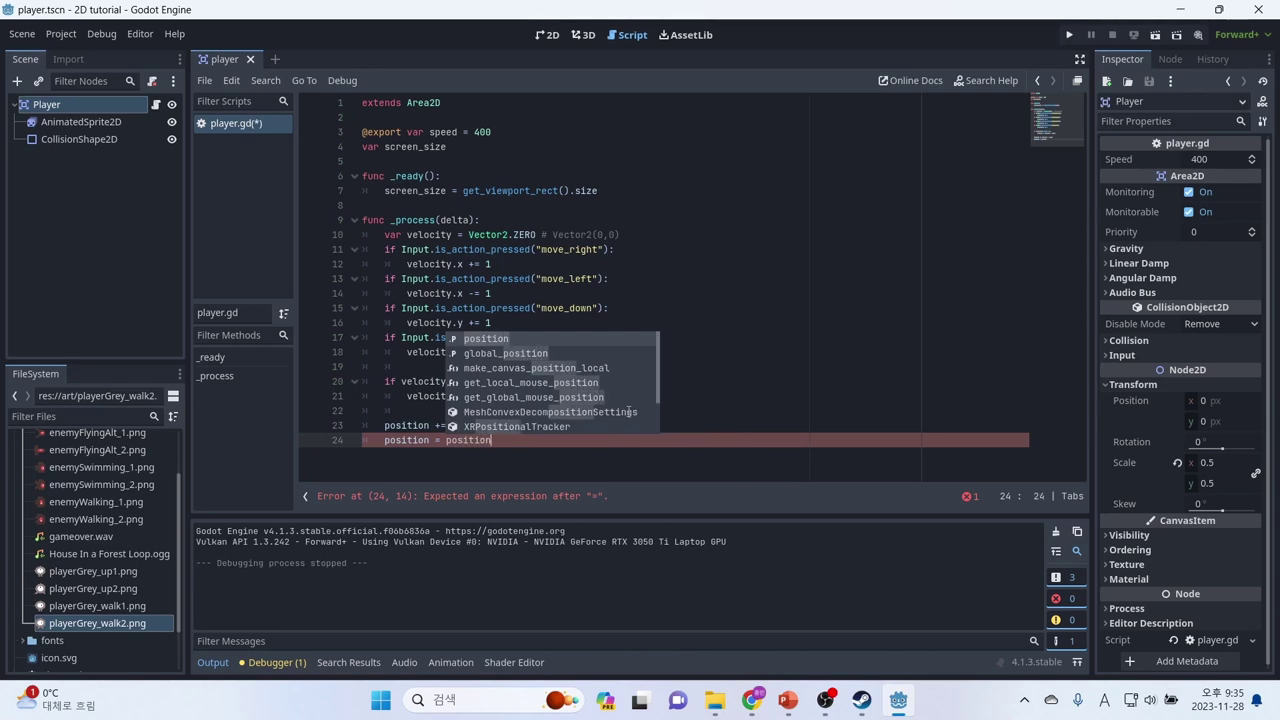
{"action": "type", "text": ".clam"}
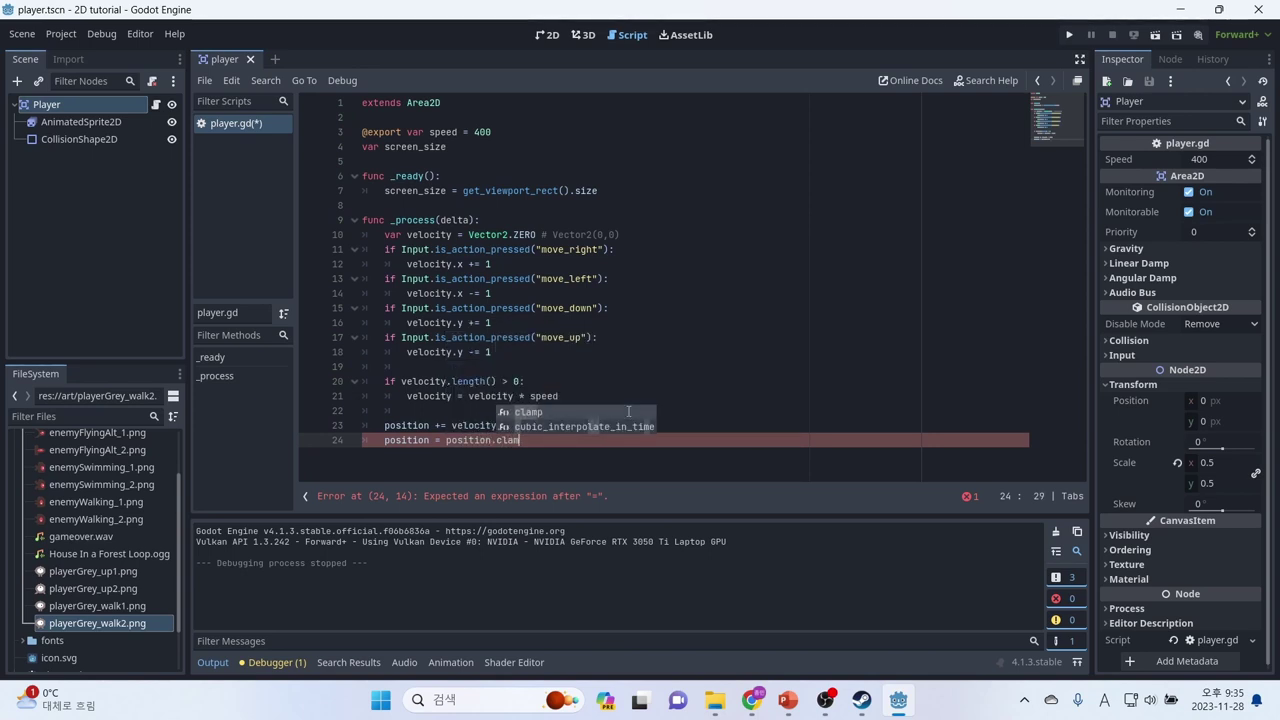
{"action": "key", "text": "Return"}
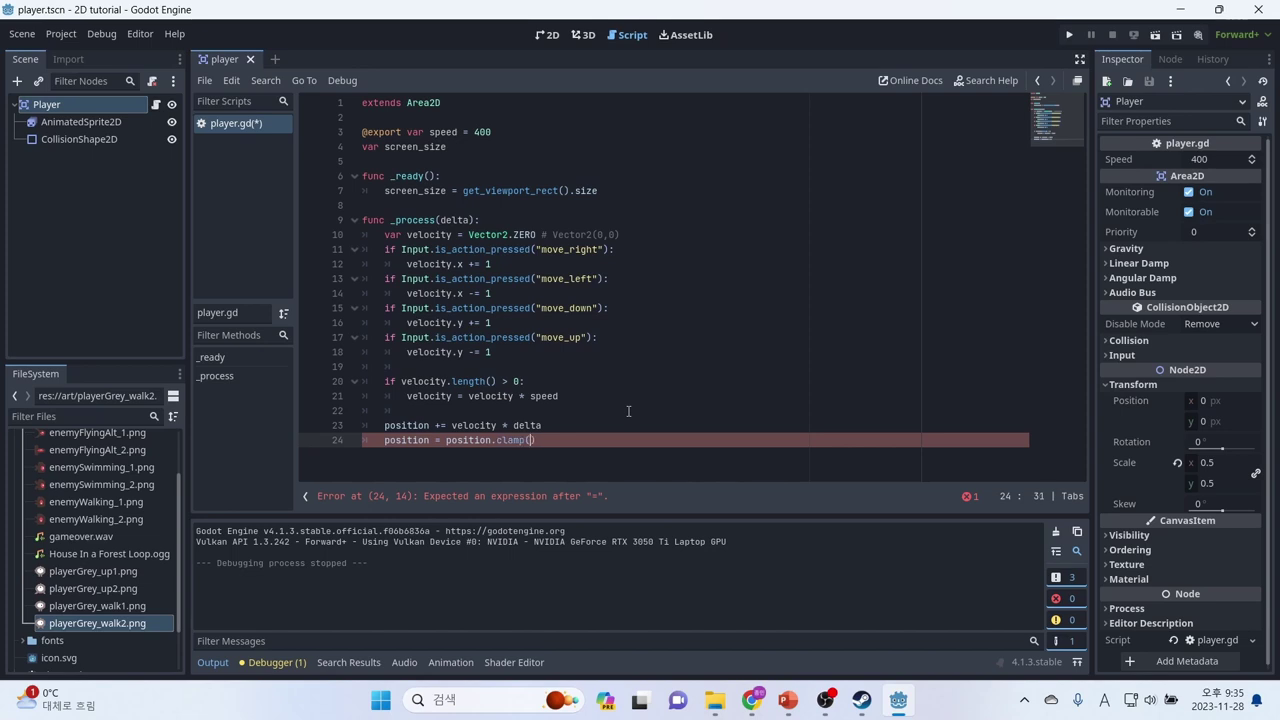
{"action": "type", "text": "Vector"}
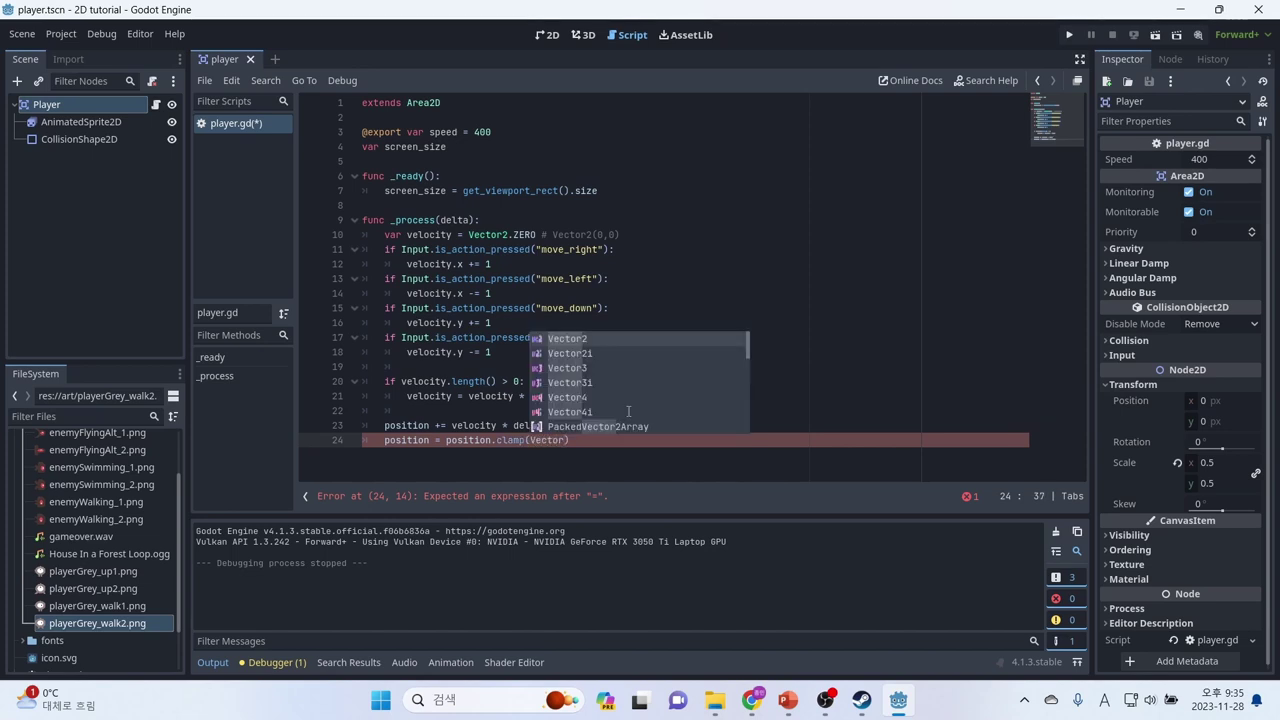
{"action": "type", "text": "2.Z"}
{"action": "key", "text": "Return"}
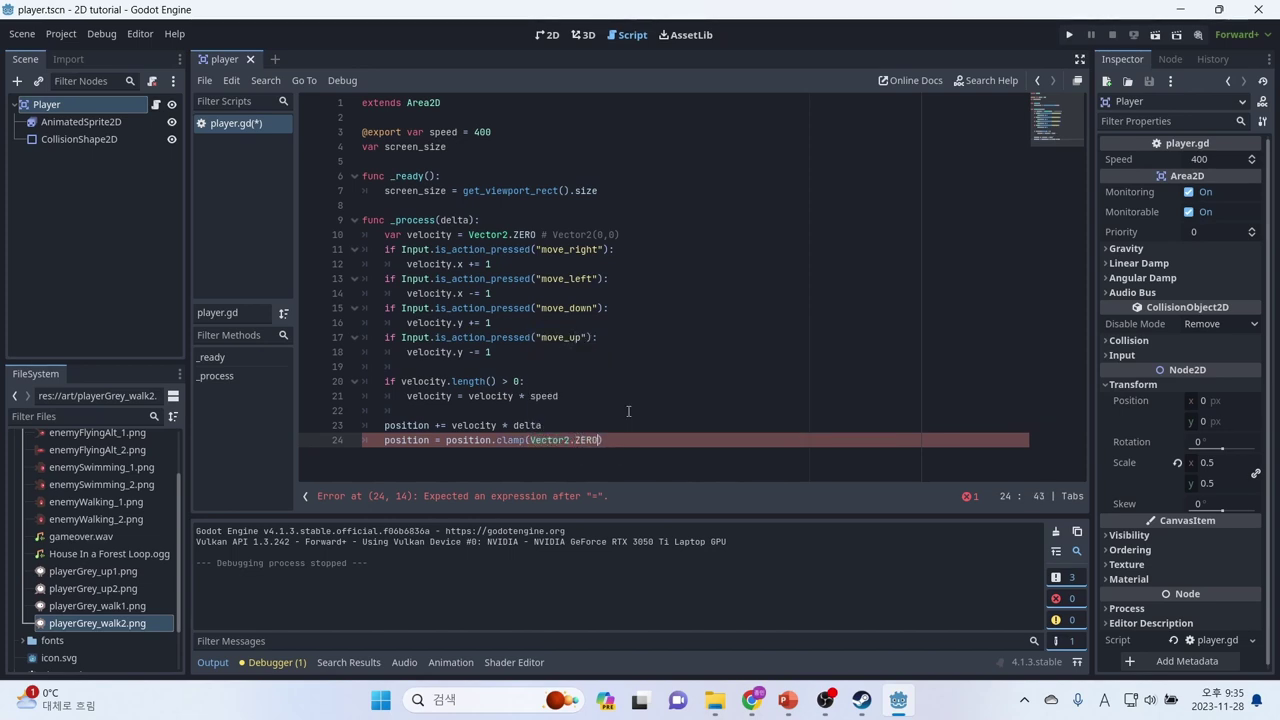
{"action": "type", "text": ", s"}
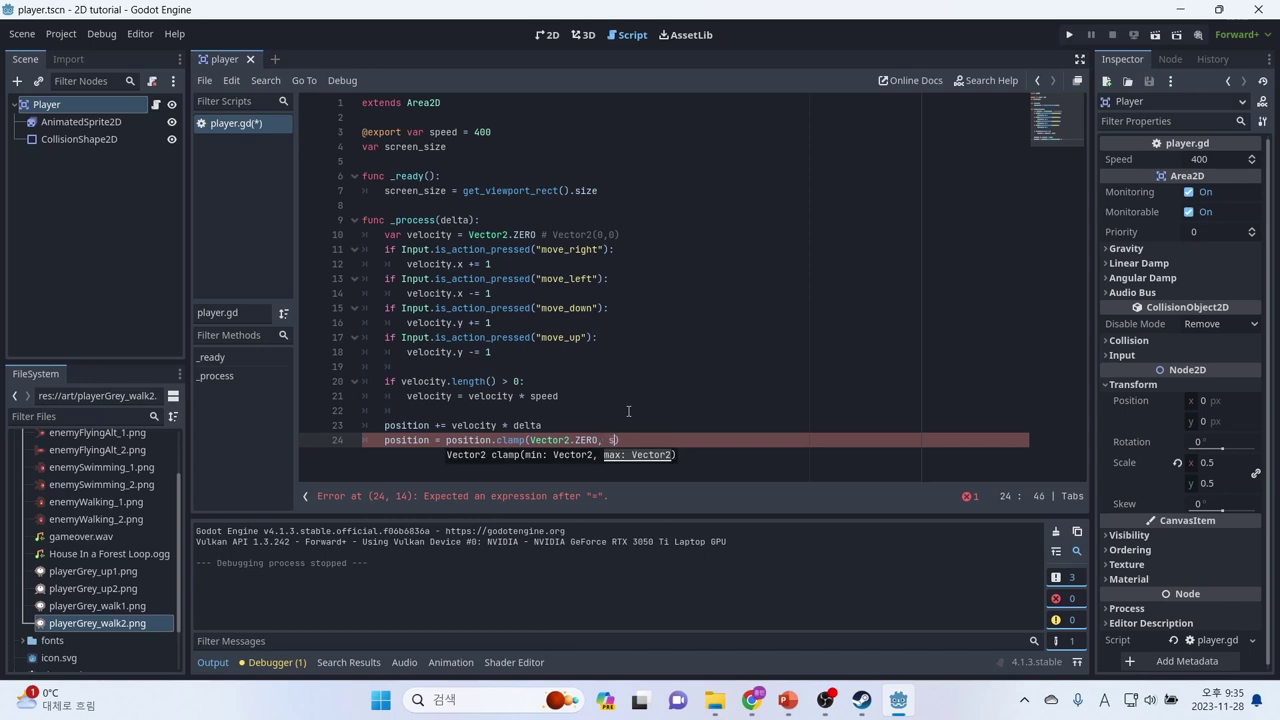
{"action": "type", "text": "creen."}
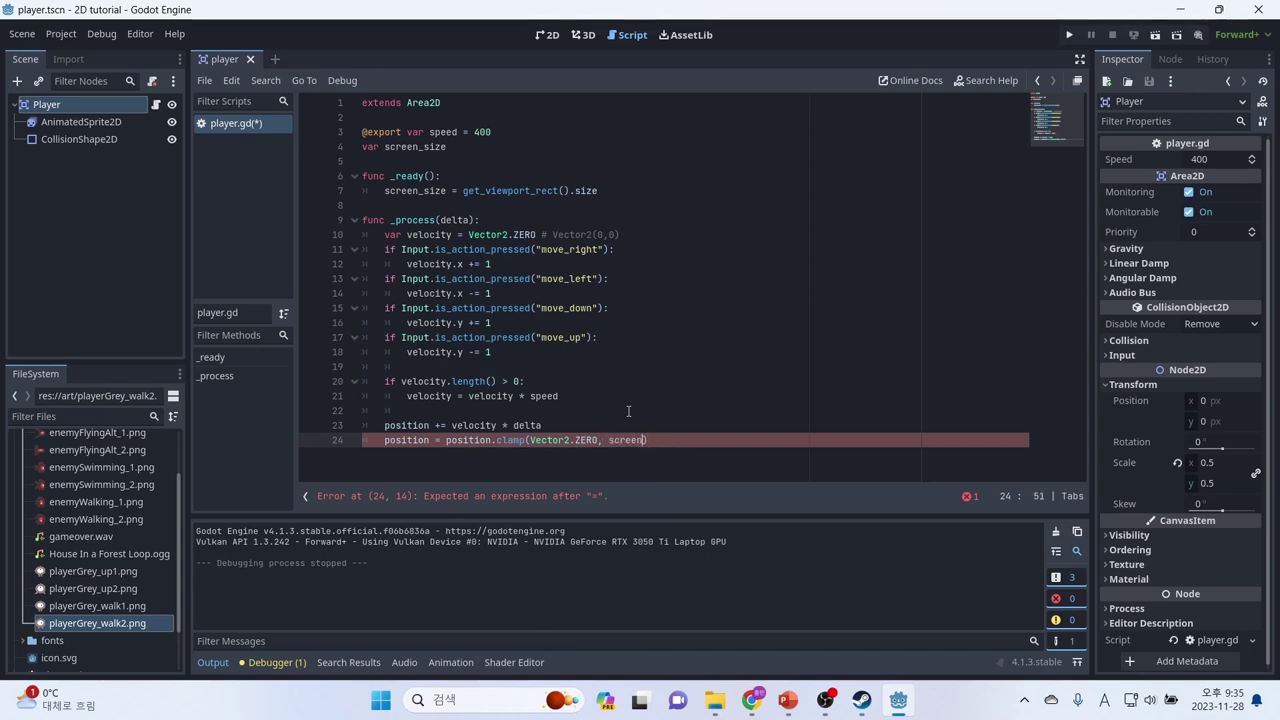
{"action": "type", "text": "_size)"}
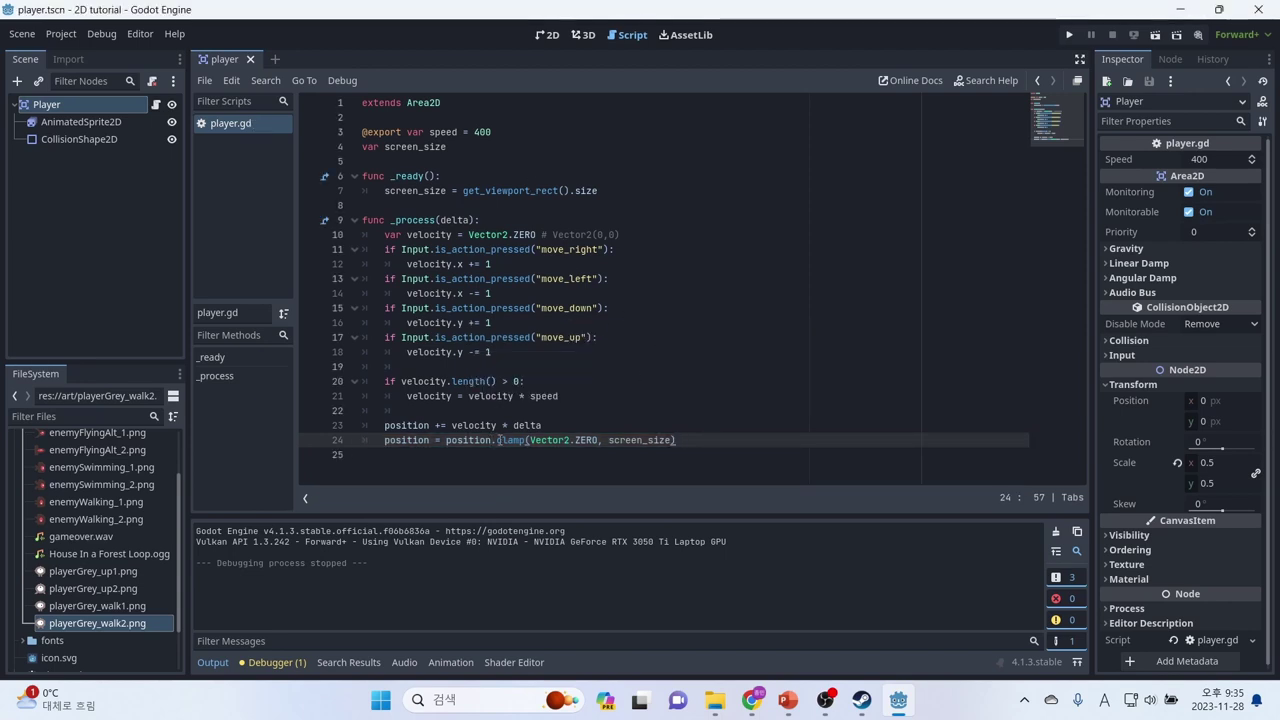
Highlight the clamp bounds and the position.clamp call, then return to the velocity times speed line
{"action": "left_click_drag", "start_coordinate": [677, 440], "coordinate": [526, 440]}
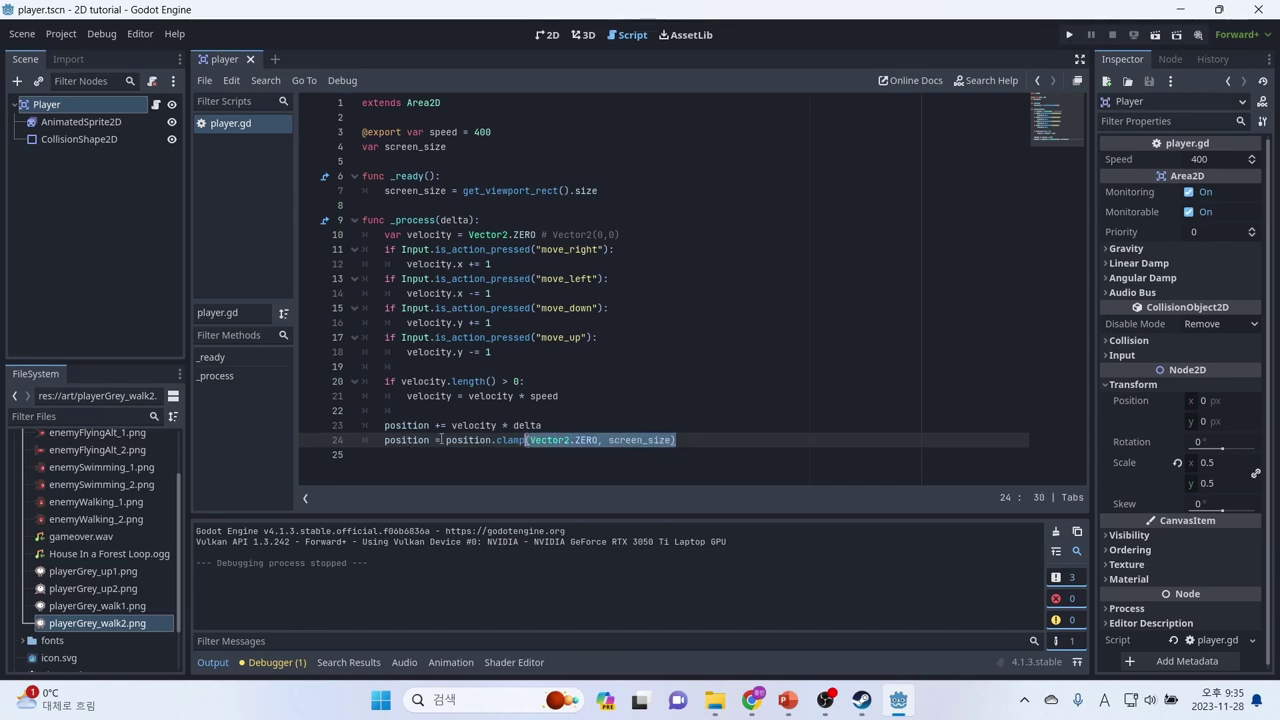
{"action": "left_click_drag", "start_coordinate": [446, 440], "coordinate": [500, 440]}
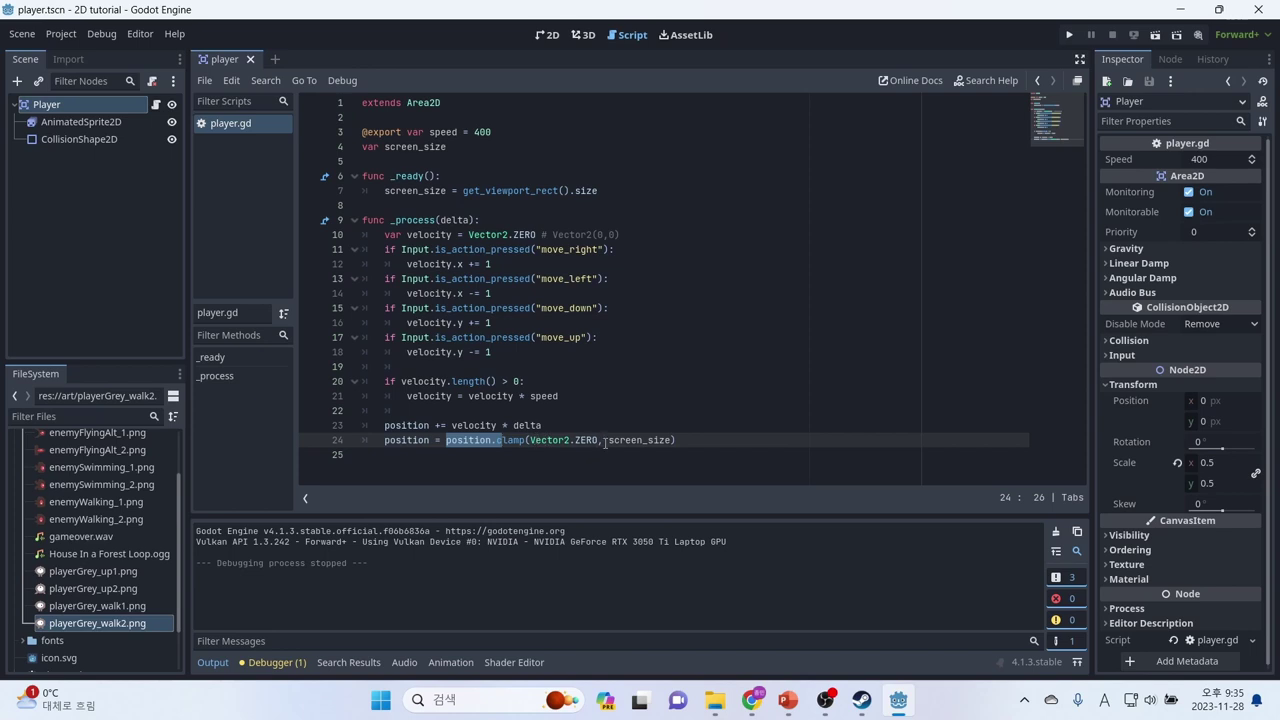
{"action": "left_click", "coordinate": [678, 440]}
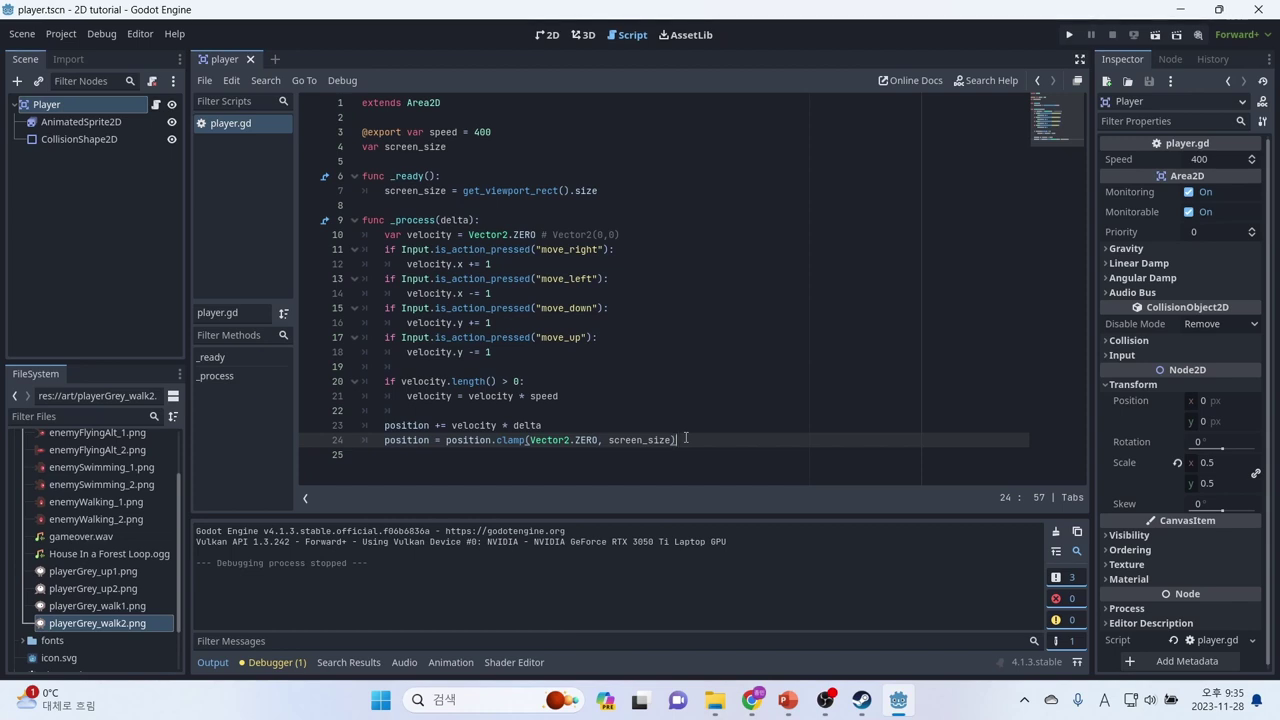
{"action": "left_click", "coordinate": [624, 391]}
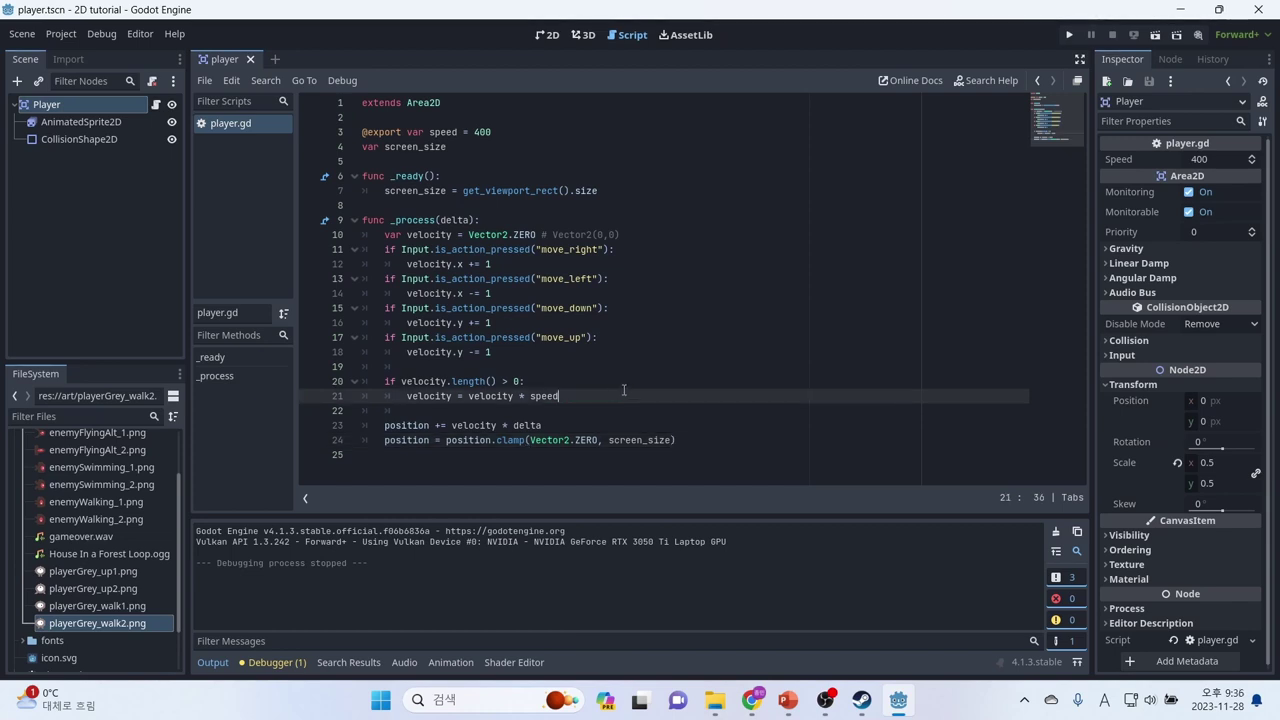
Run the project and steer the player right, up, left and down around the window
{"action": "left_click", "coordinate": [1069, 34]}
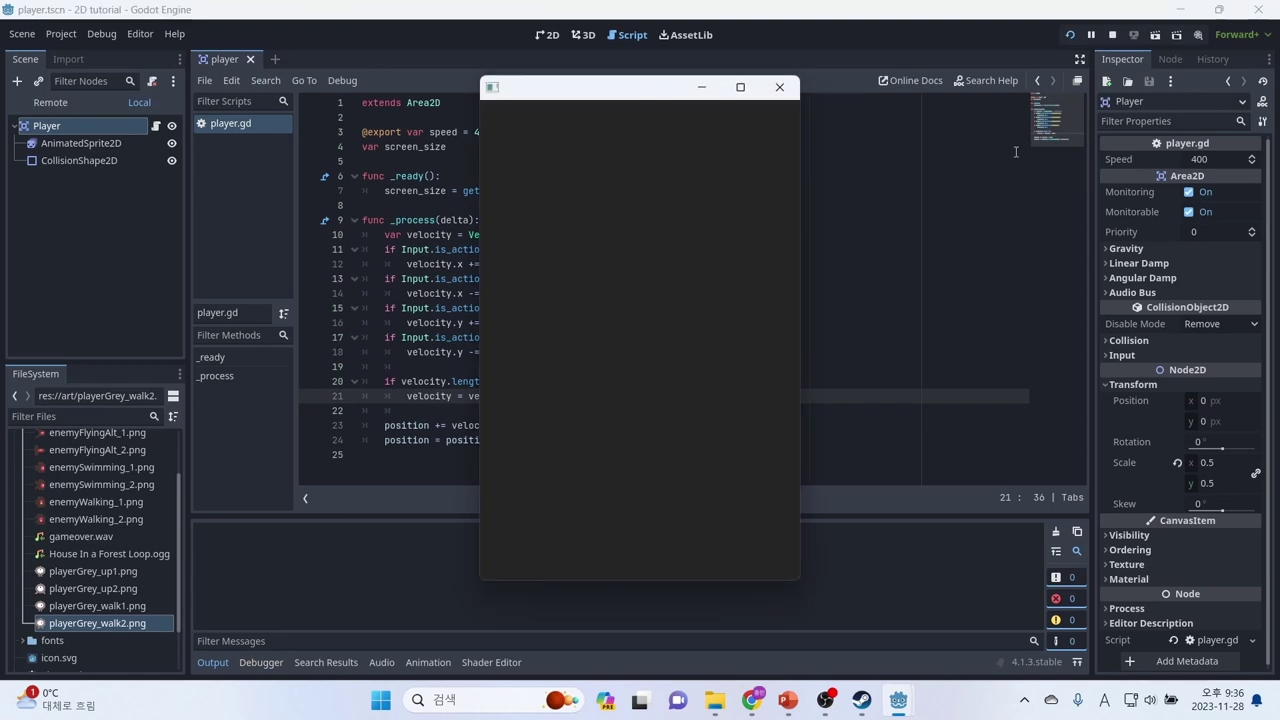
{"action": "key", "text": "Right"}
{"action": "key", "text": "Down"}
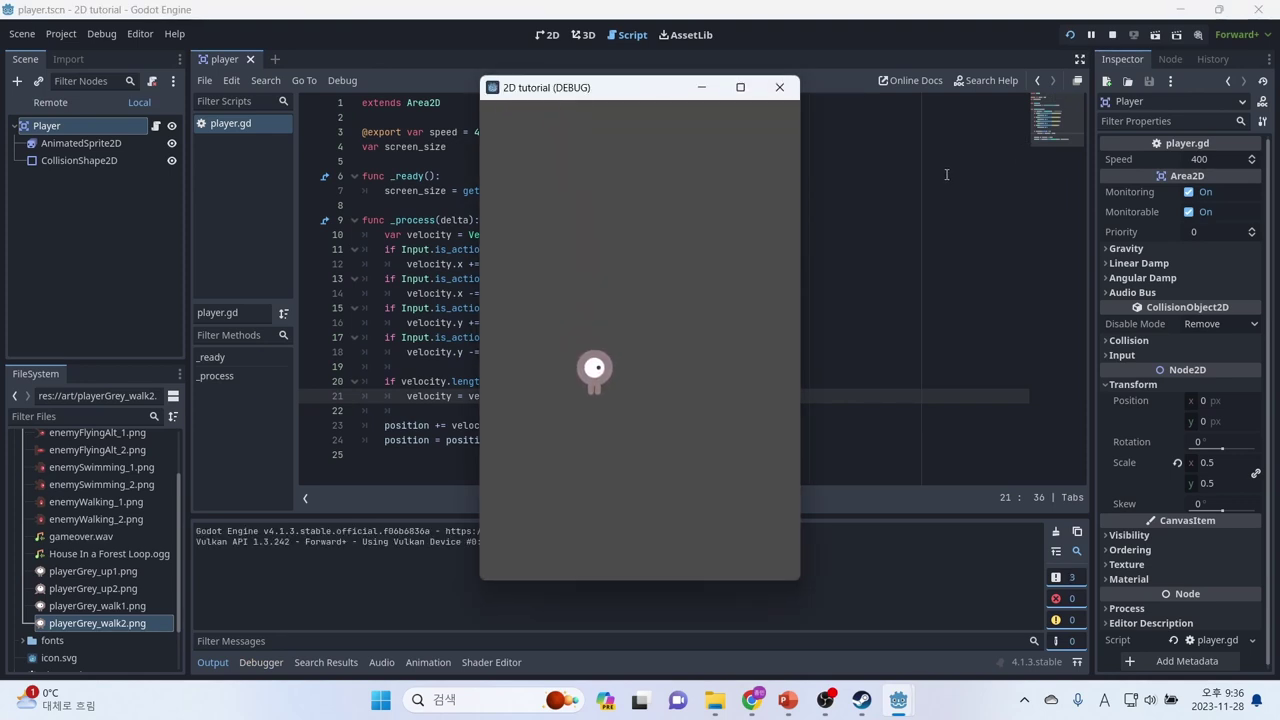
{"action": "key", "text": "Right"}
{"action": "key", "text": "Up"}
{"action": "key", "text": "Left"}
{"action": "key", "text": "Down"}
{"action": "key", "text": "Right"}
{"action": "key", "text": "Up"}
{"action": "key", "text": "Left"}
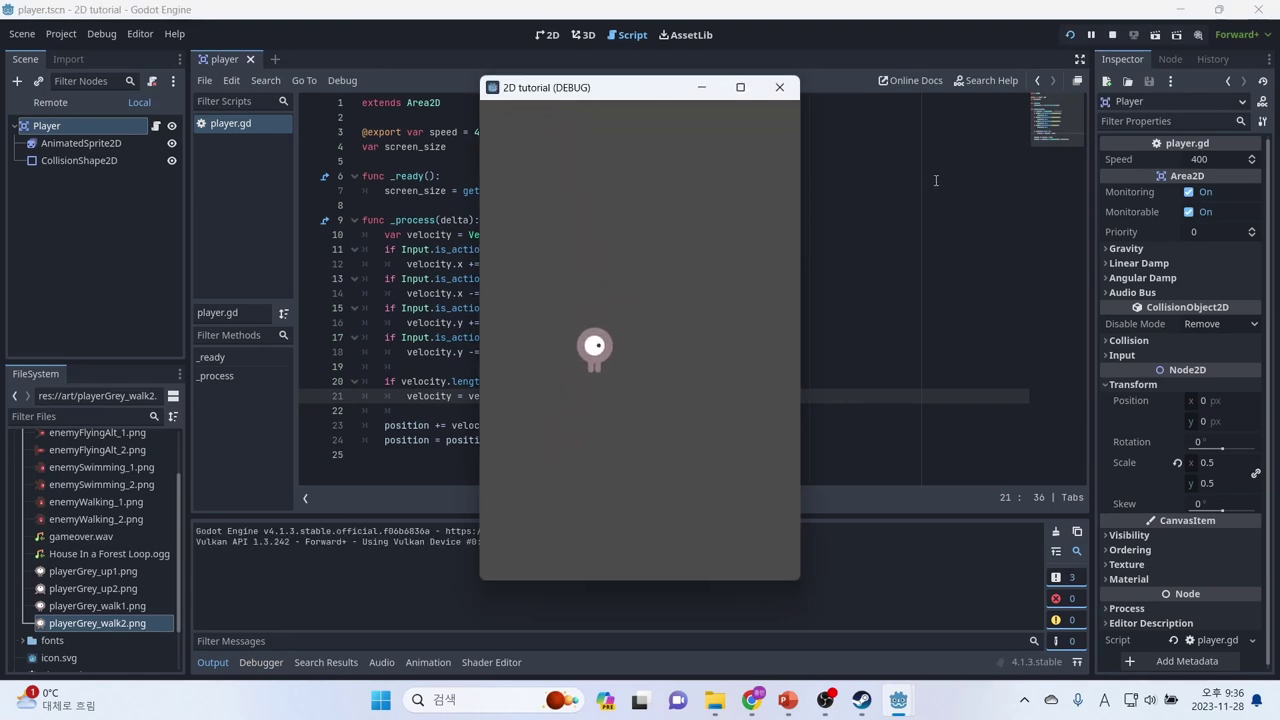
{"action": "key", "text": "Down"}
{"action": "key", "text": "Left"}
{"action": "key", "text": "Right"}
{"action": "key", "text": "Up"}
{"action": "key", "text": "Left"}
{"action": "key", "text": "Right"}
{"action": "key", "text": "Right"}
{"action": "key", "text": "Left"}
Move the player back and forth and diagonally, pushing it against the top edge to check clamping
{"action": "key", "text": "Right"}
{"action": "key", "text": "Down"}
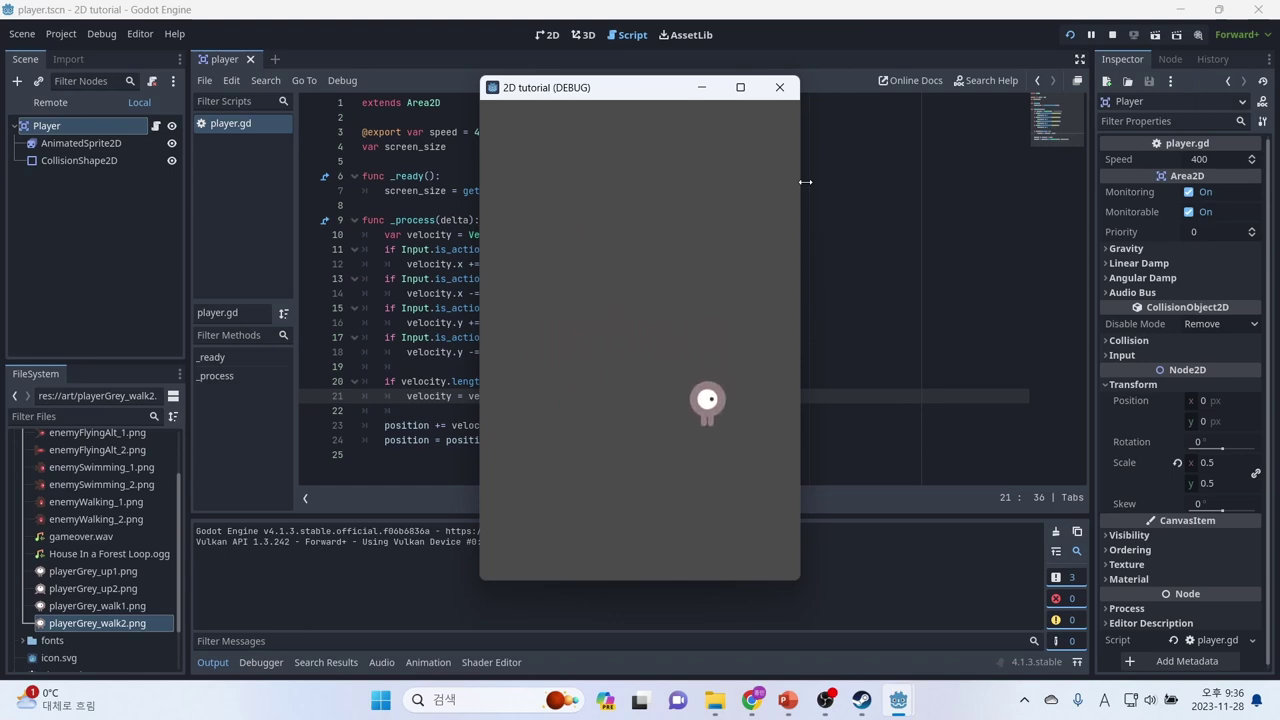
{"action": "key", "text": "Left"}
{"action": "key", "text": "Right"}
{"action": "key", "text": "Left"}
{"action": "key", "text": "Left"}
{"action": "key", "text": "Right"}
{"action": "key", "text": "Left"}
{"action": "key", "text": "Up"}
{"action": "key", "text": "Down"}
{"action": "key", "text": "Left"}
{"action": "key", "text": "Up"}
{"action": "key", "text": "Right"}
{"action": "key", "text": "Left"}
{"action": "key", "text": "Down"}
{"action": "key", "text": "Right"}
{"action": "key", "text": "Left"}
{"action": "key", "text": "Right"}
{"action": "key", "text": "Up"}
{"action": "key", "text": "Left"}
{"action": "key", "text": "Right"}
{"action": "key", "text": "Left"}
Close the running game window and switch to the PDF with the vector diagram
{"action": "left_click", "coordinate": [779, 87]}
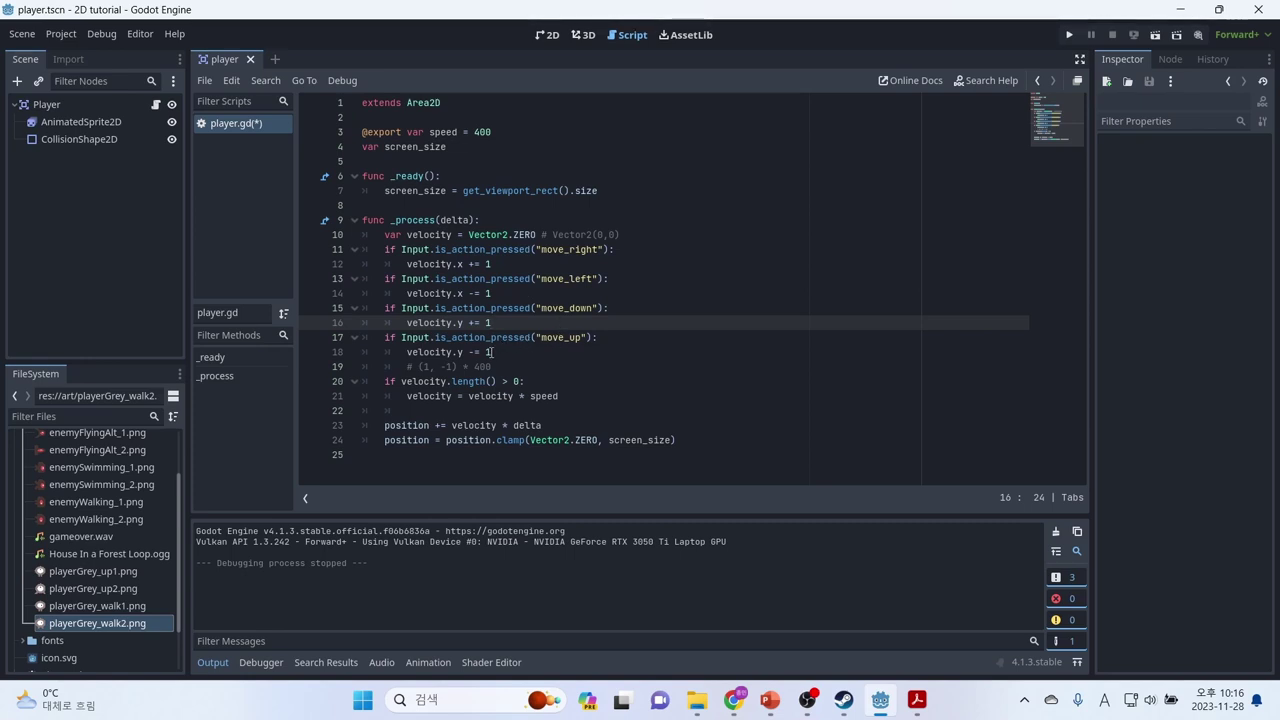
{"action": "left_click", "coordinate": [922, 698]}
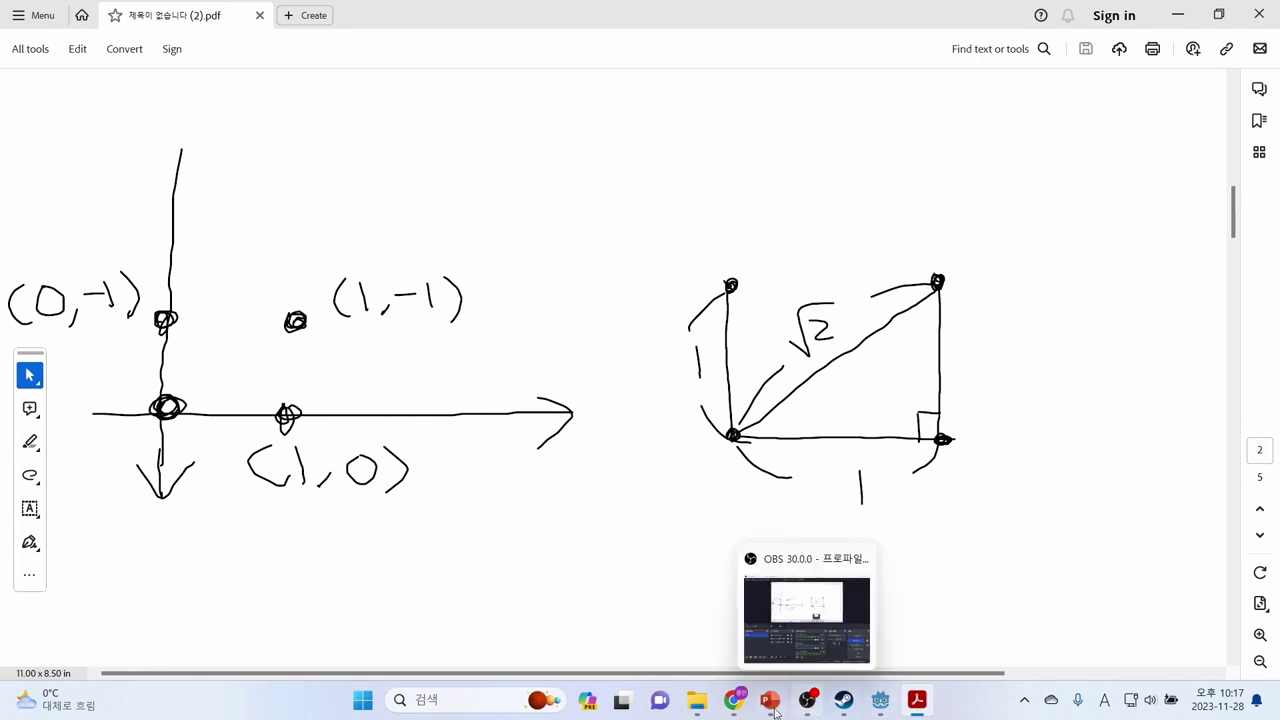
Show the sketch of the unit right triangle with sides 1, 1 and diagonal √2
{"action": "mouse_move", "coordinate": [743, 708]}
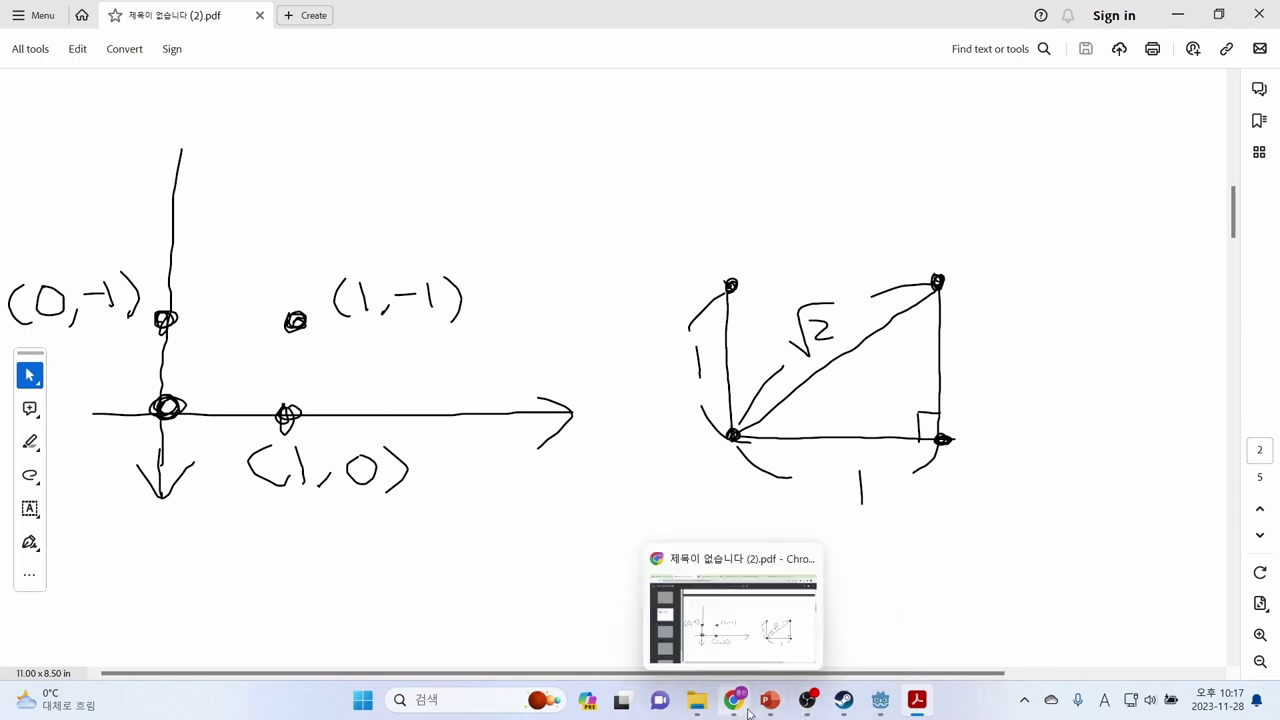
Back in Godot, change line 21 to velocity = velocity.normalized() * speed and save player.gd
{"action": "left_click", "coordinate": [875, 697]}
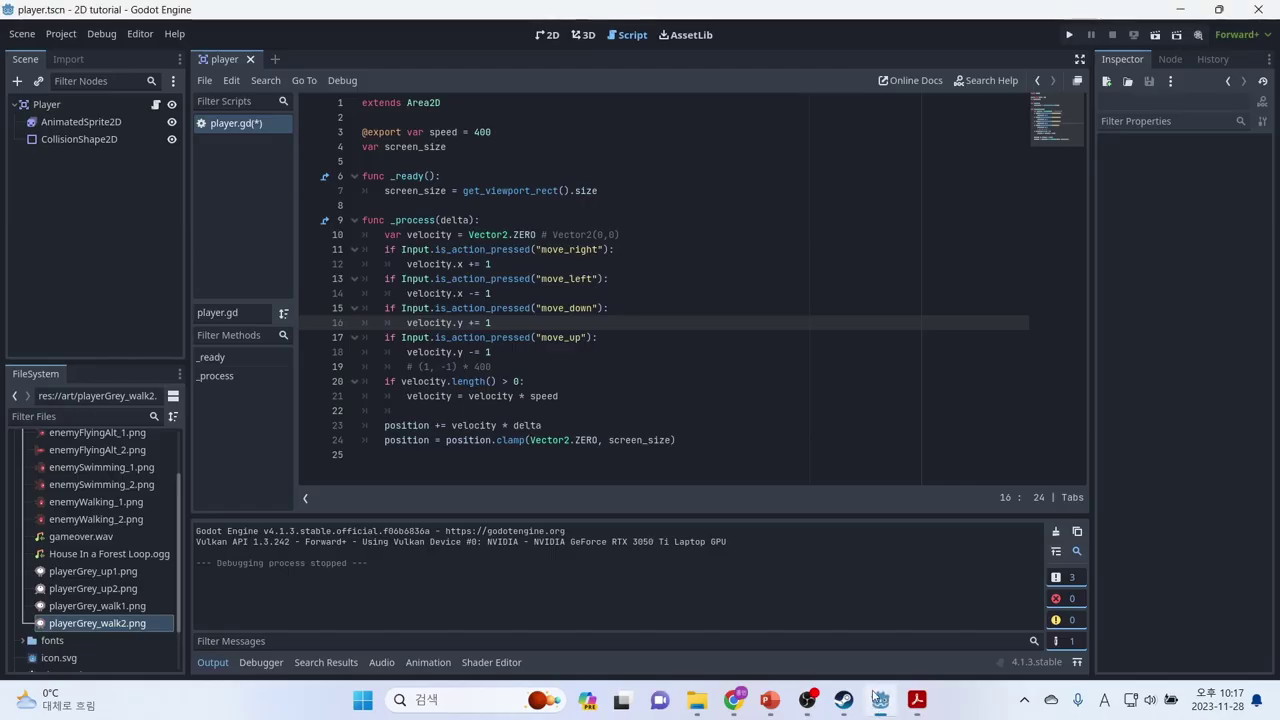
{"action": "left_click", "coordinate": [524, 396]}
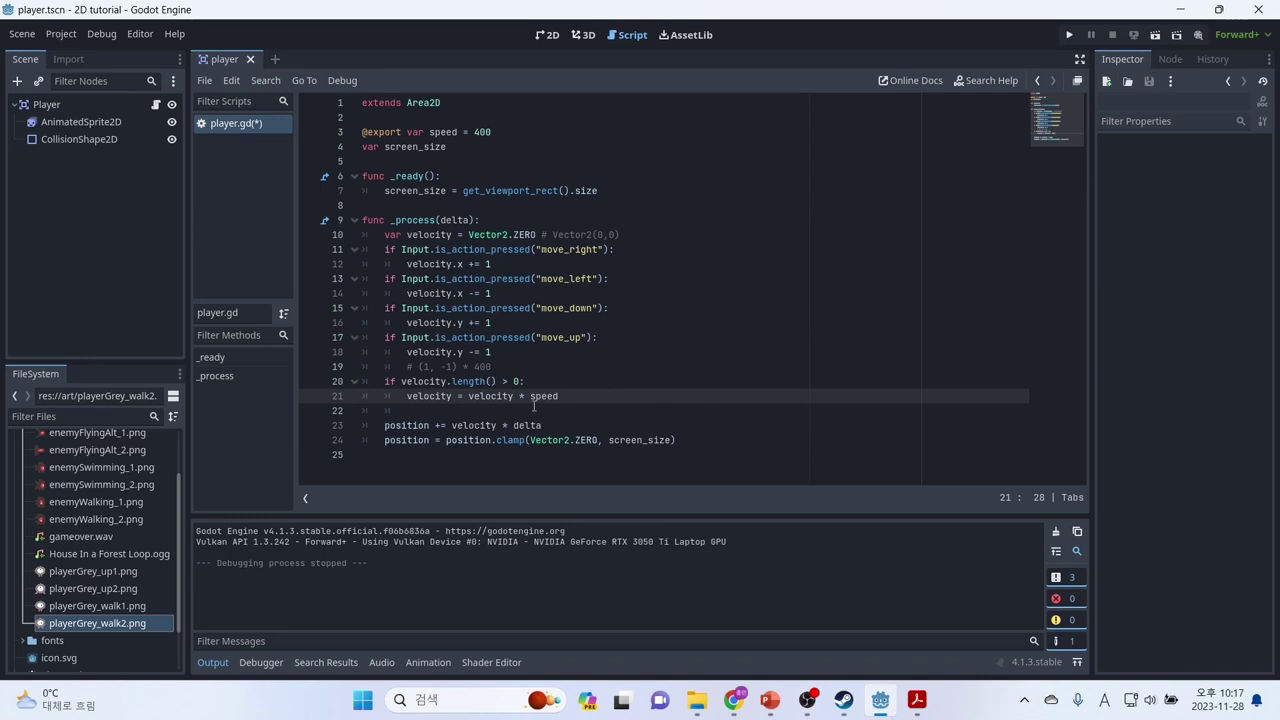
{"action": "type", "text": ".norm"}
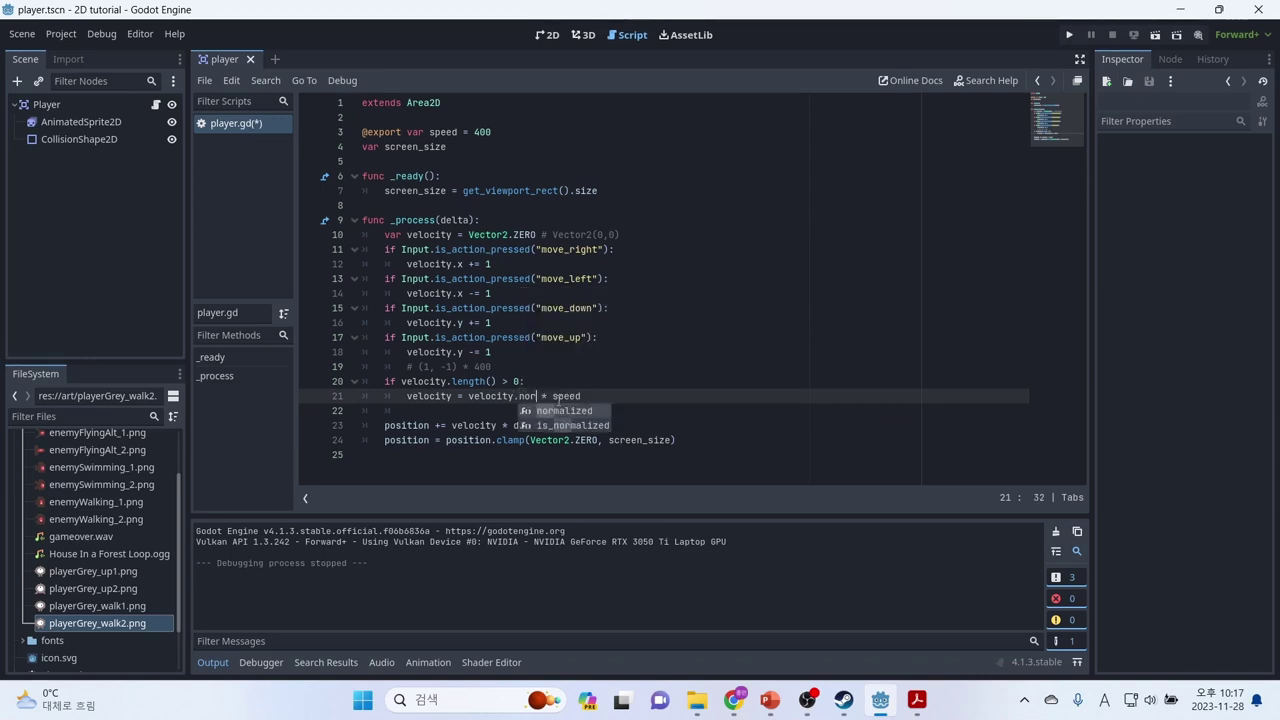
{"action": "type", "text": "alized"}
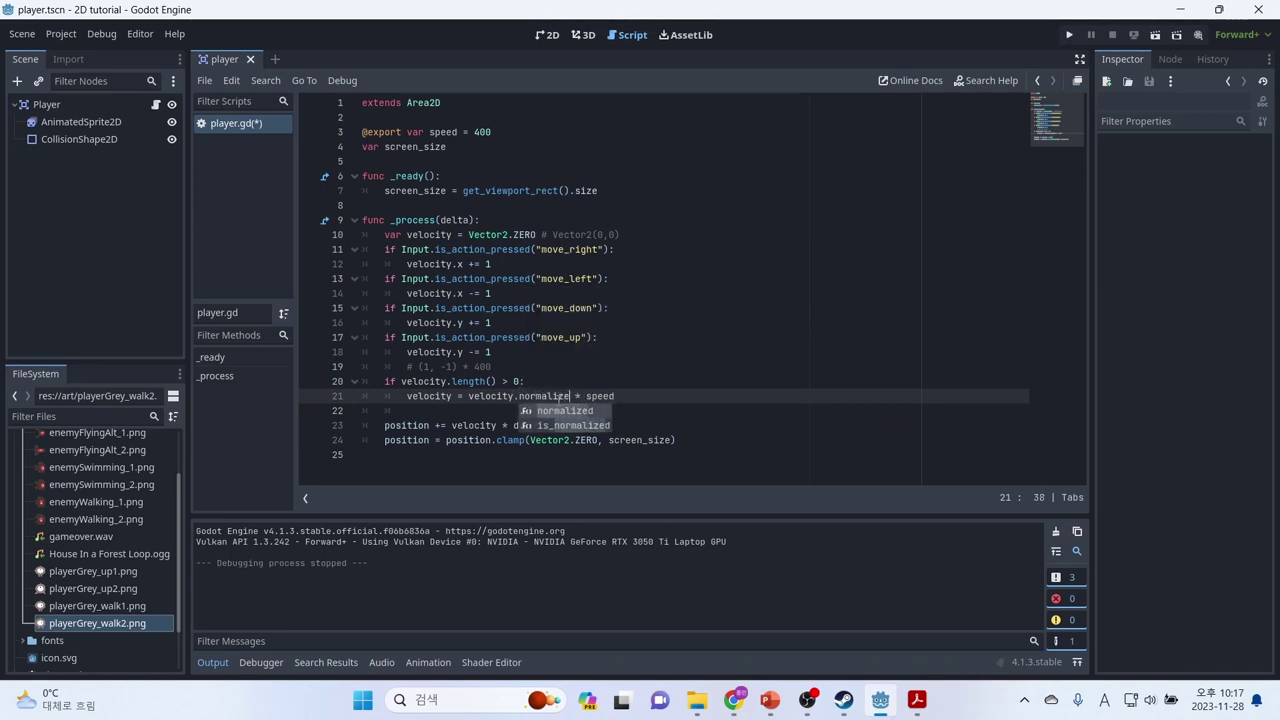
{"action": "key", "text": "Return"}
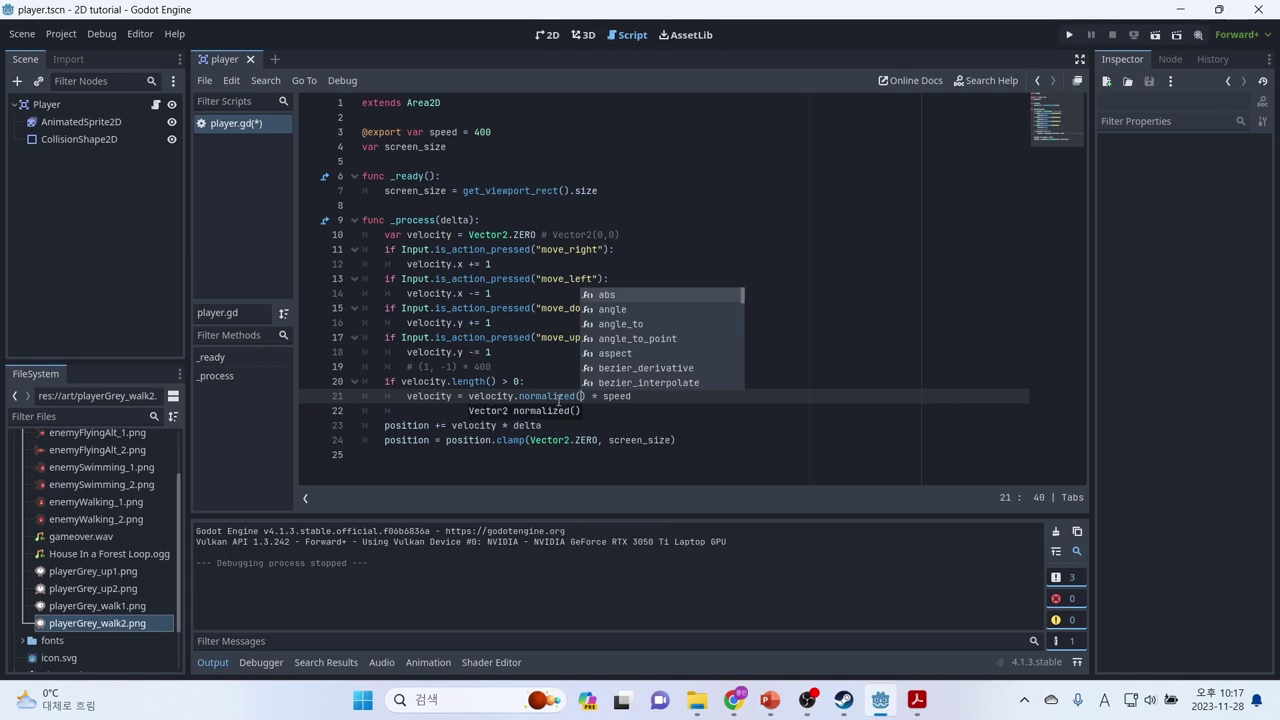
{"action": "left_click", "coordinate": [660, 410]}
{"action": "left_click", "coordinate": [660, 398]}
{"action": "key", "text": "ctrl+s"}
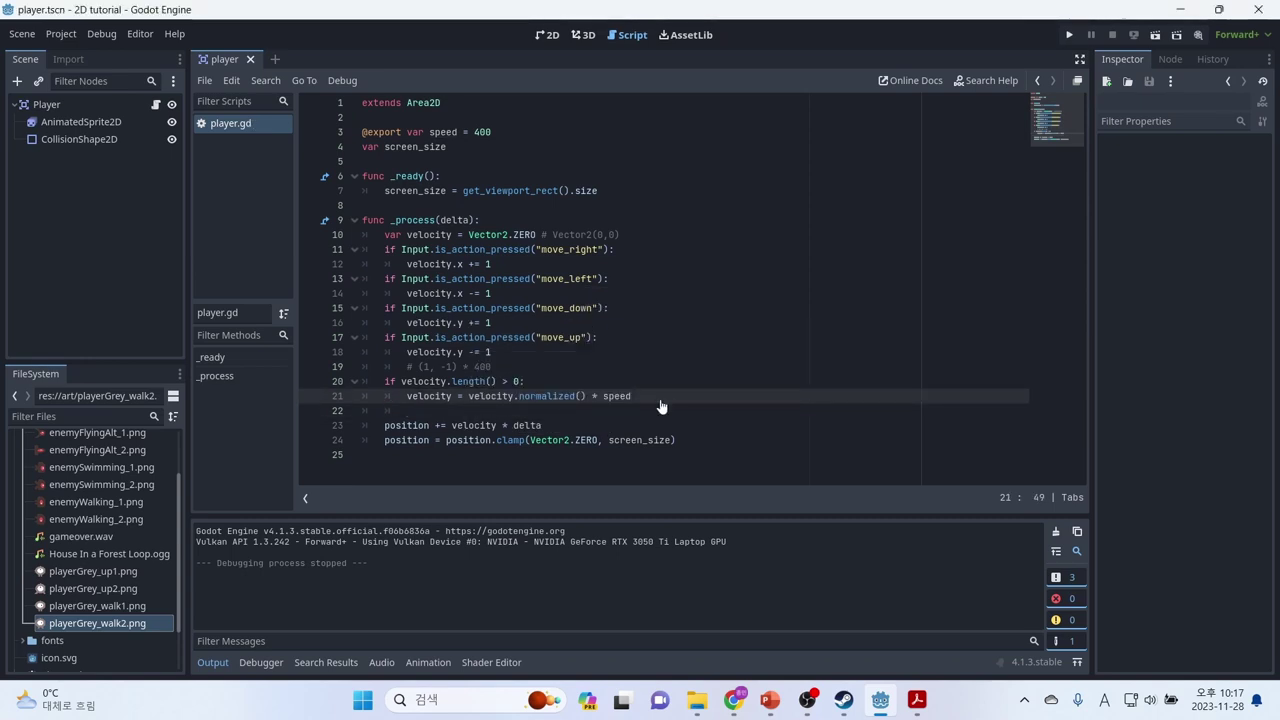
Run the project, move the player to the centre, then diagonally around it
{"action": "left_click", "coordinate": [1067, 36]}
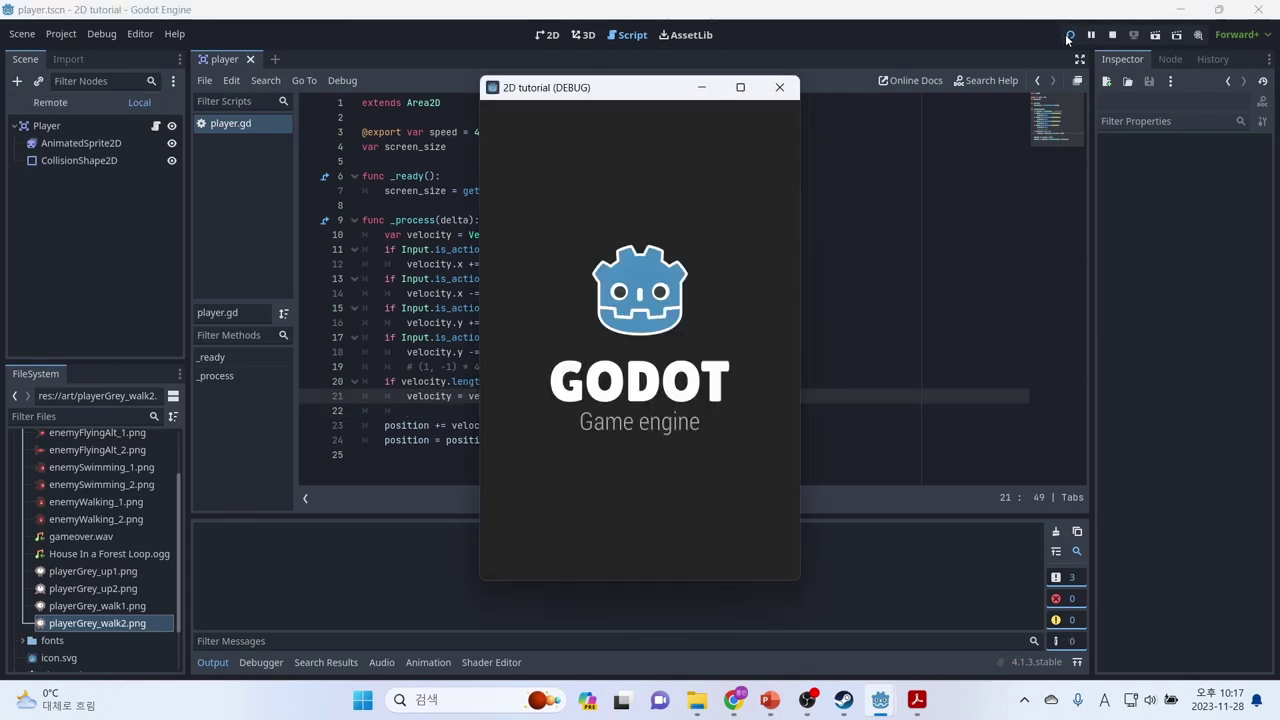
{"action": "key", "text": "Right"}
{"action": "key", "text": "Down"}
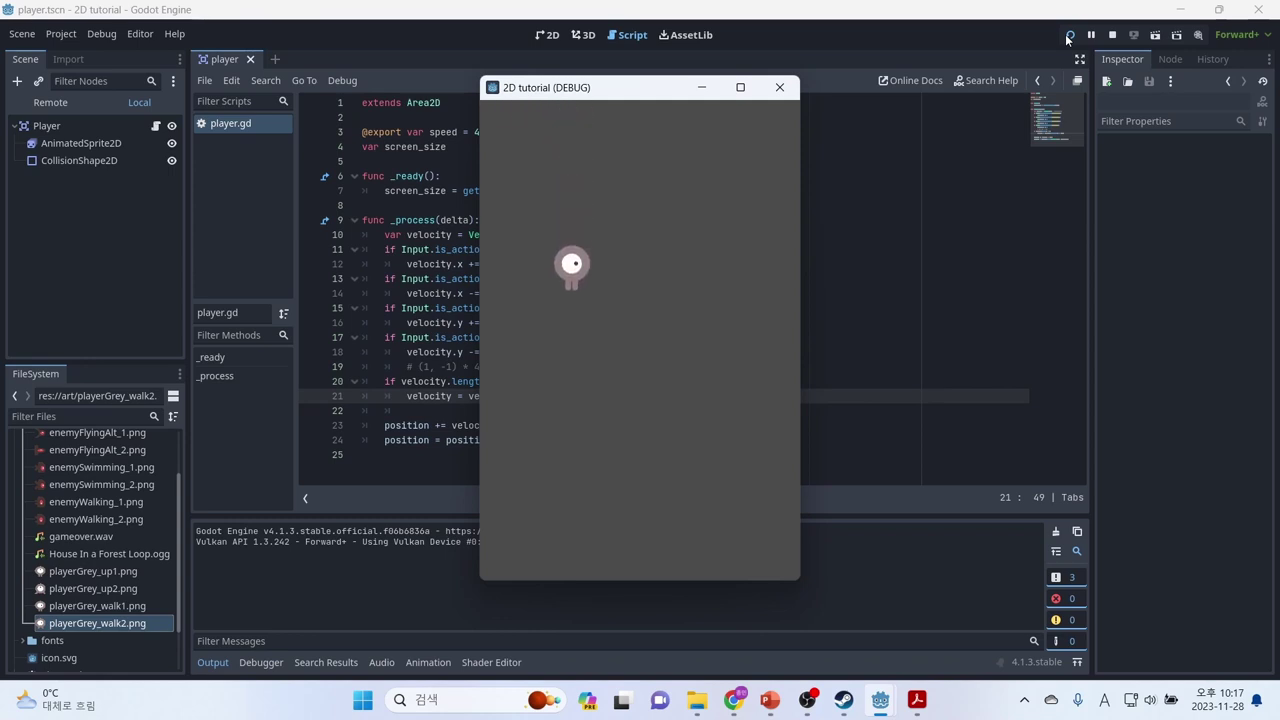
{"action": "key", "text": "Right"}
{"action": "key", "text": "Up+Left"}
{"action": "key", "text": "Up+Right"}
{"action": "key", "text": "Right"}
{"action": "key", "text": "Down"}
Test diagonal moves in all four directions, close the game, and select line 23
{"action": "key", "text": "Down+Left"}
{"action": "key", "text": "Down+Right"}
{"action": "key", "text": "Up+Right"}
{"action": "key", "text": "Up+Left"}
{"action": "key", "text": "Up+Right"}
{"action": "key", "text": "Left"}
{"action": "key", "text": "Down+Left"}
{"action": "left_click", "coordinate": [798, 87]}
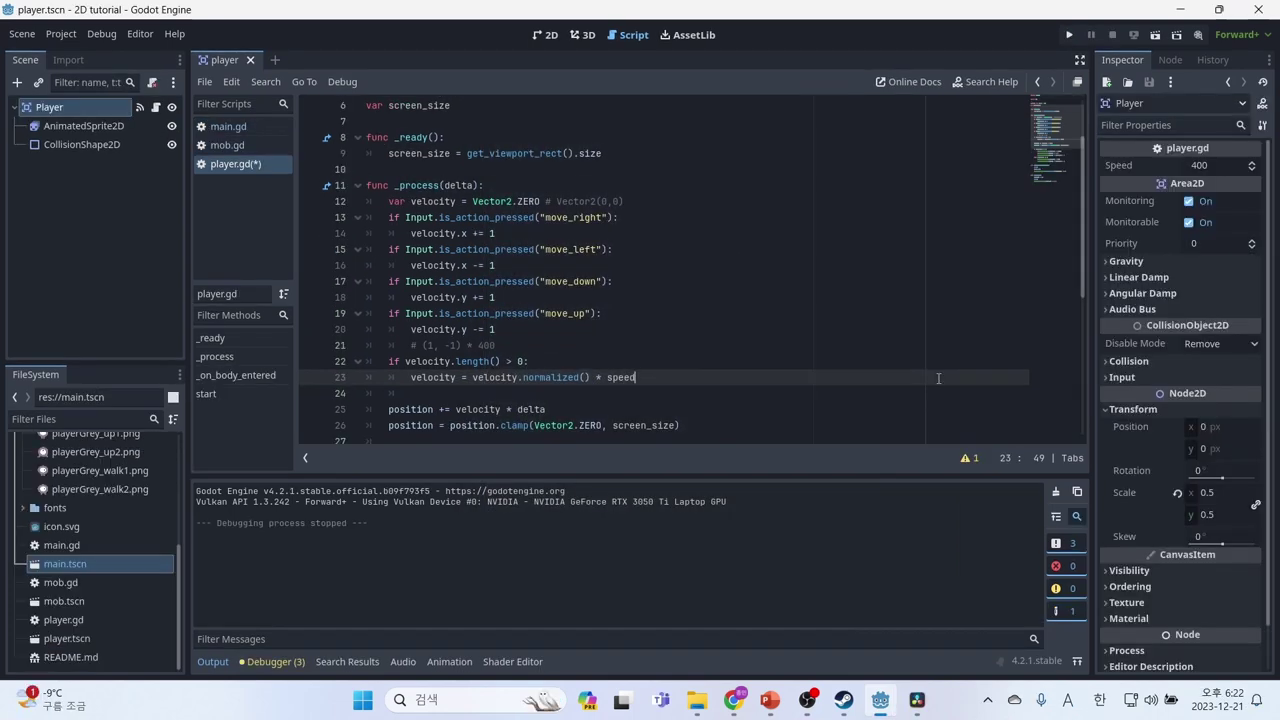
{"action": "left_click_drag", "start_coordinate": [658, 376], "coordinate": [410, 385]}
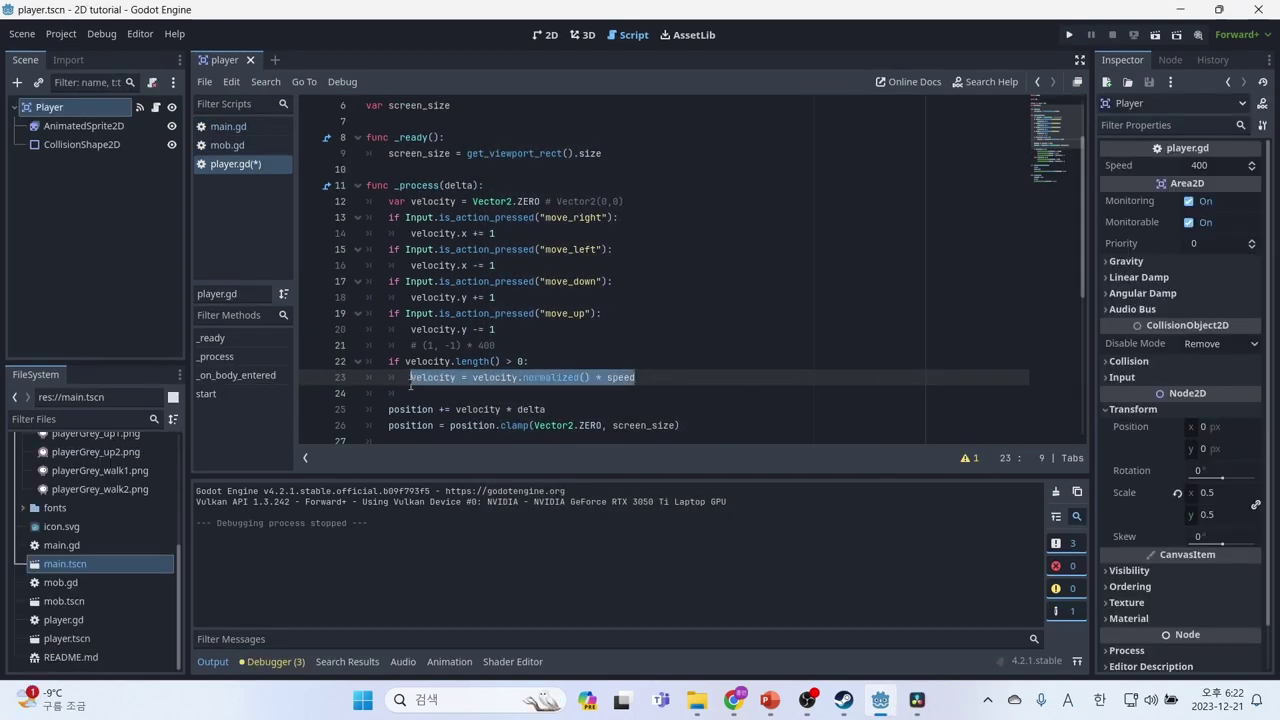